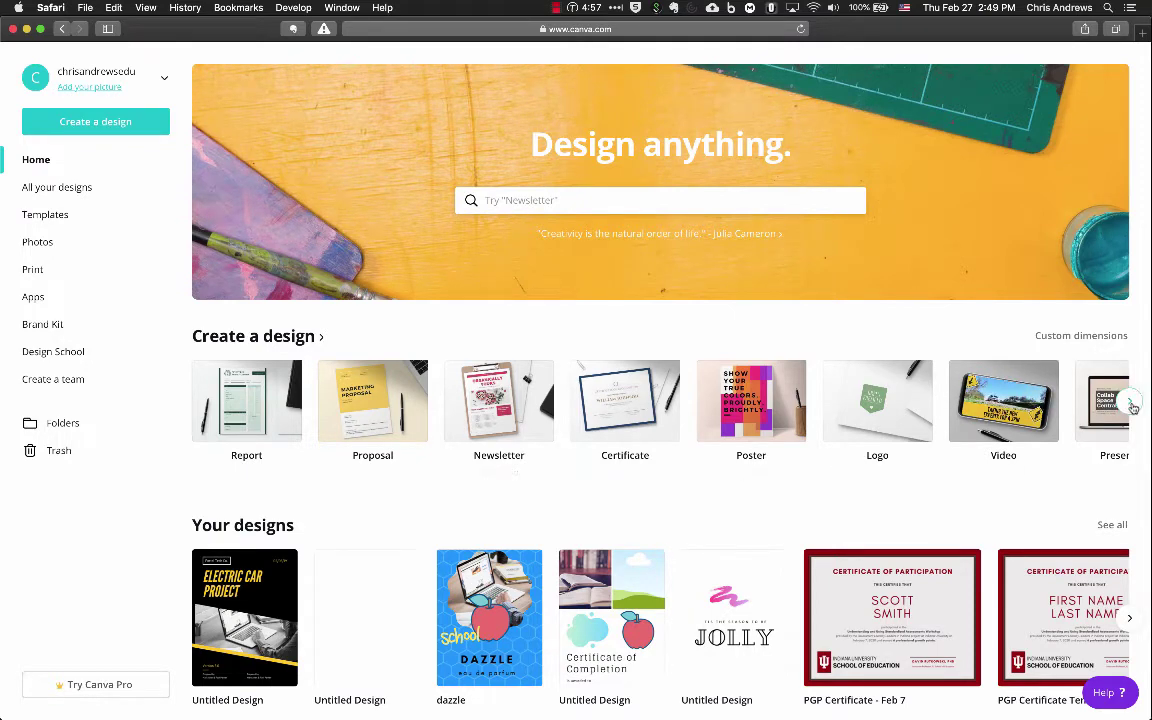
Look through the available design types and create a new Report design
click(1131, 404)
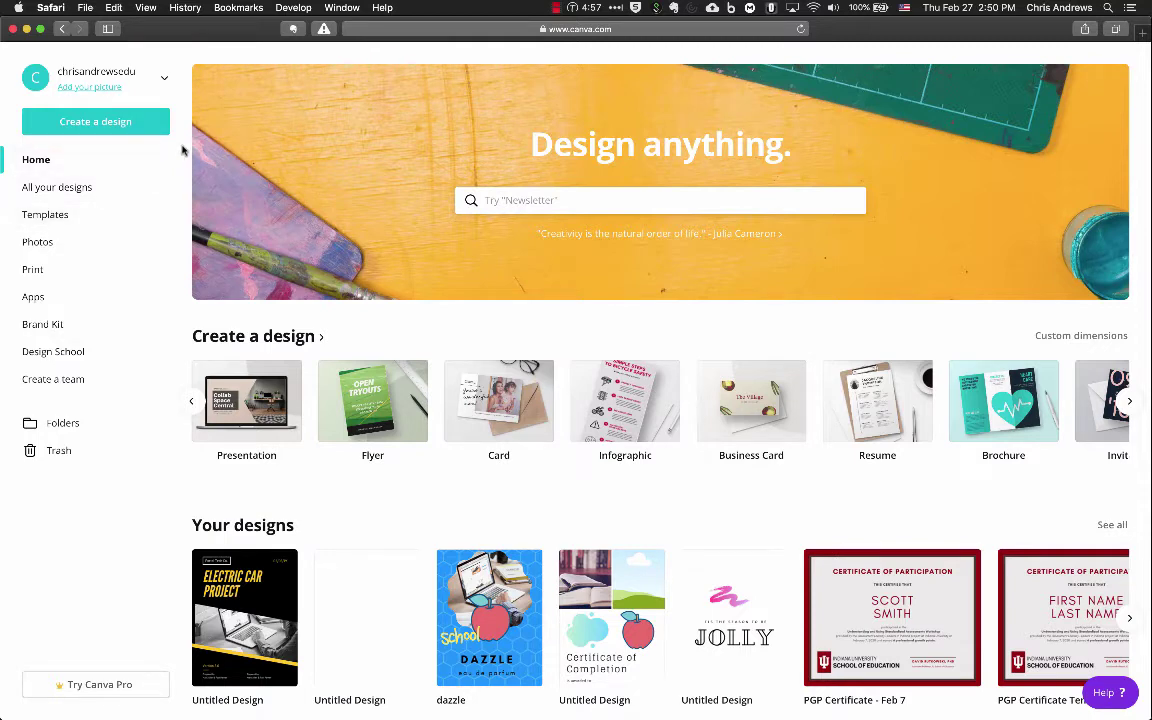
click(122, 127)
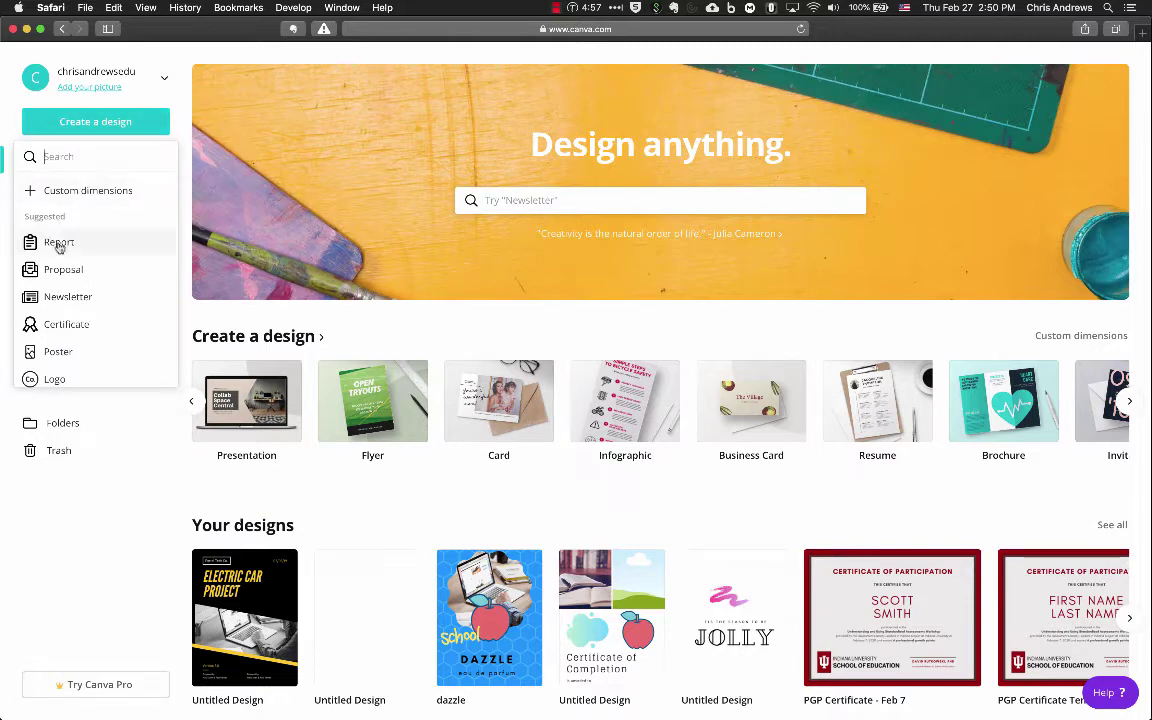
scroll(72, 262, down, 3)
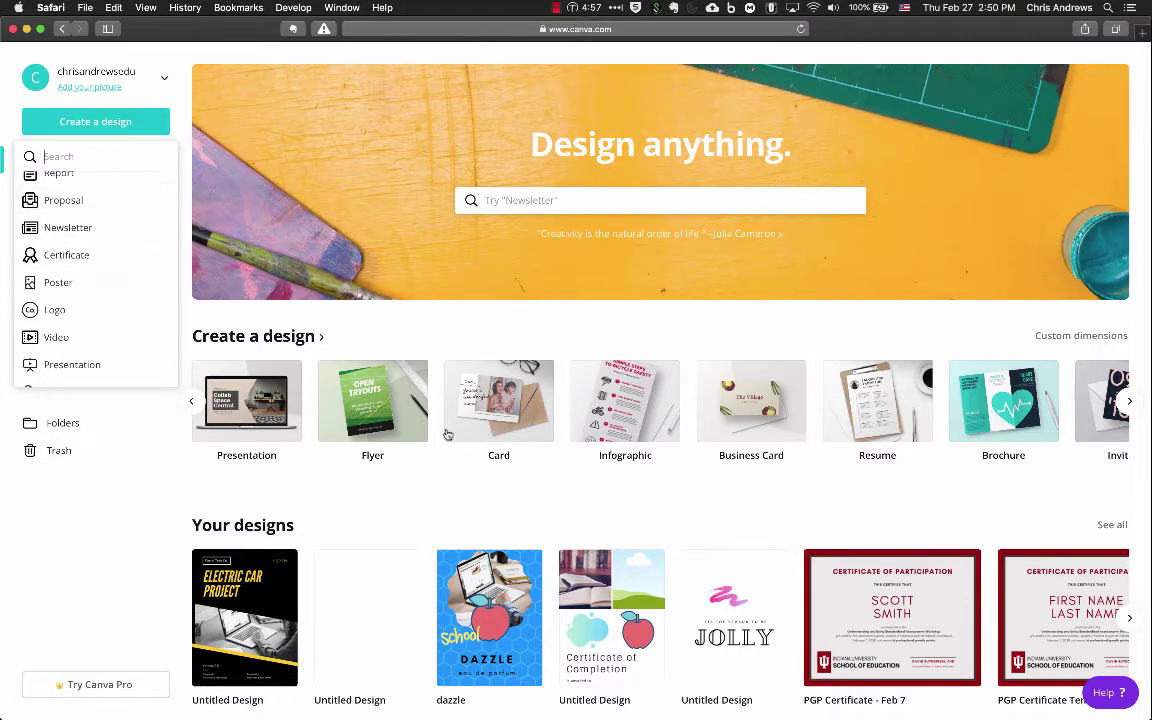
scroll(120, 280, down, 5)
scroll(120, 279, down, 10)
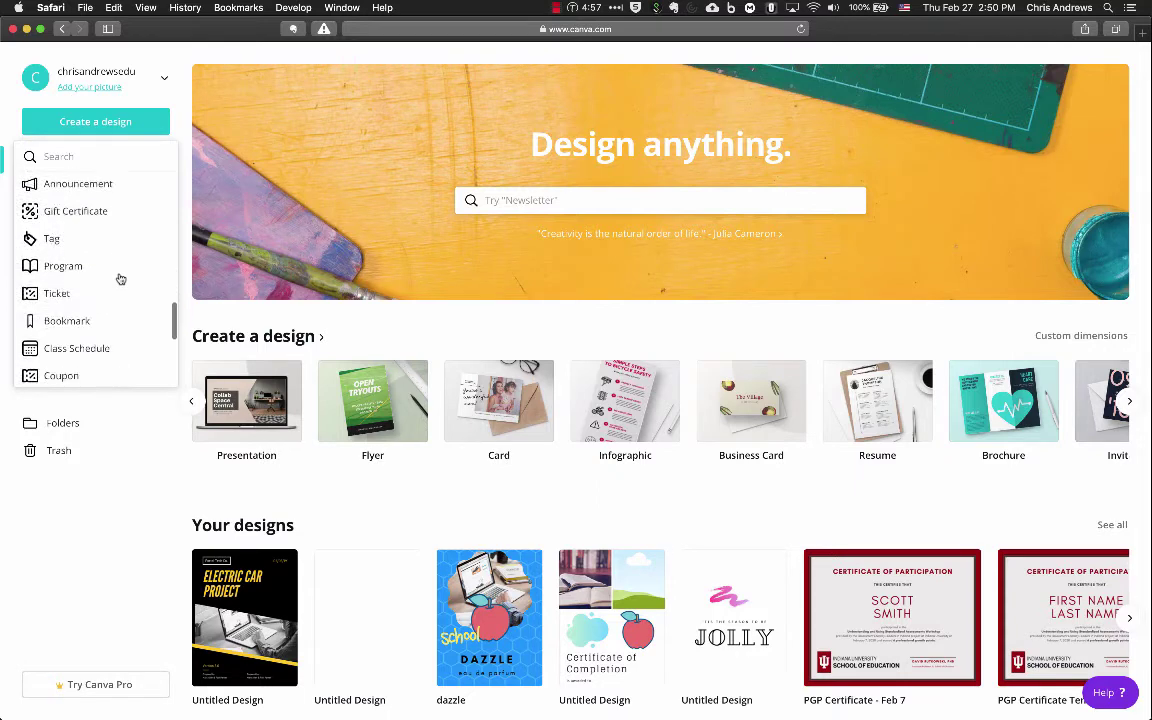
scroll(120, 279, up, 10)
scroll(120, 279, up, 8)
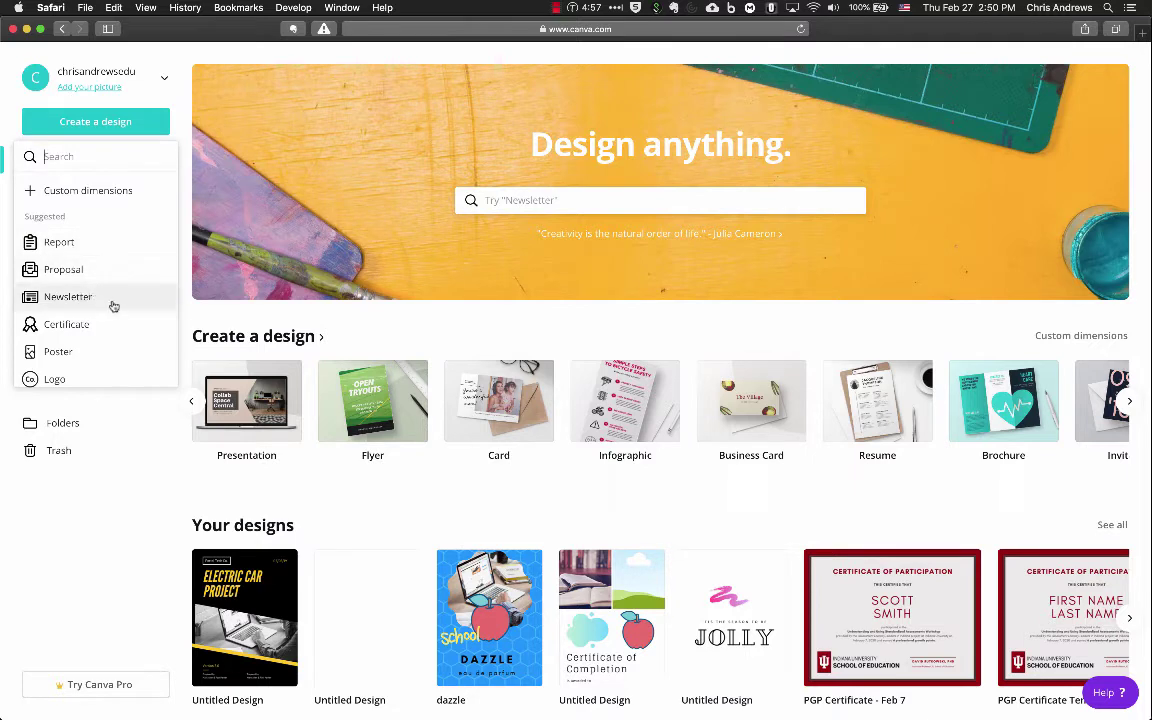
click(88, 247)
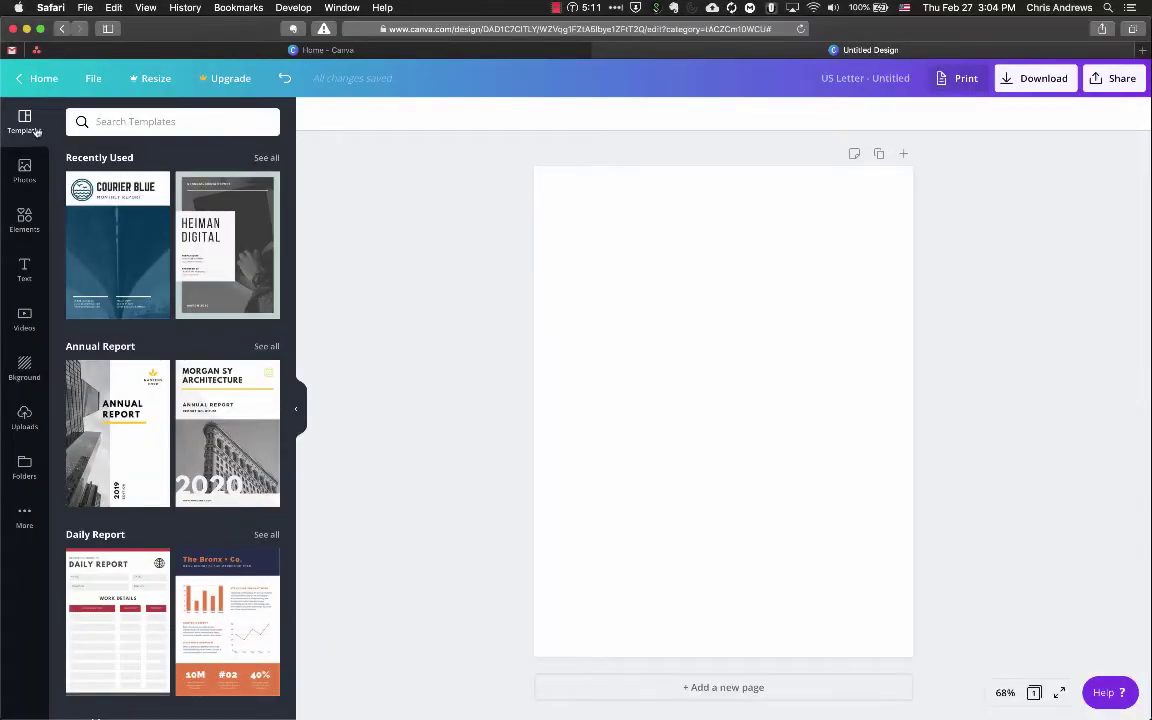
Browse the report templates, examining the recently used, annual, daily, monthly, project status and weekly groups and the general results
mouse_move(211, 242)
mouse_move(124, 442)
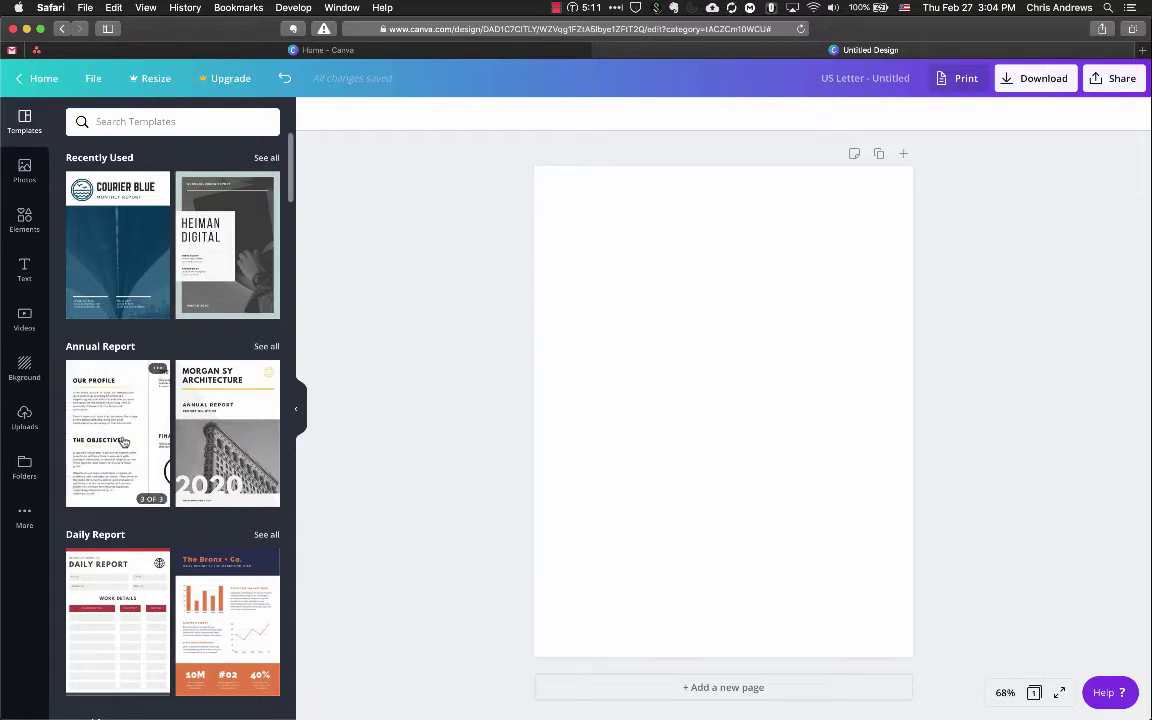
mouse_move(222, 441)
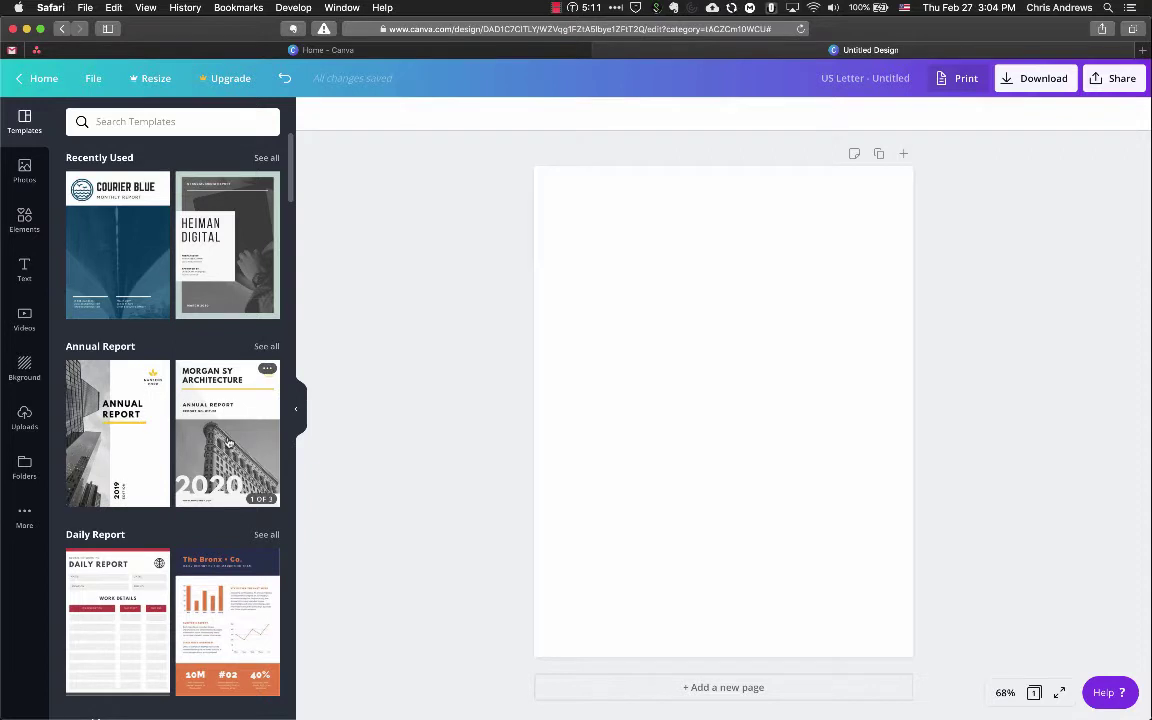
mouse_move(140, 249)
scroll(150, 386, down, 3)
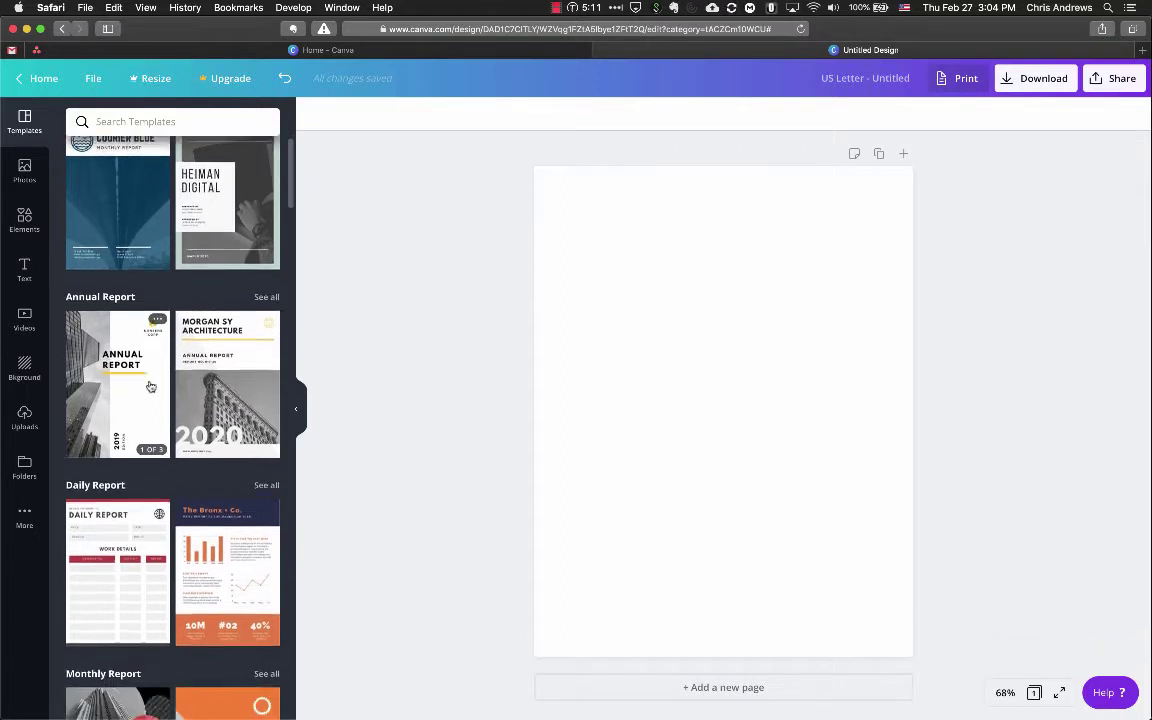
scroll(150, 386, up, 2)
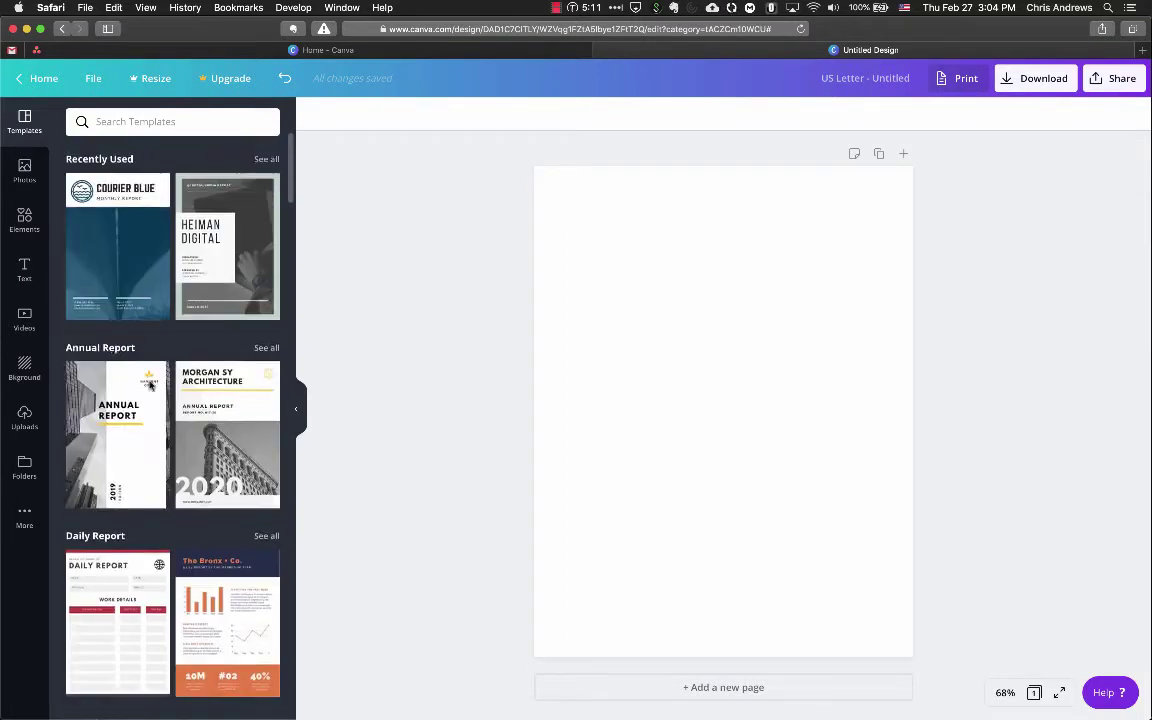
scroll(251, 396, down, 3)
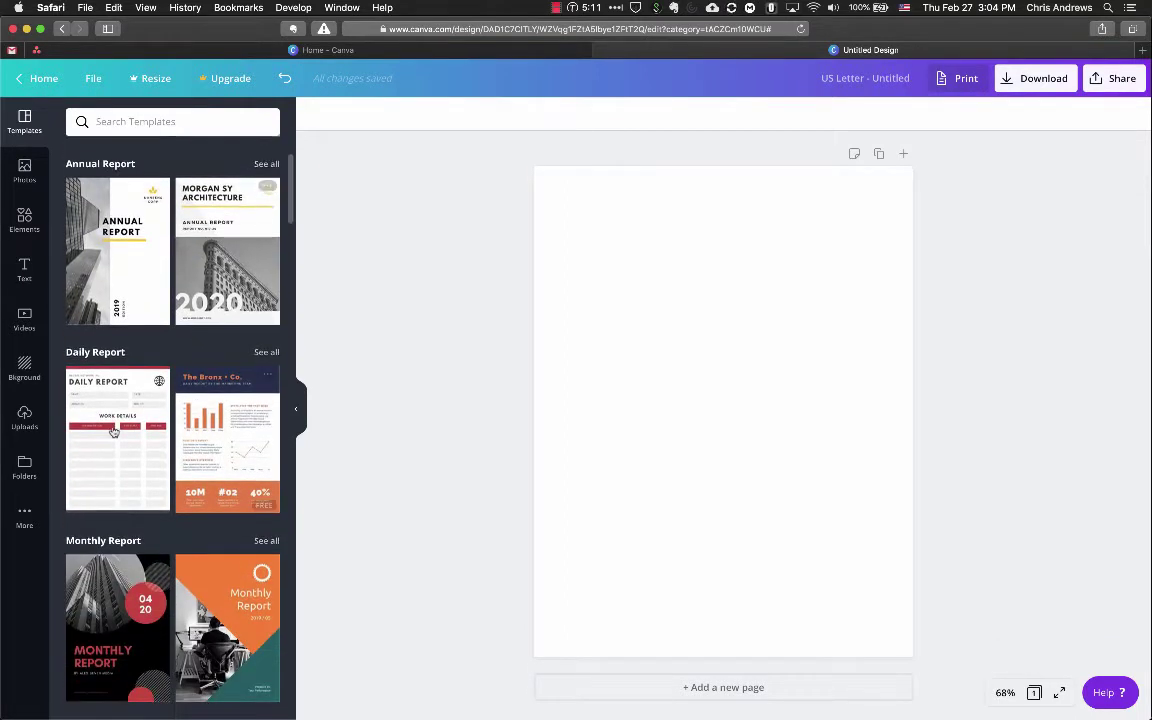
scroll(217, 561, down, 10)
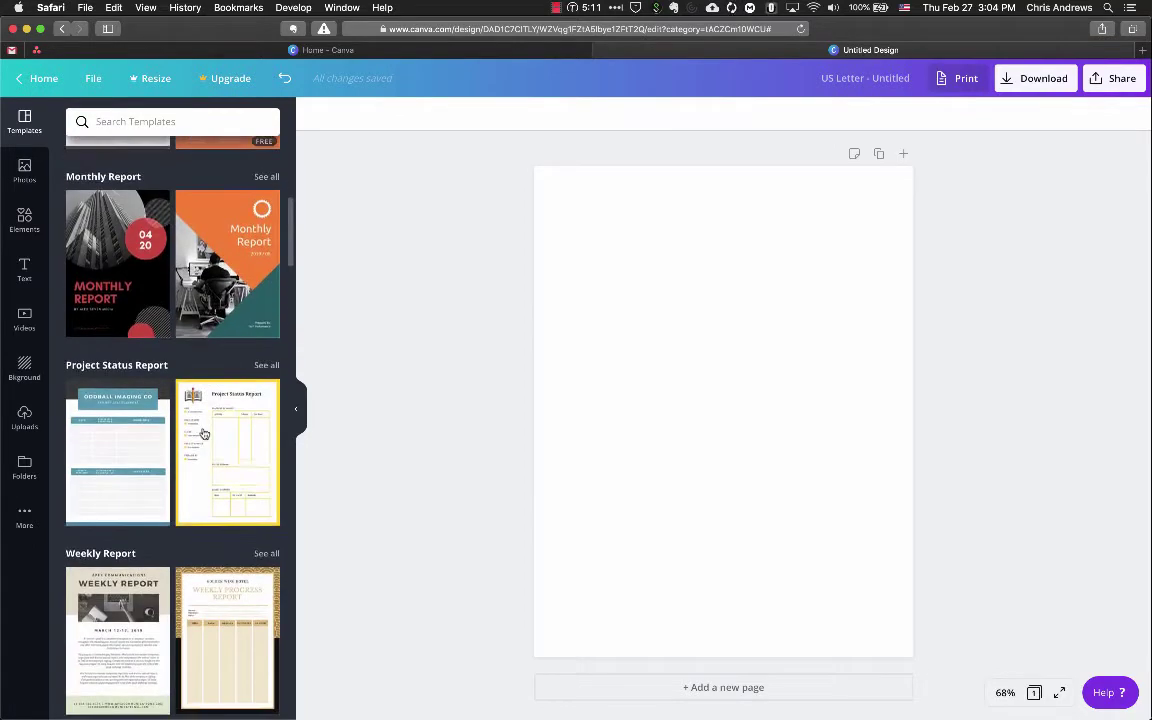
scroll(203, 433, down, 5)
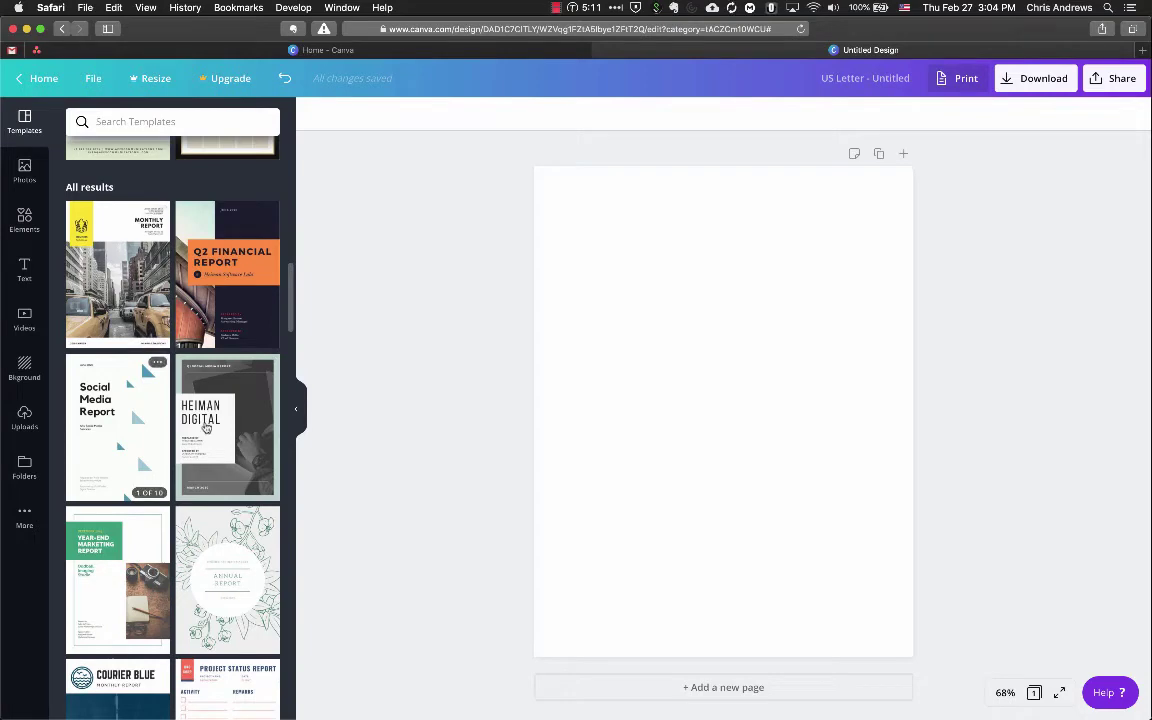
scroll(192, 355, down, 5)
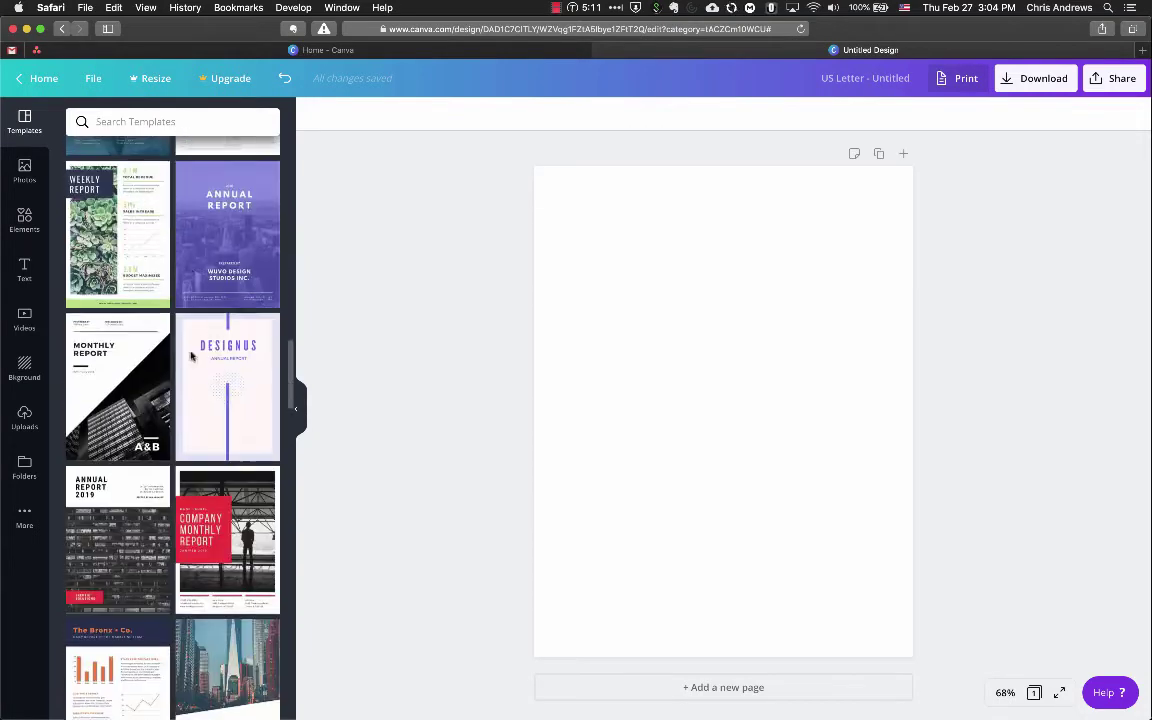
scroll(192, 356, up, 10)
scroll(192, 356, up, 4)
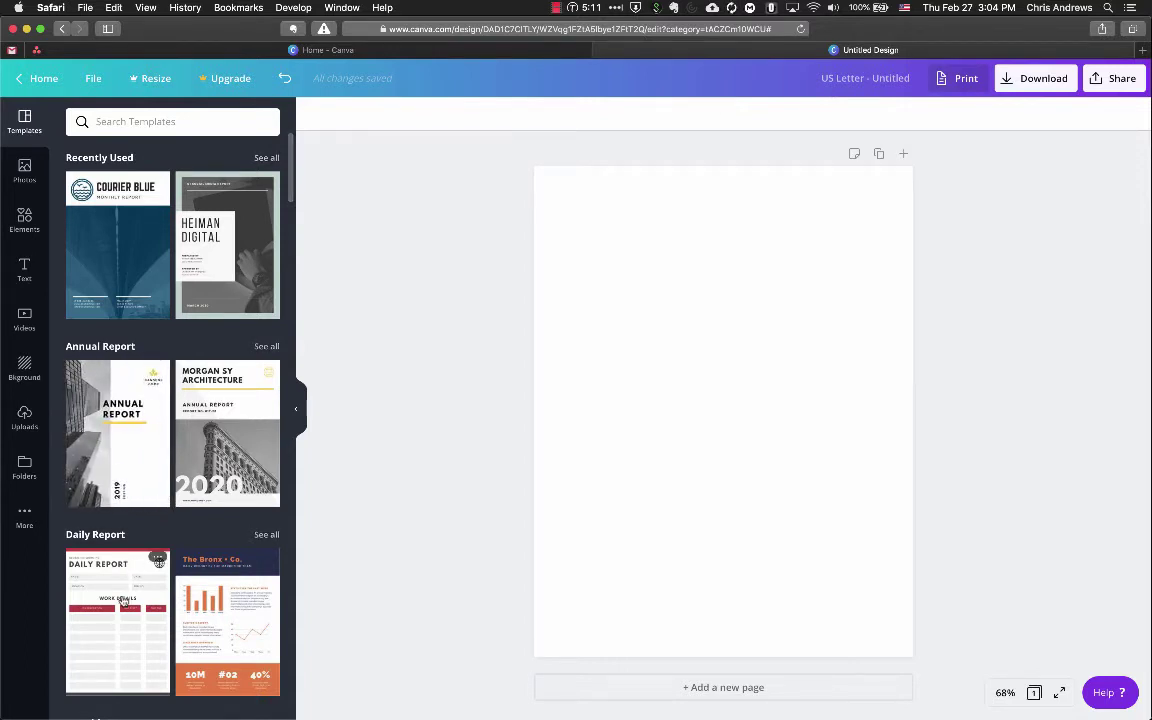
View the pages of the Orange Corporate Photo Monthly Report template and return to the template list
scroll(126, 575, down, 5)
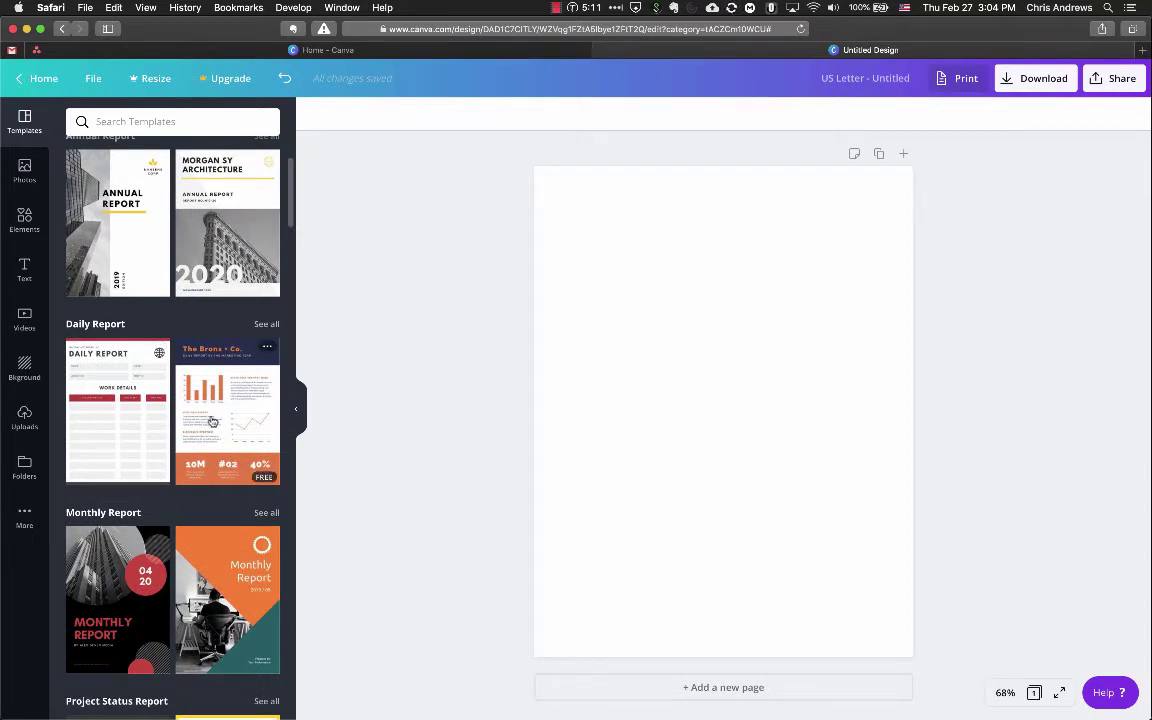
scroll(140, 420, down, 5)
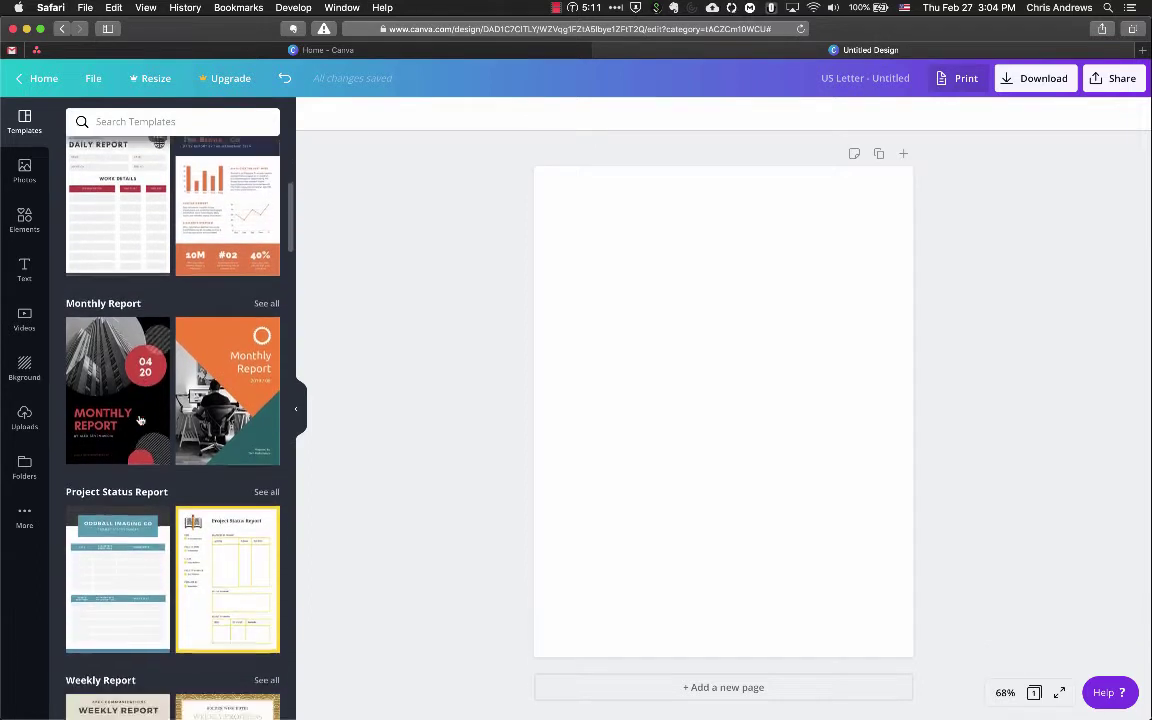
scroll(140, 420, down, 3)
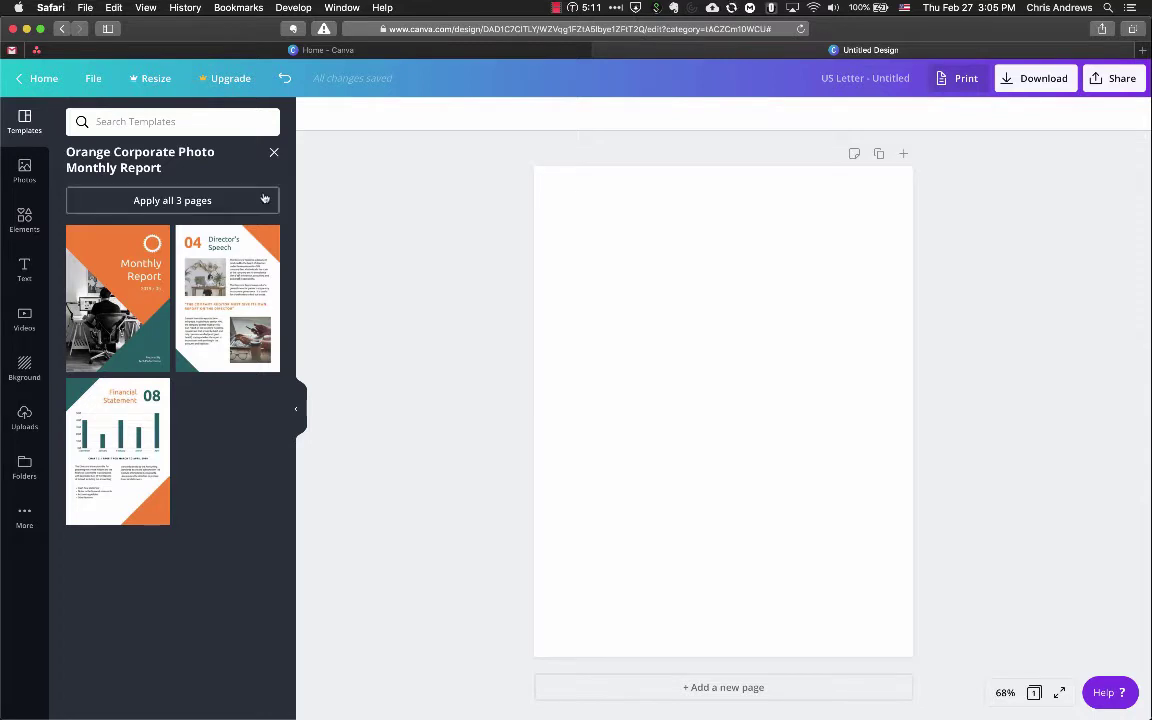
click(274, 154)
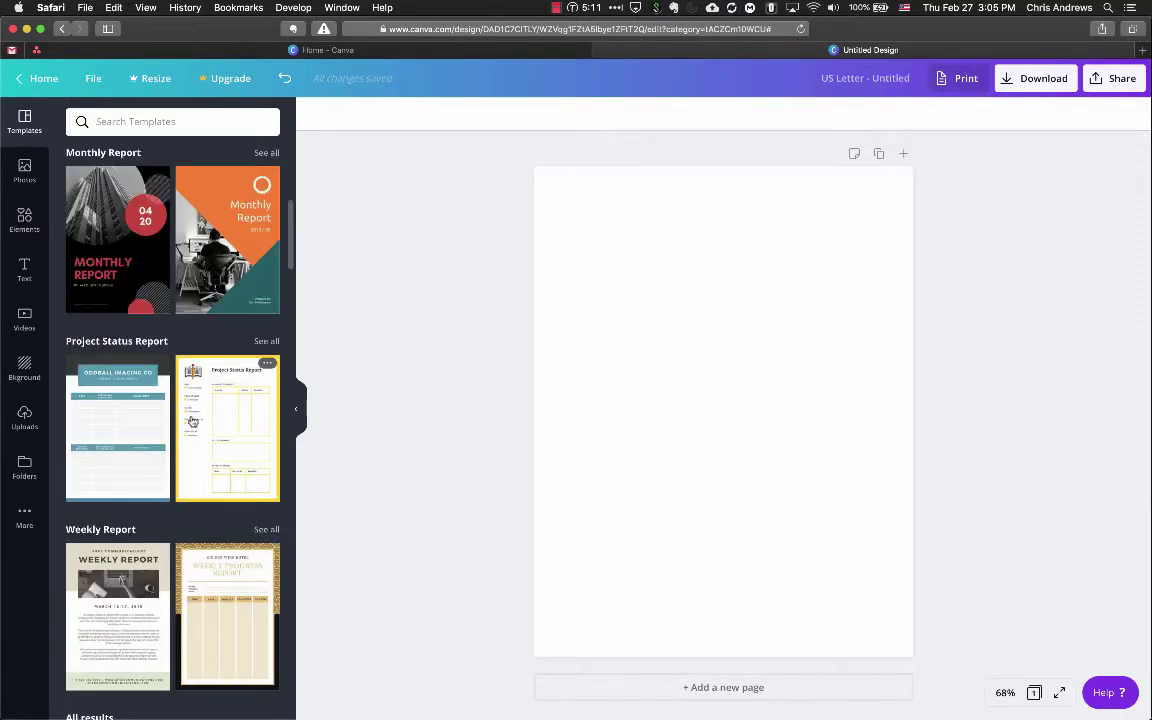
Find the Orange Navy Modern Photo Company Financial Report template, review its pages and apply its Q2 Financial Report cover to the blank page
scroll(193, 421, down, 10)
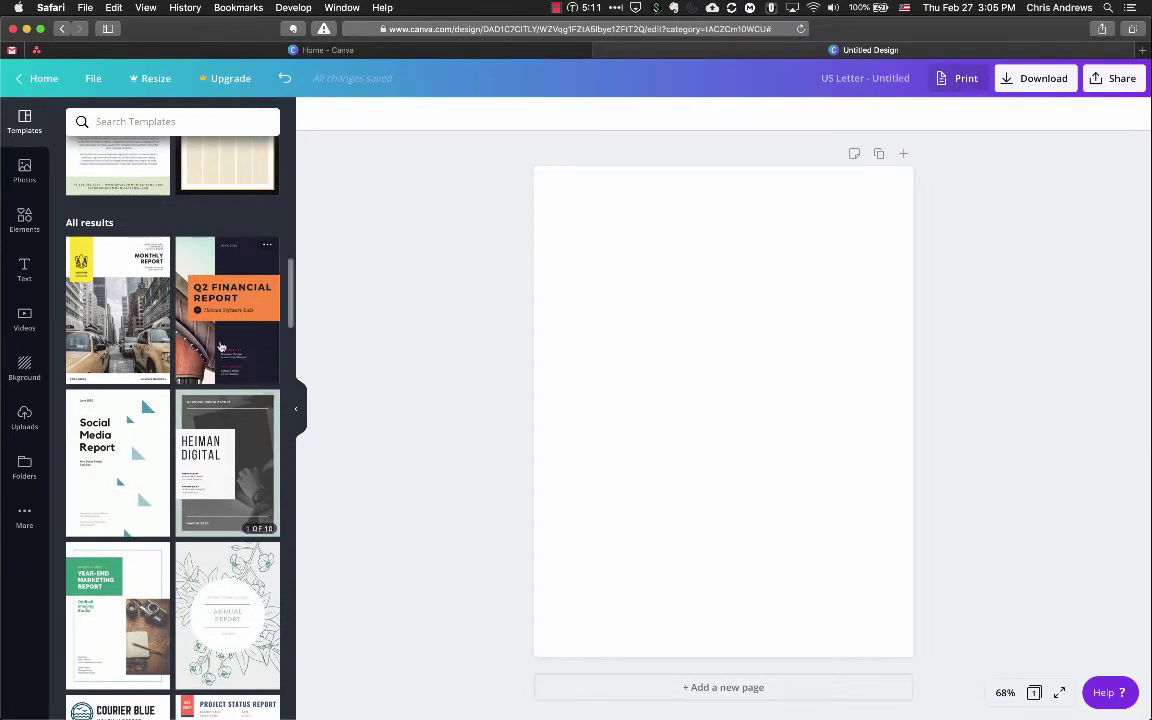
scroll(228, 296, down, 2)
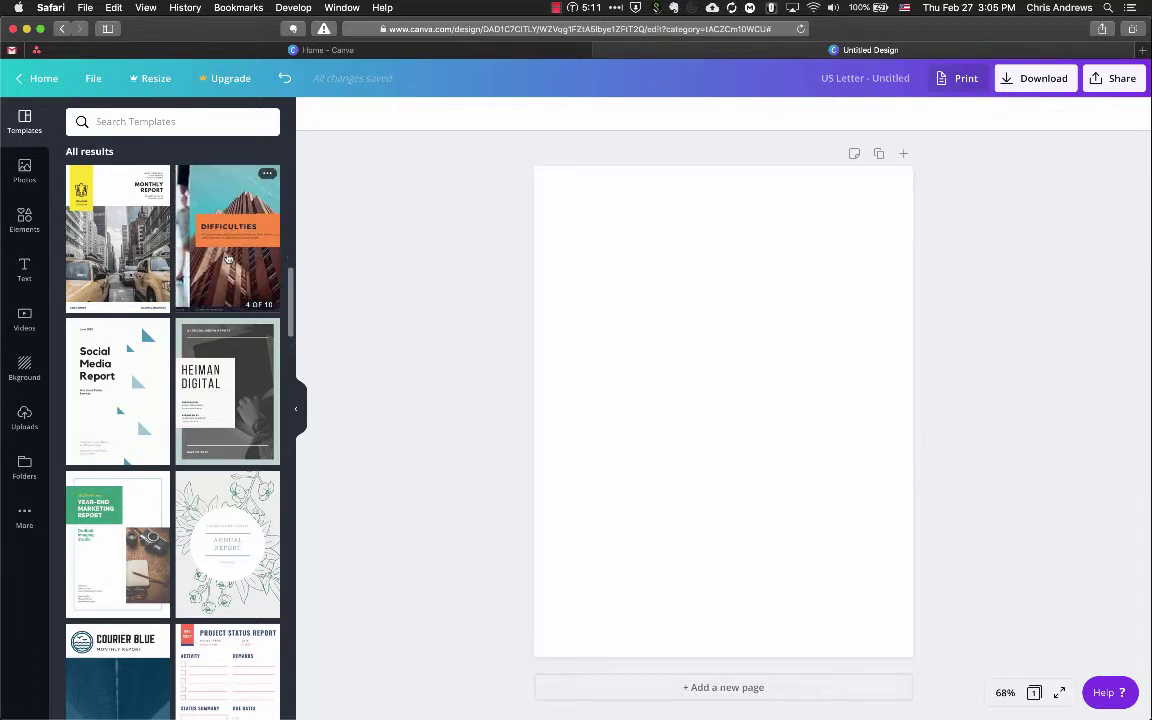
click(227, 259)
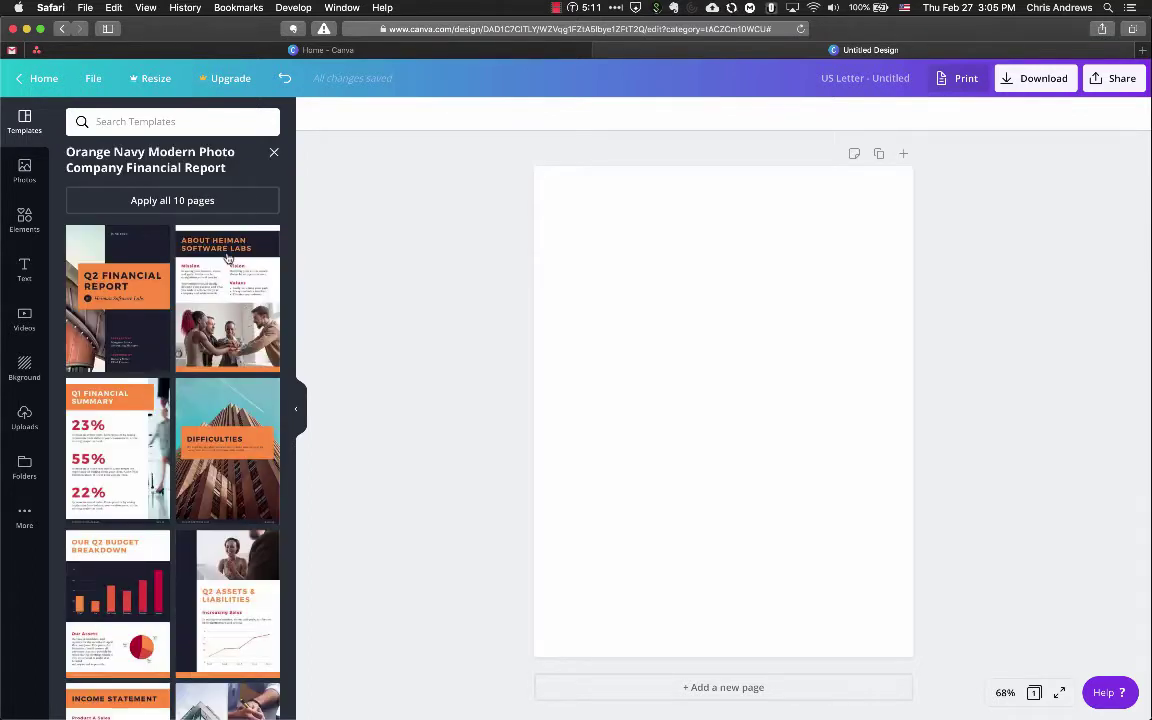
scroll(227, 259, down, 5)
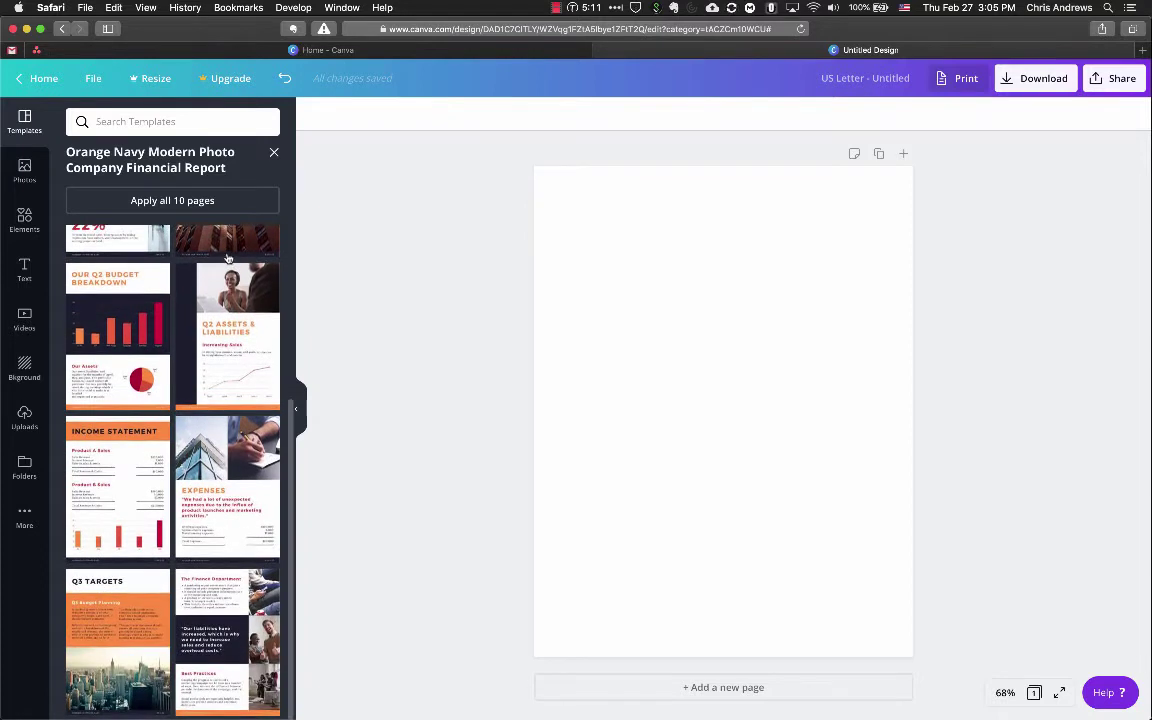
scroll(227, 259, up, 5)
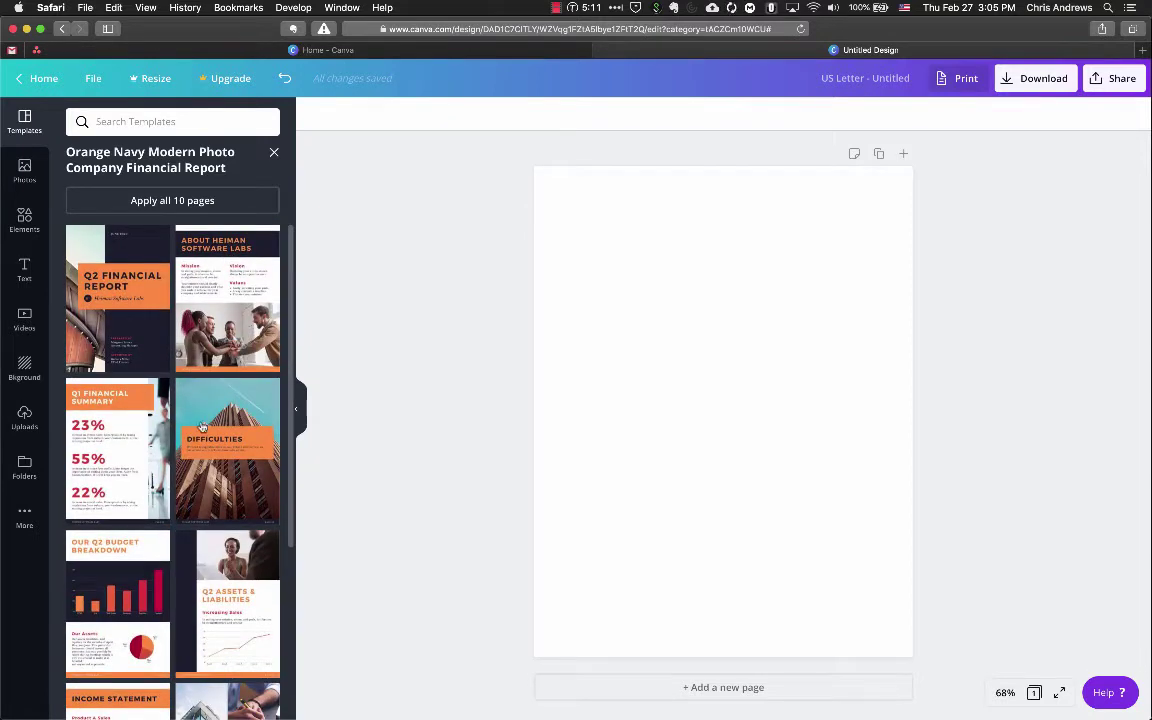
scroll(121, 481, down, 5)
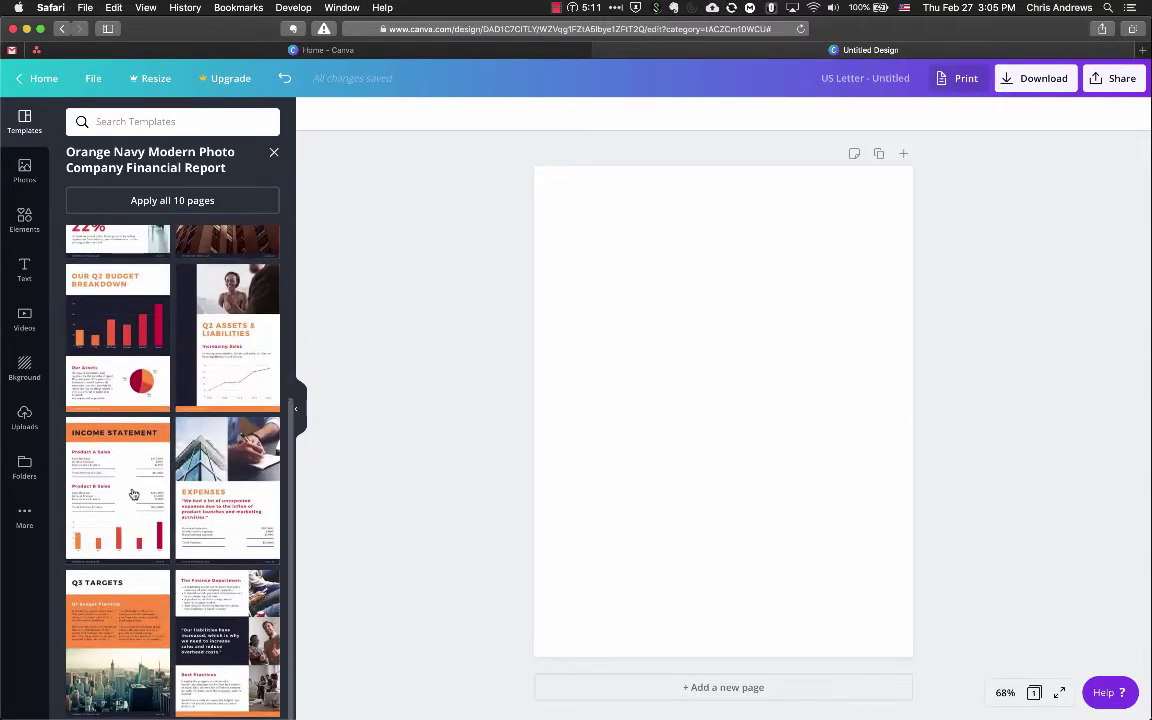
scroll(180, 458, up, 5)
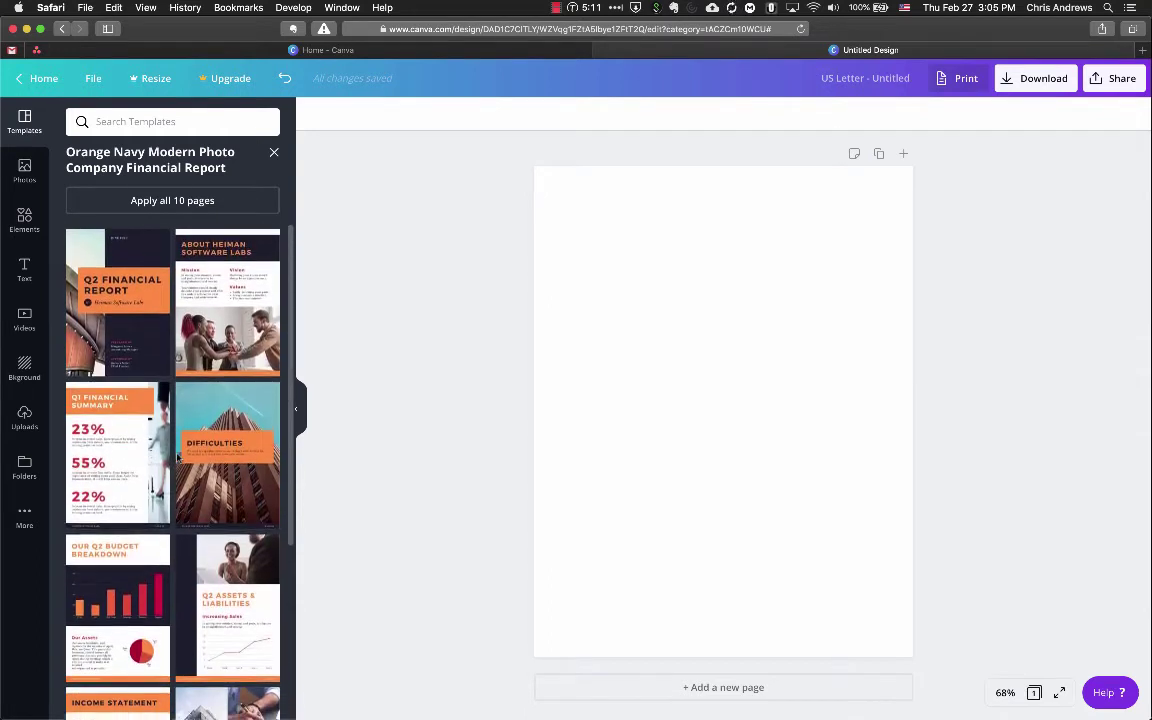
click(129, 323)
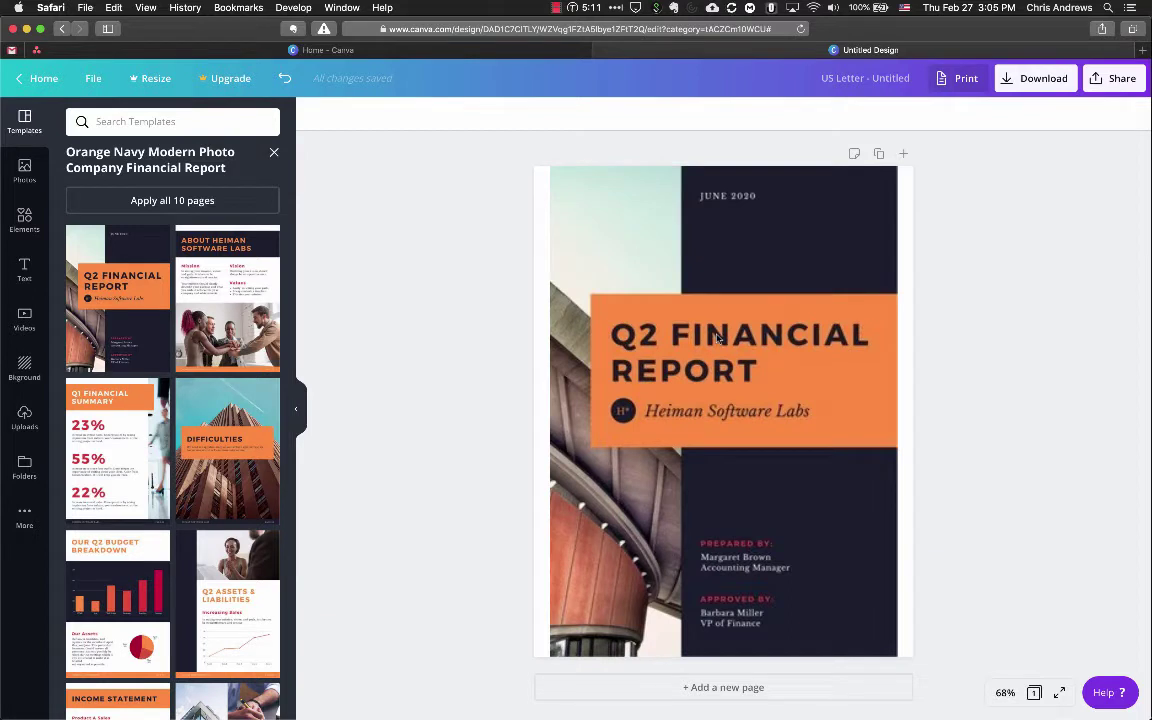
click(784, 476)
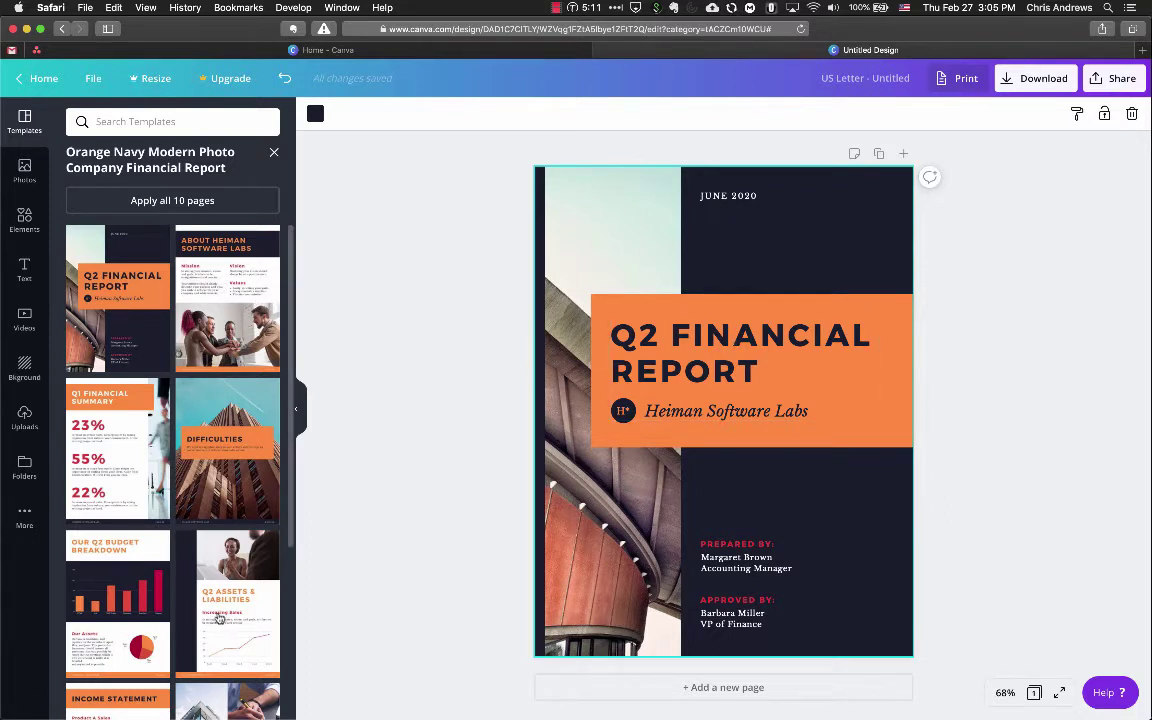
Apply all 10 pages of the financial report template to the design and look through them
click(175, 201)
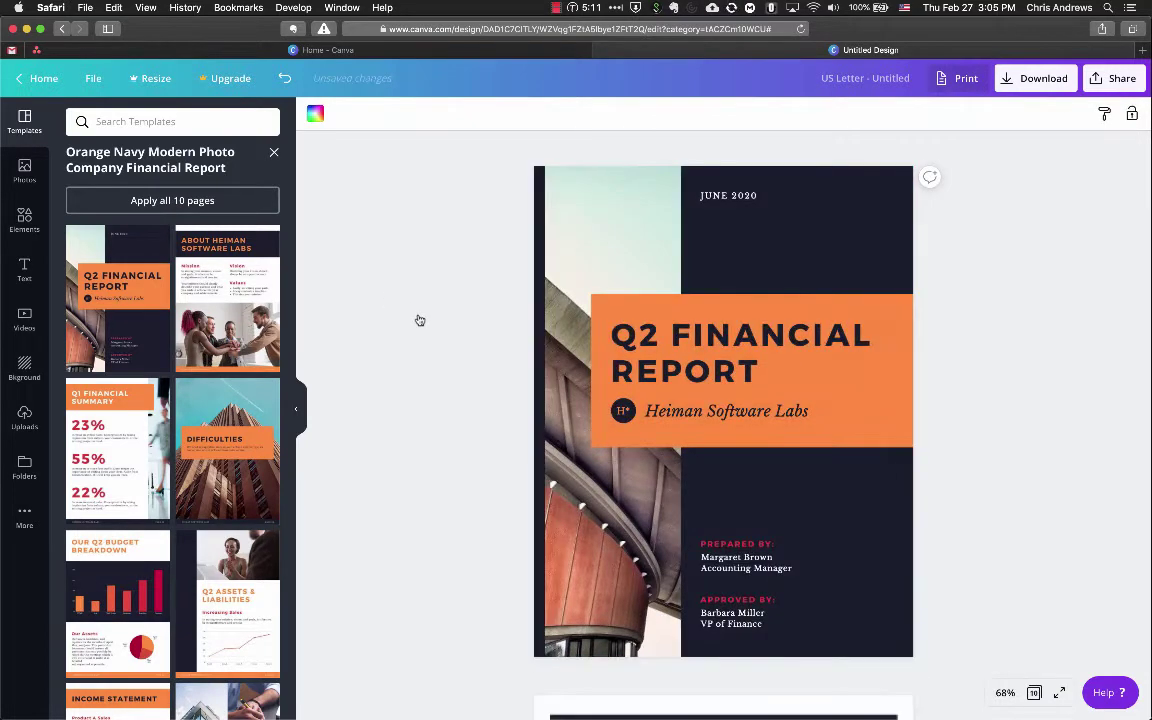
scroll(418, 318, down, 10)
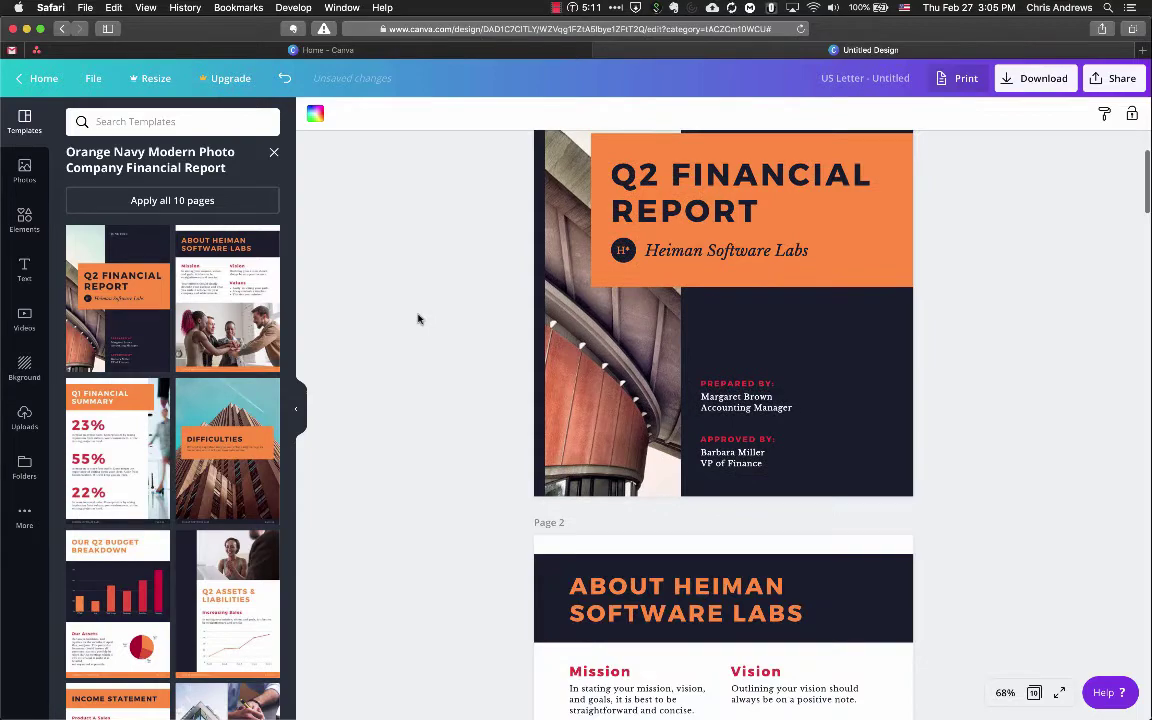
scroll(418, 318, down, 15)
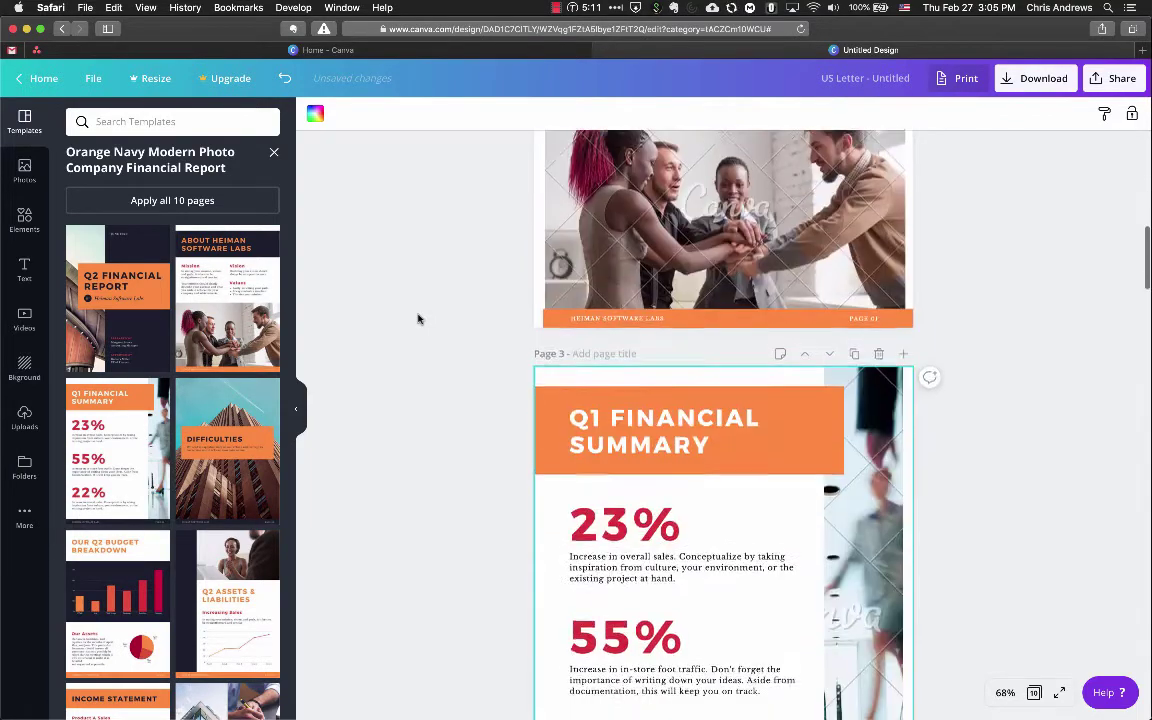
scroll(418, 318, down, 15)
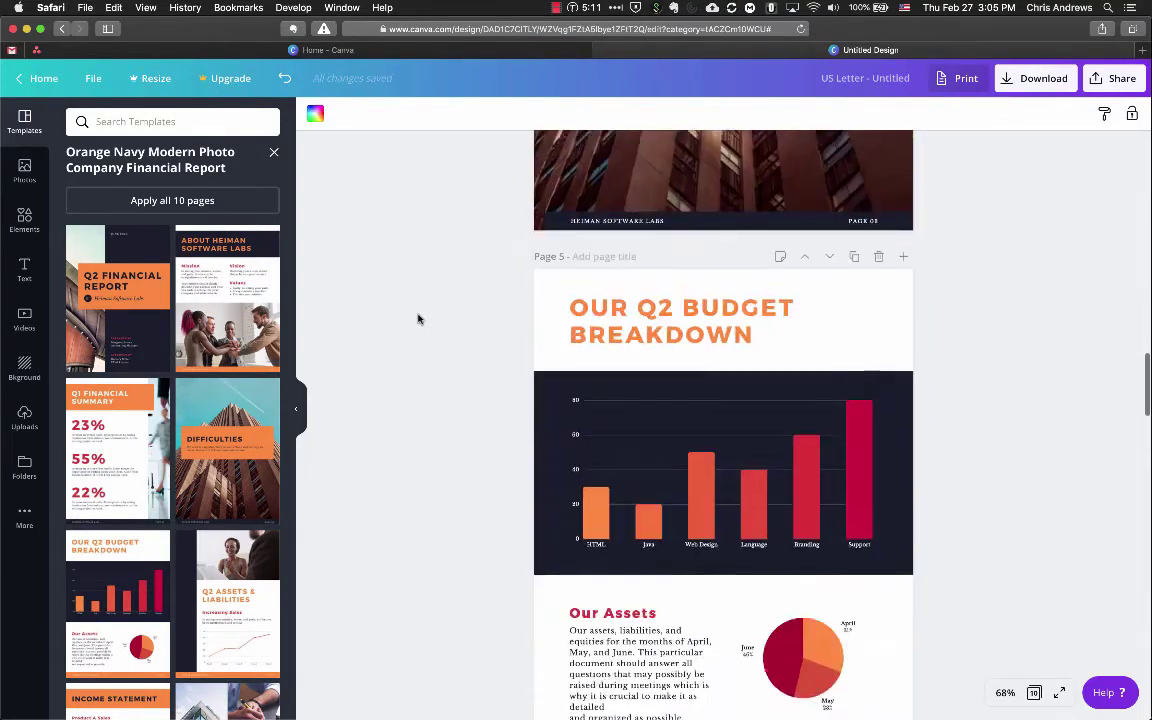
scroll(418, 318, down, 15)
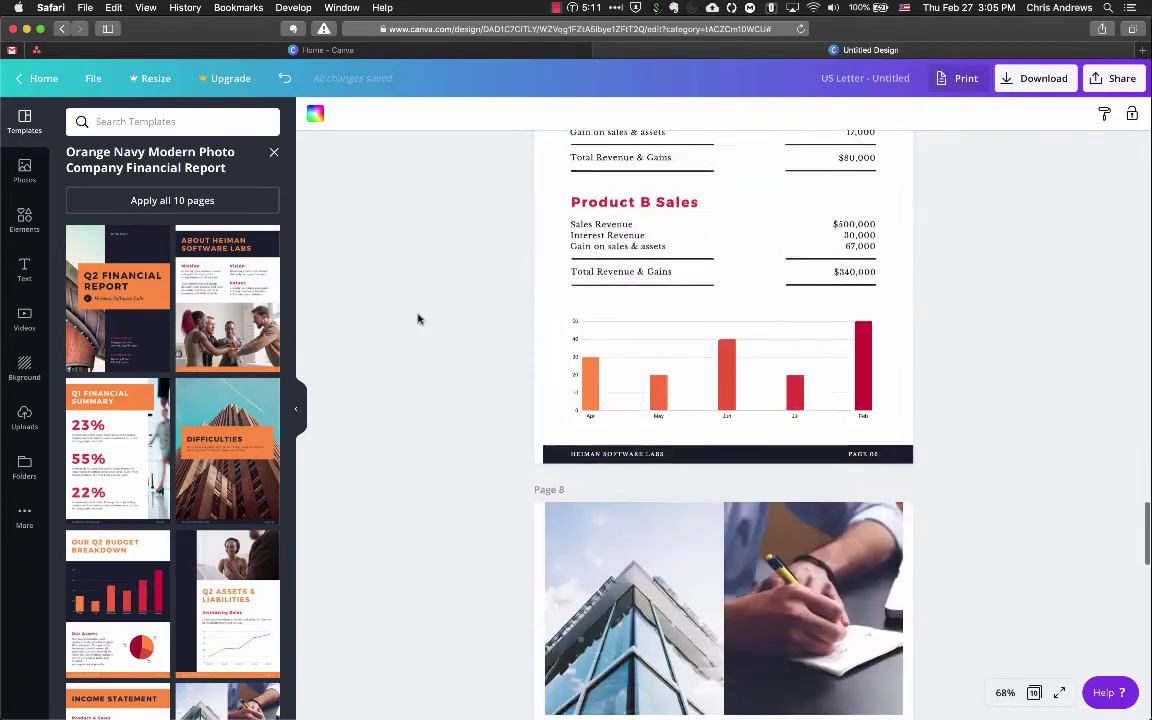
scroll(418, 318, down, 12)
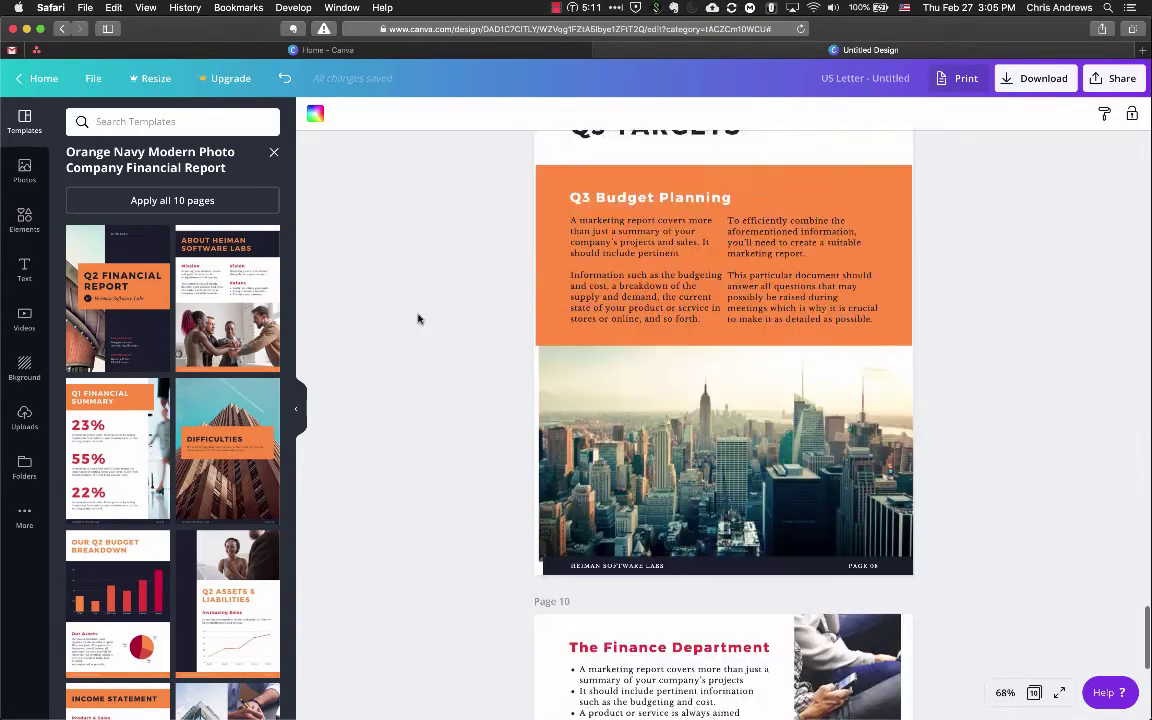
scroll(418, 318, up, 15)
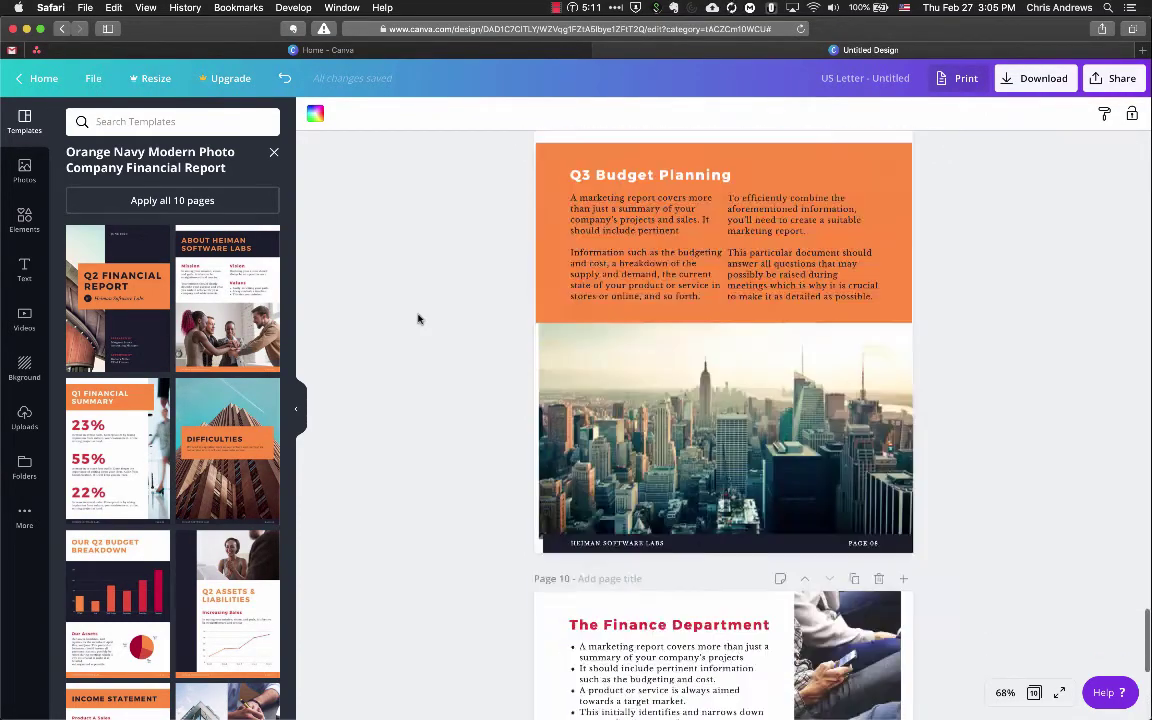
Review the opening pages of the applied financial report and return to the list of all report templates
scroll(418, 318, up, 20)
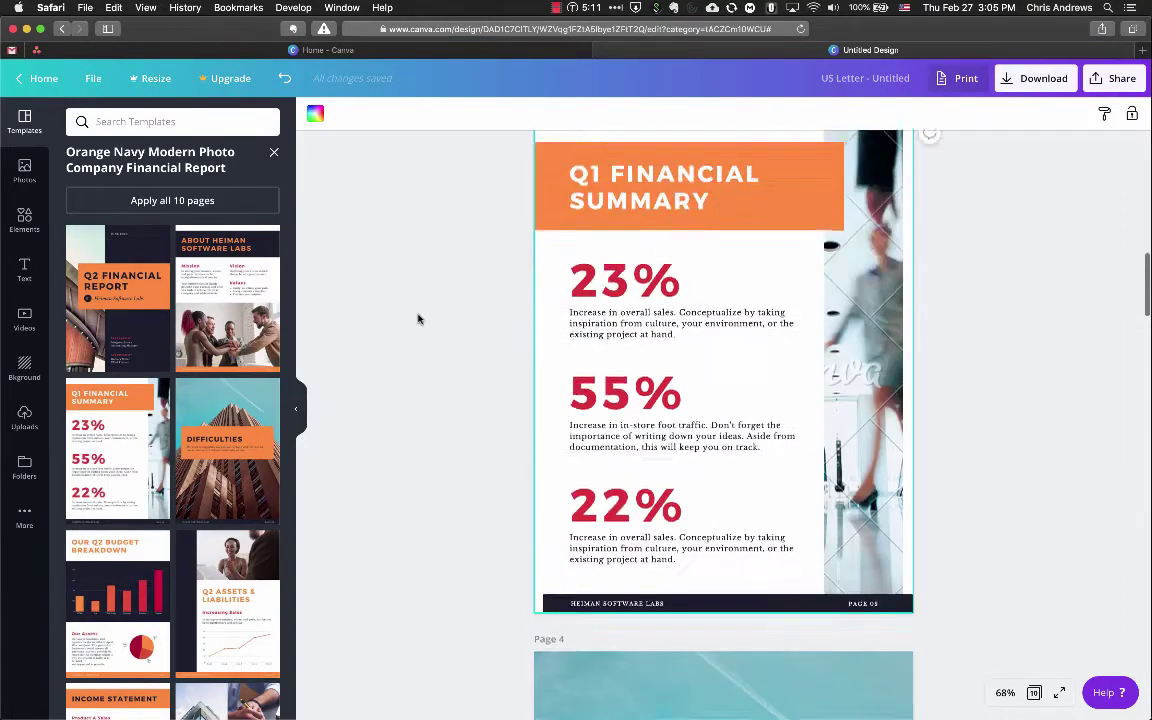
scroll(418, 318, up, 2)
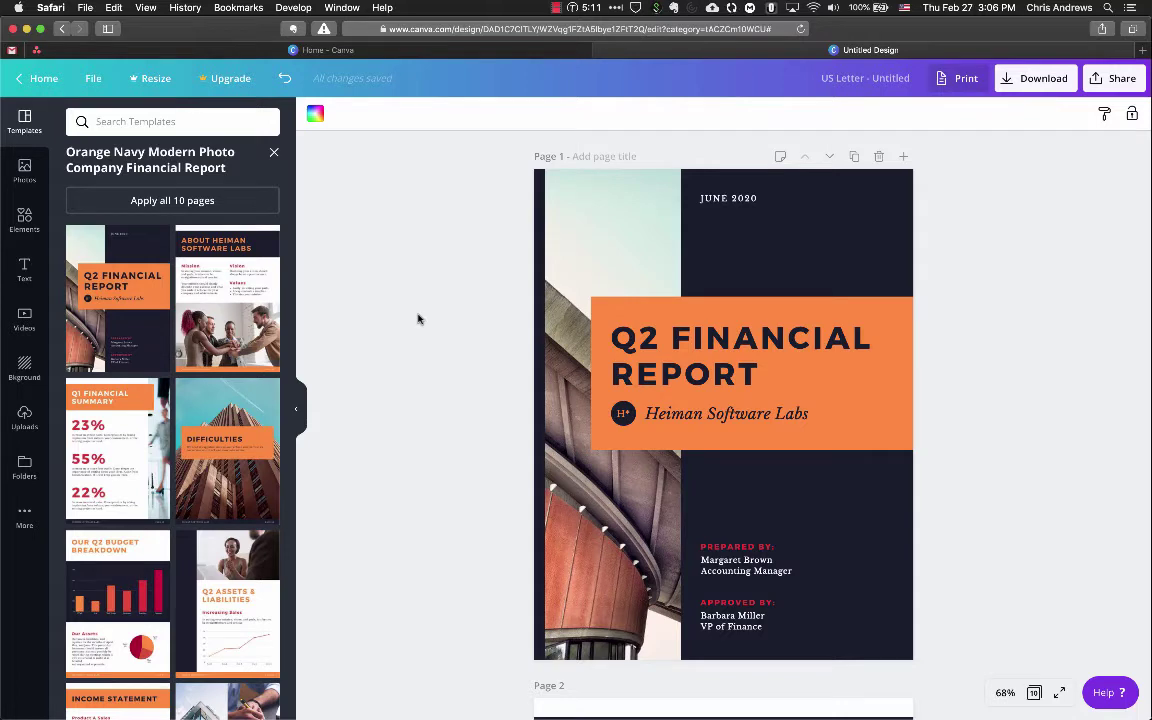
click(274, 154)
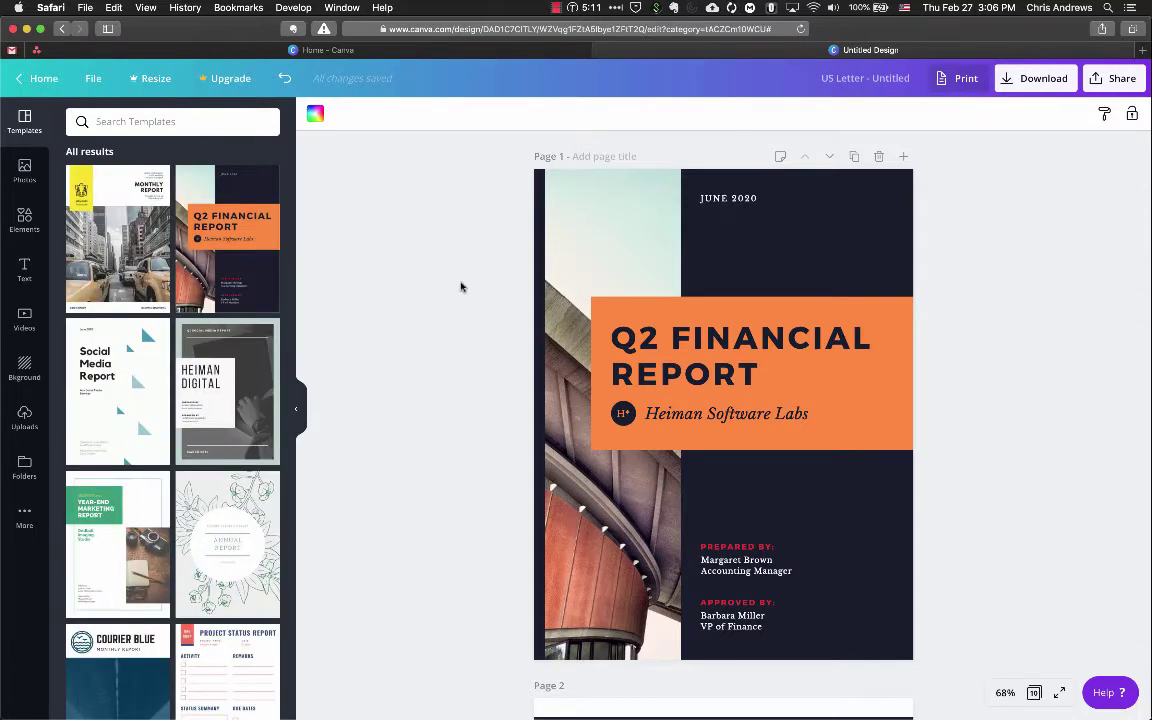
scroll(450, 300, down, 5)
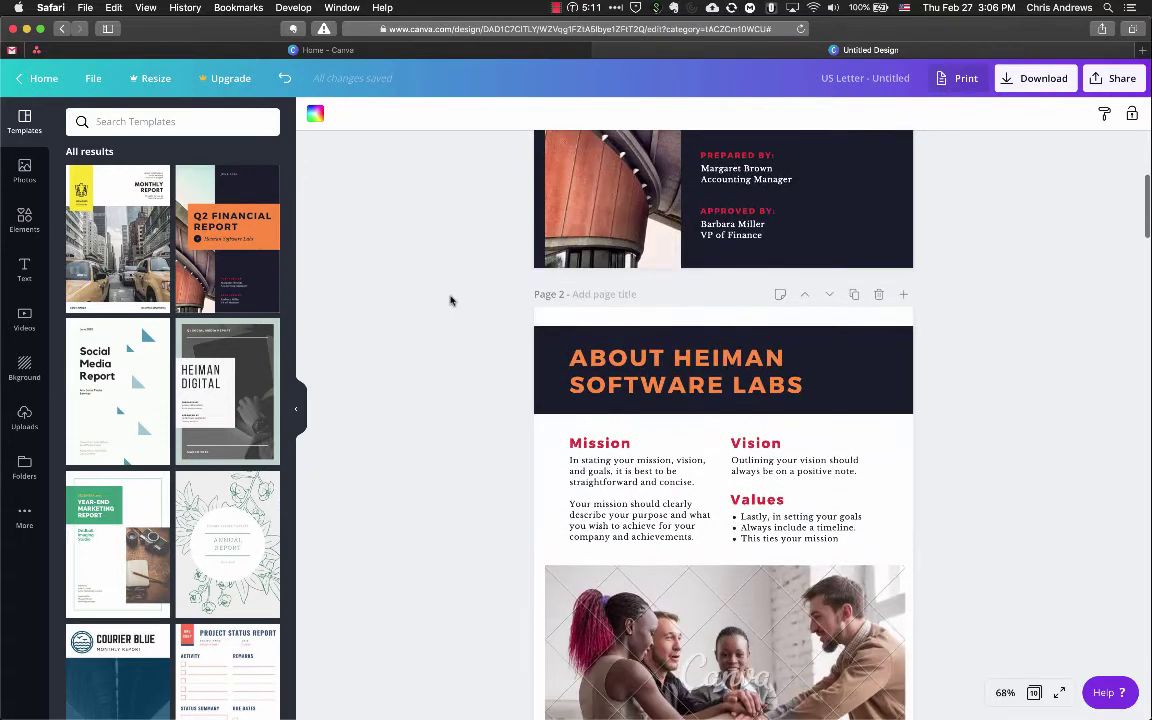
scroll(490, 425, down, 3)
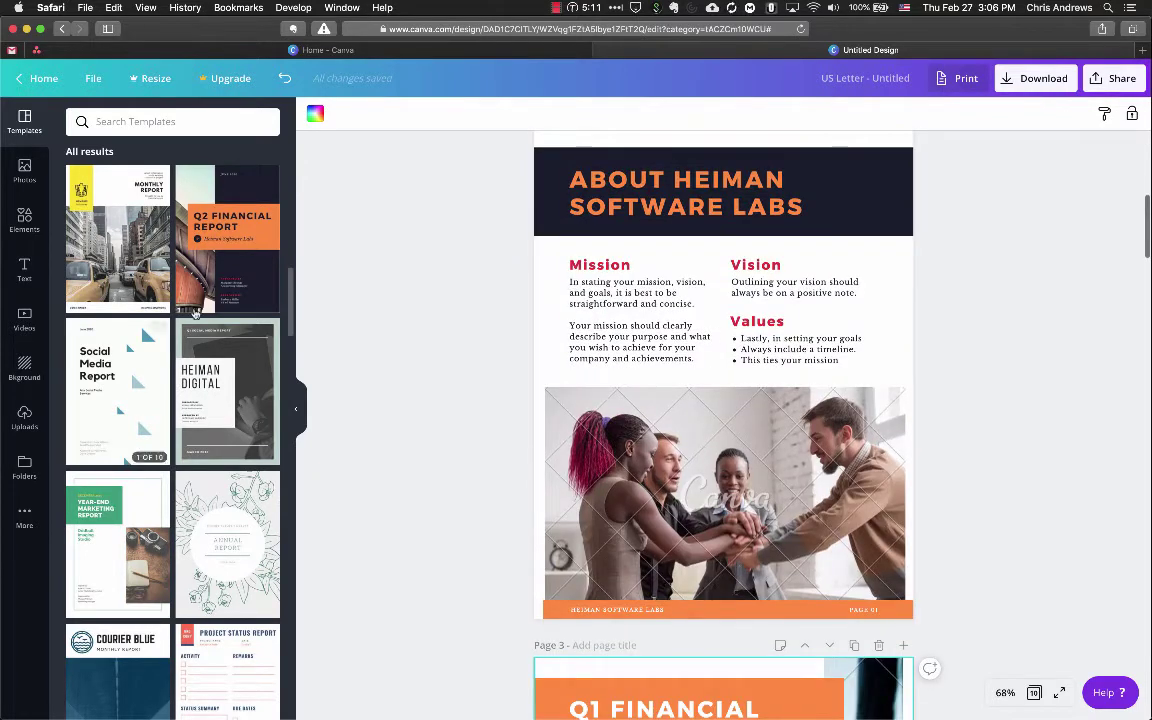
scroll(778, 433, up, 8)
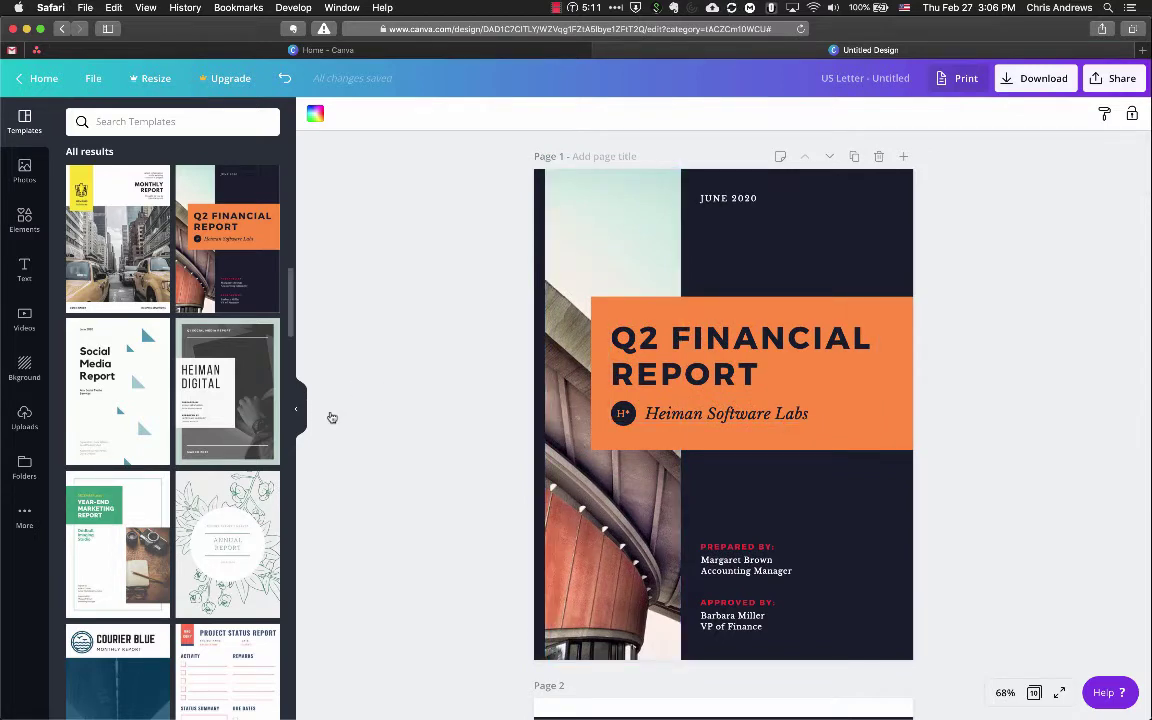
Find the Steel Blue Right Triangles Social Media Report template and apply its Social Media Report cover to page 1
scroll(208, 440, down, 5)
scroll(208, 440, up, 3)
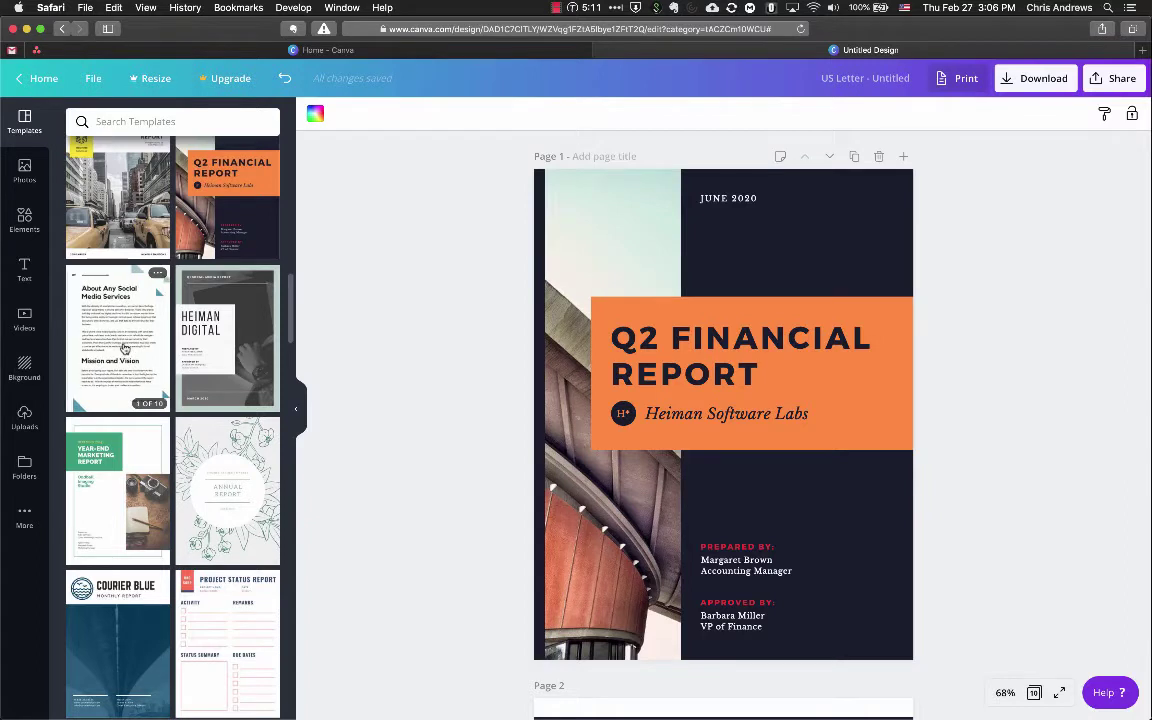
click(124, 347)
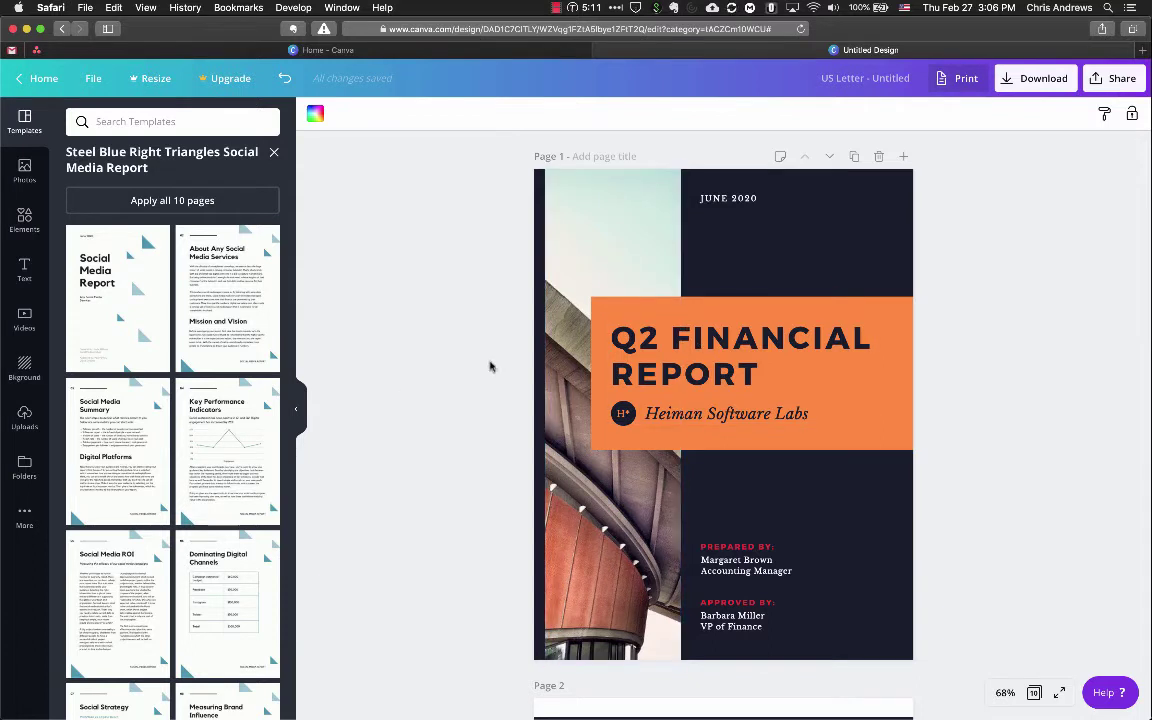
click(119, 287)
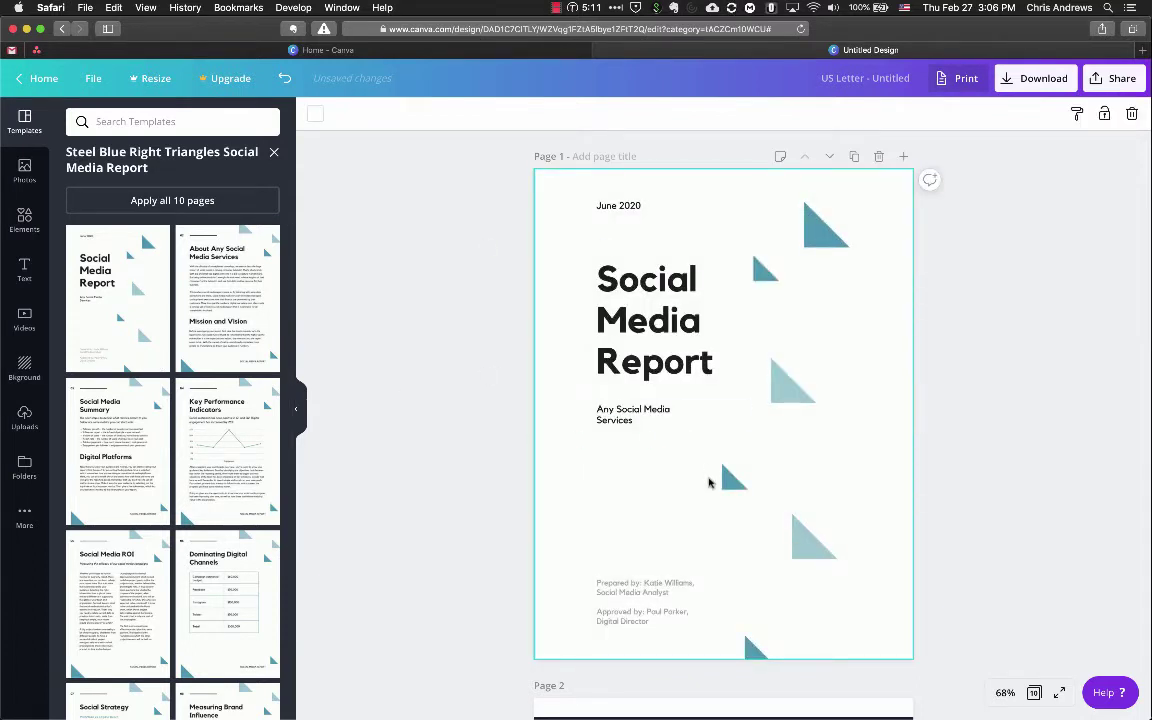
scroll(805, 577, down, 3)
scroll(805, 577, up, 2)
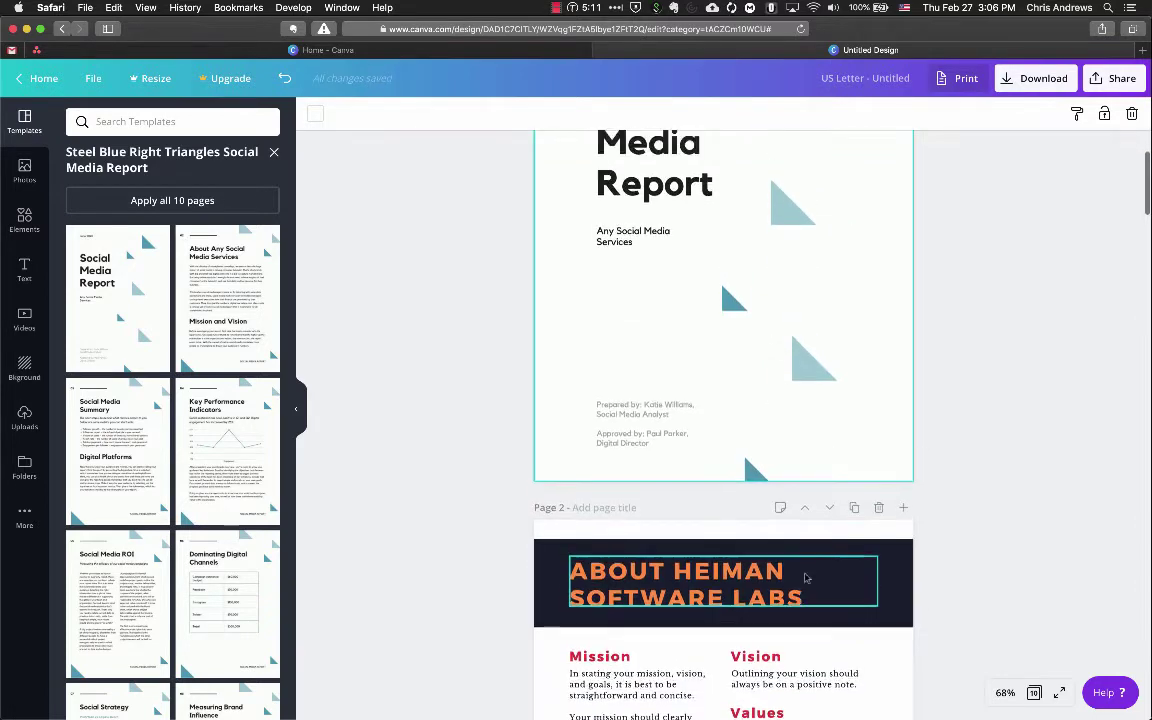
scroll(805, 577, down, 2)
scroll(805, 577, up, 3)
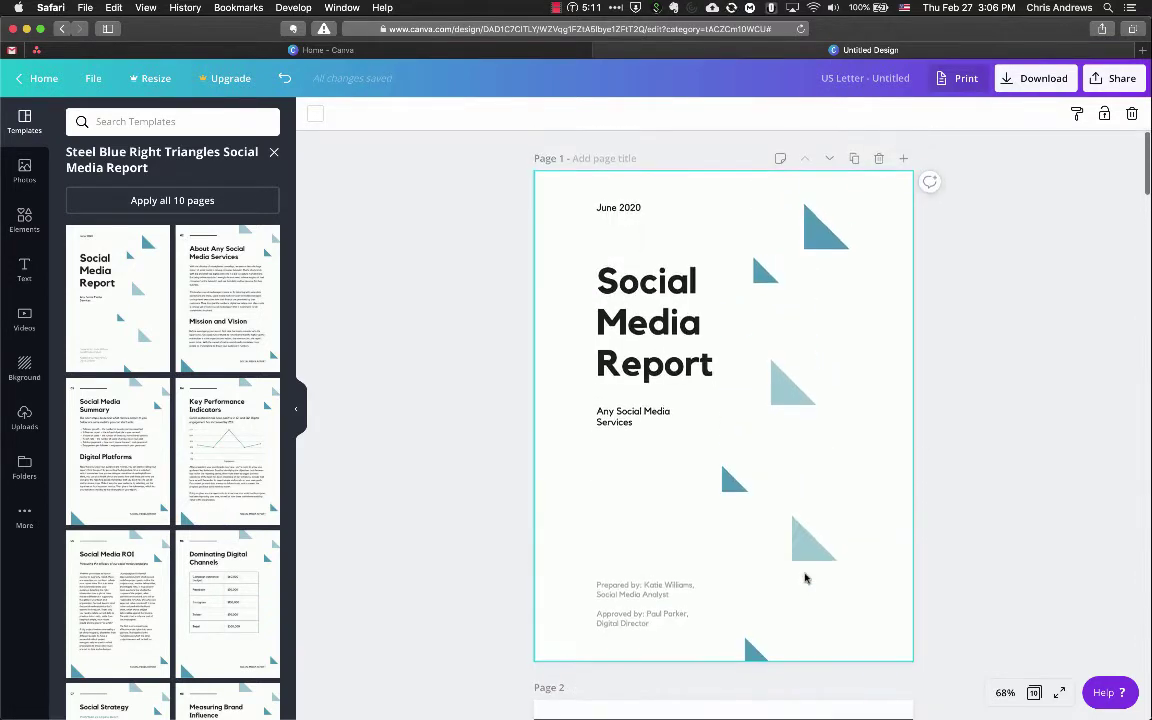
Add a blank page directly after the Social Media Report cover
click(903, 159)
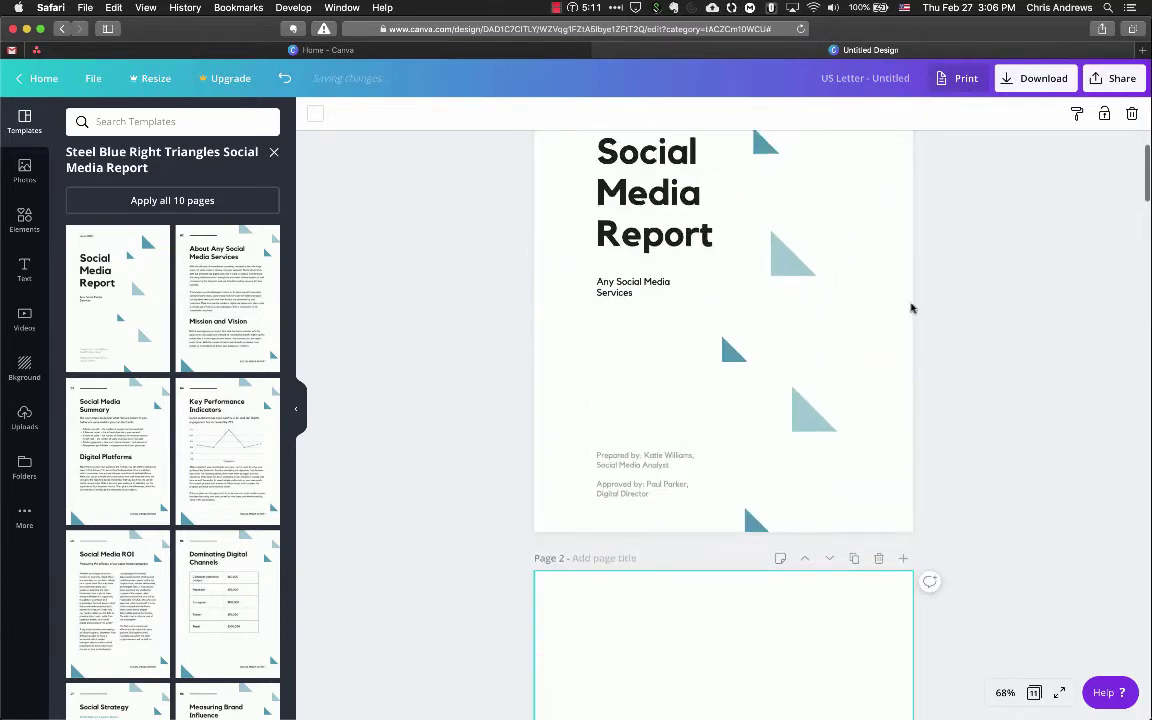
scroll(901, 284, up, 3)
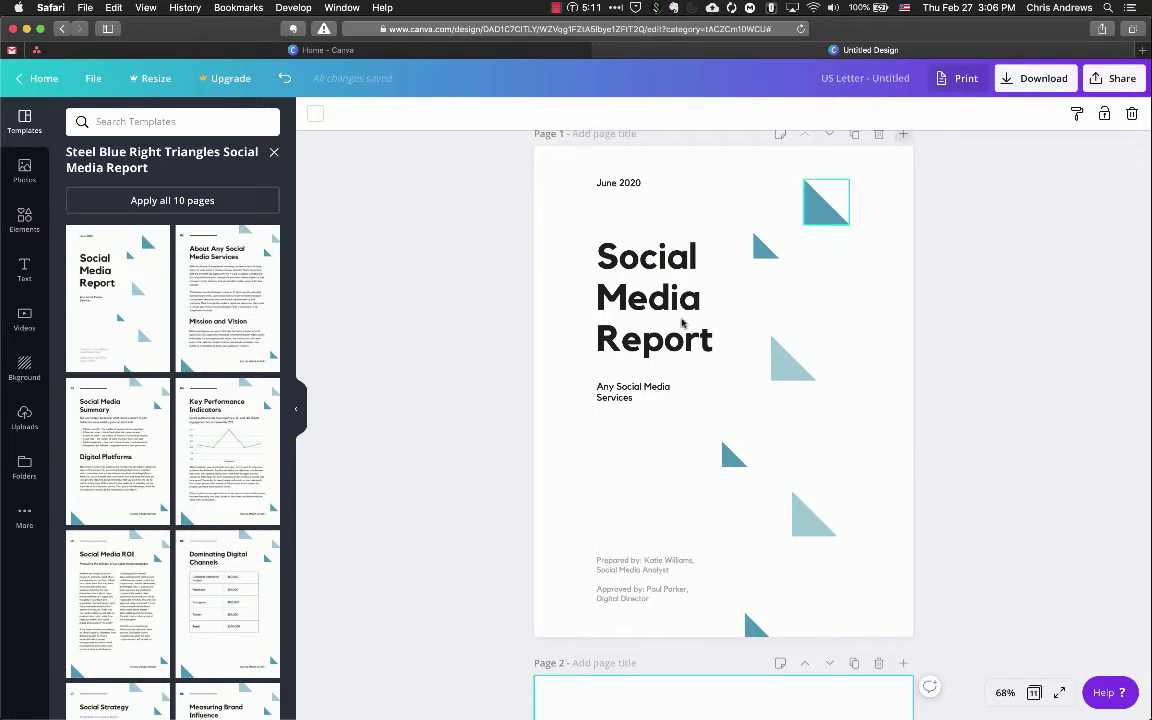
scroll(648, 489, down, 5)
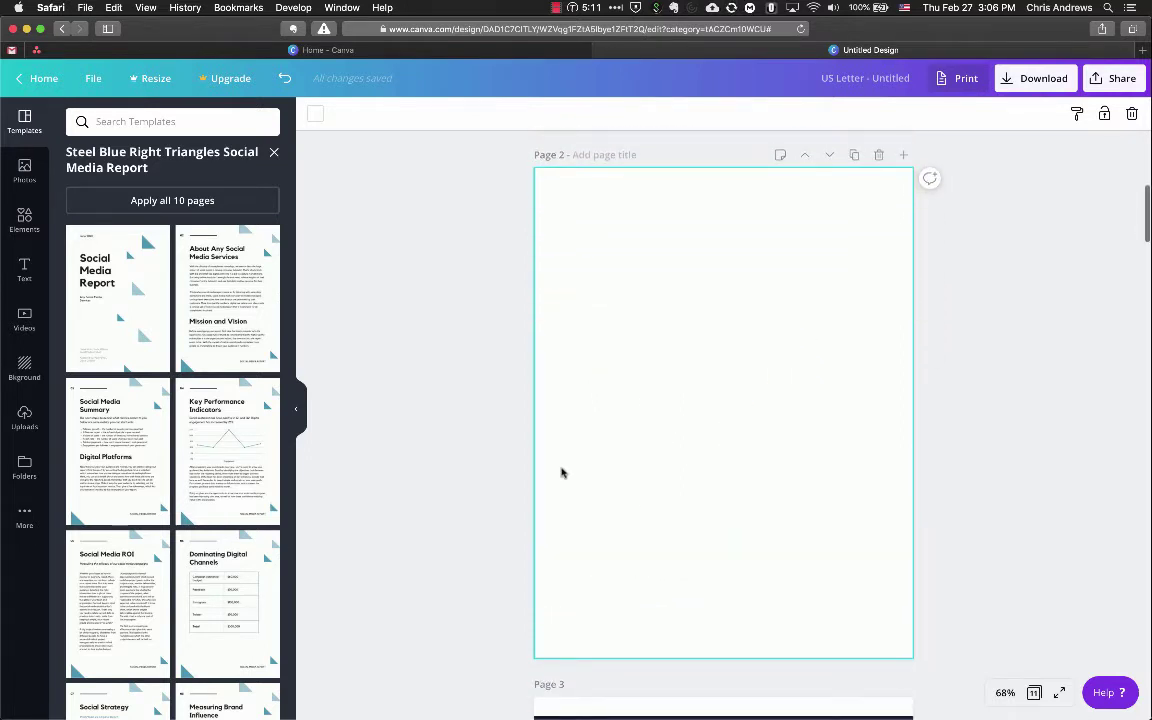
Apply the Year-End Marketing Report cover from the Green and White Simple Bordered Marketing Report template to blank page 2 and compare both covers
click(274, 152)
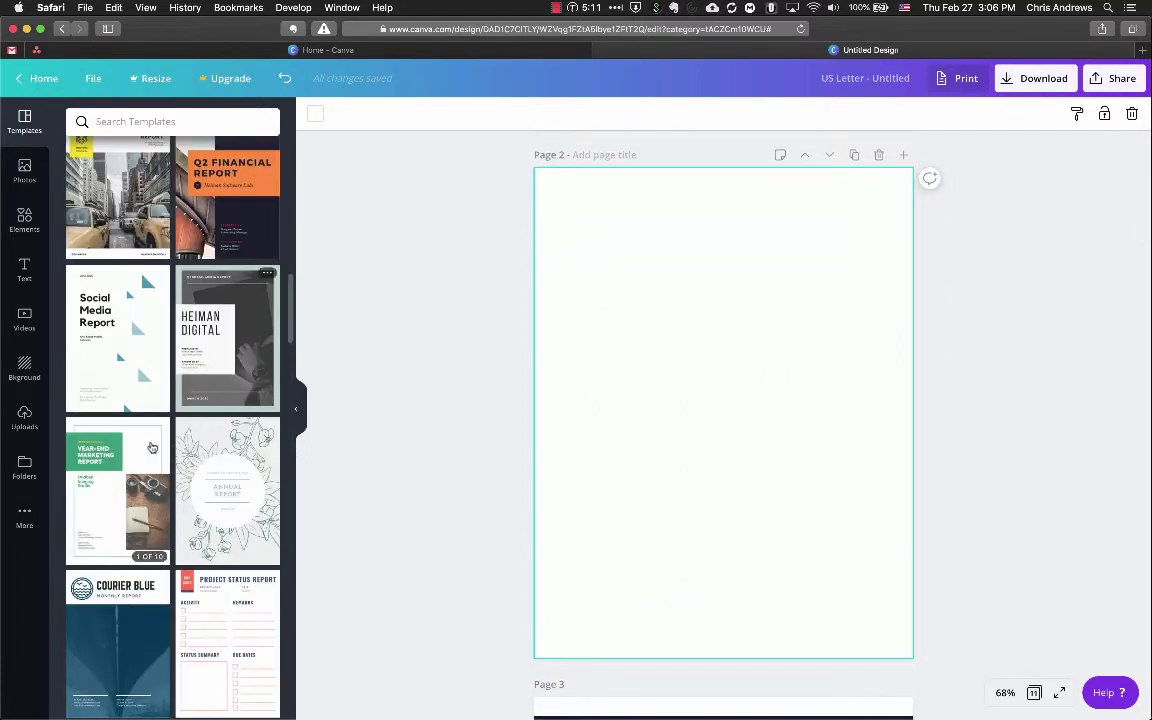
click(152, 447)
drag(120, 290, 575, 413)
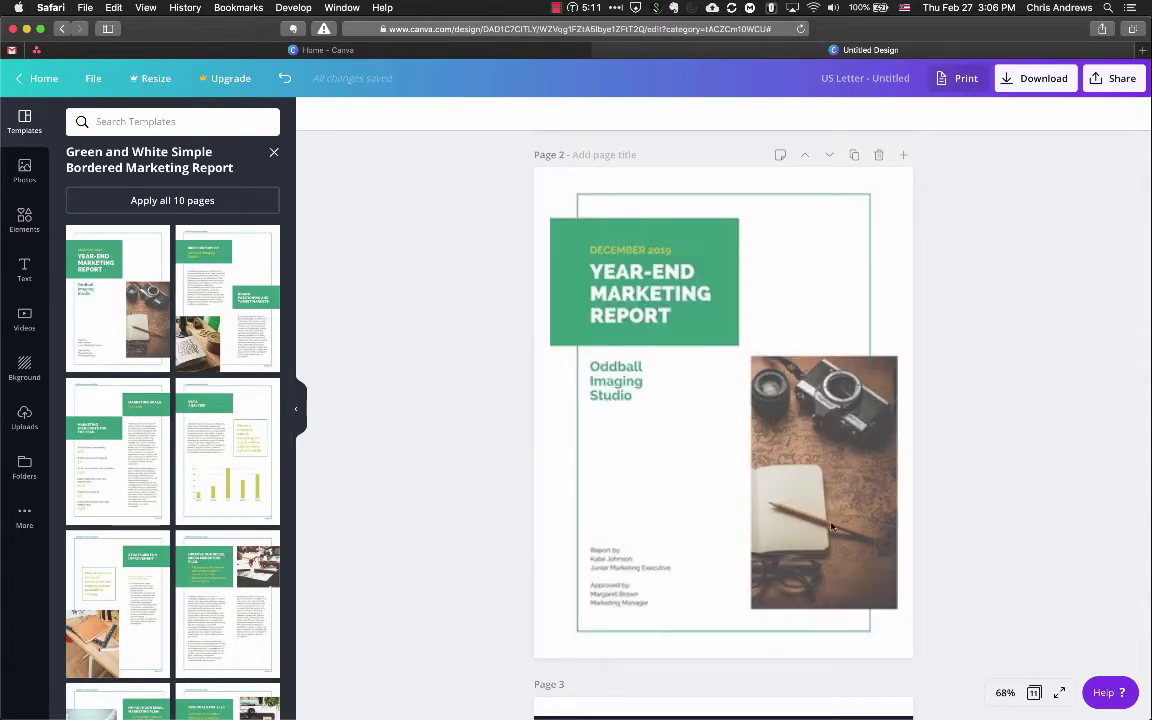
scroll(831, 527, up, 5)
scroll(797, 368, down, 4)
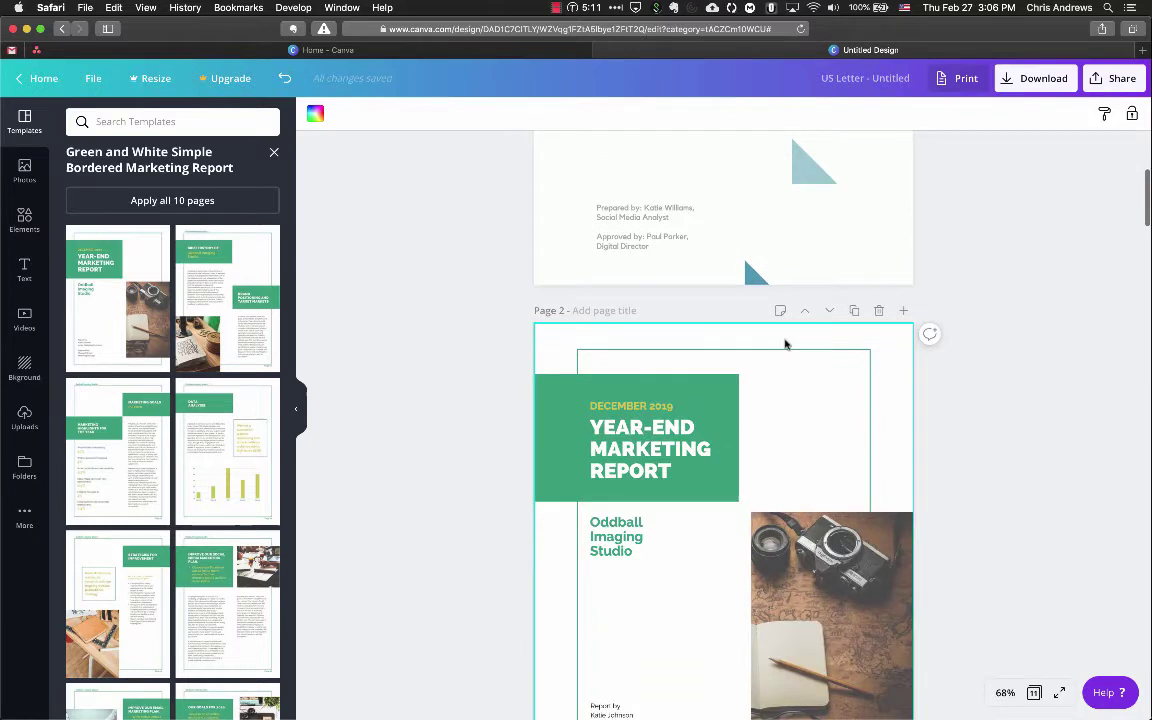
scroll(785, 344, down, 3)
scroll(785, 344, up, 6)
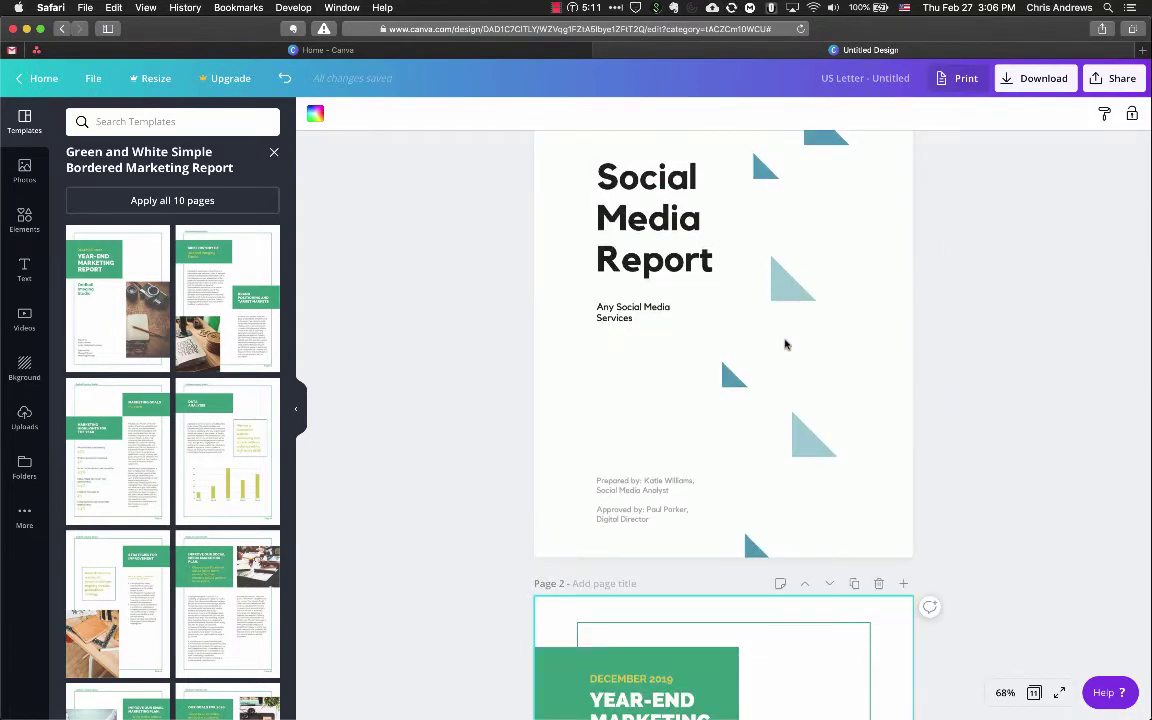
scroll(785, 344, down, 2)
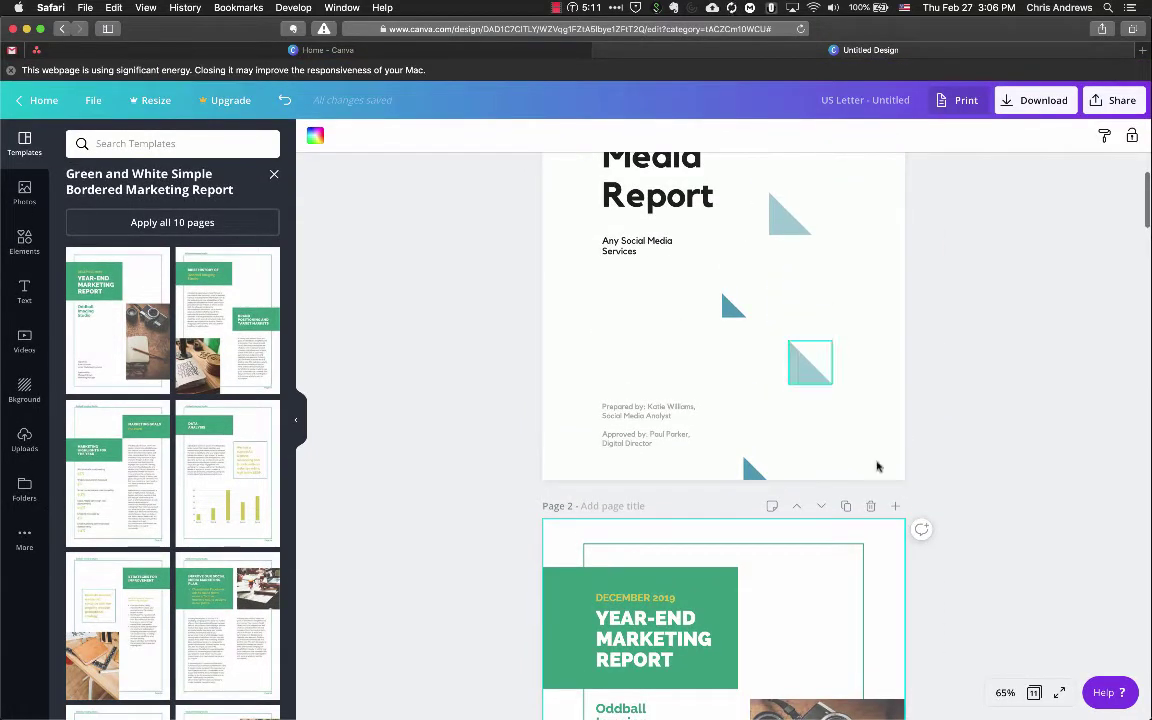
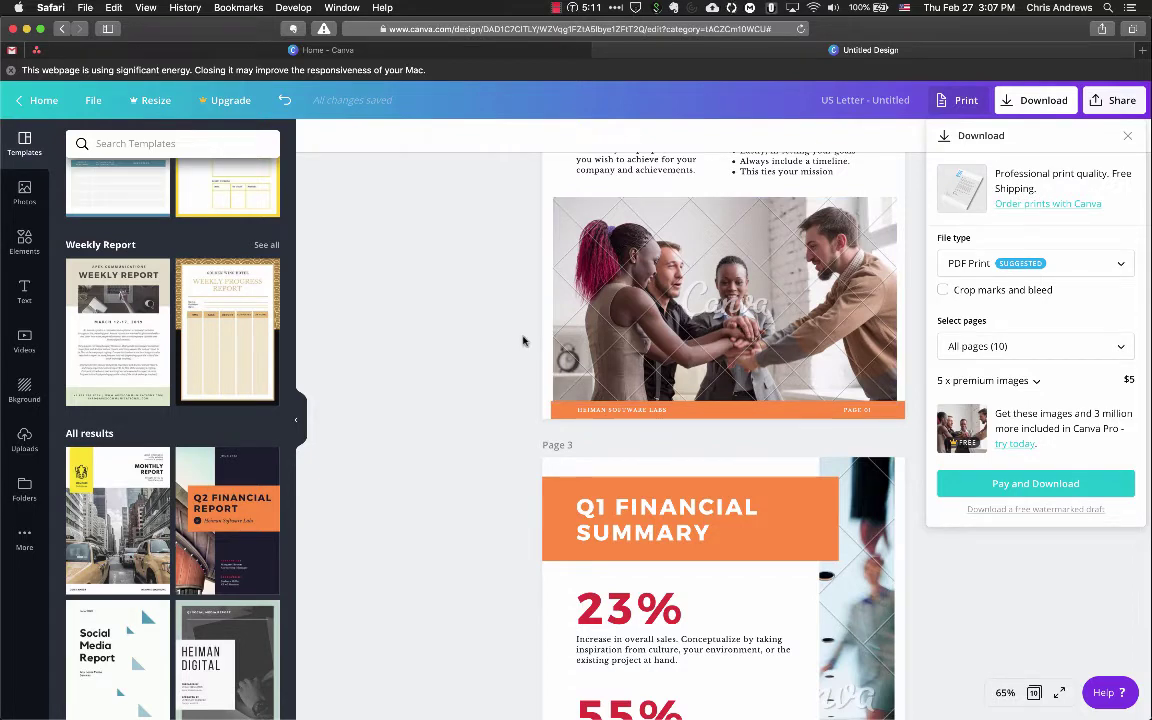
Check the premium image charge in the download options and clear the education search from the photo library
click(24, 192)
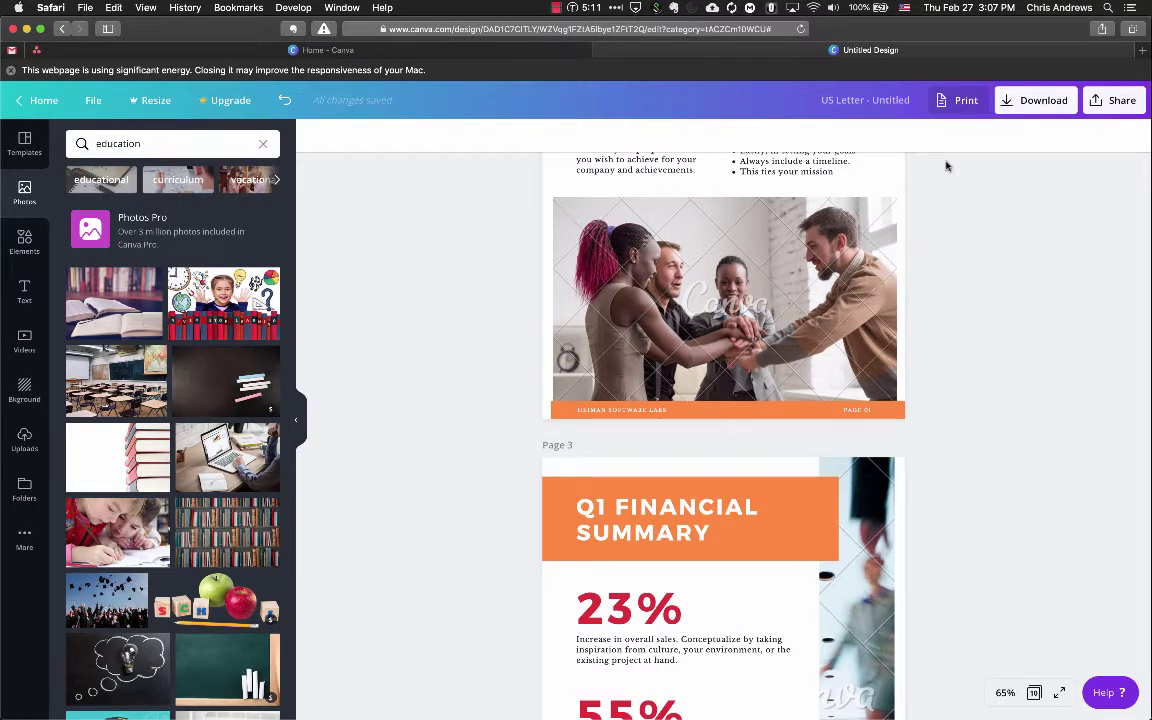
click(1010, 108)
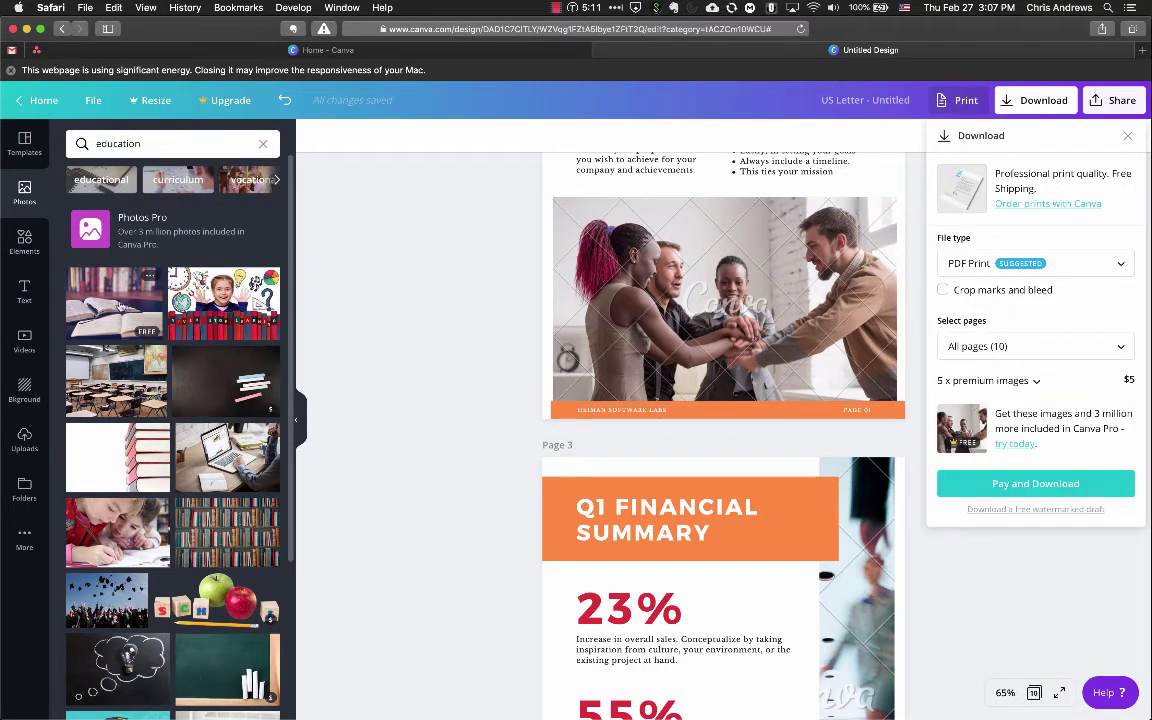
click(140, 143)
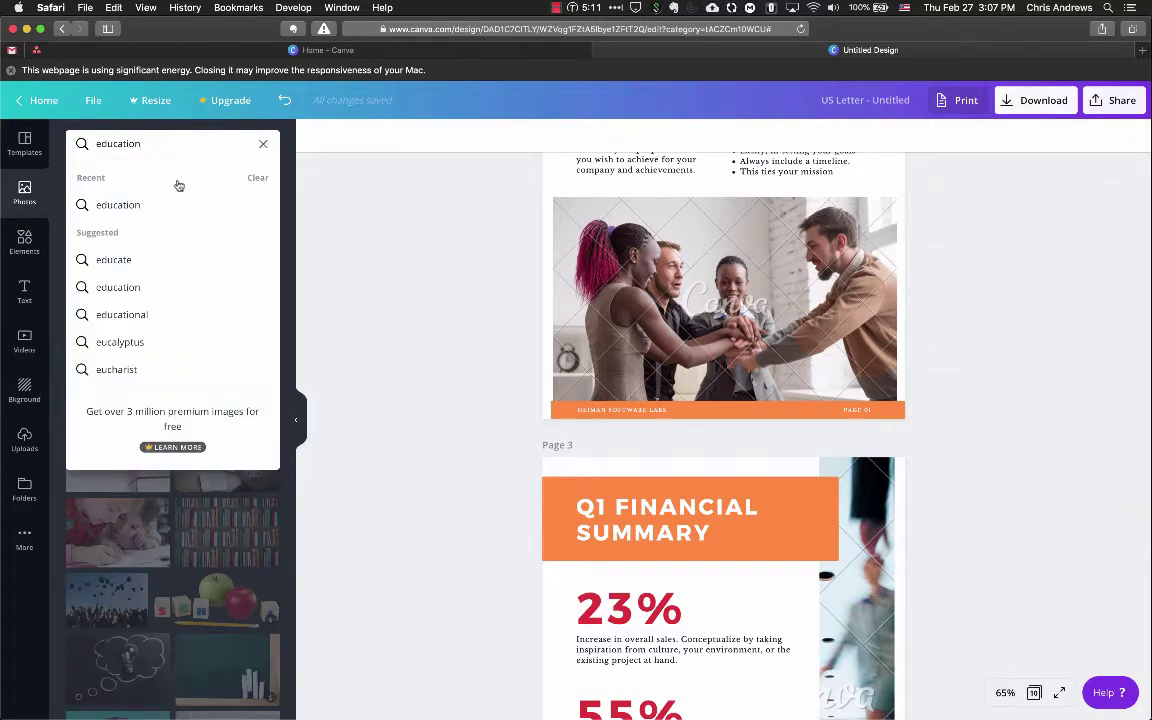
click(265, 146)
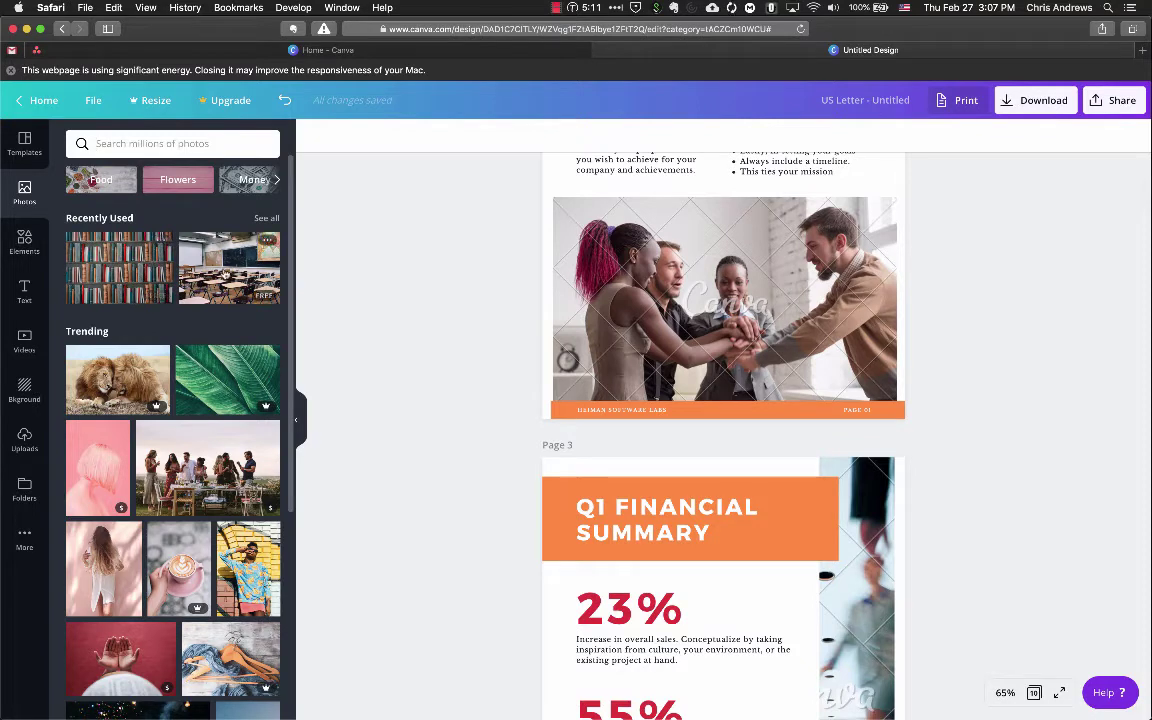
Replace the team photo on page 2 with the recently used classroom photo and recheck the premium image charge in the download options
drag(586, 297, 644, 306)
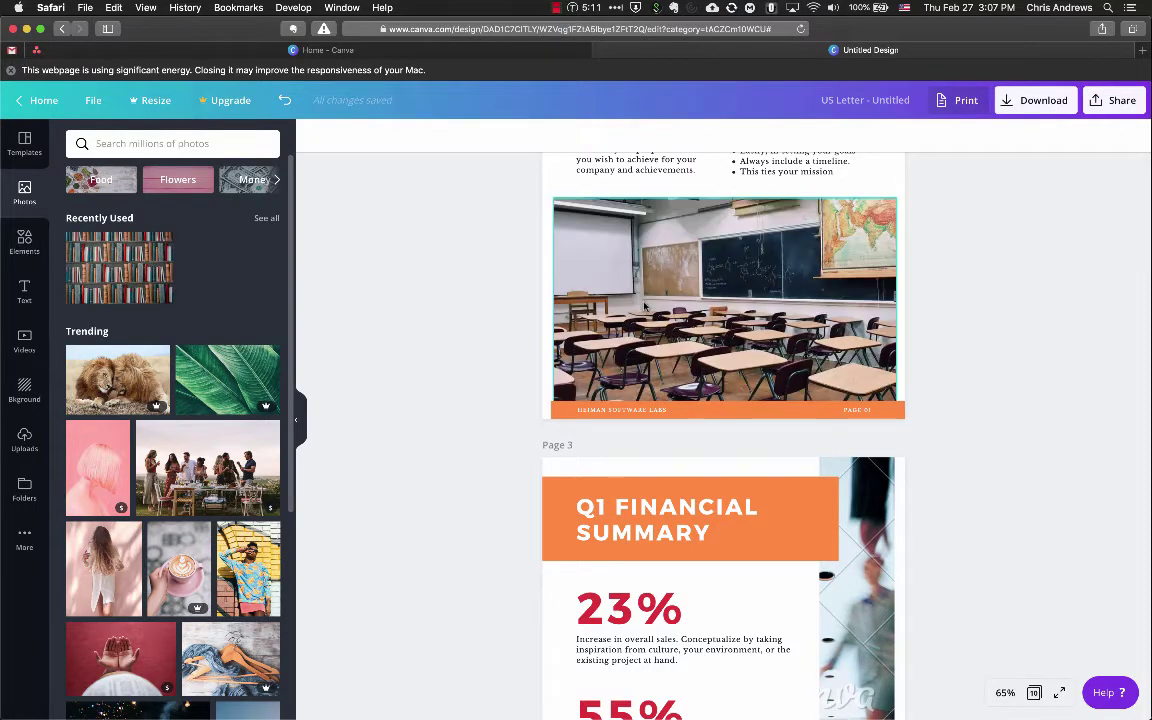
scroll(954, 373, up, 2)
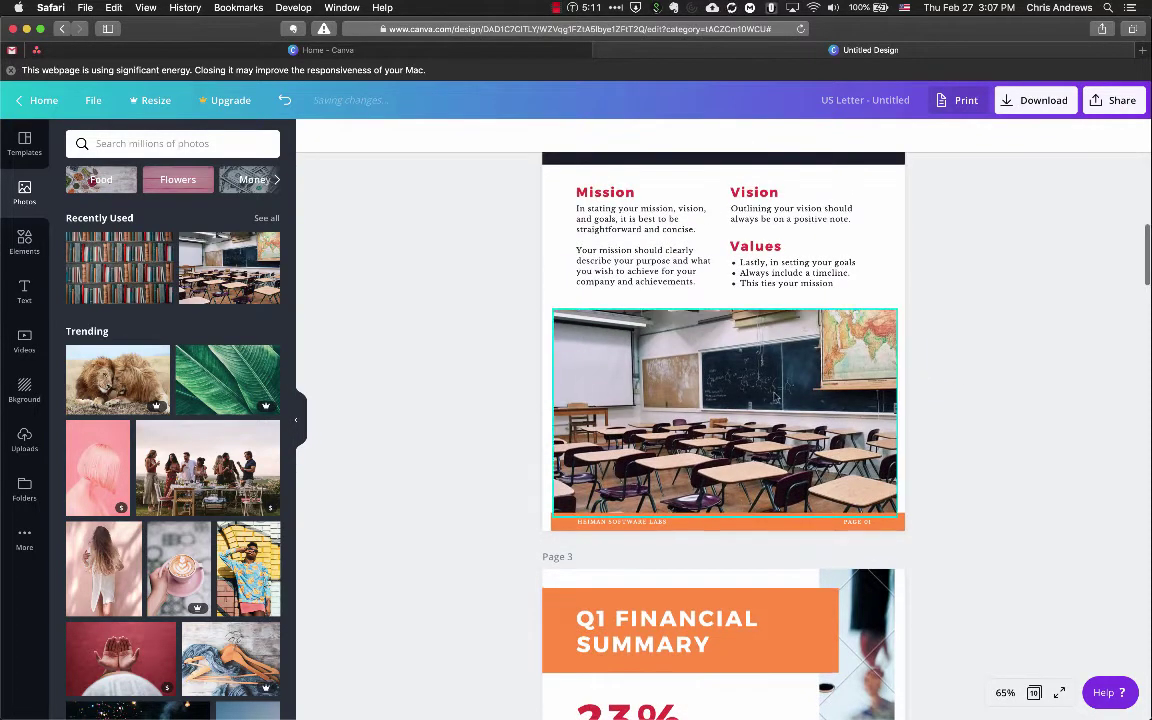
click(1035, 101)
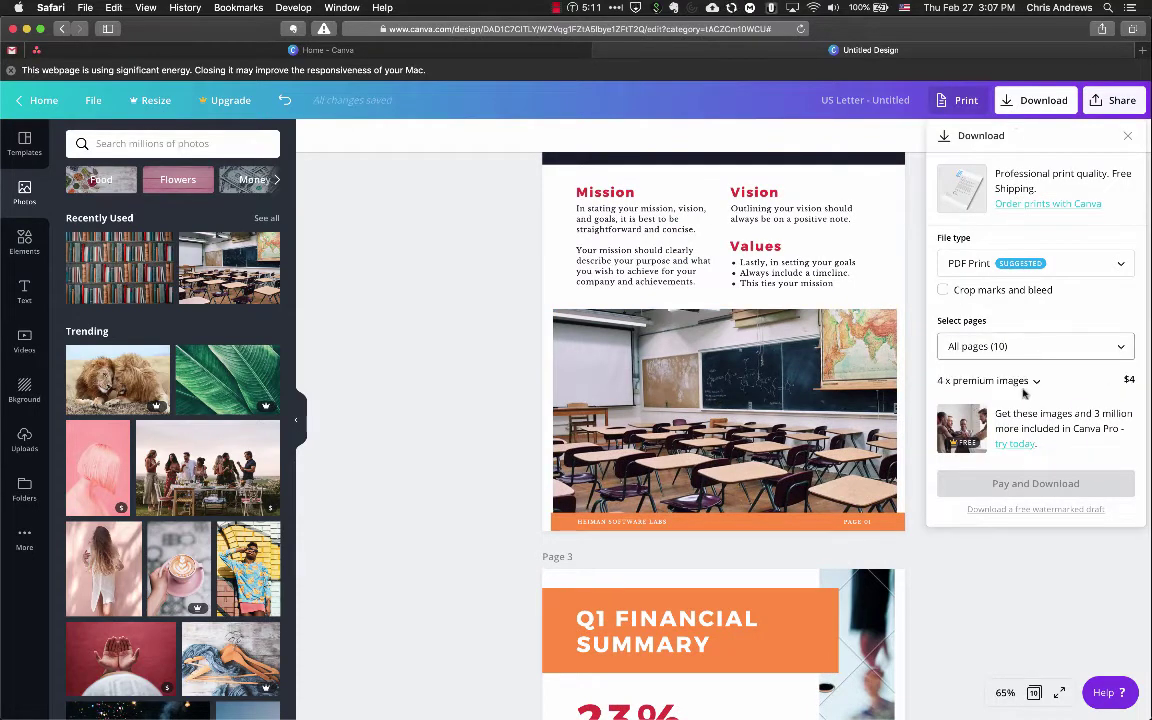
scroll(849, 500, down, 5)
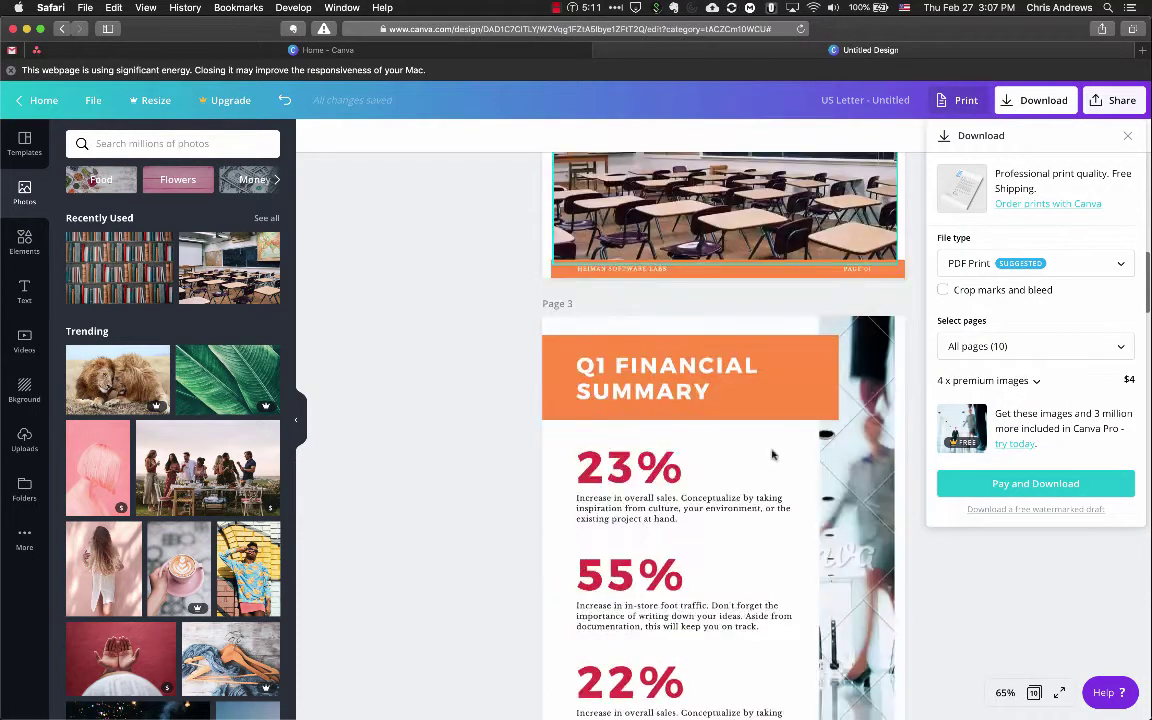
key(Escape)
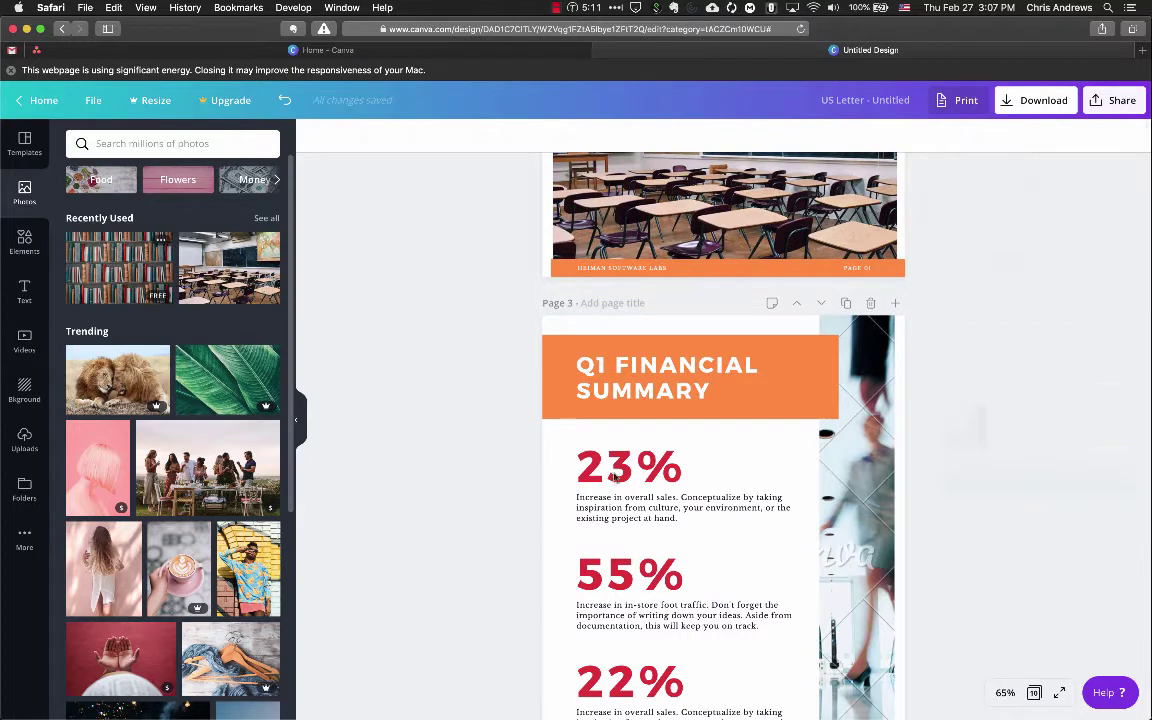
Replace the page 3 photo strip with the bookshelf photo and the page 6 photo with the recently used photo of children writing
drag(863, 580, 860, 570)
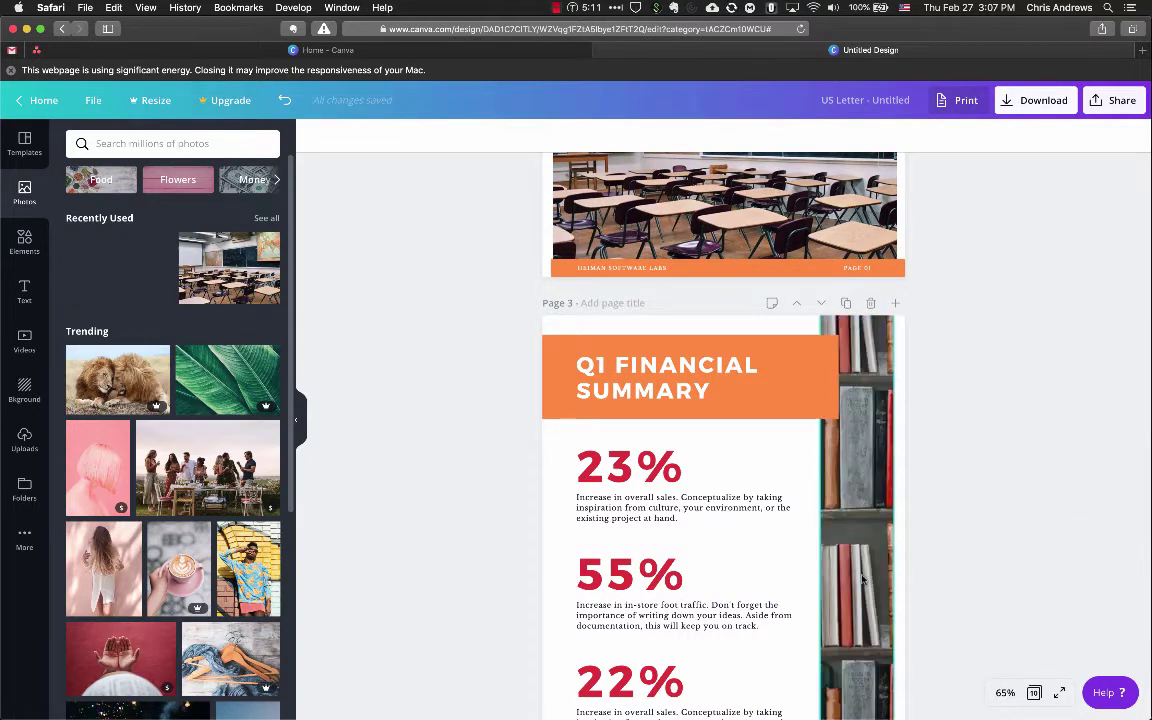
scroll(955, 440, down, 8)
scroll(955, 440, down, 20)
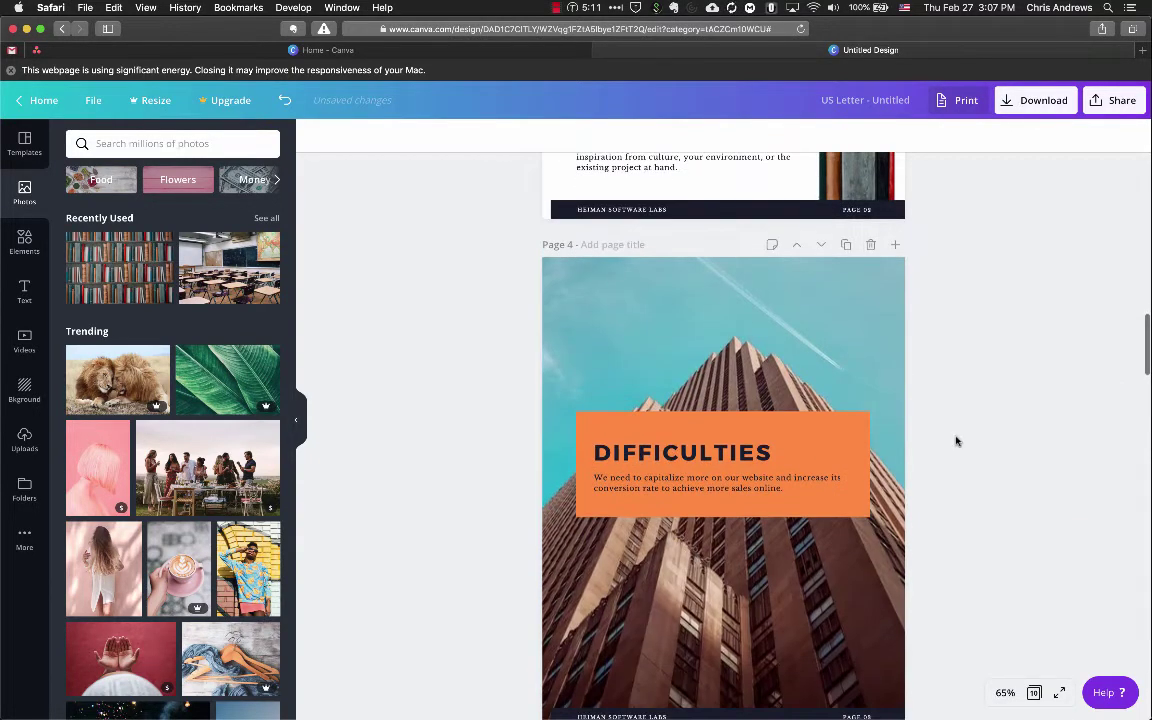
scroll(955, 440, down, 6)
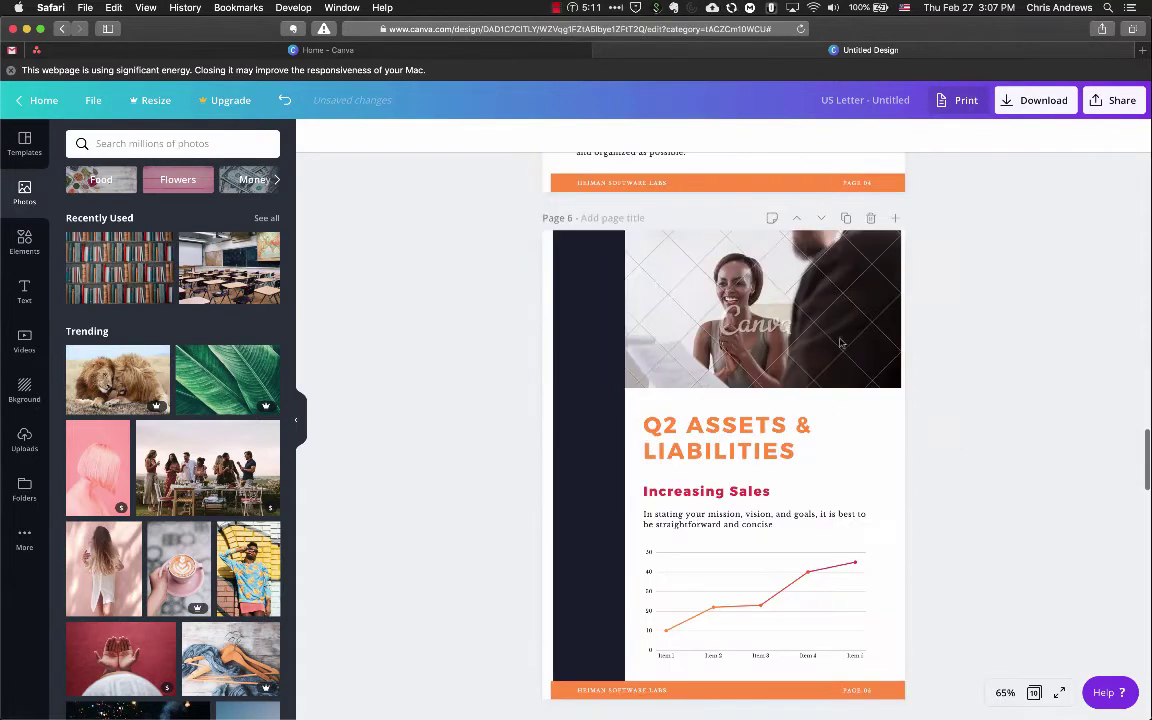
click(266, 217)
mouse_move(138, 330)
mouse_down()
mouse_move(135, 320)
mouse_move(700, 295)
mouse_up()
Look through pages 7 to 10 of the report for remaining watermarked premium photos
scroll(965, 433, down, 18)
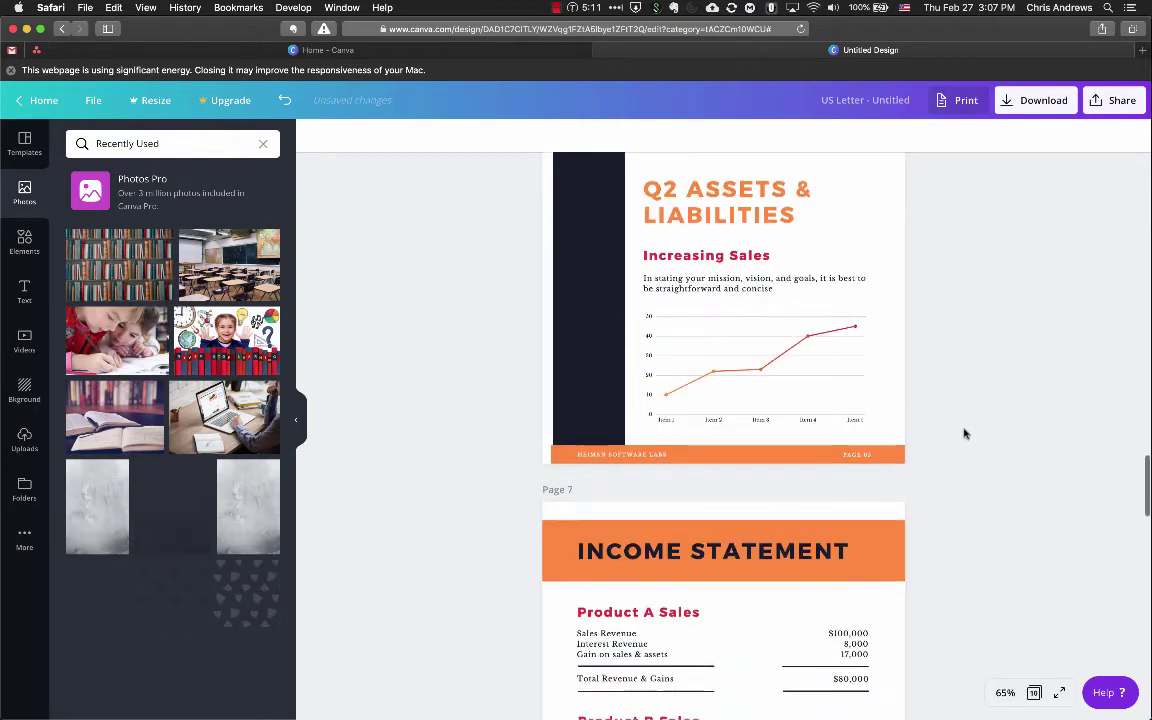
scroll(965, 433, down, 15)
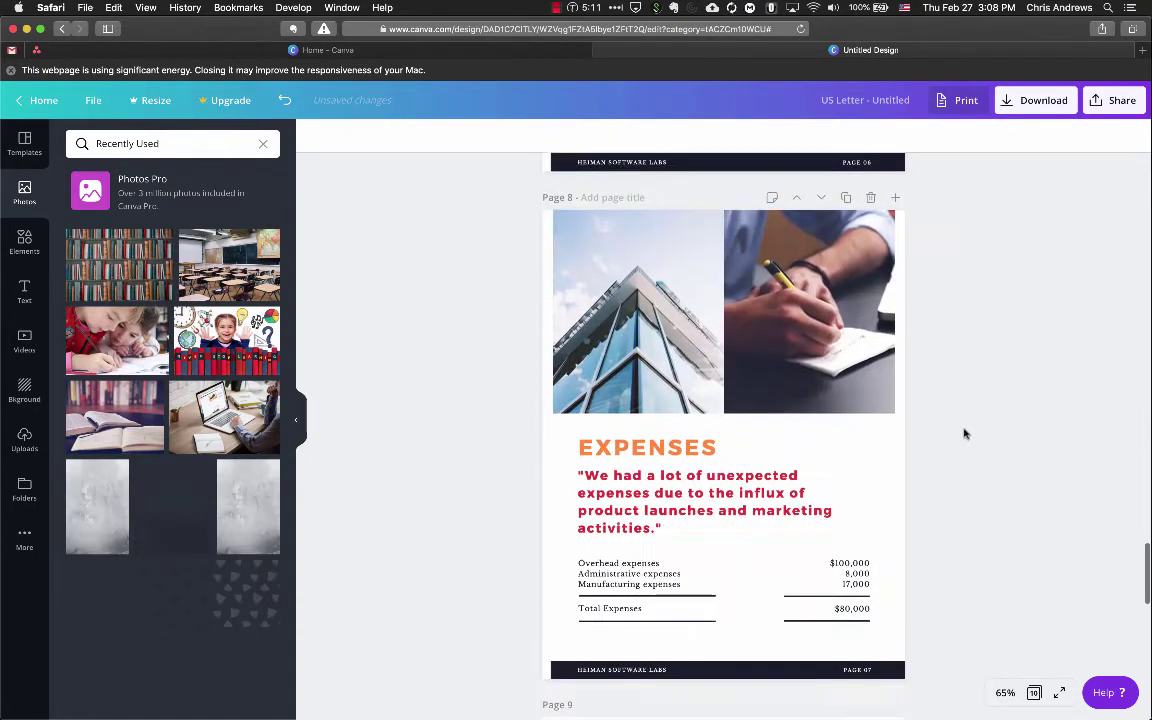
scroll(965, 433, down, 10)
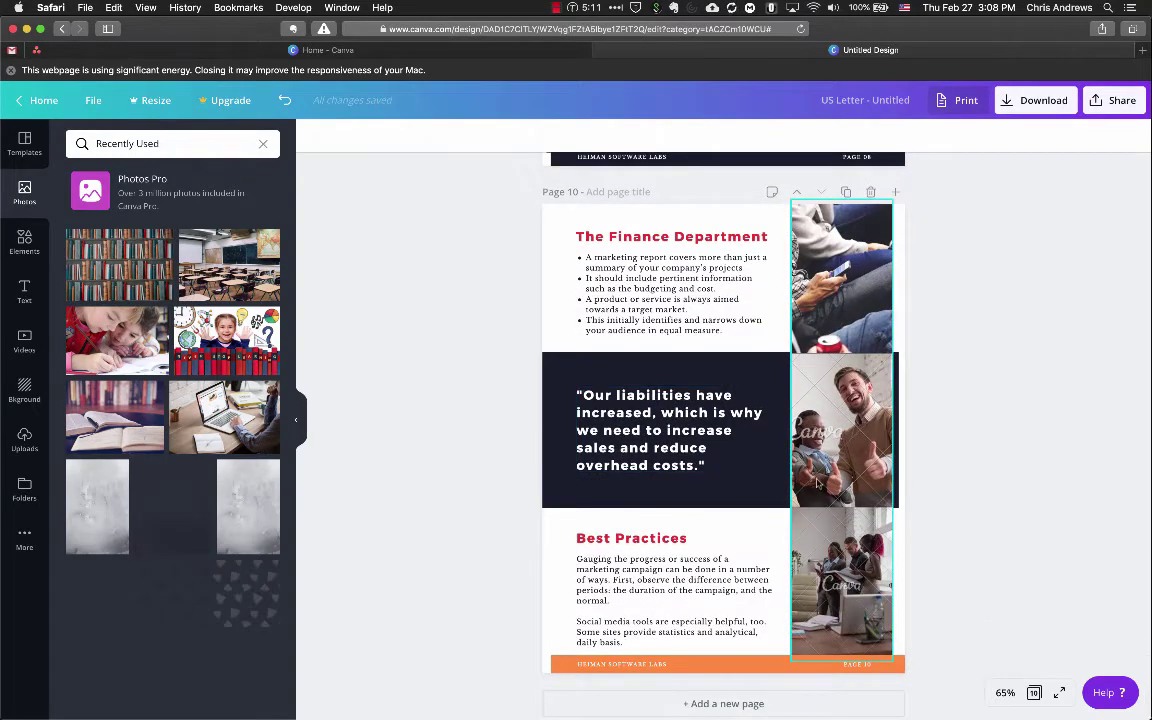
Replace page 10's middle and lower photos with the recently used schoolgirl and open book photos, and recheck the charge in the download options
drag(230, 335, 827, 495)
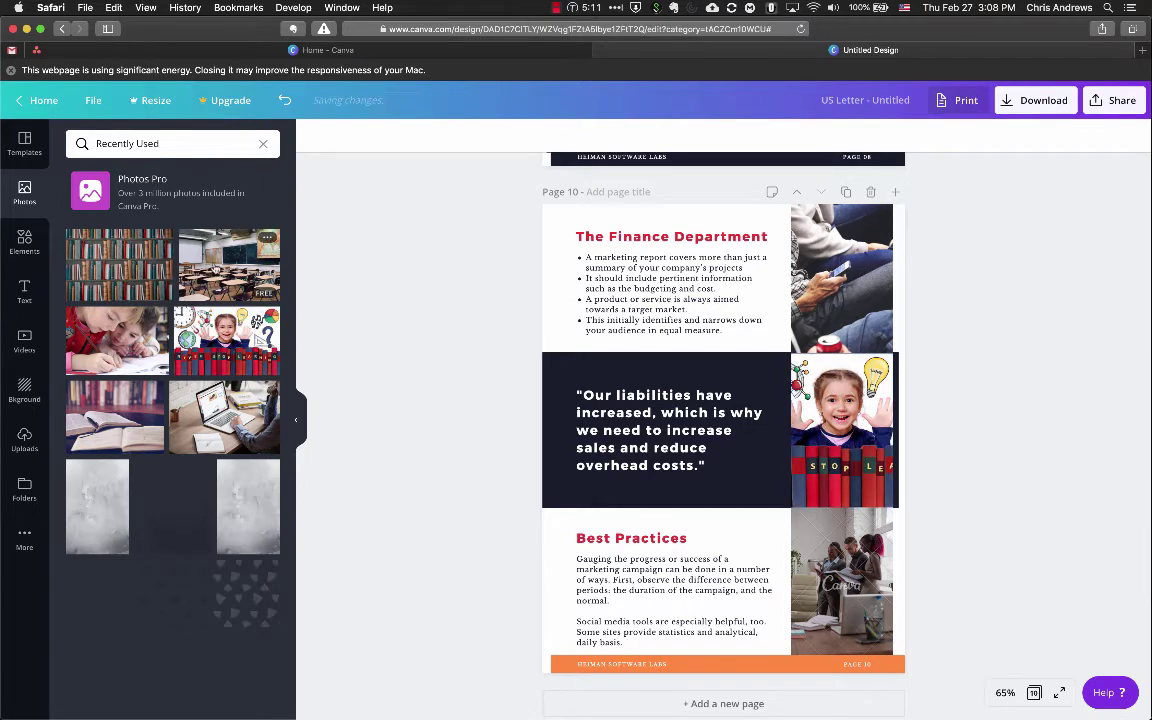
drag(115, 415, 840, 580)
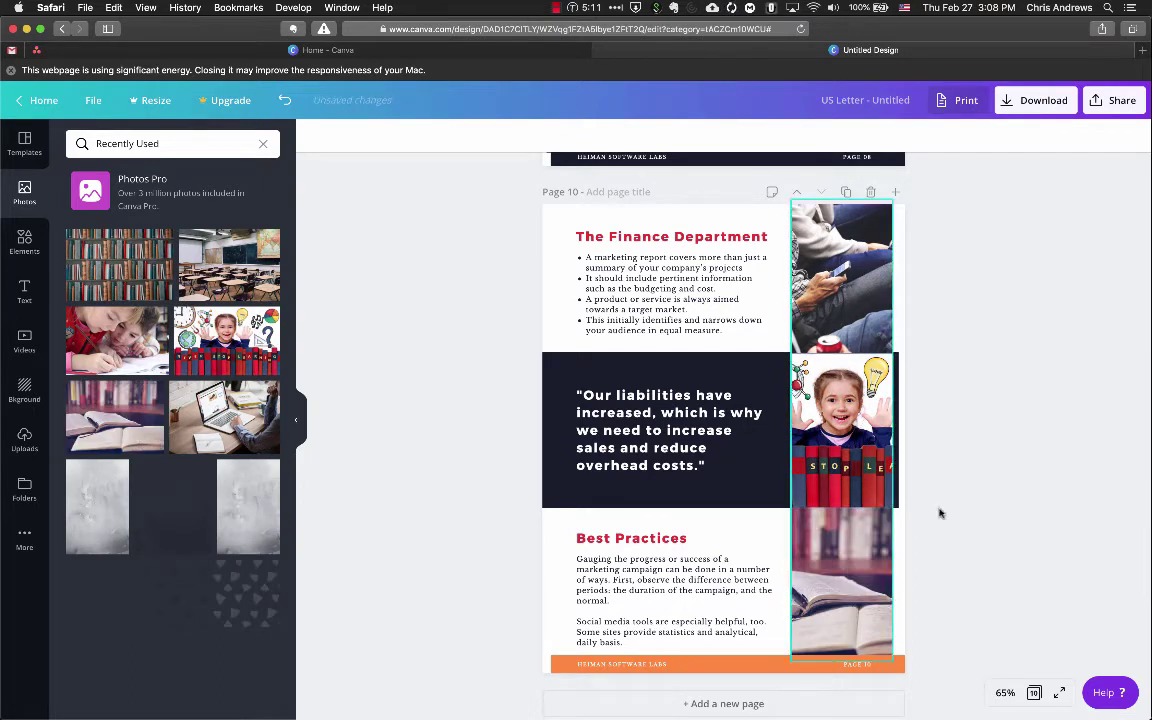
click(1026, 106)
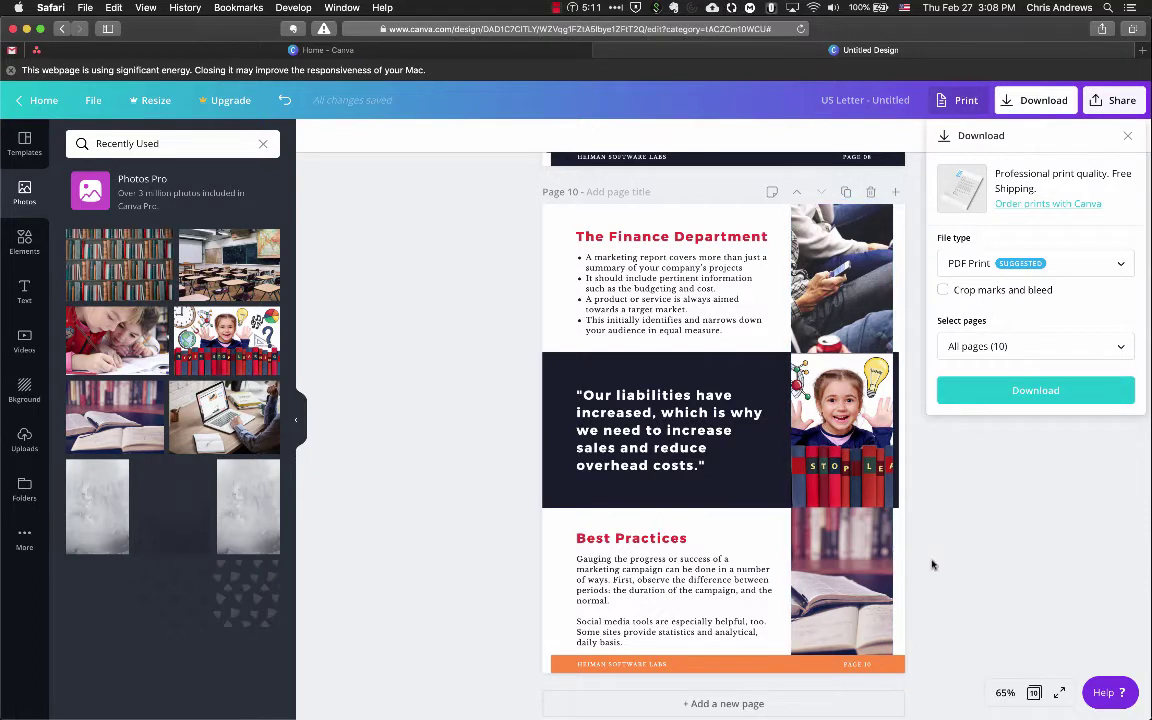
click(969, 567)
Clear the recently used photo filter and return to the Social Media Report cover page
scroll(622, 350, up, 3)
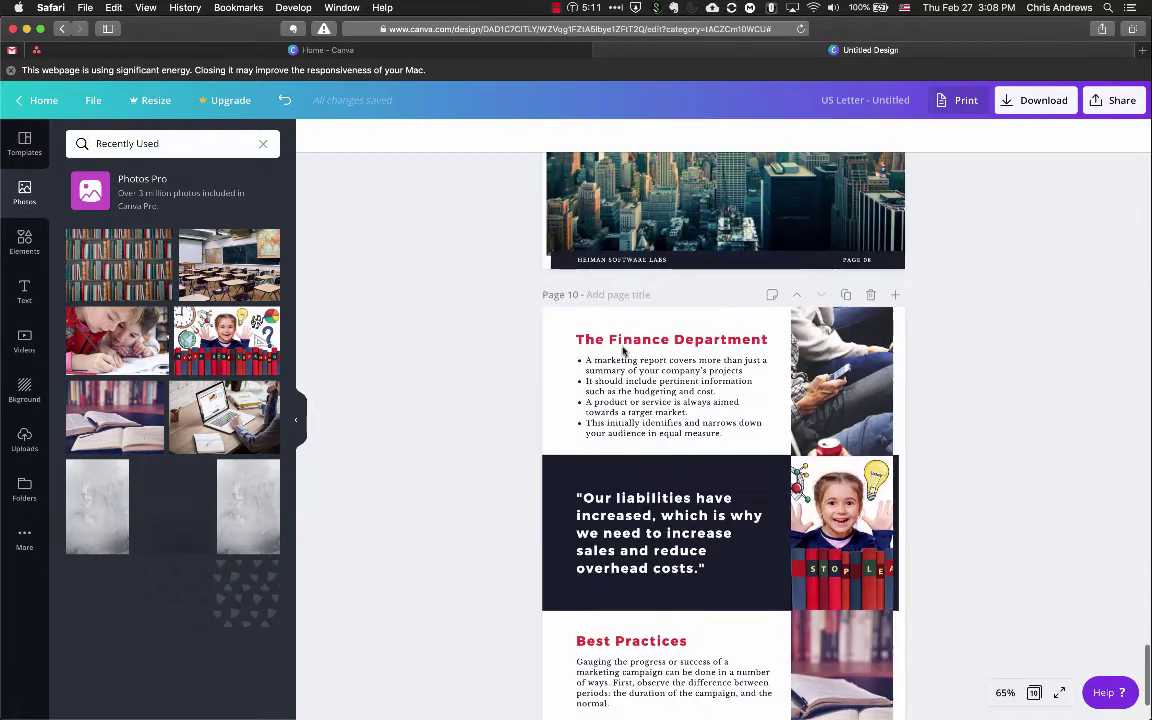
scroll(735, 207, up, 2)
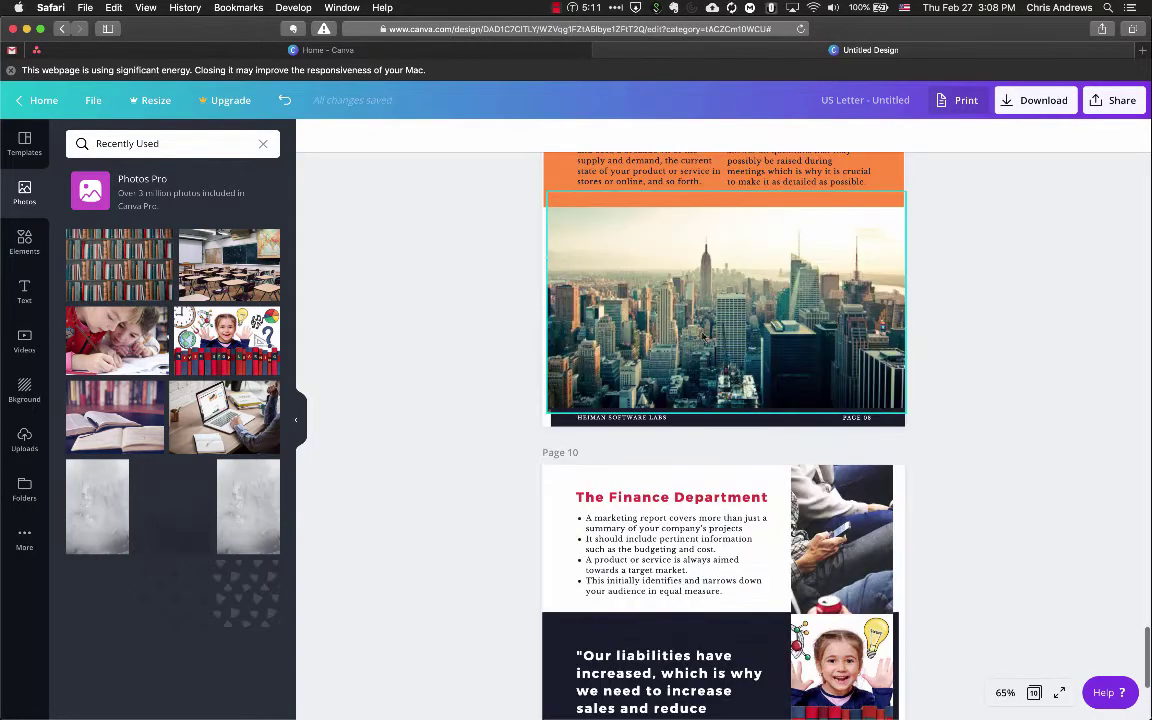
click(264, 144)
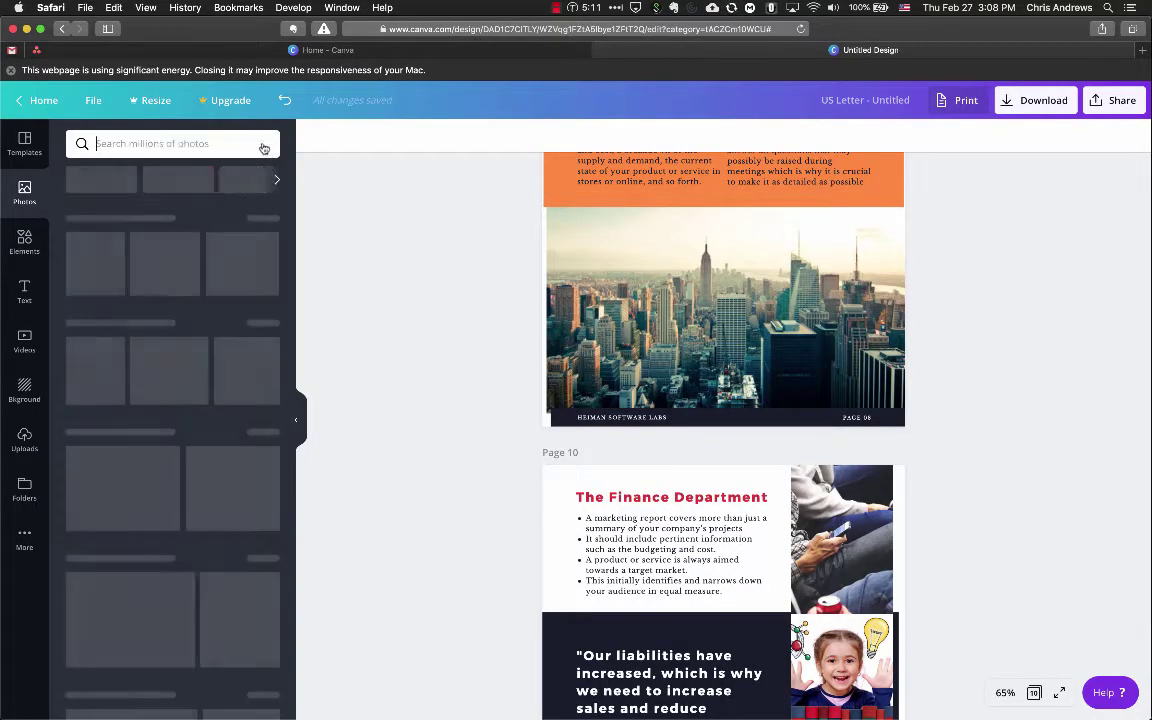
scroll(424, 343, up, 20)
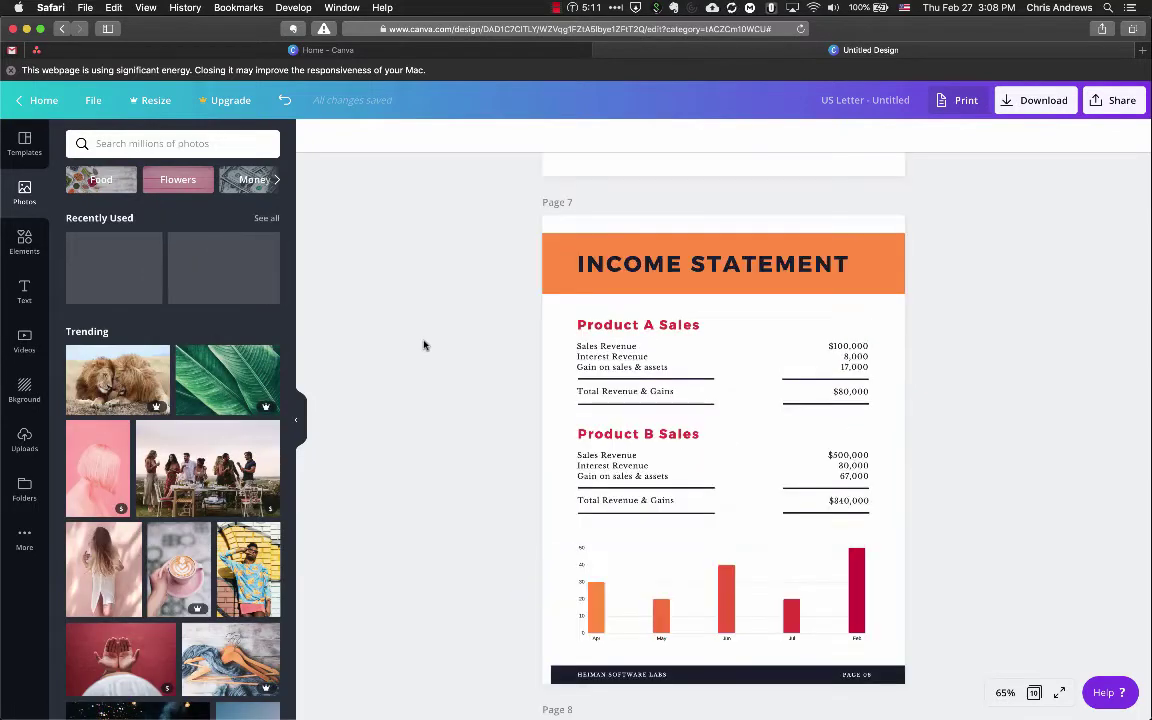
scroll(424, 343, up, 20)
scroll(537, 310, down, 1)
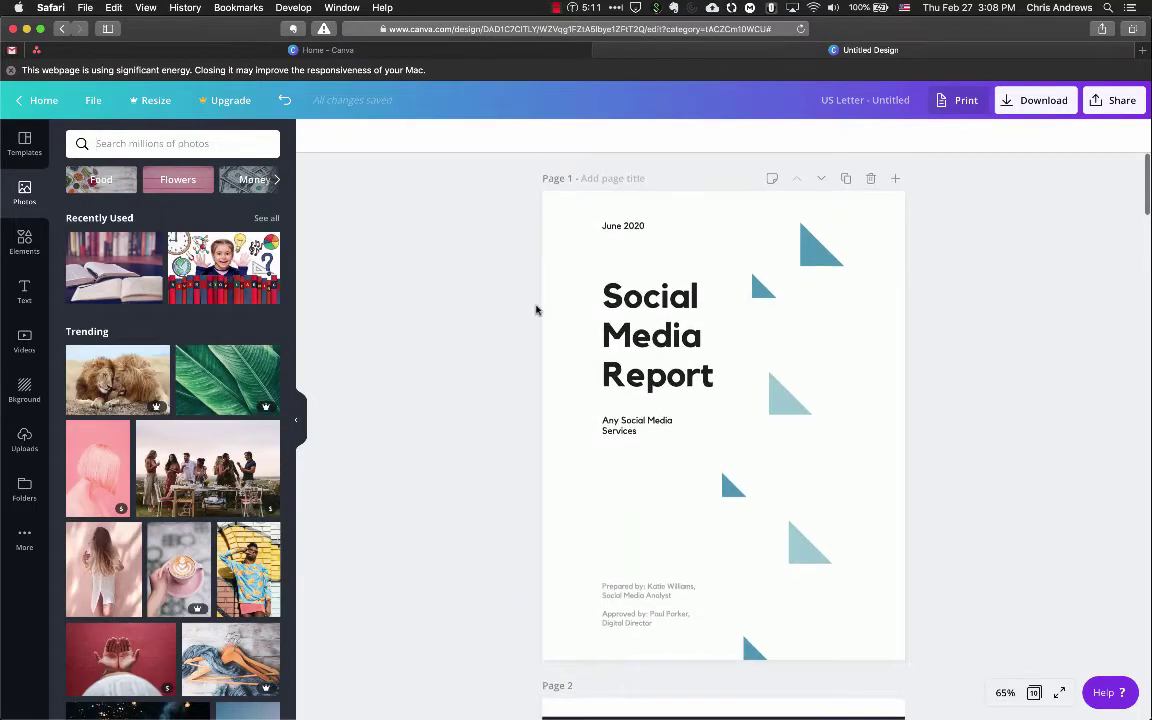
Look through pages 2 to 4 of the report to review their layout and replaced photos
scroll(450, 247, down, 5)
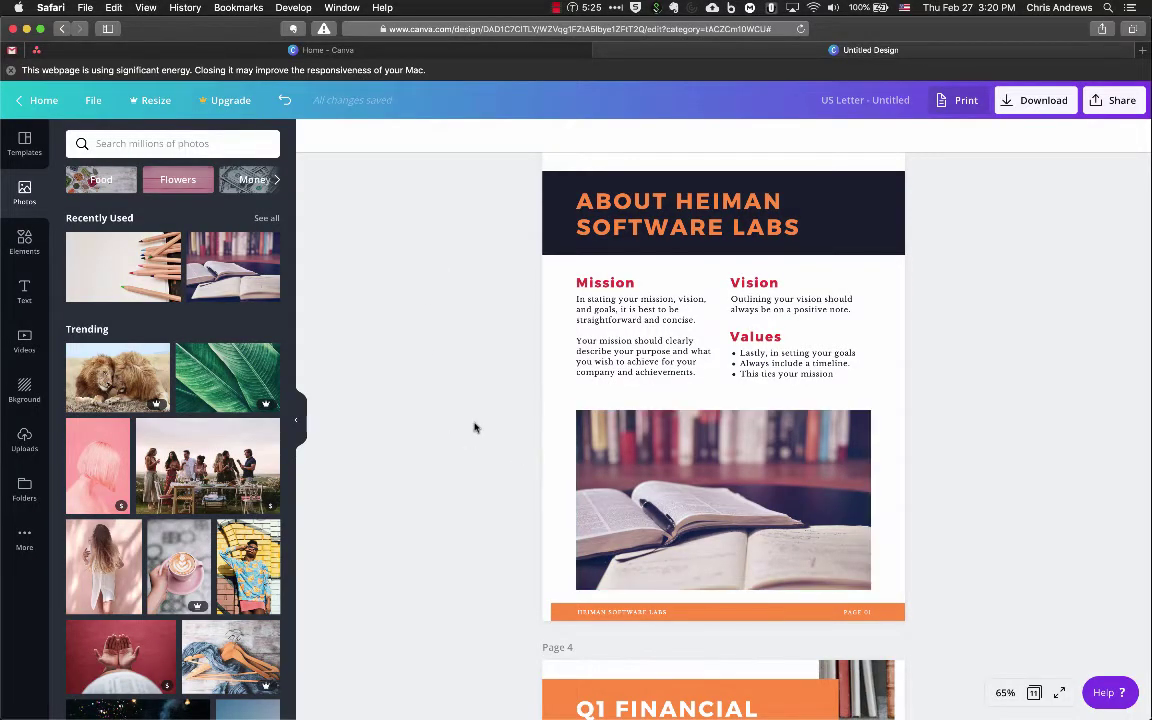
scroll(474, 427, down, 5)
scroll(474, 427, up, 5)
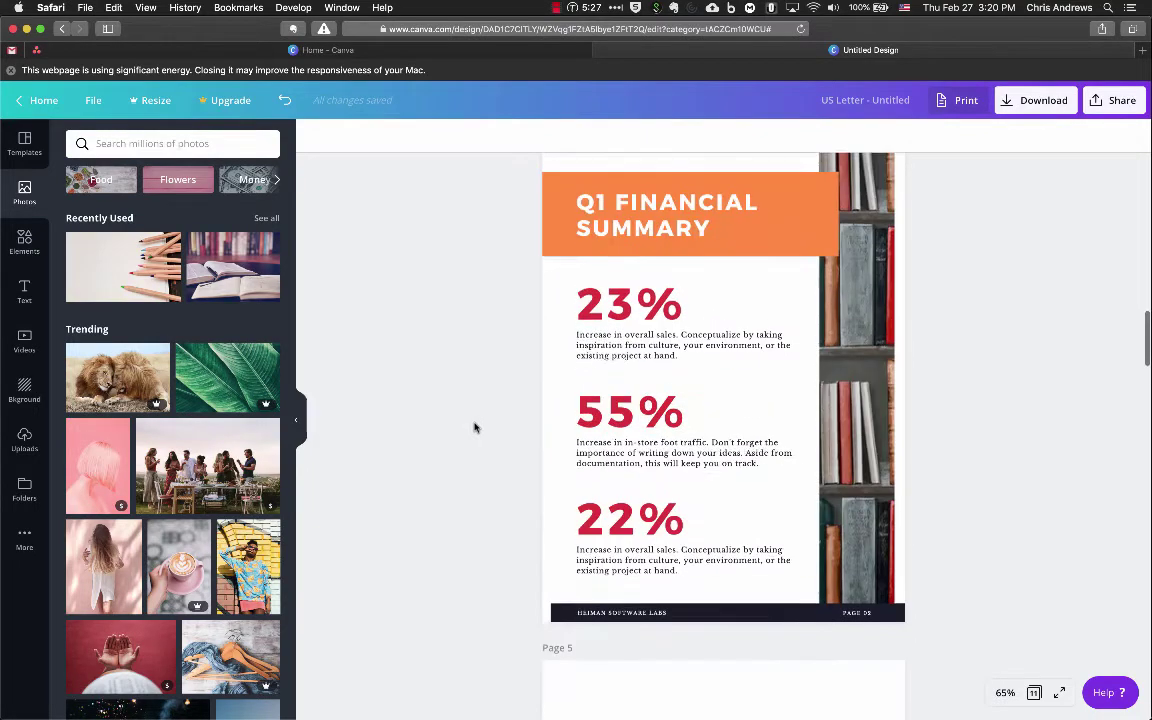
scroll(474, 427, up, 8)
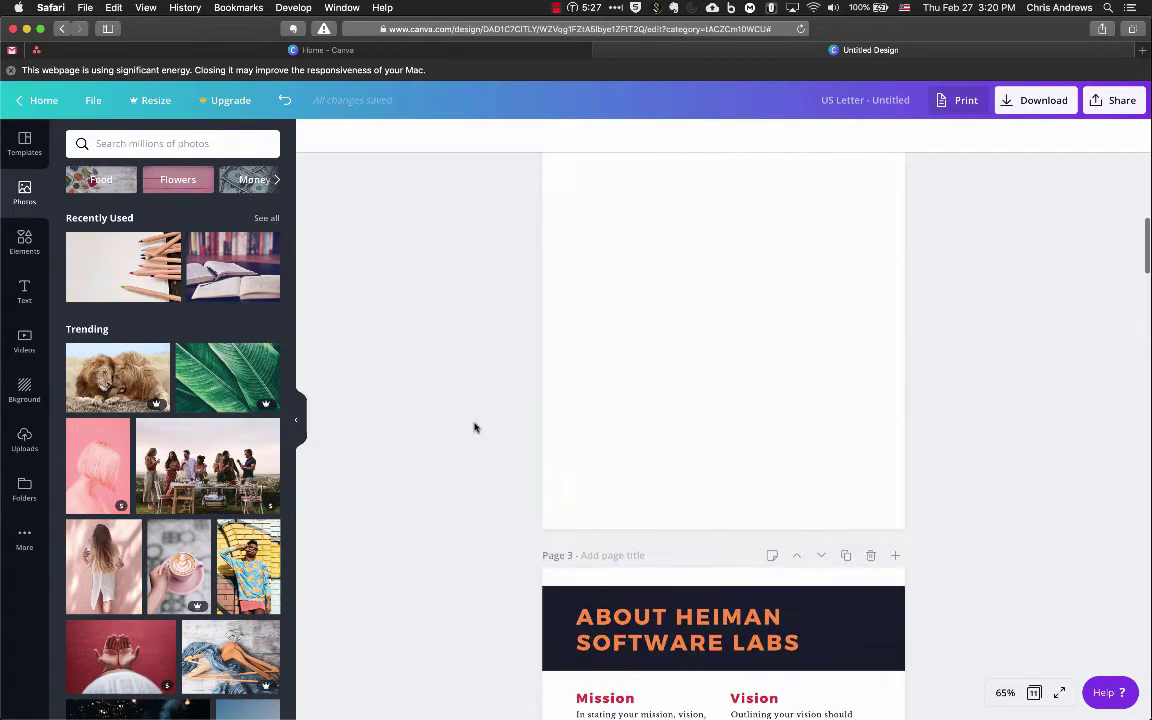
scroll(494, 364, up, 3)
scroll(494, 364, down, 5)
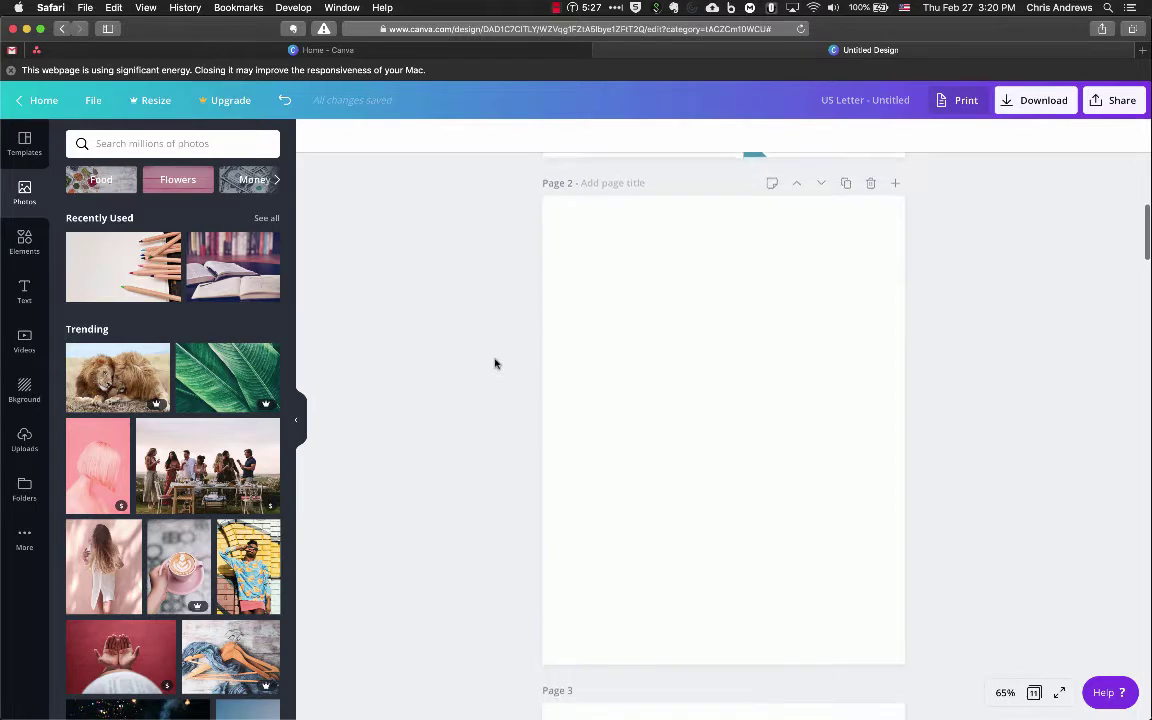
scroll(494, 364, down, 5)
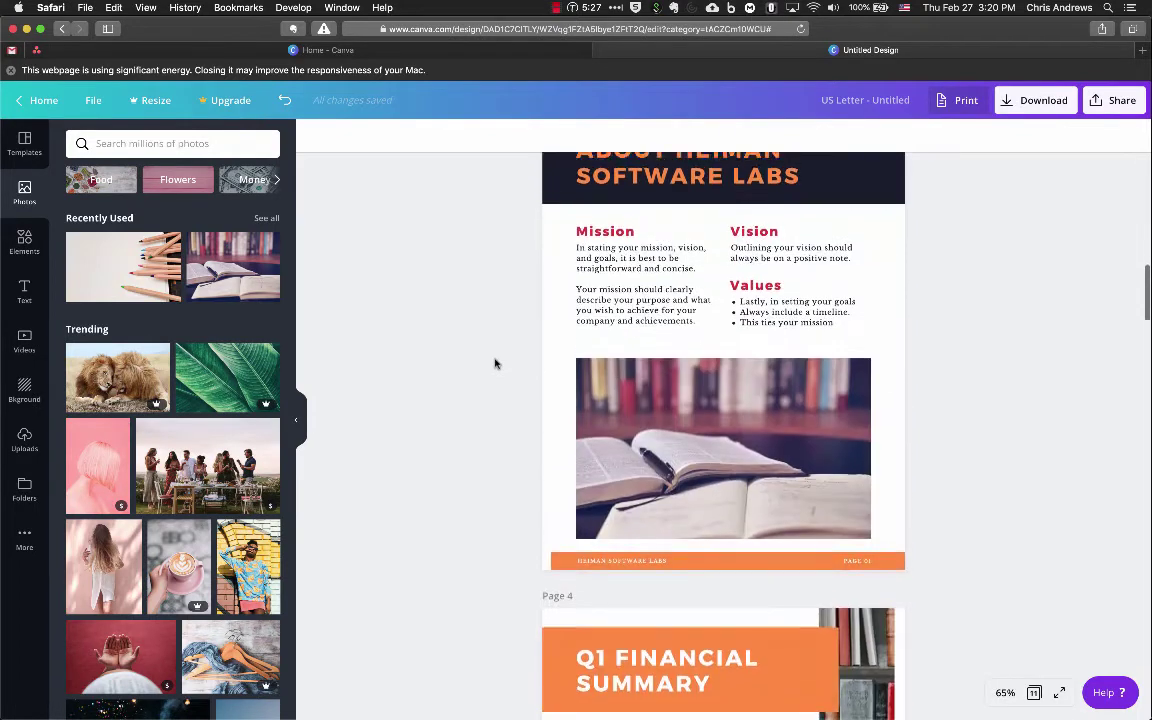
scroll(494, 364, up, 2)
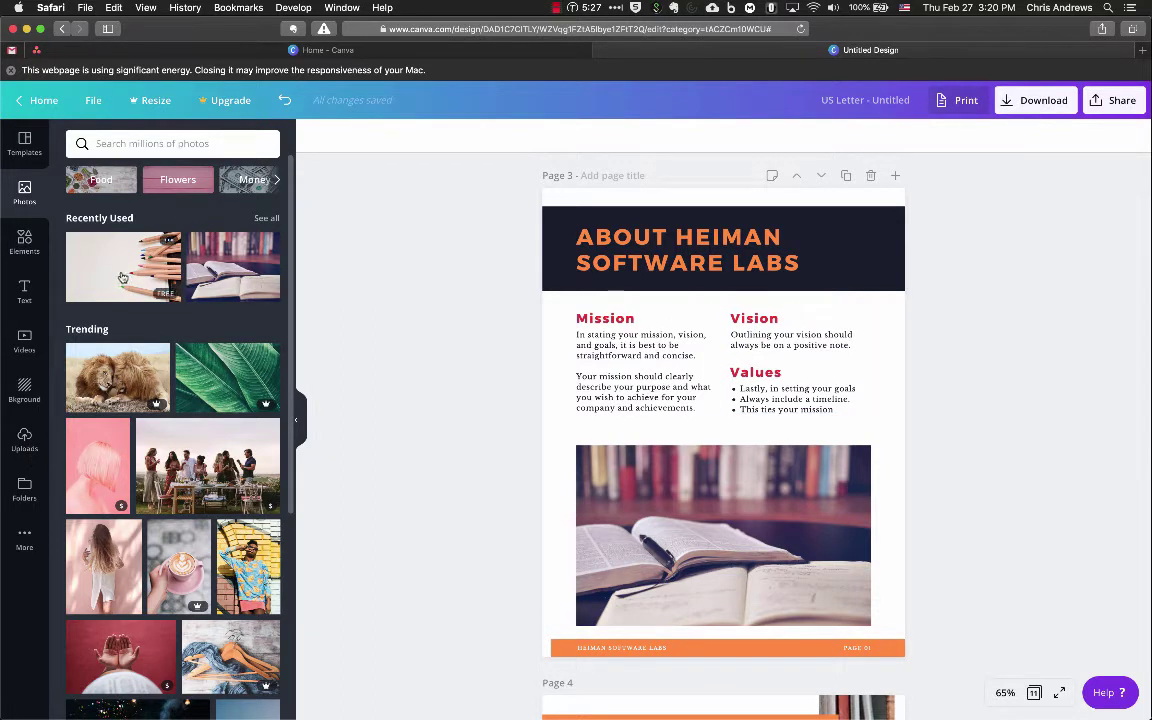
Search the photo library for the recent term lunchroom and look through the results for free photos
click(181, 140)
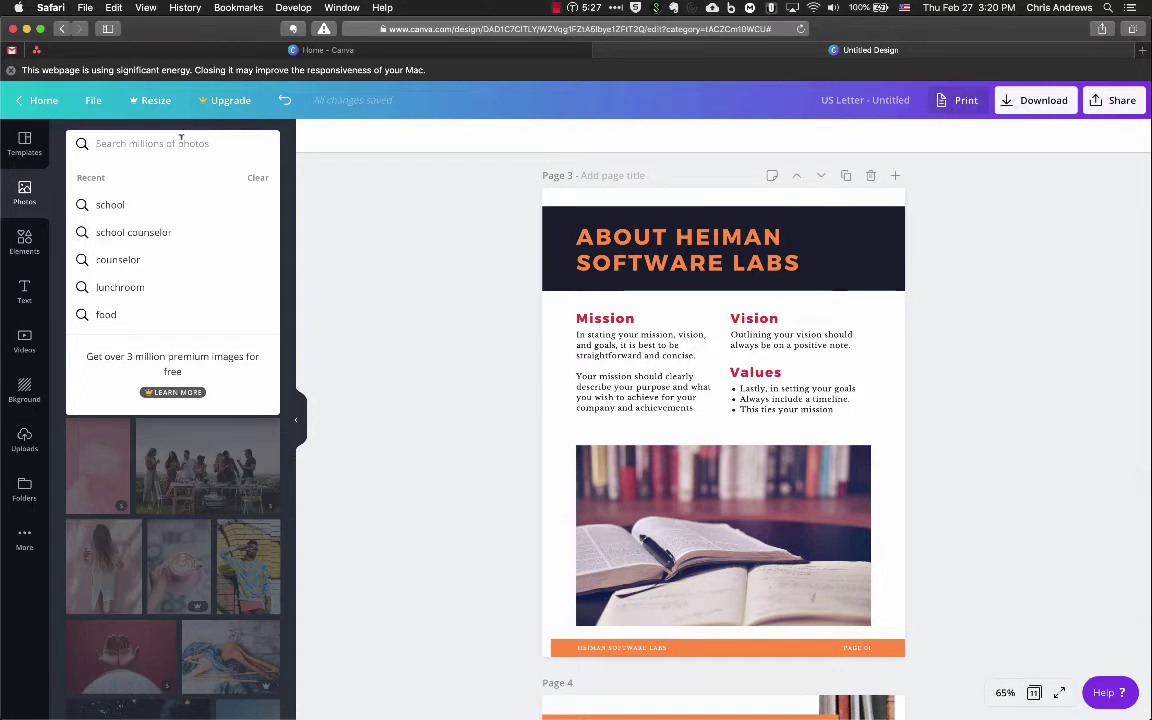
click(120, 287)
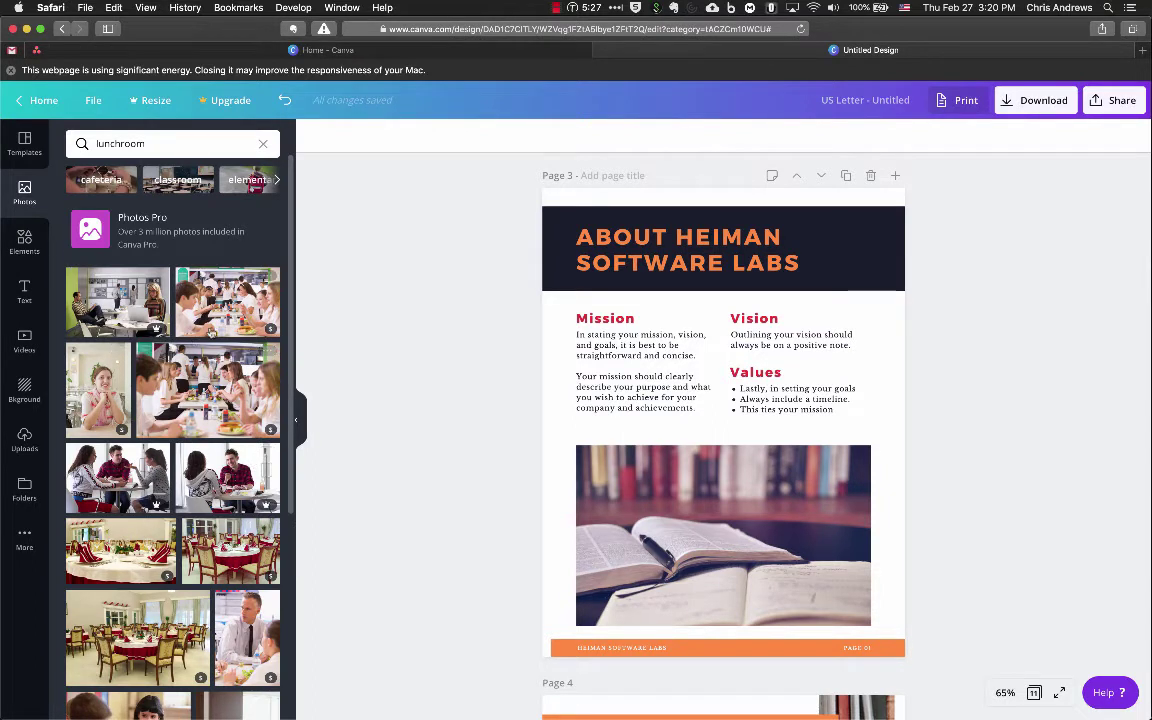
mouse_move(146, 335)
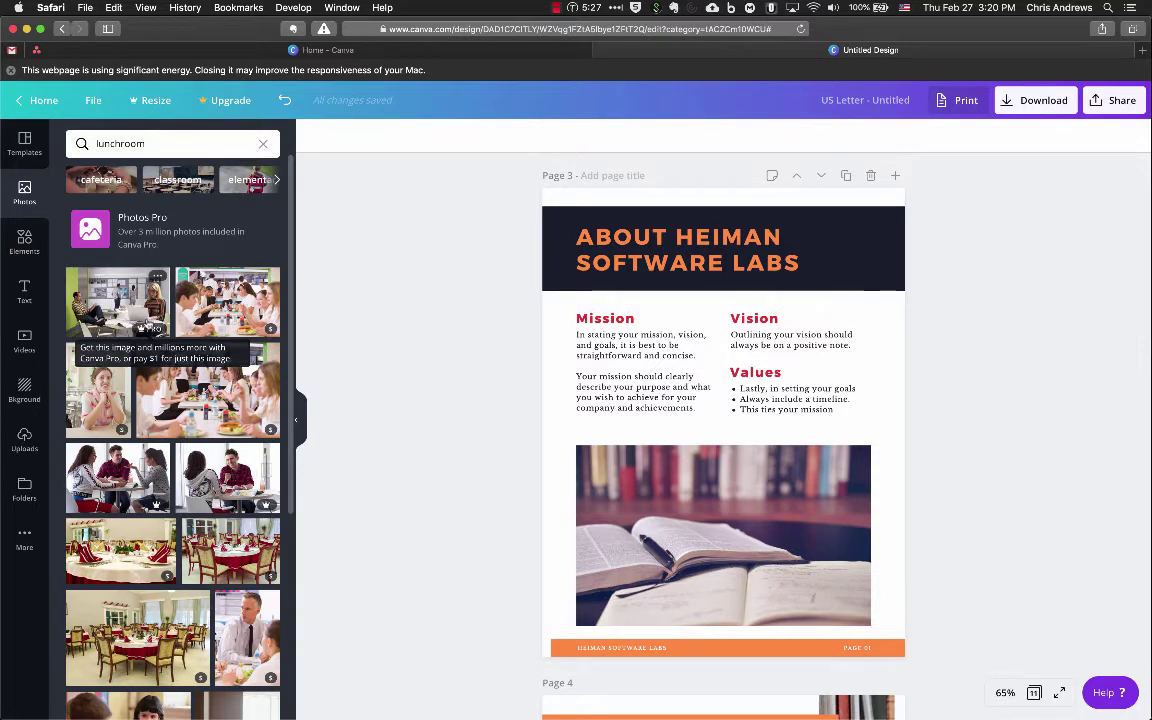
scroll(226, 403, down, 10)
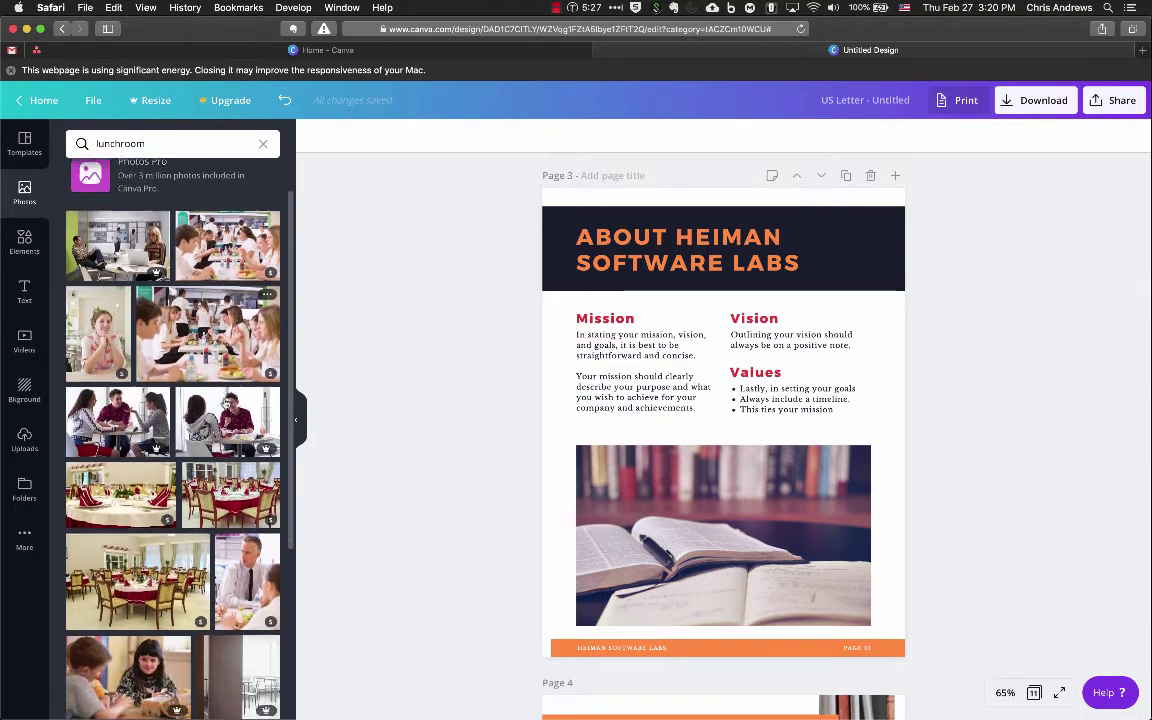
scroll(226, 403, up, 10)
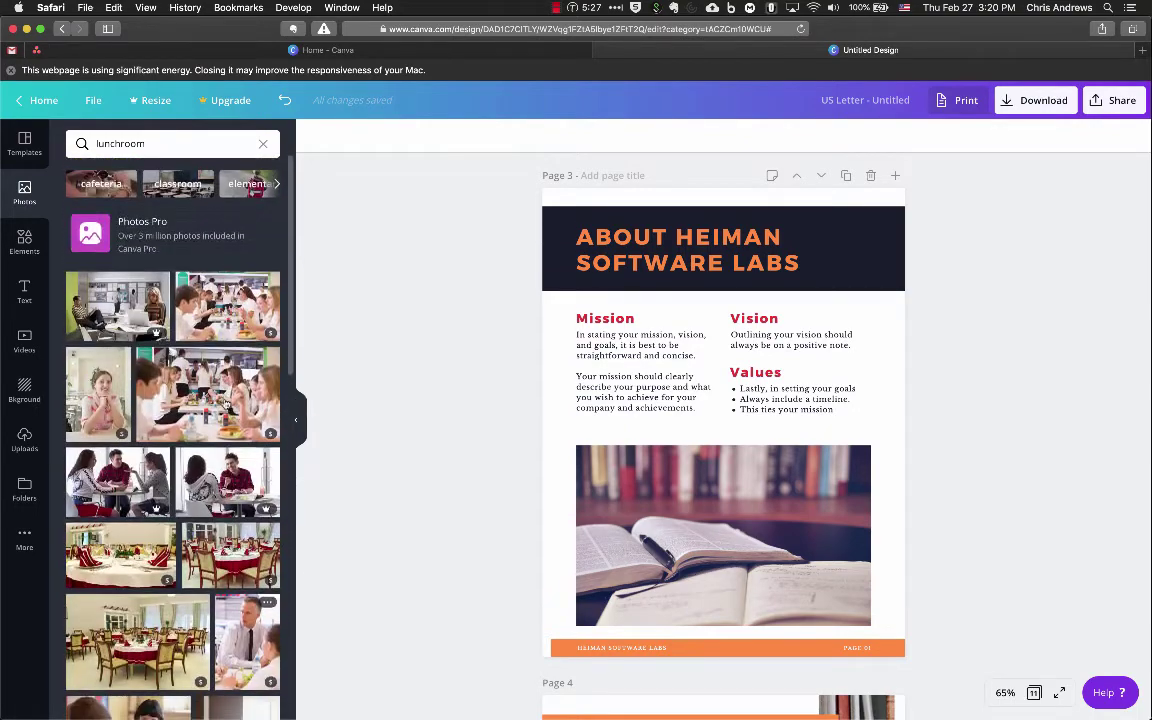
scroll(168, 243, down, 15)
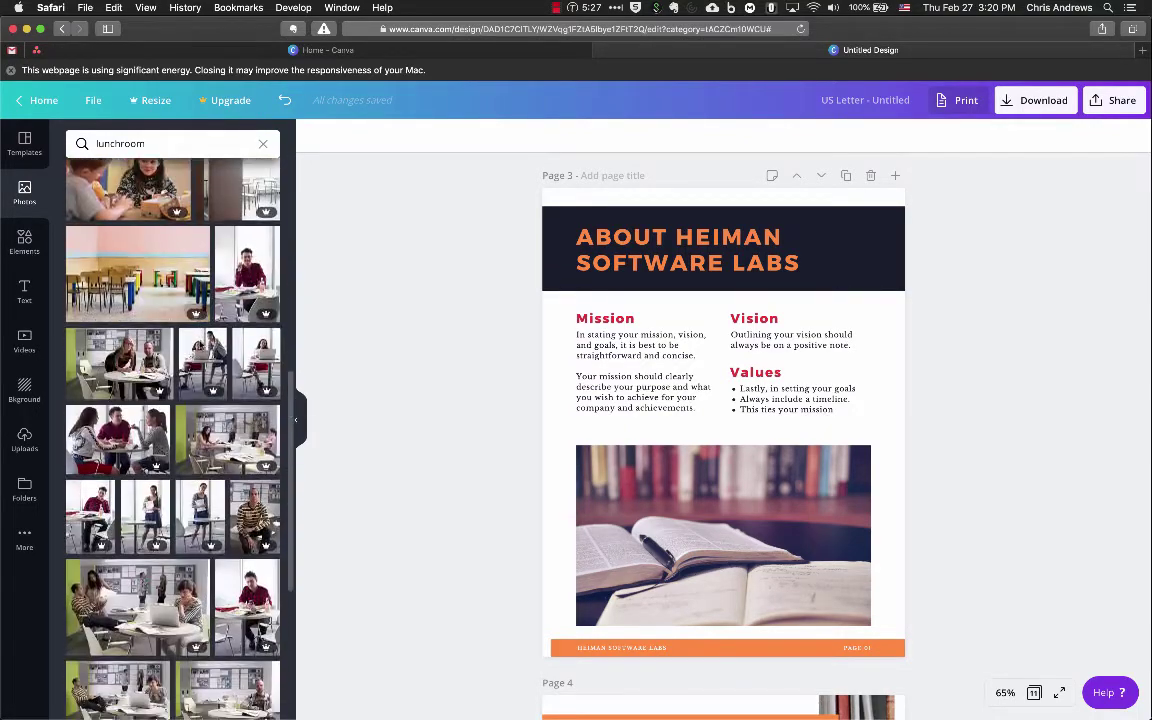
scroll(226, 200, up, 15)
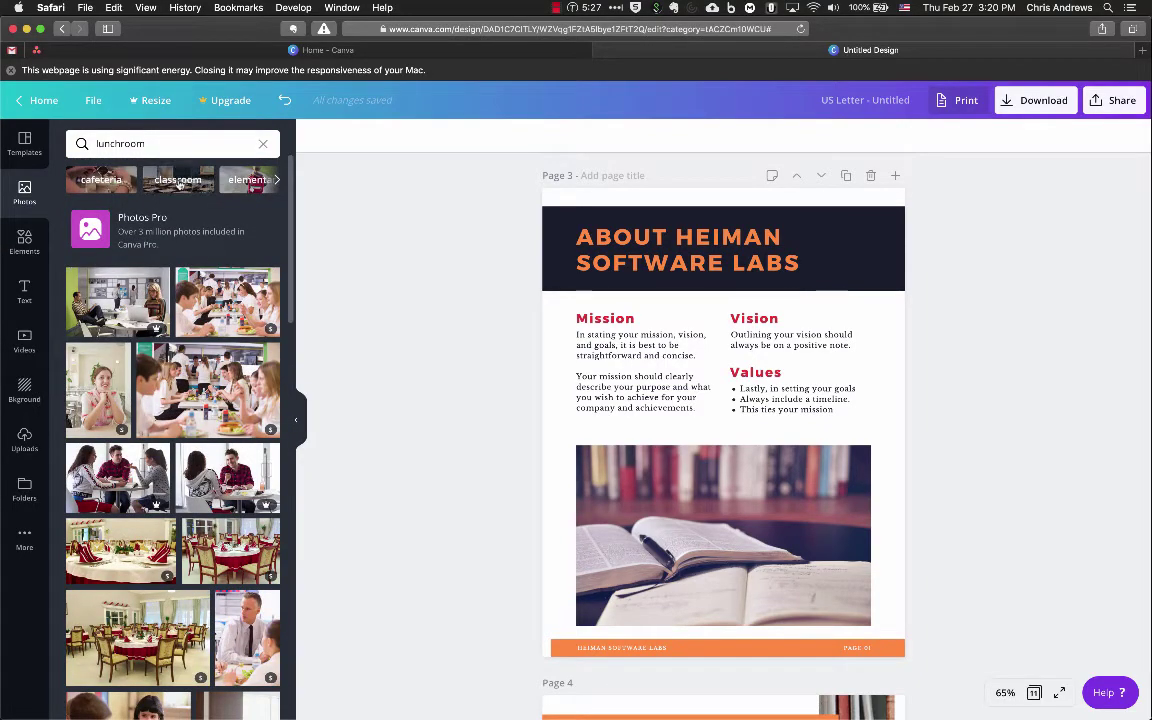
Find the suggested cafeteria photos and replace page 3's open book photo with the free photo of green chairs
click(101, 179)
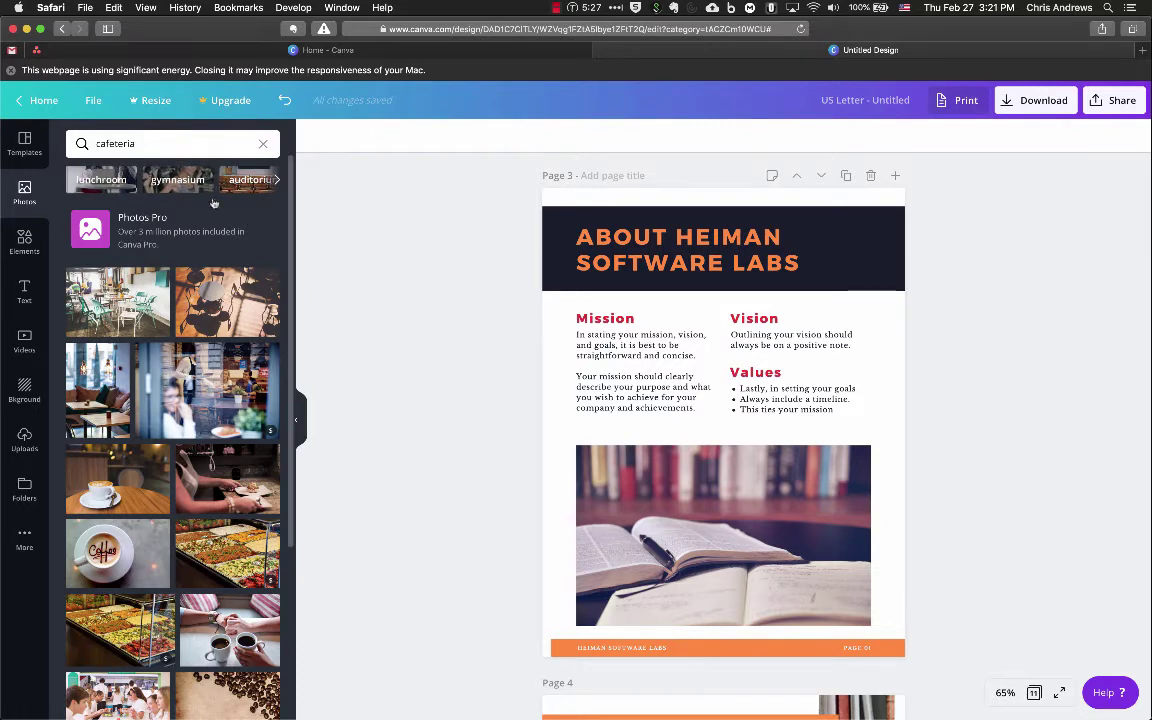
scroll(185, 352, down, 2)
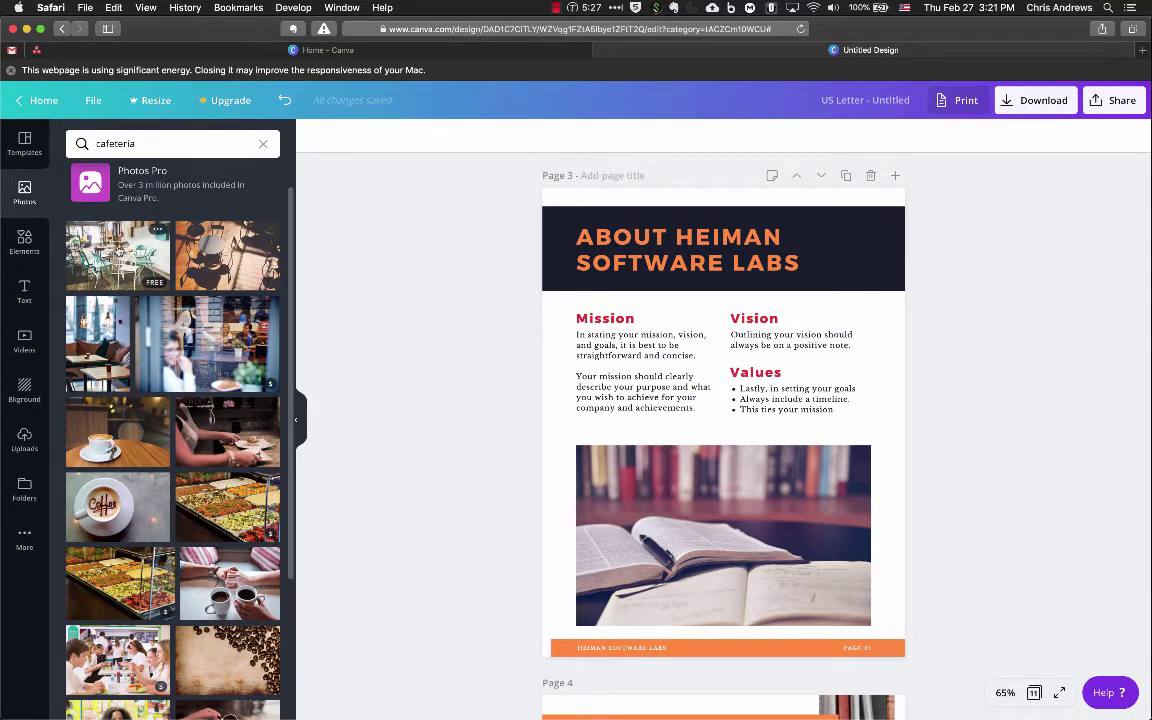
click(115, 245)
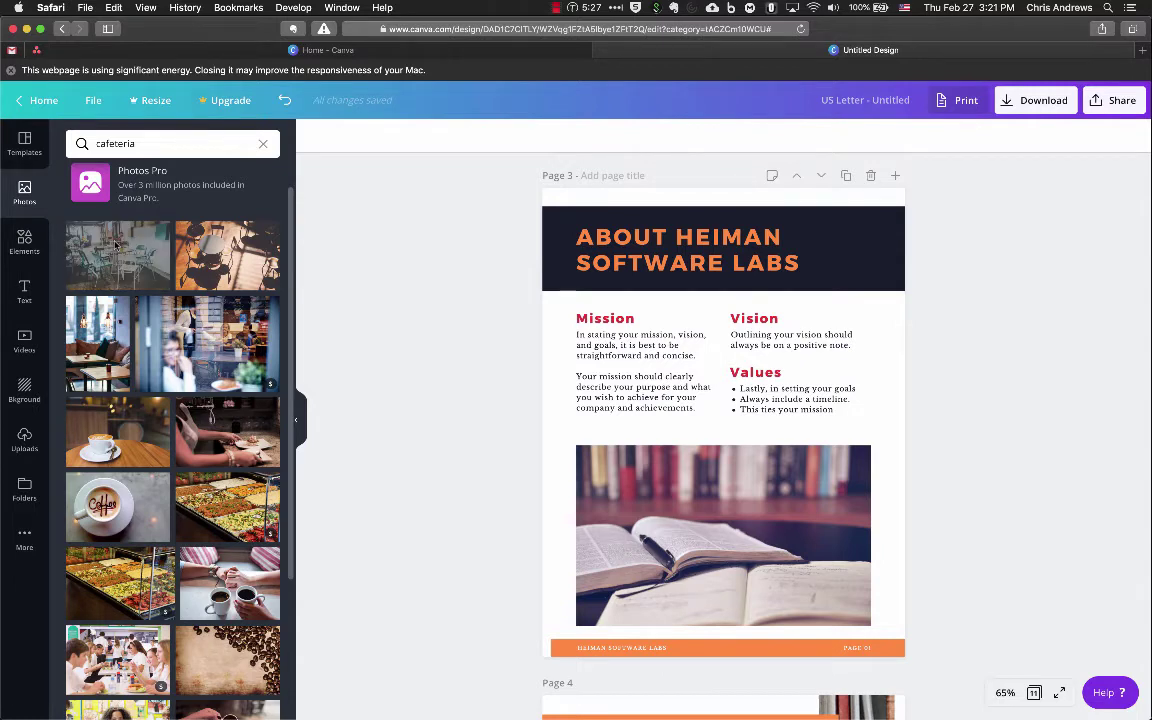
drag(115, 245, 680, 530)
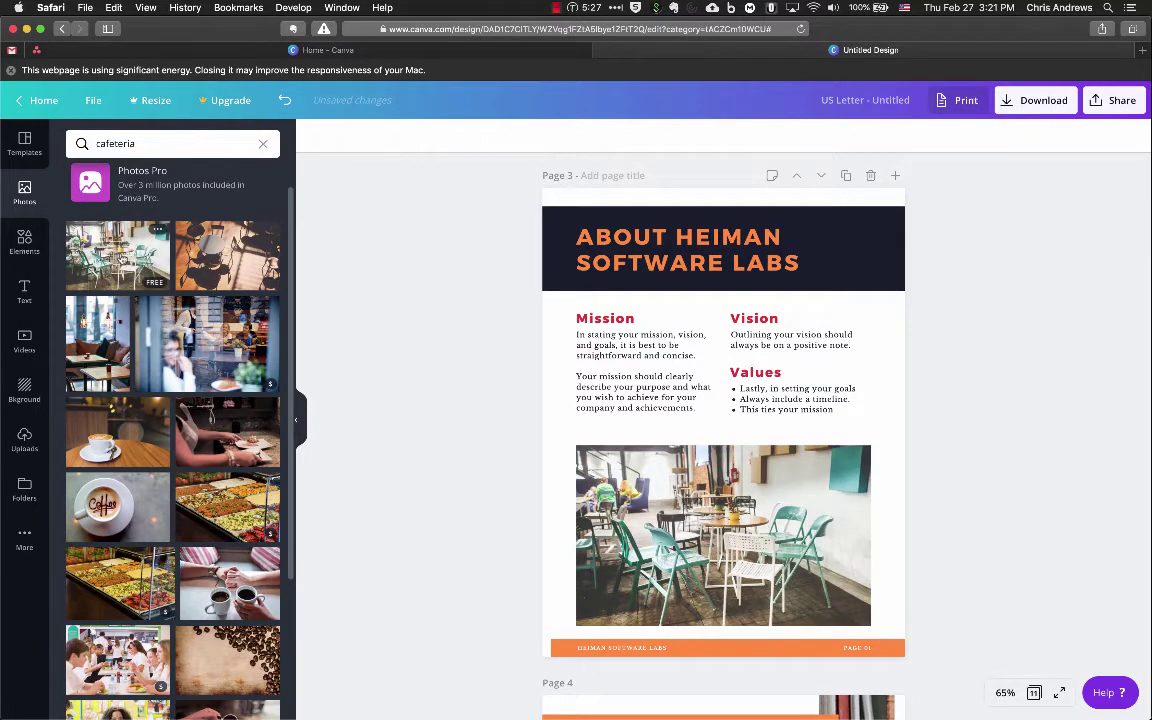
double_click(723, 523)
drag(774, 388, 874, 403)
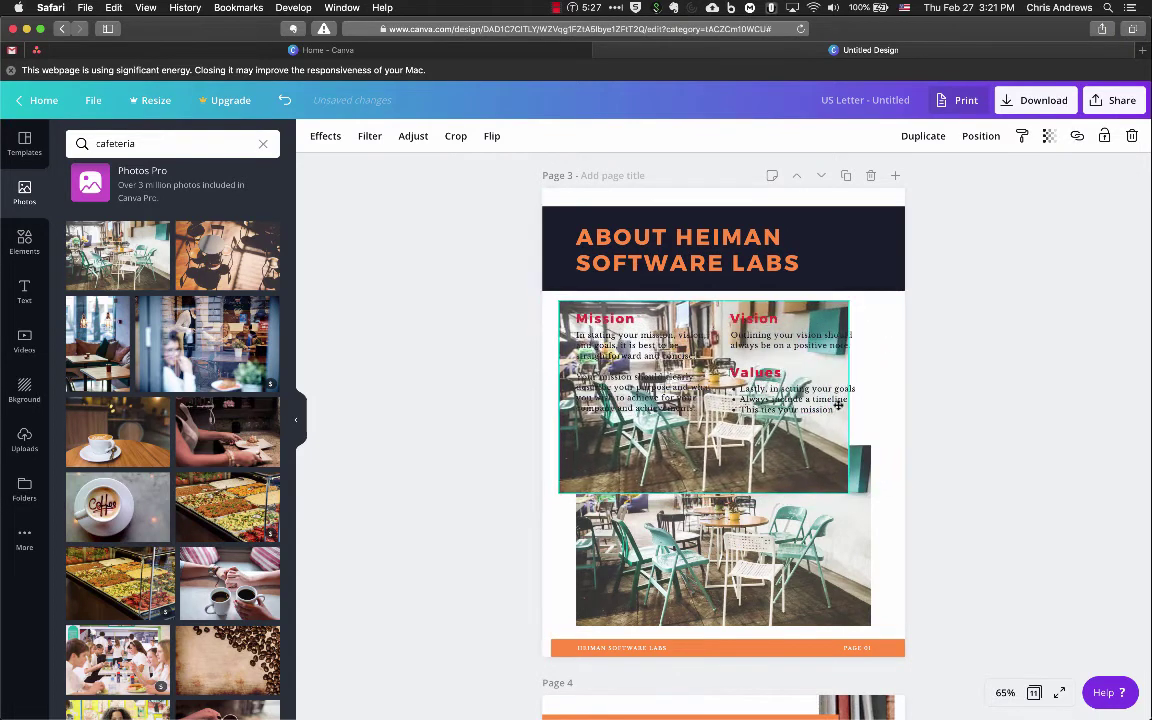
key(Escape)
Move page 3's cafeteria photo up, enlarge it, and centre it horizontally between the text and the footer
click(813, 530)
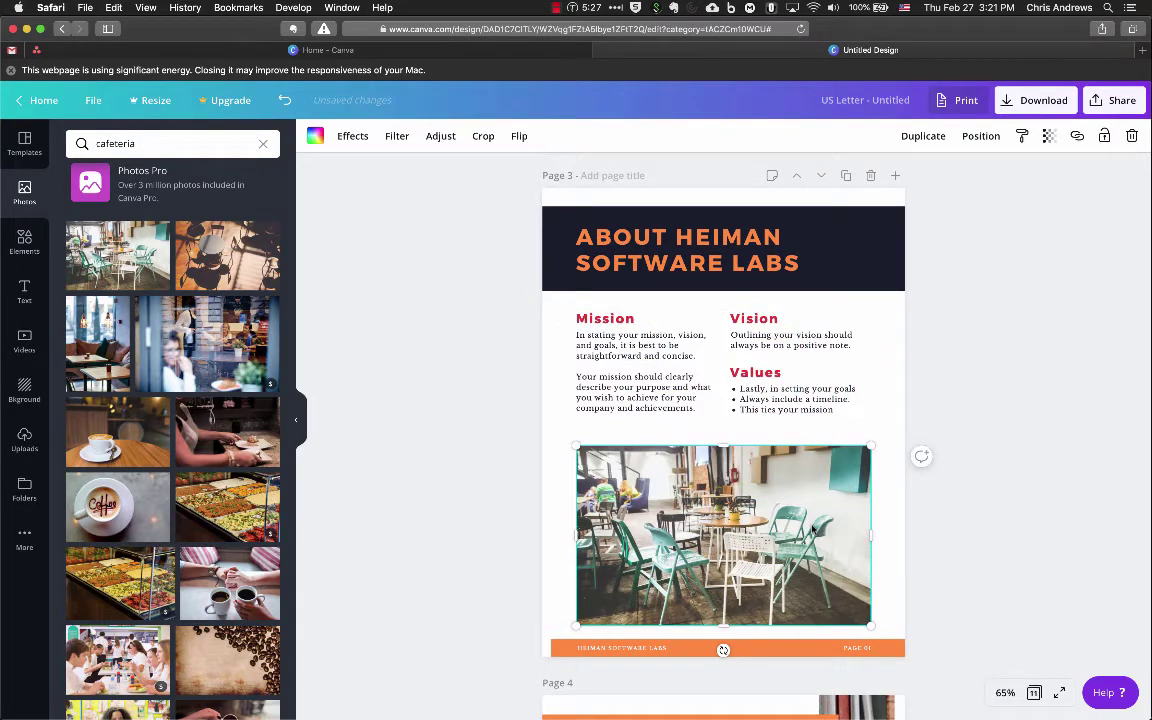
drag(813, 530, 783, 503)
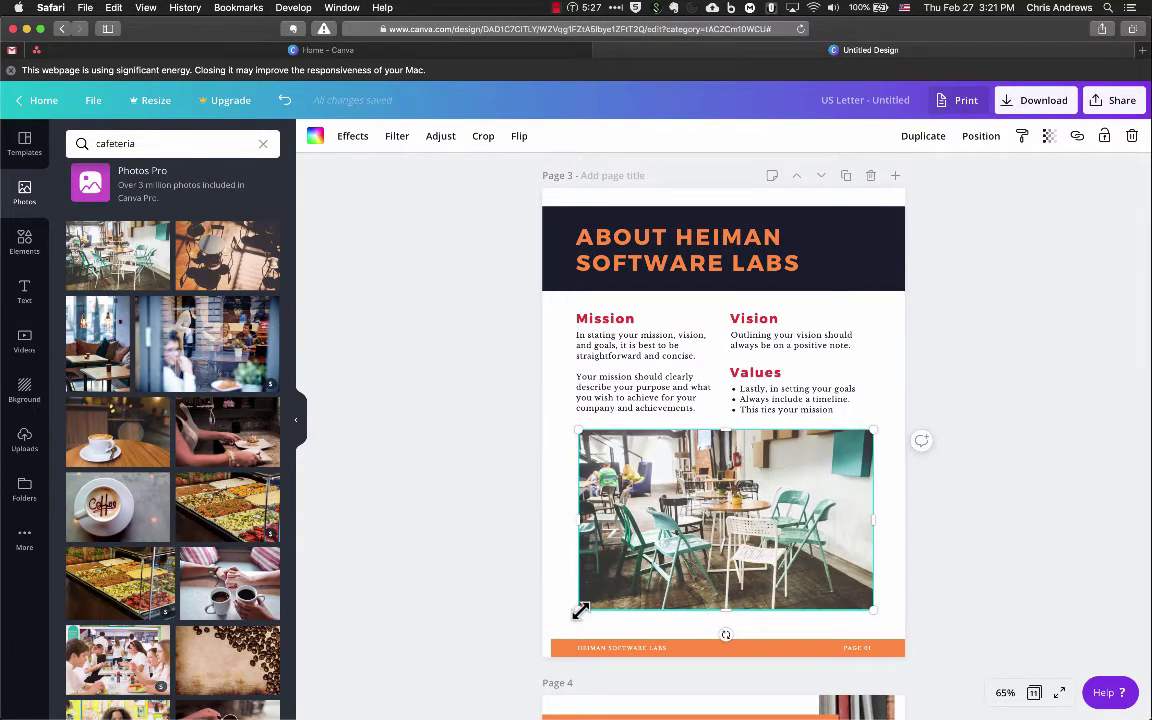
drag(587, 604, 561, 615)
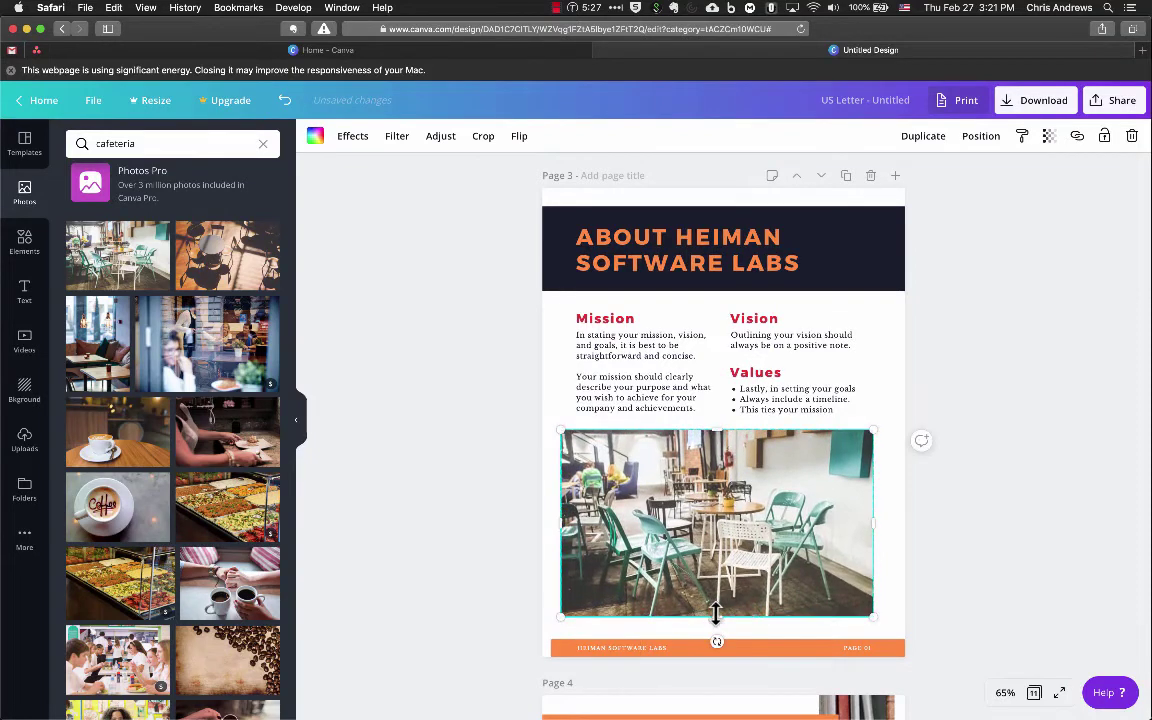
drag(716, 577, 716, 621)
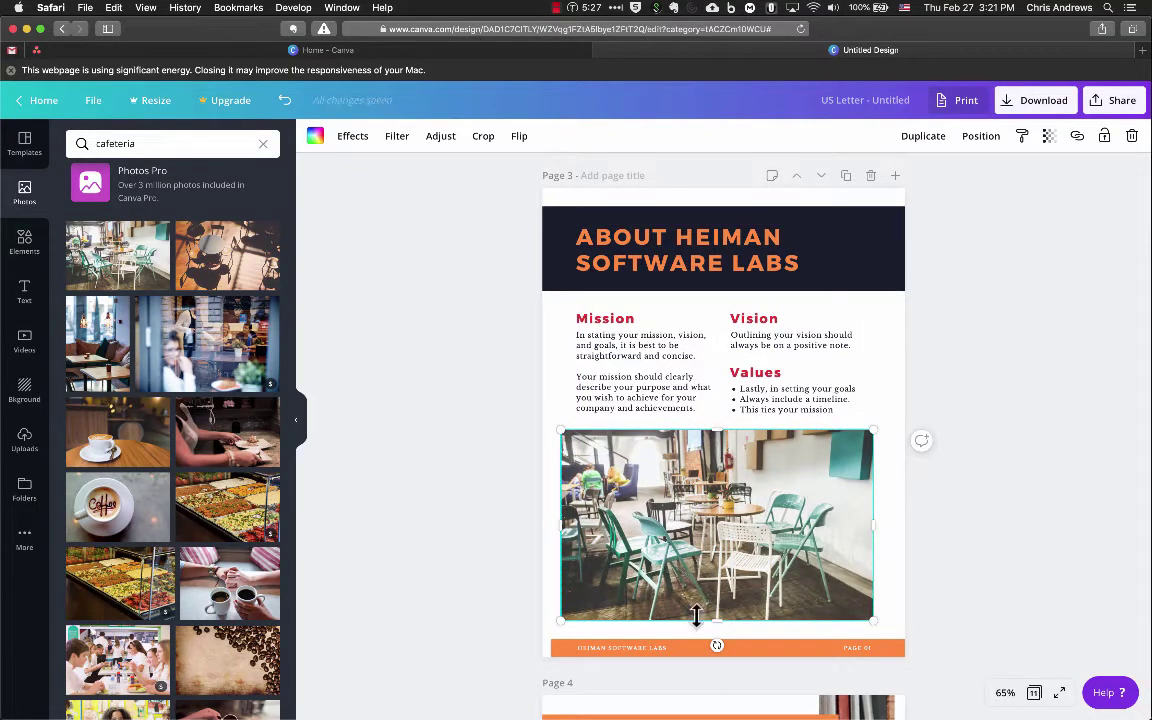
mouse_move(716, 645)
mouse_down()
mouse_move(736, 640)
mouse_move(716, 645)
mouse_up()
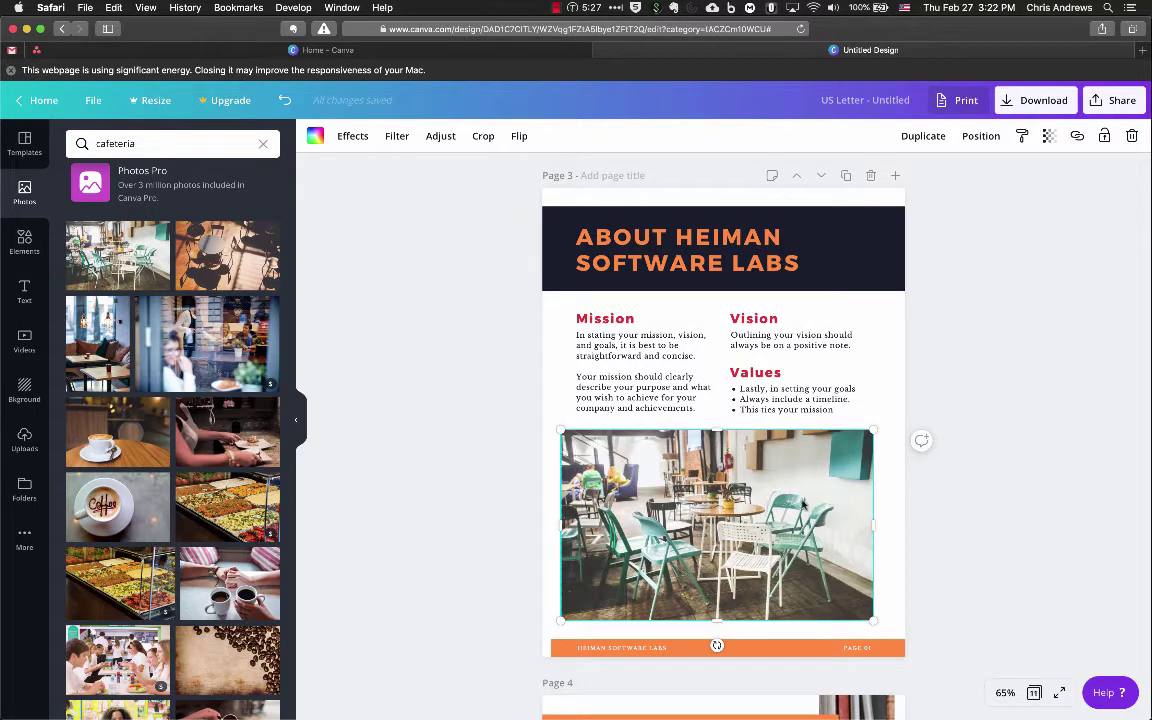
drag(789, 497, 799, 501)
mouse_move(795, 500)
mouse_down()
mouse_move(787, 426)
mouse_move(789, 501)
mouse_up()
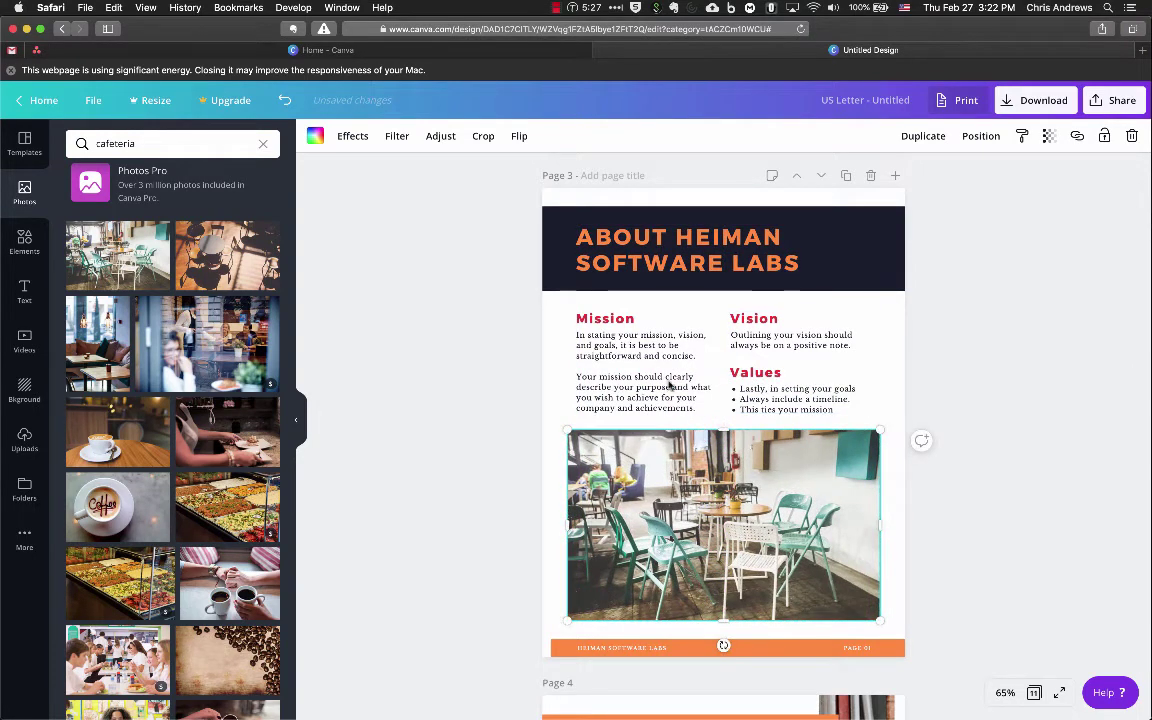
Move page 3's cafeteria photo up over the lower text paragraphs and bring it to the front
drag(705, 490, 708, 419)
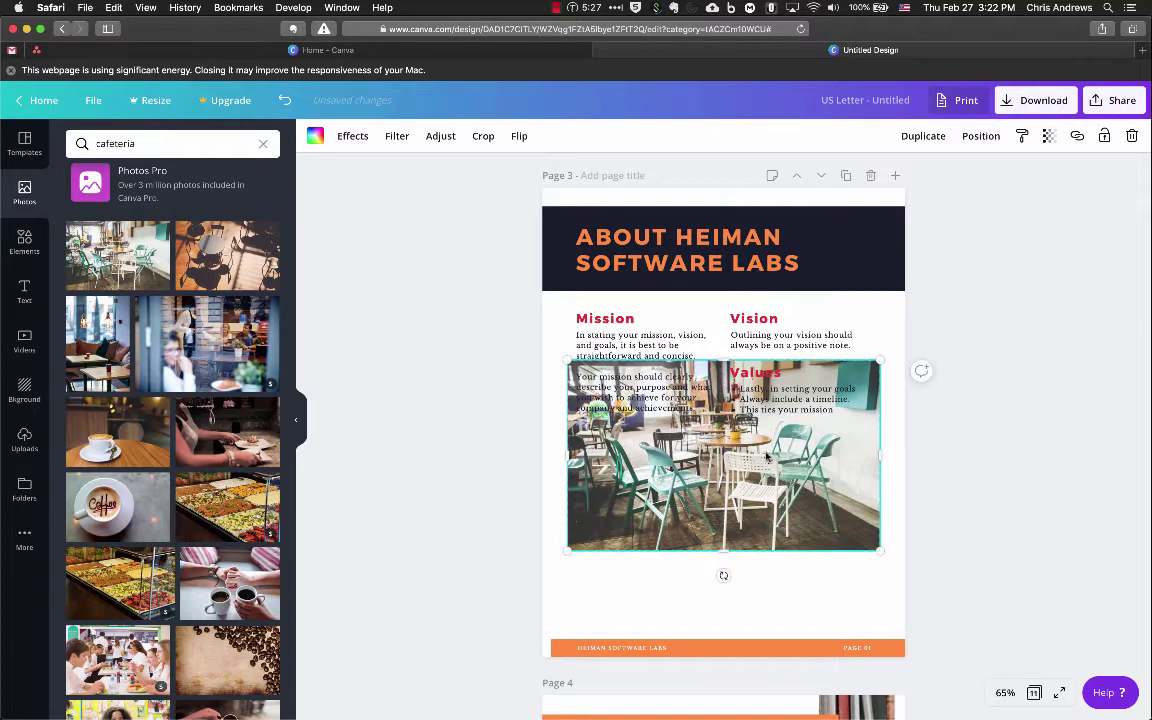
right_click(707, 490)
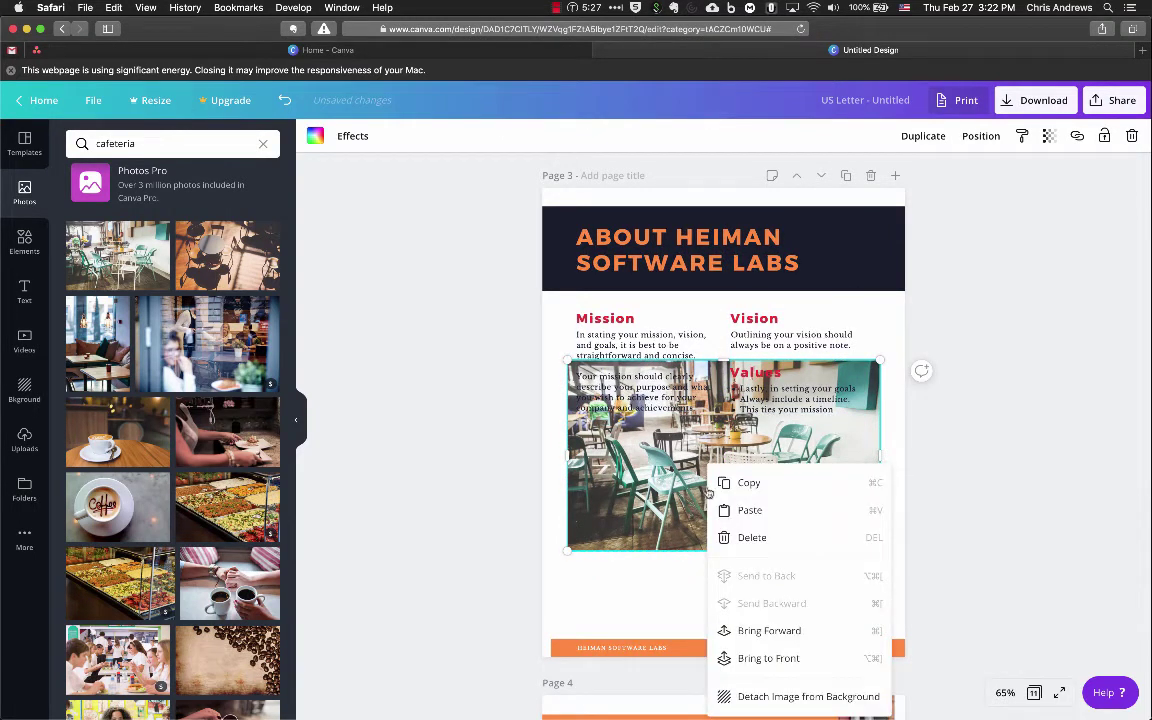
click(768, 658)
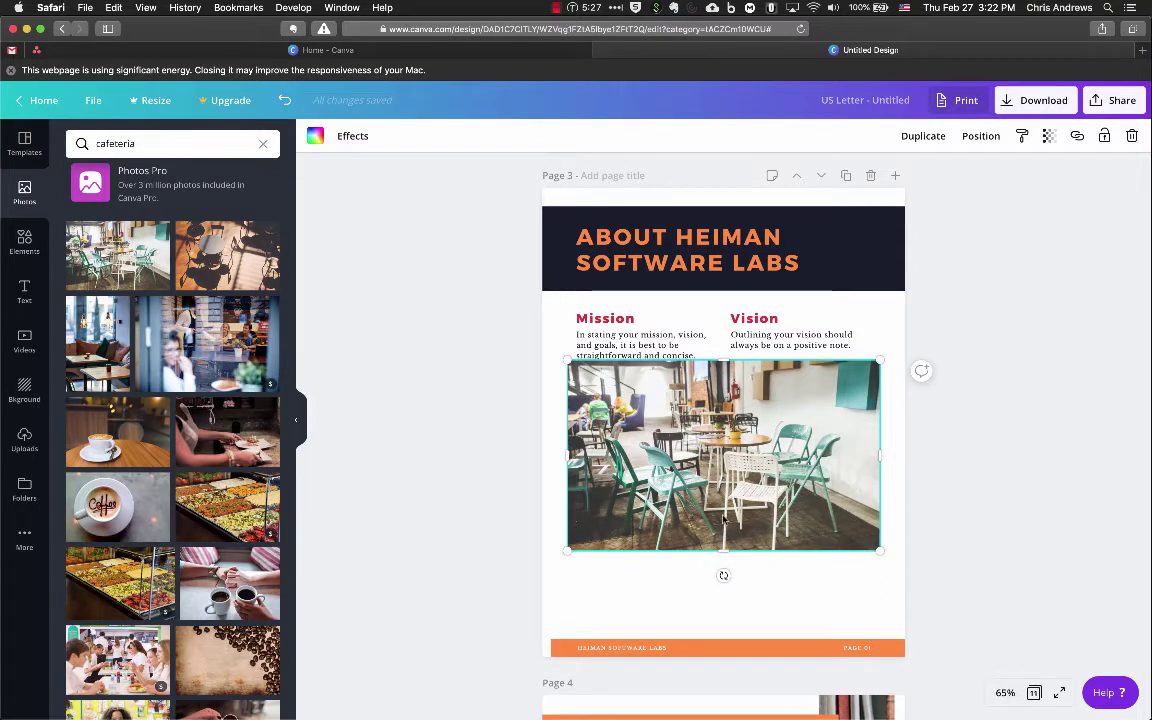
Send page 3's cafeteria photo to the back and move it down between the text columns and the footer
right_click(722, 480)
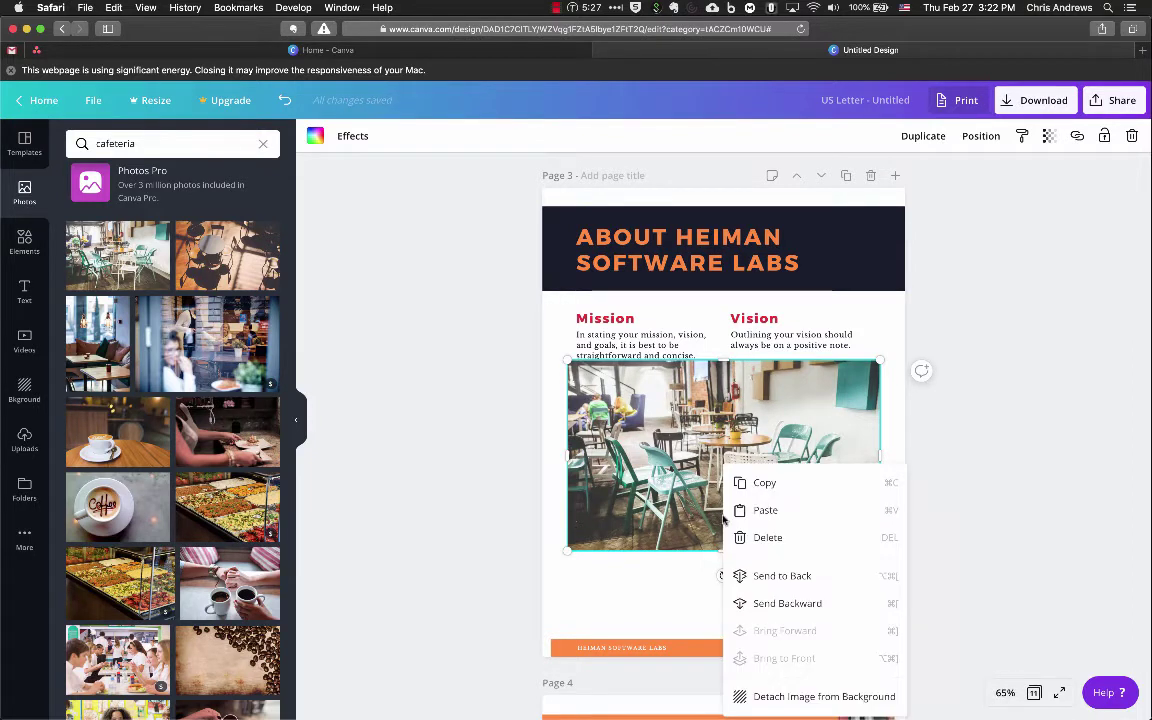
click(828, 576)
drag(776, 510, 778, 570)
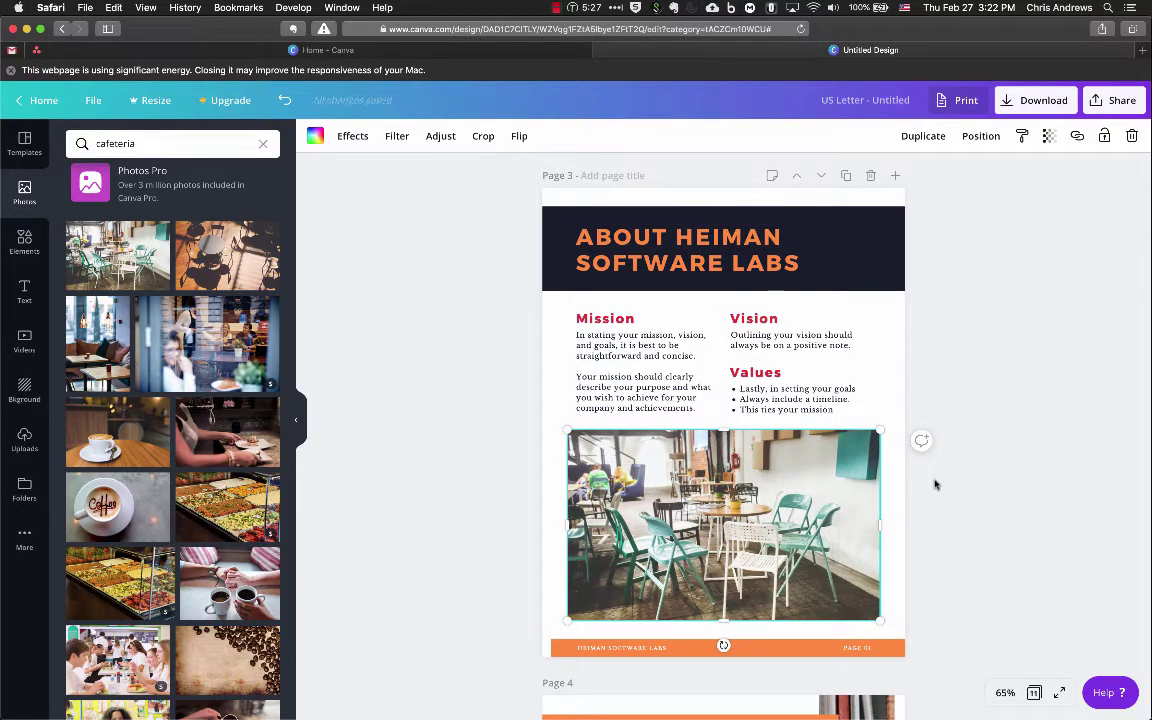
Show the uploaded images, open the file chooser for uploading an image from the computer, and close it without choosing a file
click(25, 437)
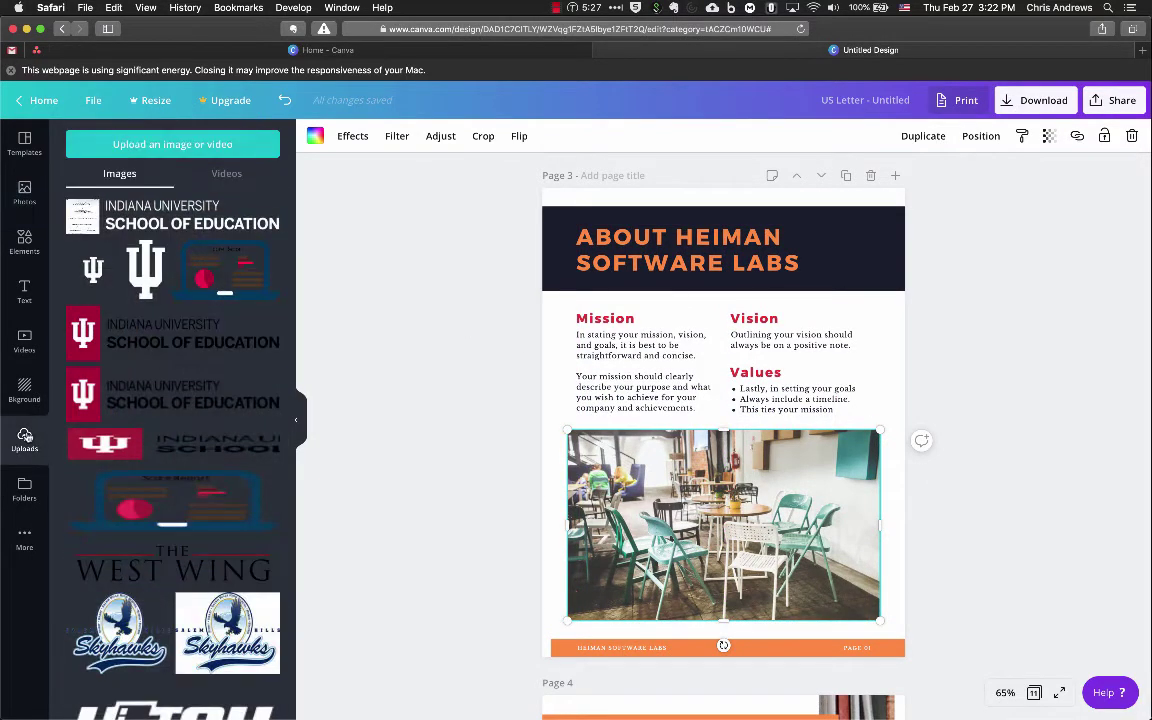
click(176, 146)
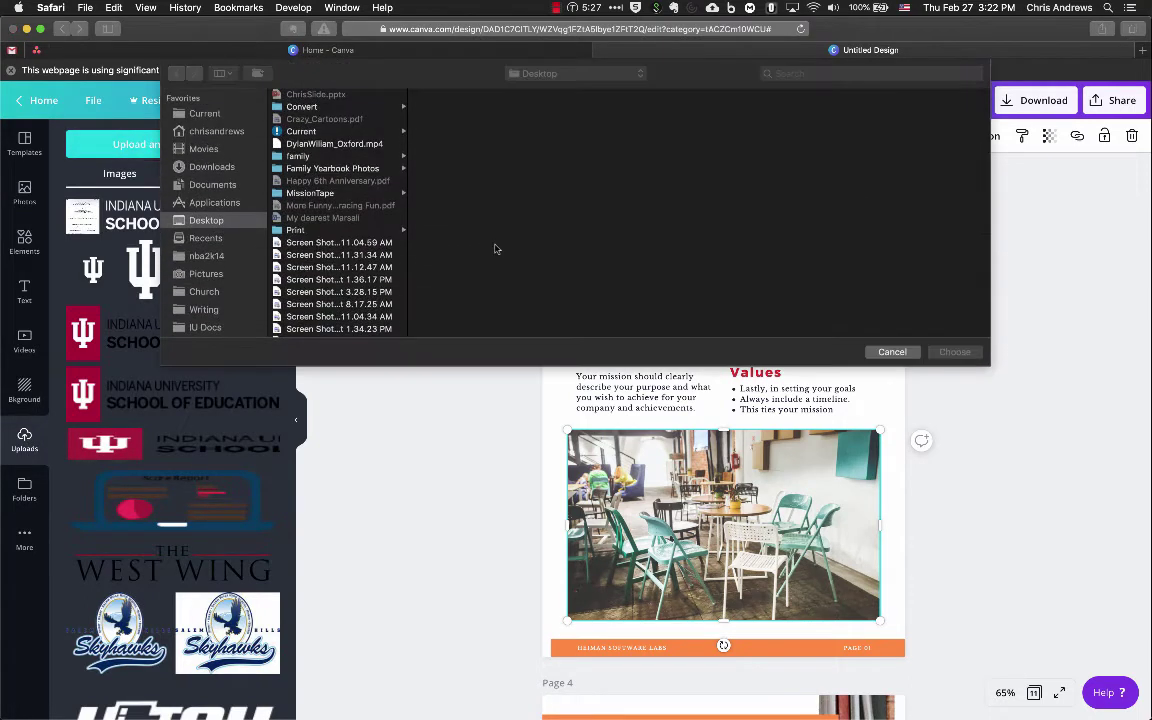
click(892, 352)
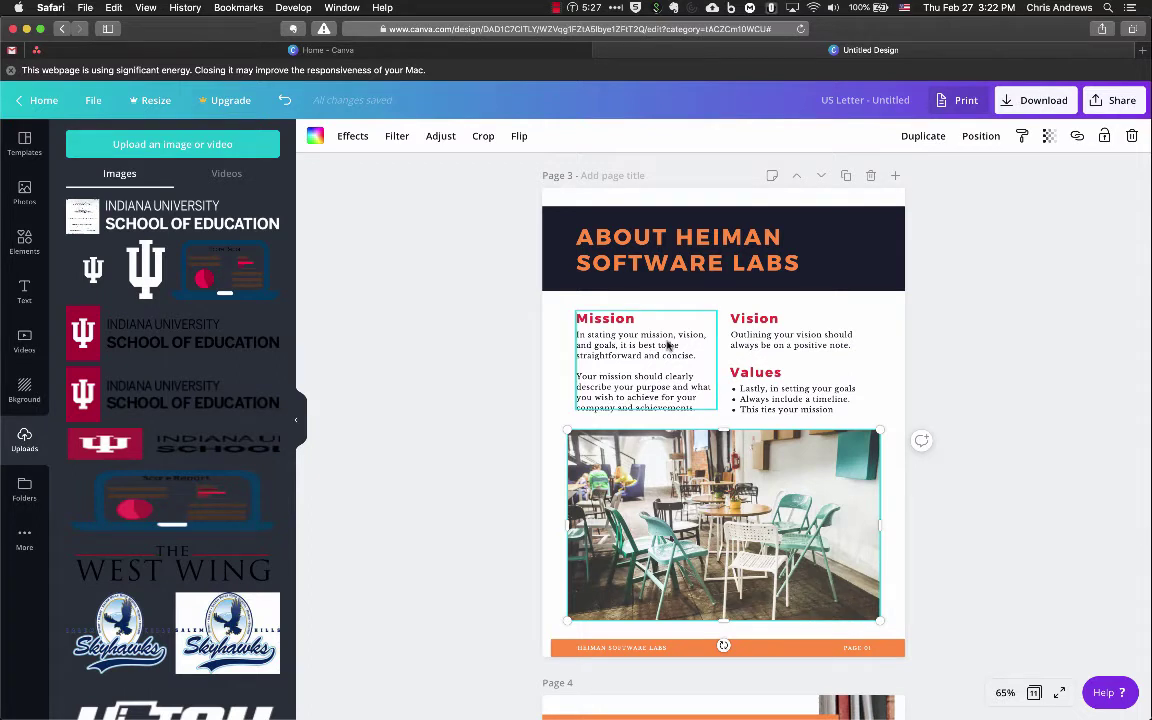
Add the uploaded reflective assignment diagram to page 3 and delete the cafeteria photo together with its frame
click(91, 224)
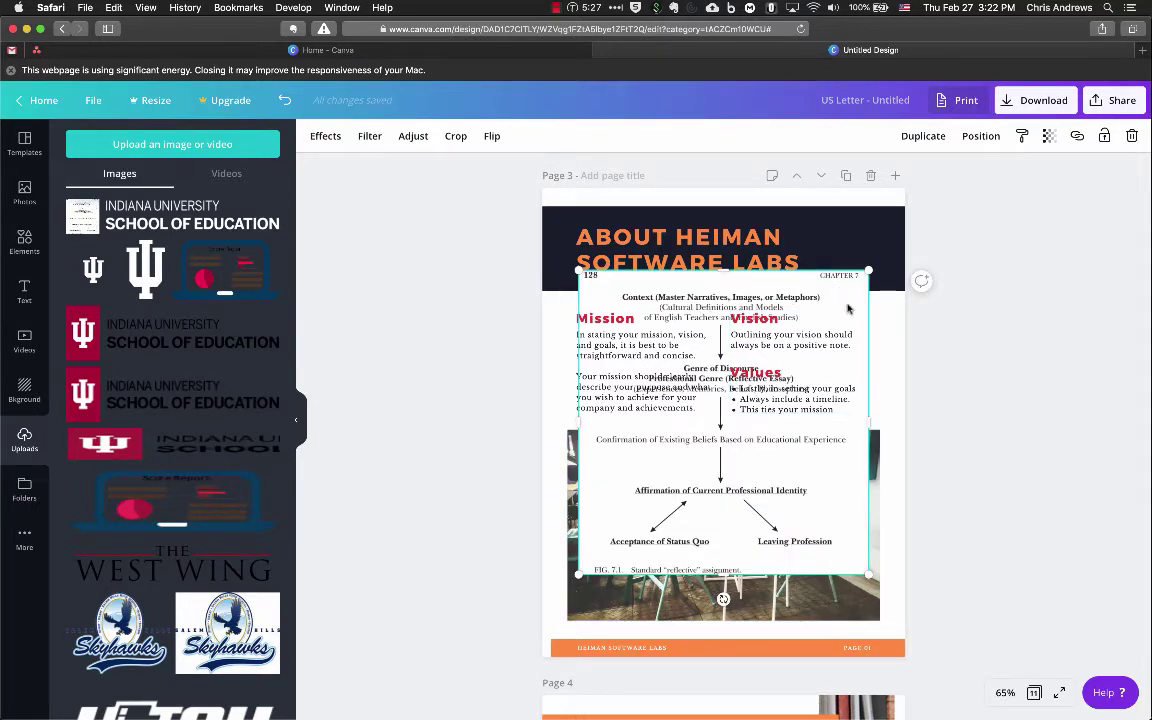
click(866, 600)
key(Delete)
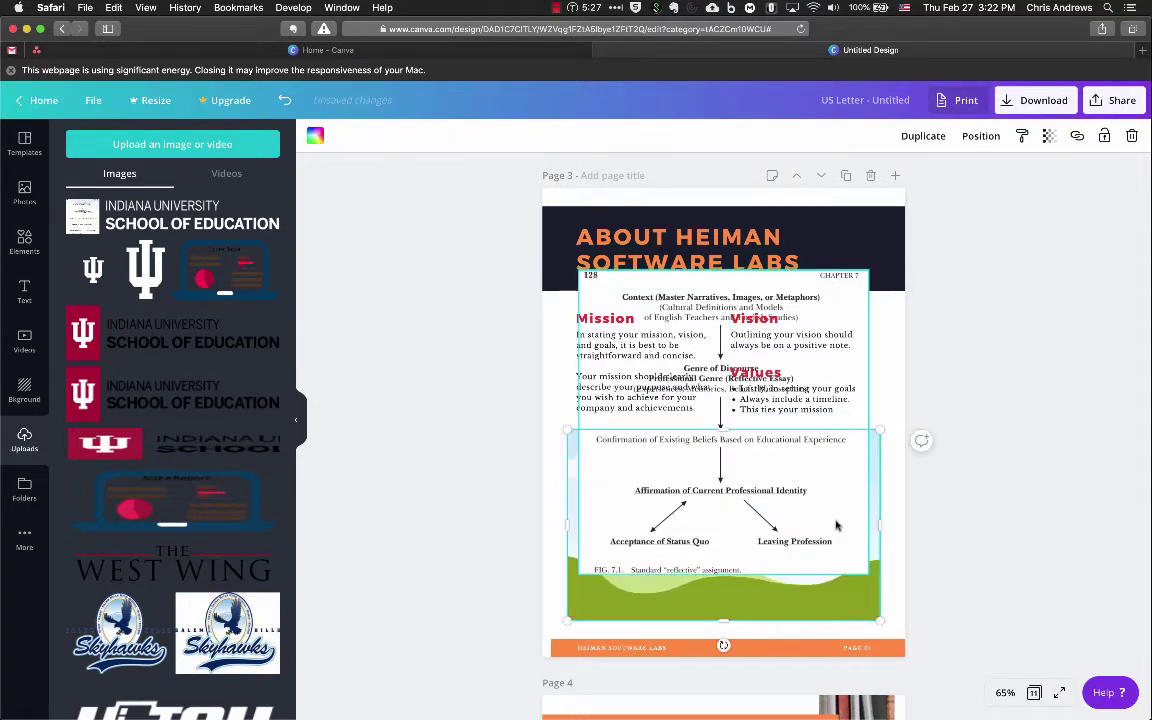
key(Delete)
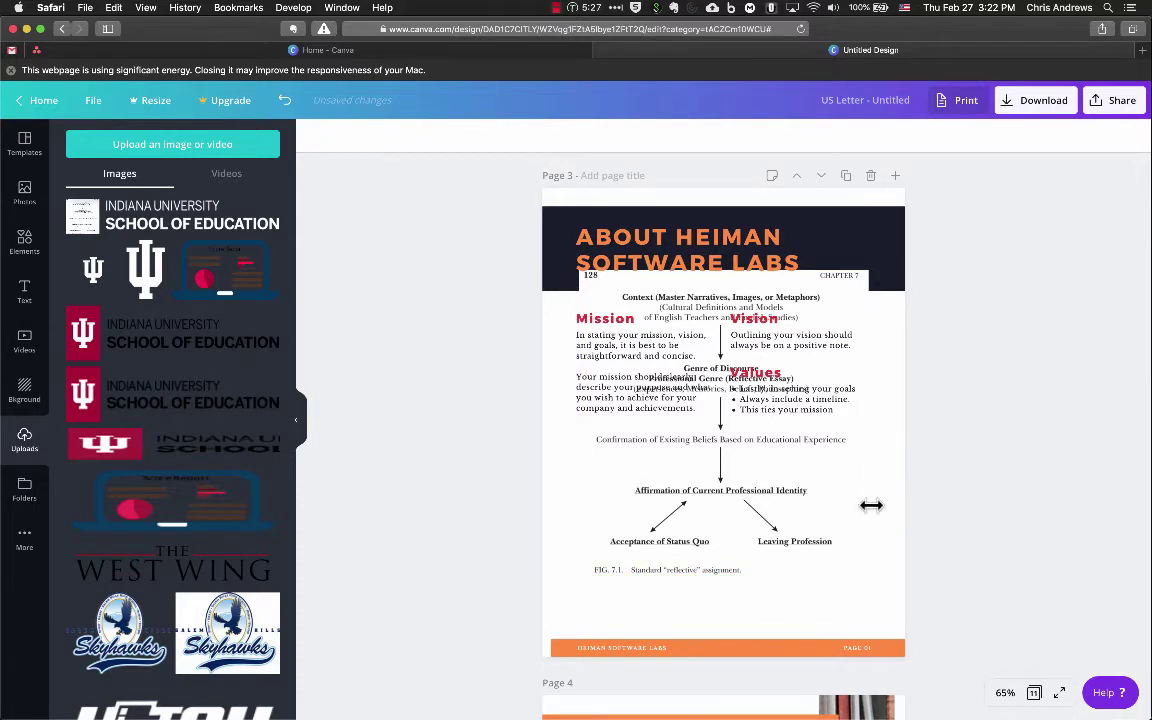
Shrink page 3's diagram and centre it between the text columns and the footer
click(749, 457)
drag(688, 470, 762, 541)
drag(866, 314, 810, 463)
drag(673, 506, 716, 513)
Change the first bar colour of page 6's budget bar chart from the palette to the document's crimson red
scroll(947, 490, down, 3)
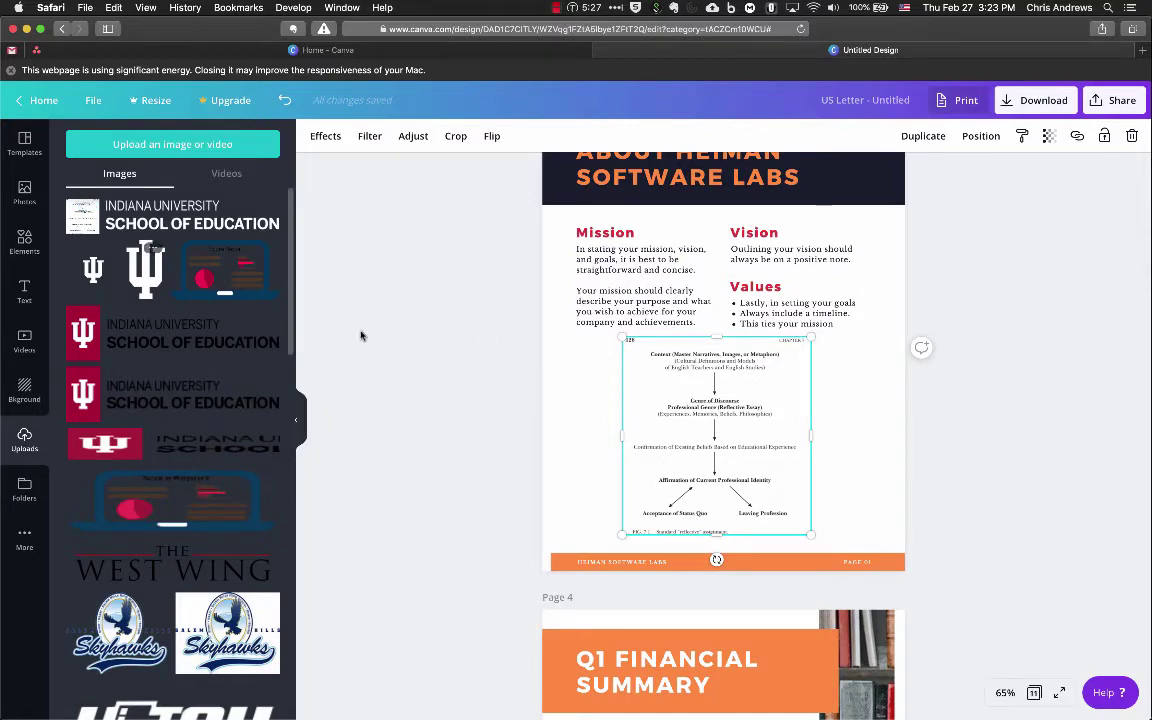
scroll(532, 419, down, 5)
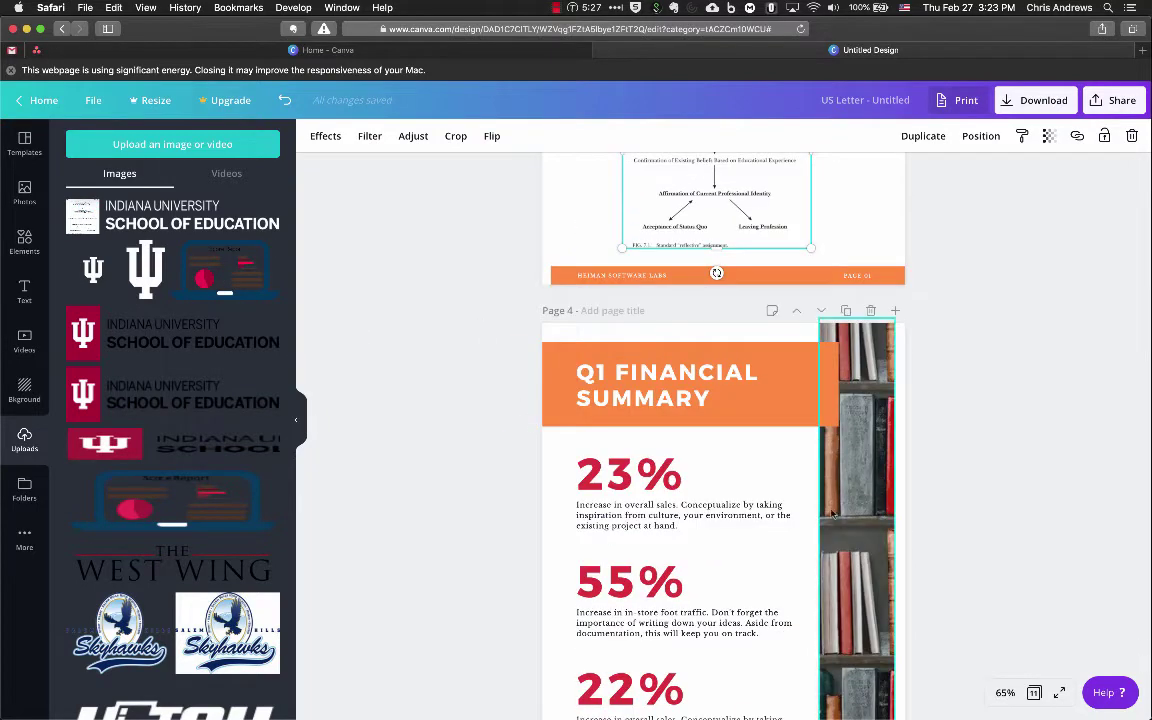
scroll(882, 455, down, 9)
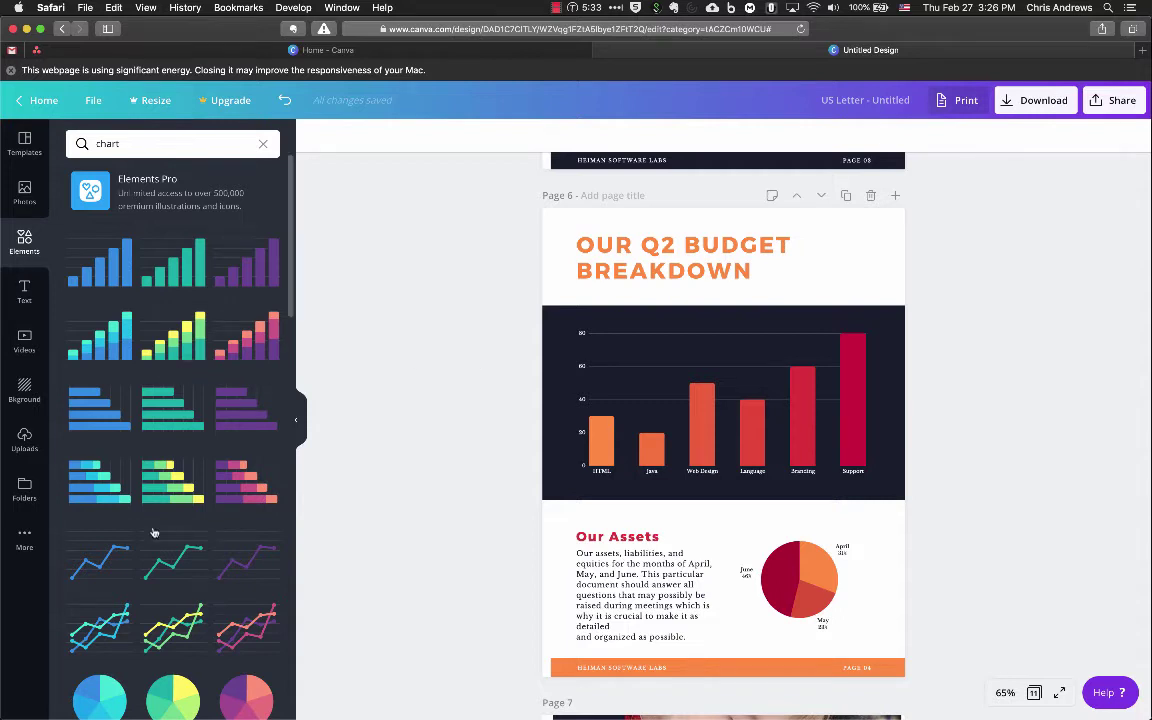
click(704, 437)
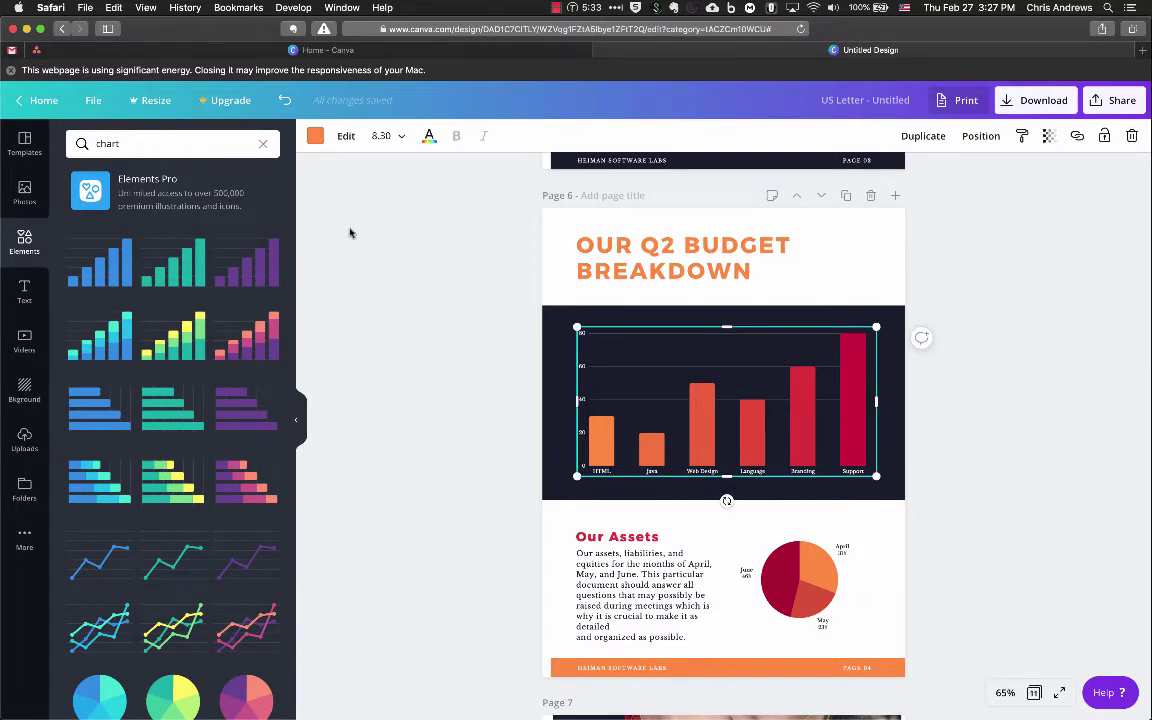
click(314, 138)
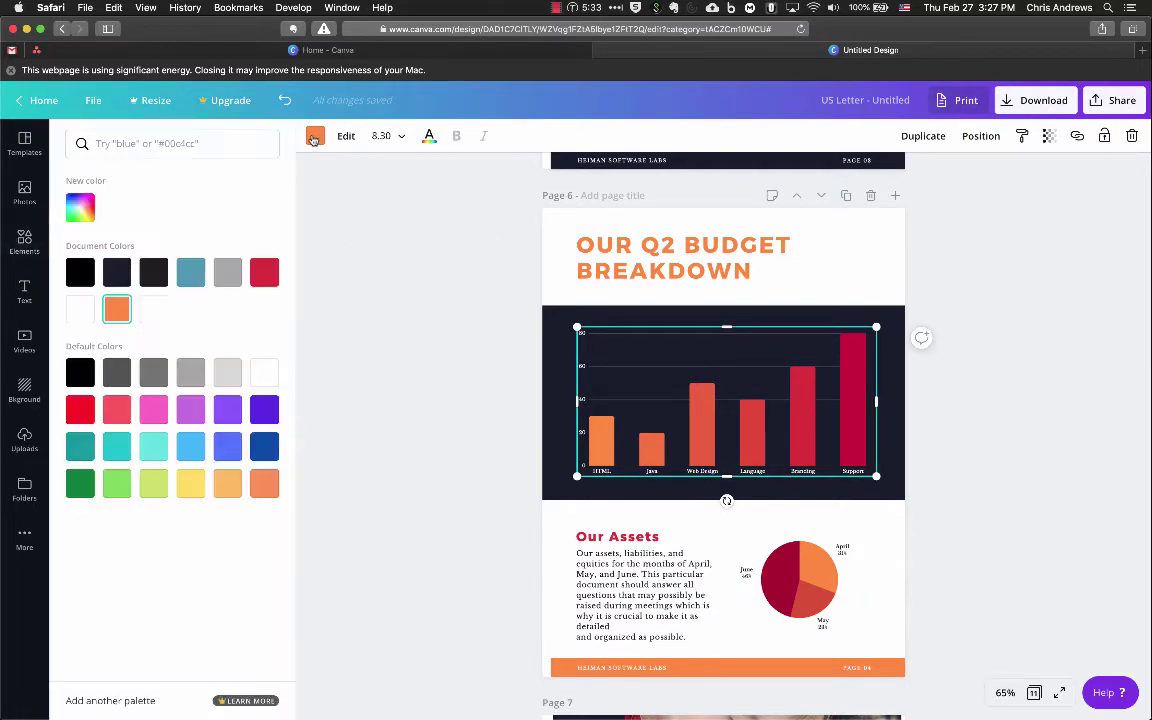
click(265, 278)
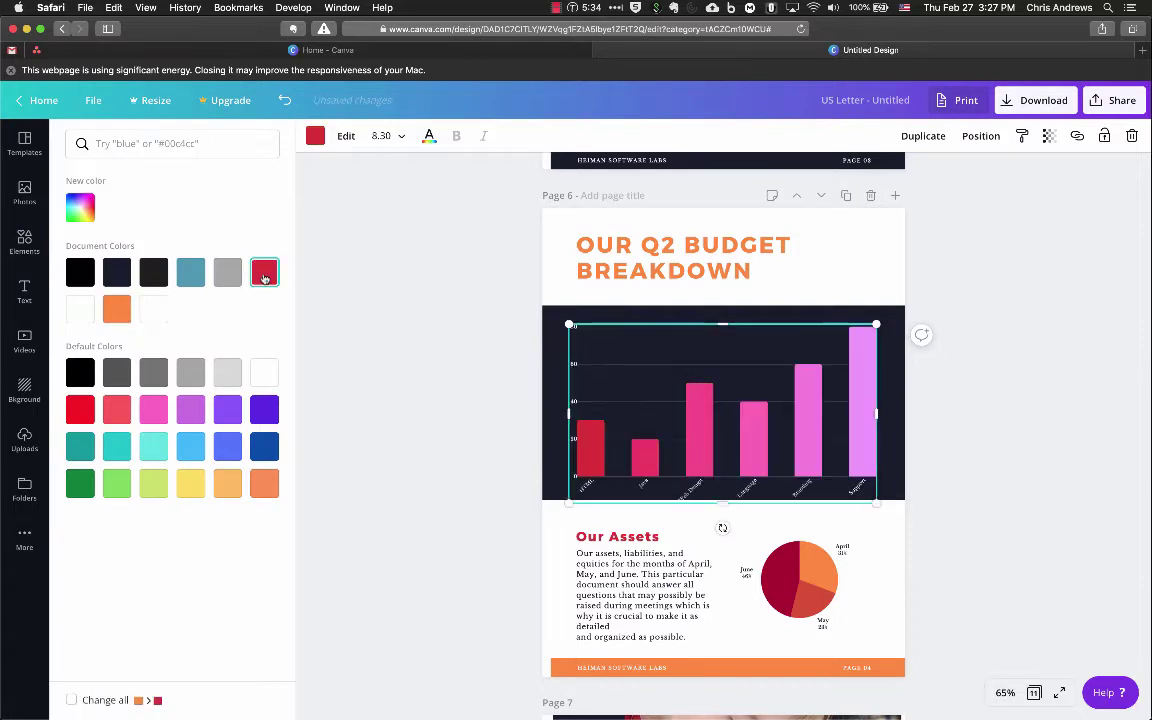
Try font size 18 for the budget bar chart's labels, and set them to size 8
click(401, 137)
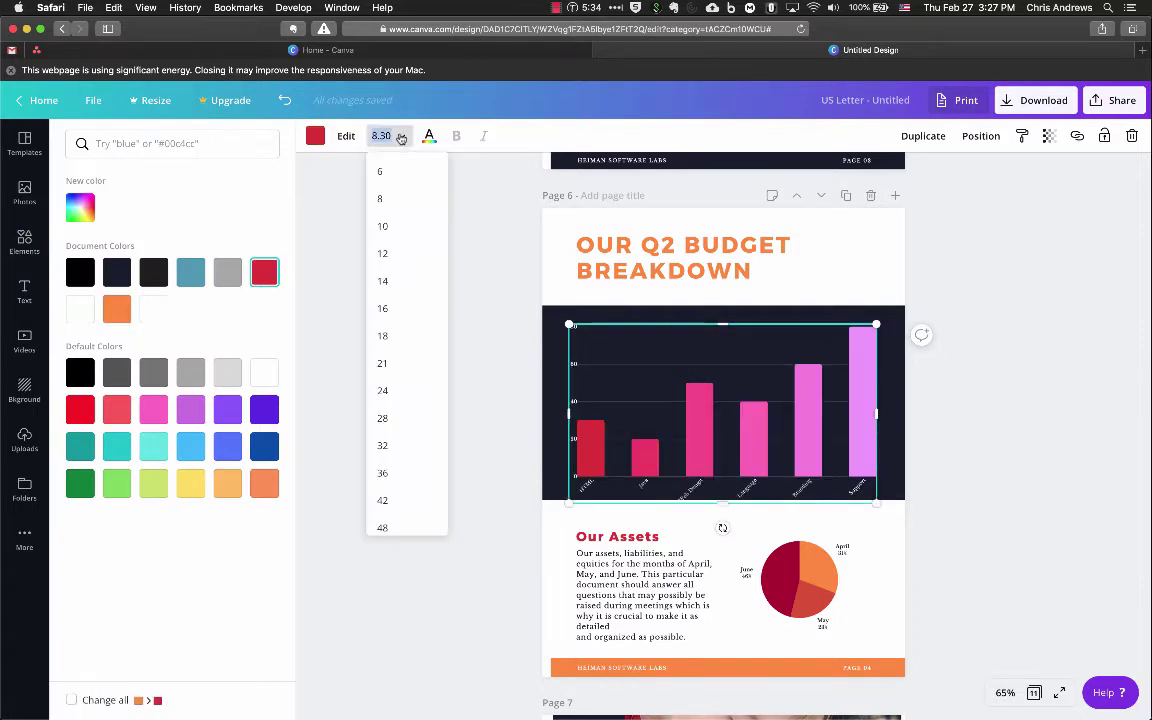
click(389, 339)
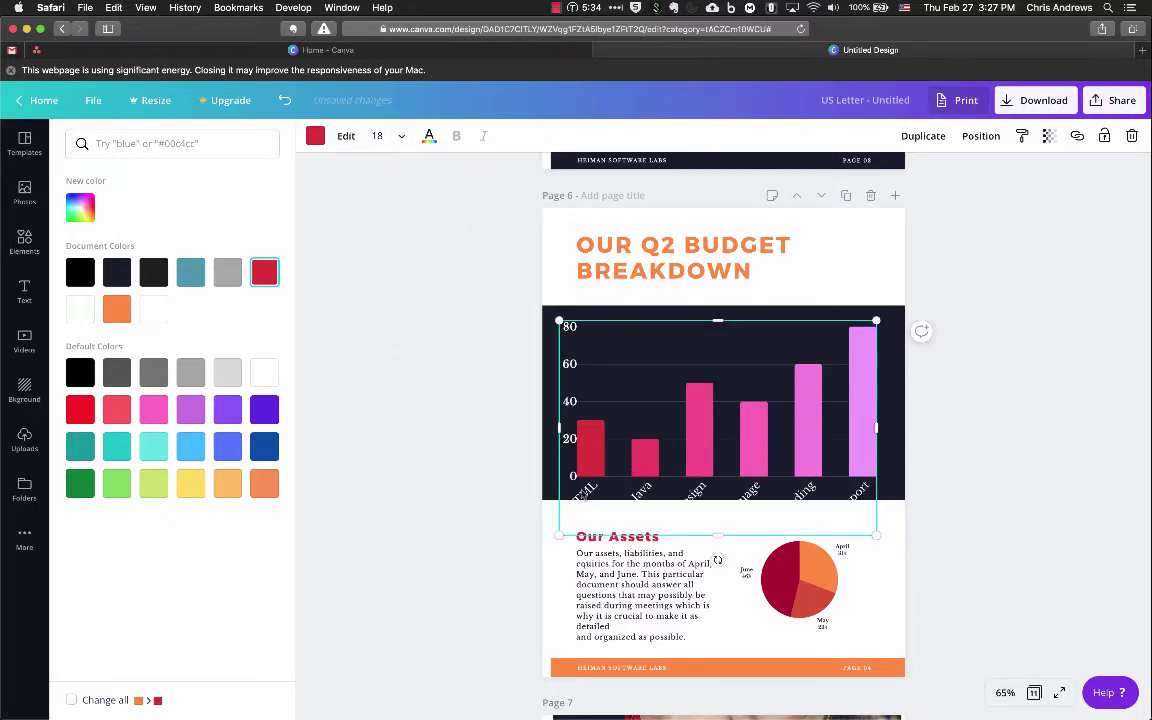
click(399, 137)
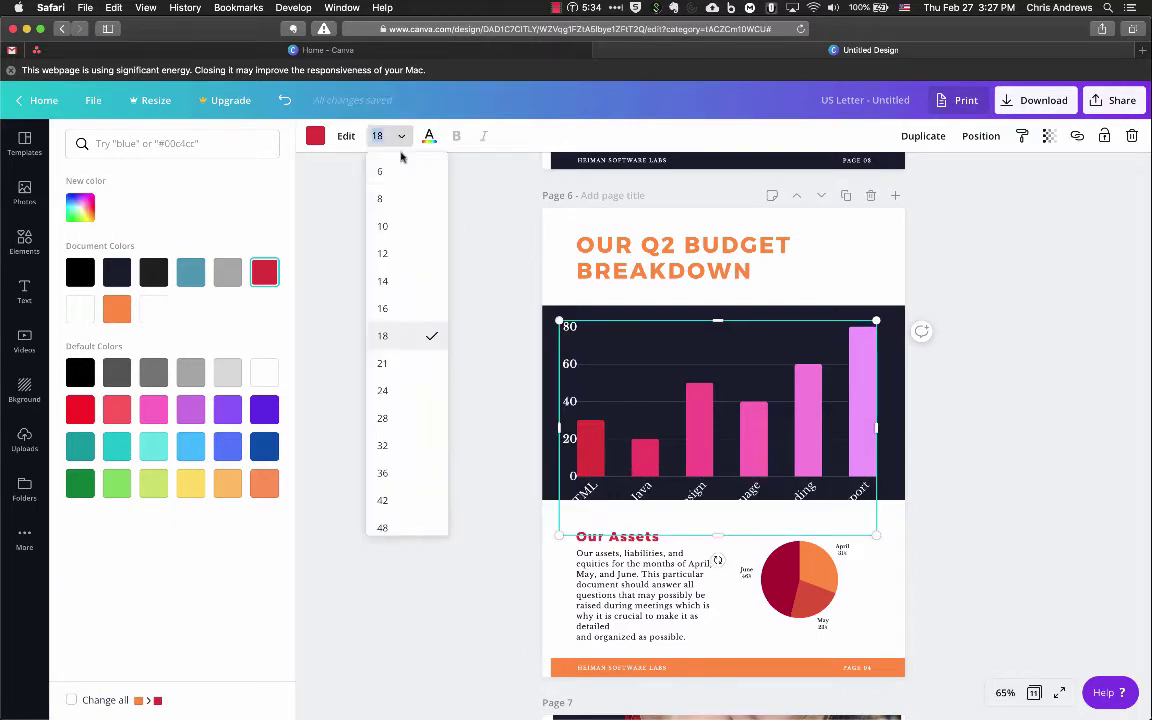
click(394, 205)
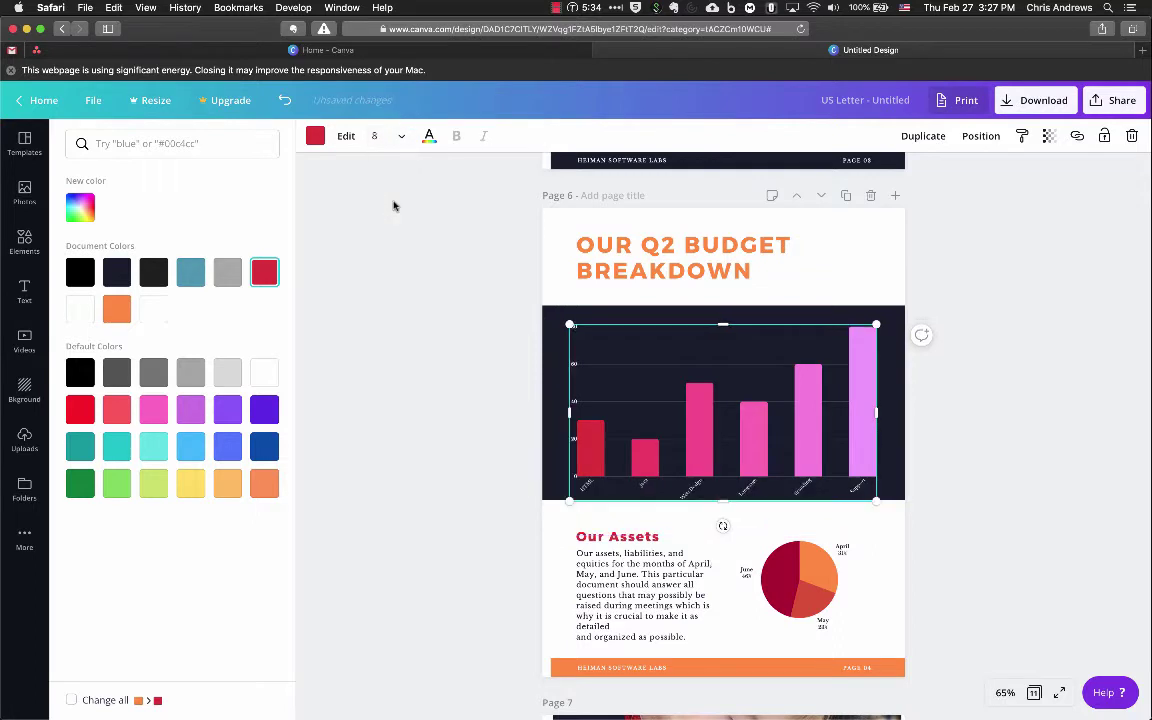
Open the budget bar chart's data for editing and show the available chart types
click(699, 426)
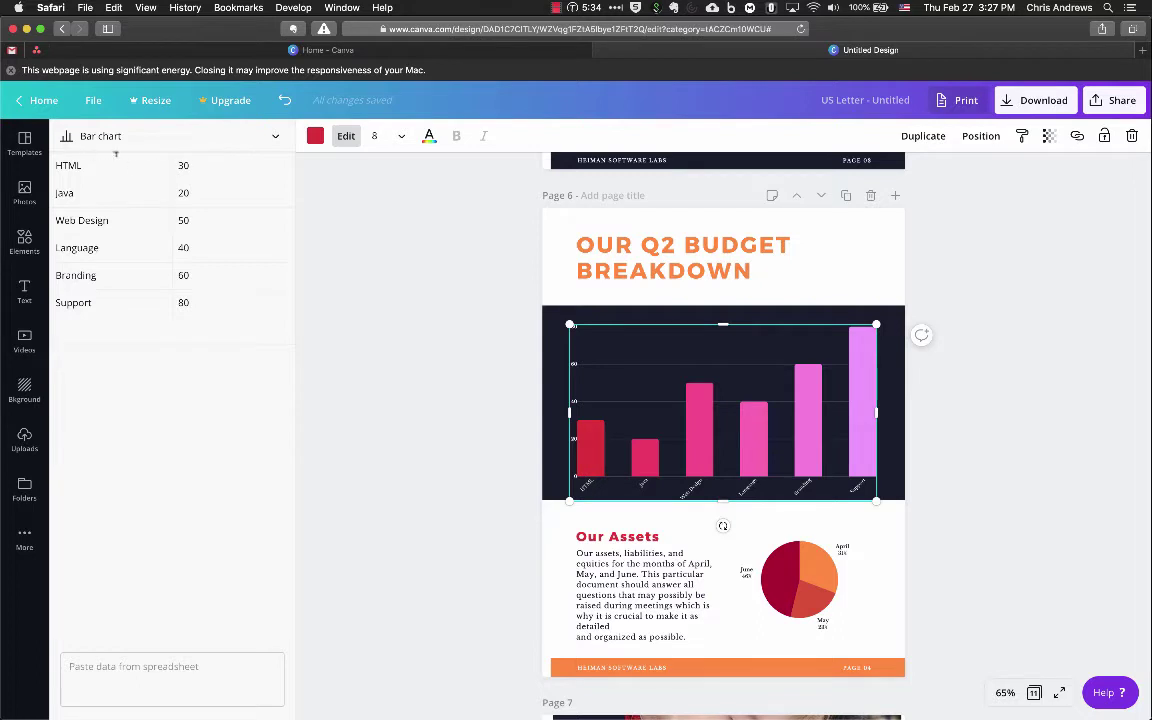
click(150, 136)
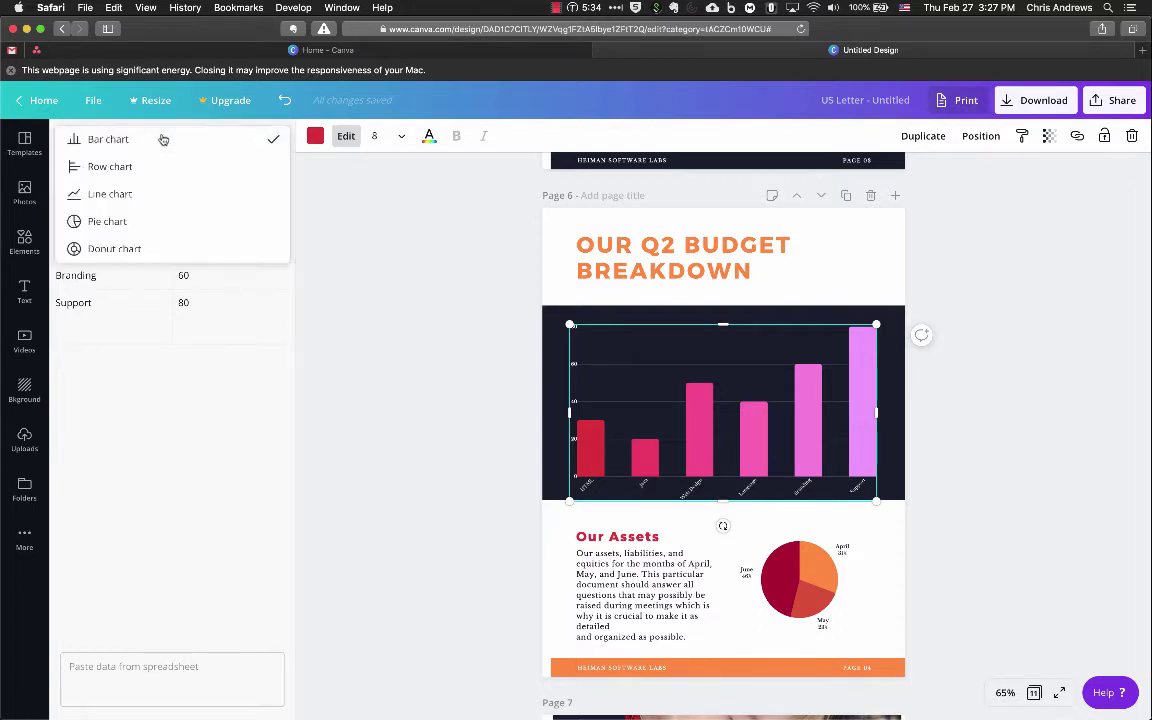
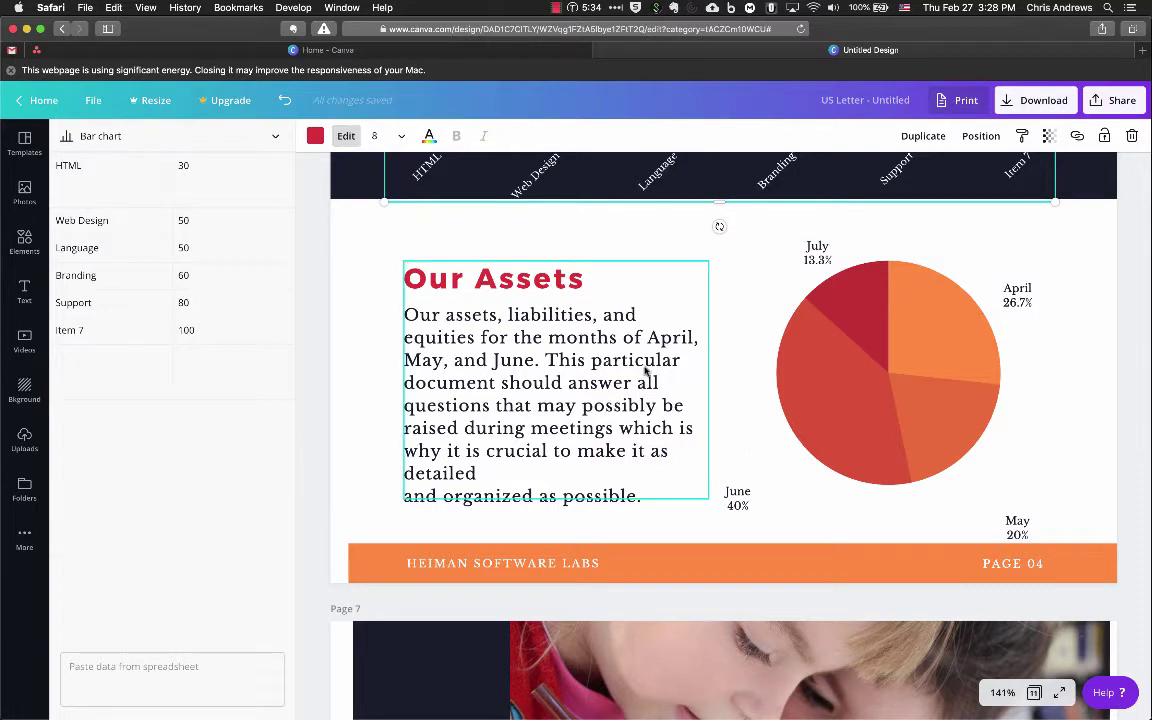
Change the pie chart beside the Our Assets text to a donut chart
click(527, 301)
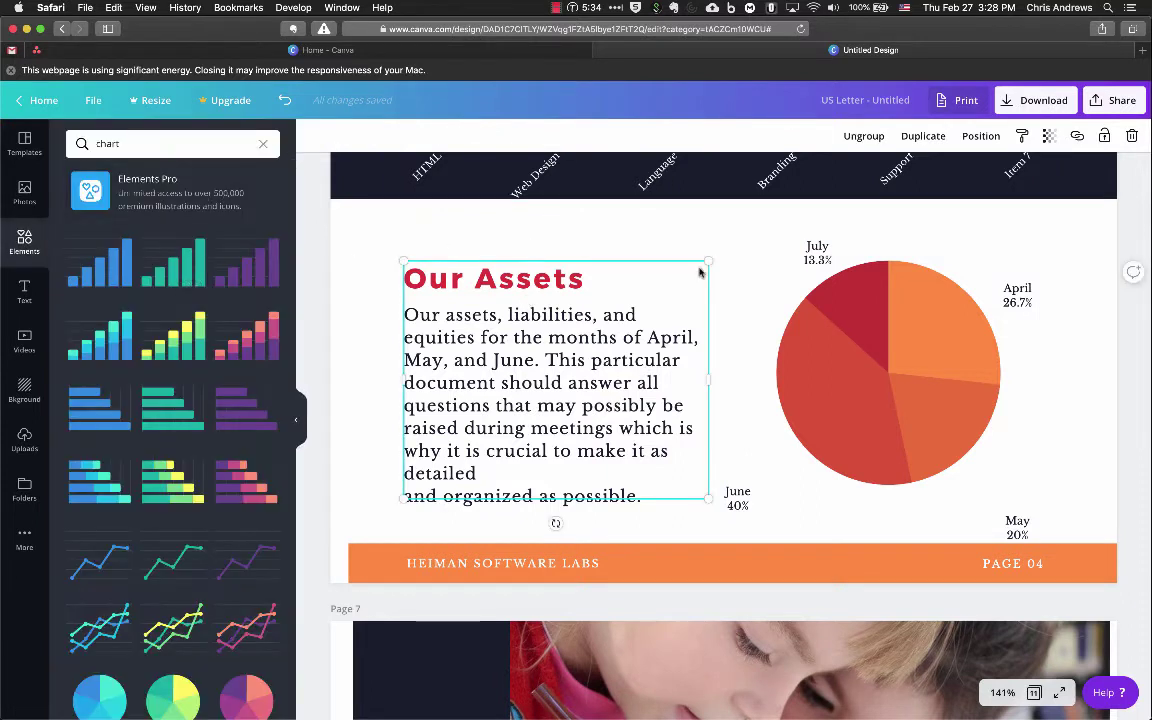
click(791, 324)
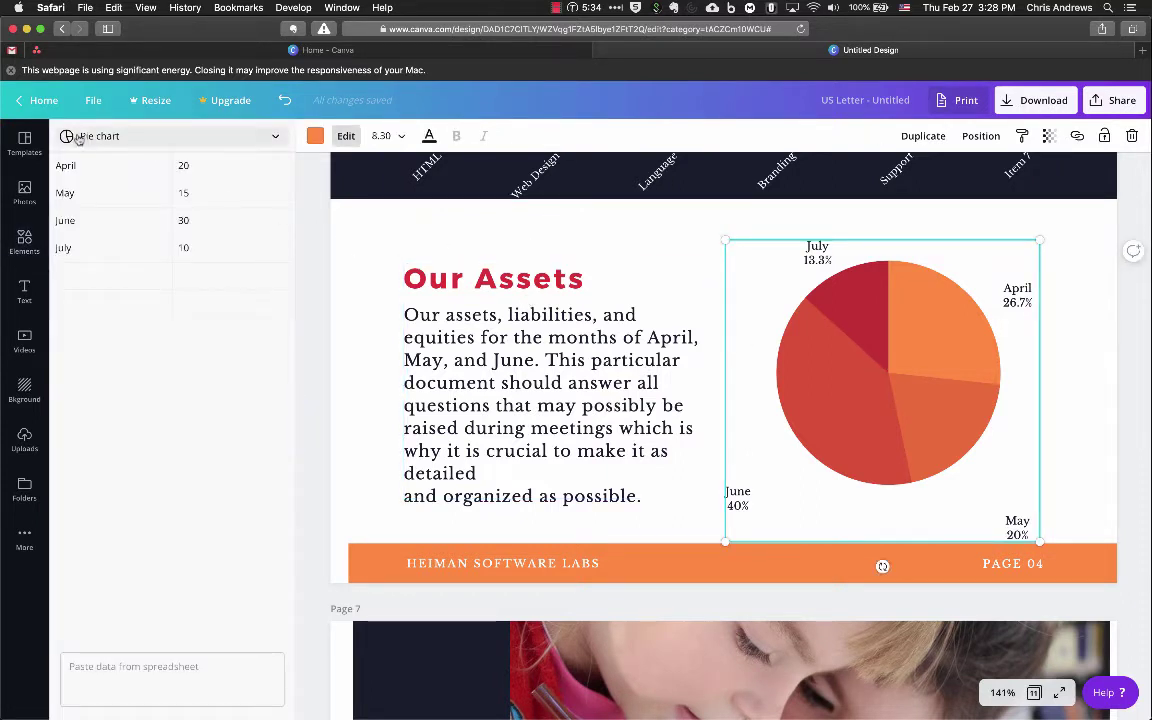
click(208, 138)
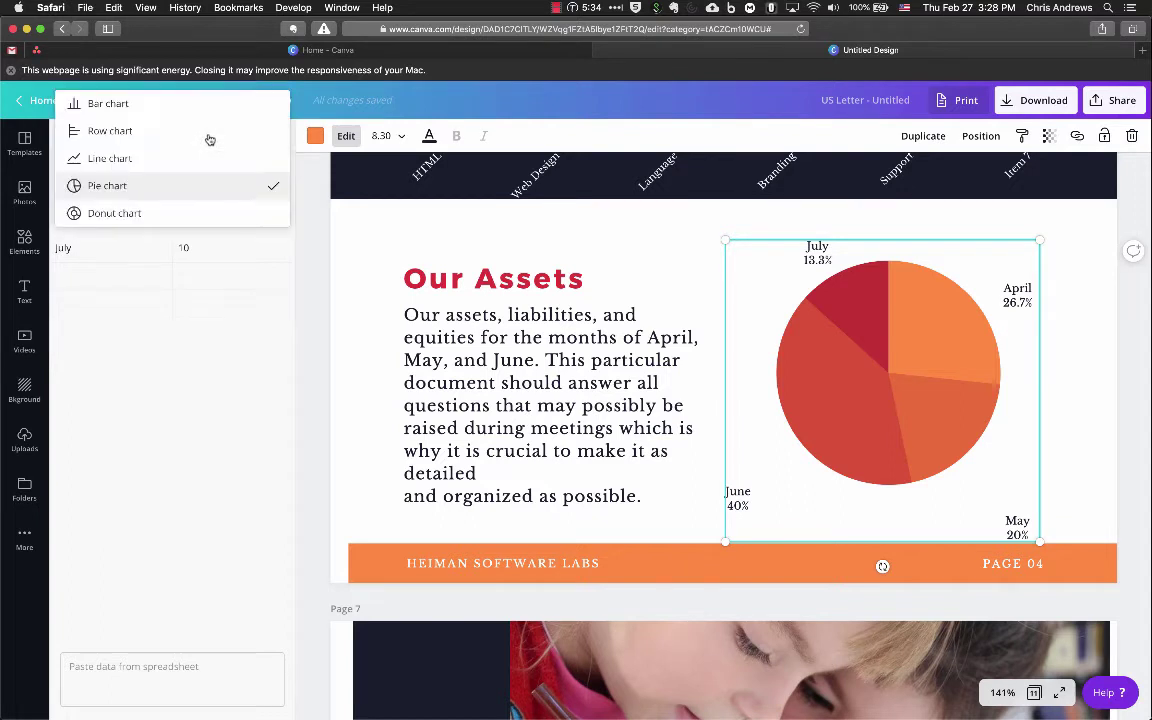
click(155, 215)
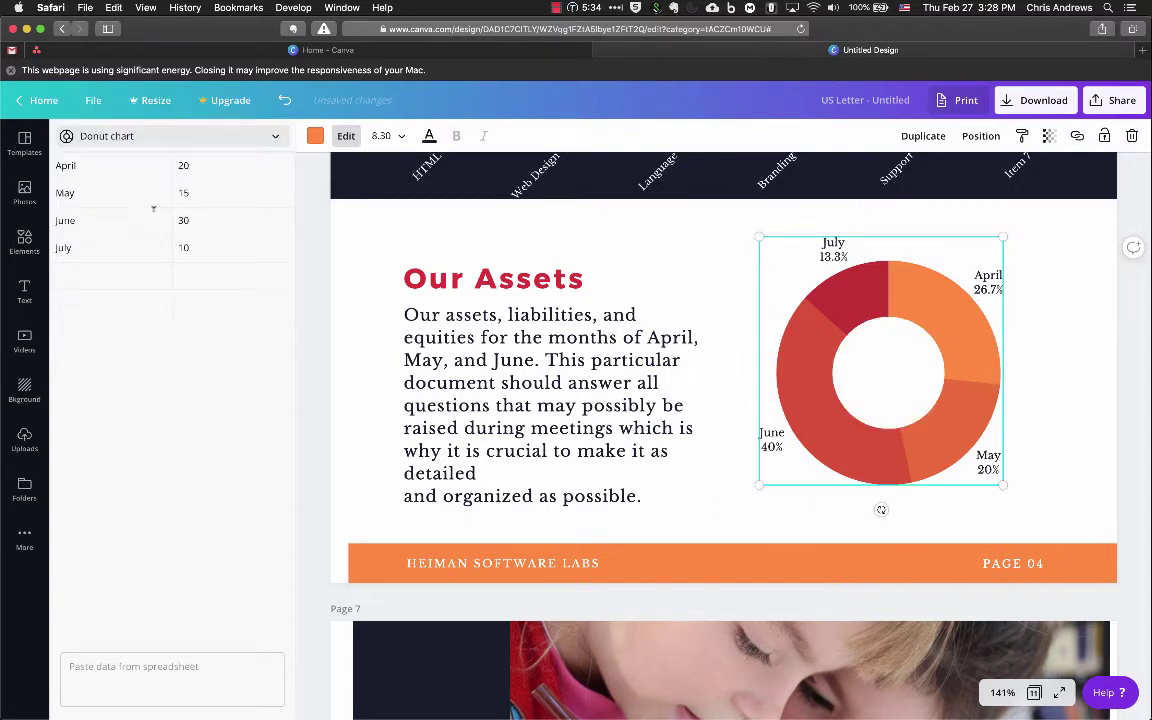
click(184, 145)
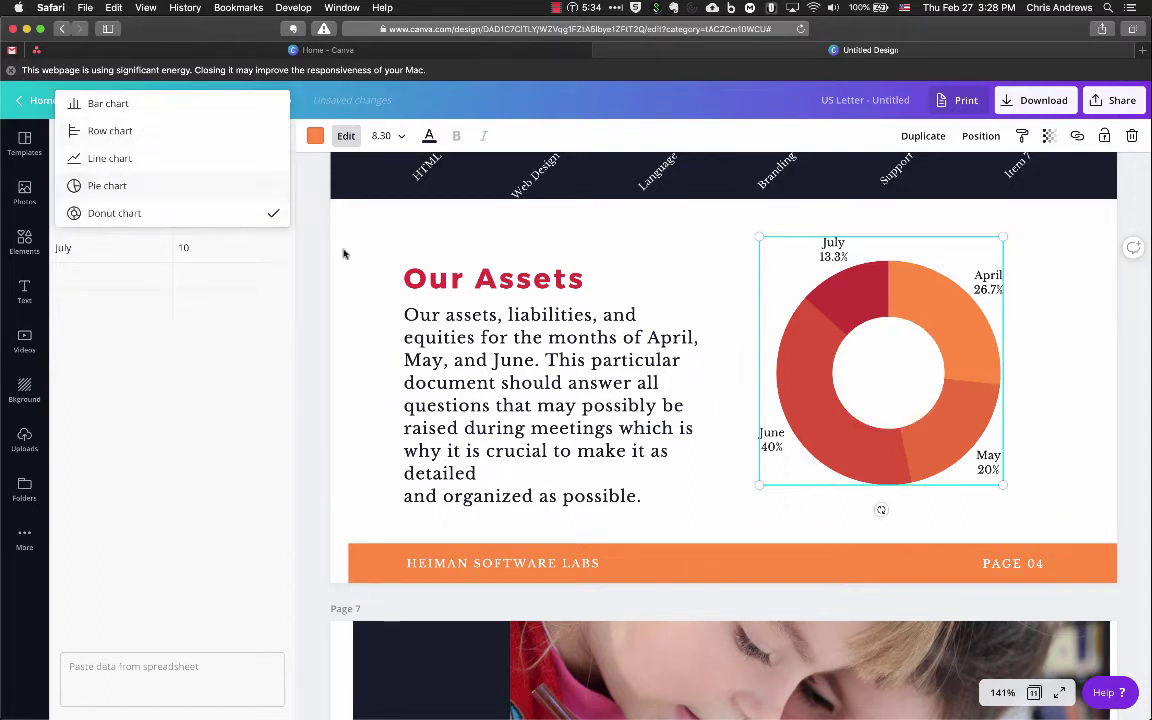
key(Escape)
Delete the line chart under the Increasing Sales text on page 7
scroll(353, 311, up, 5)
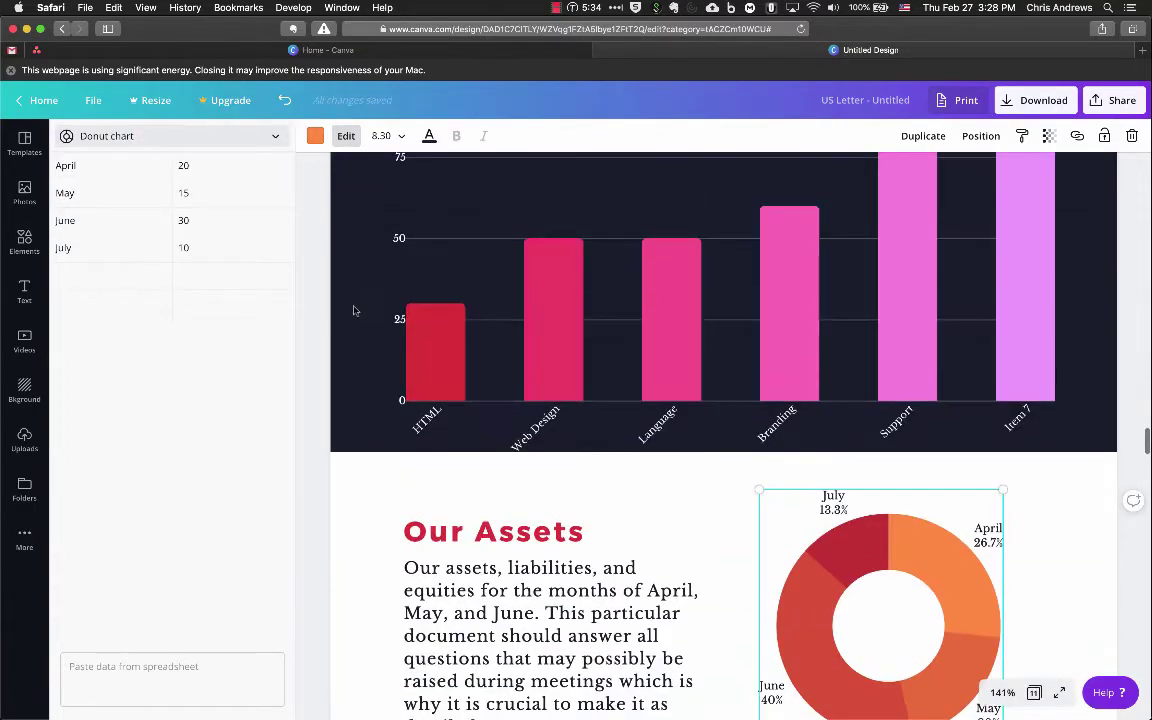
scroll(353, 311, down, 6)
scroll(353, 311, down, 8)
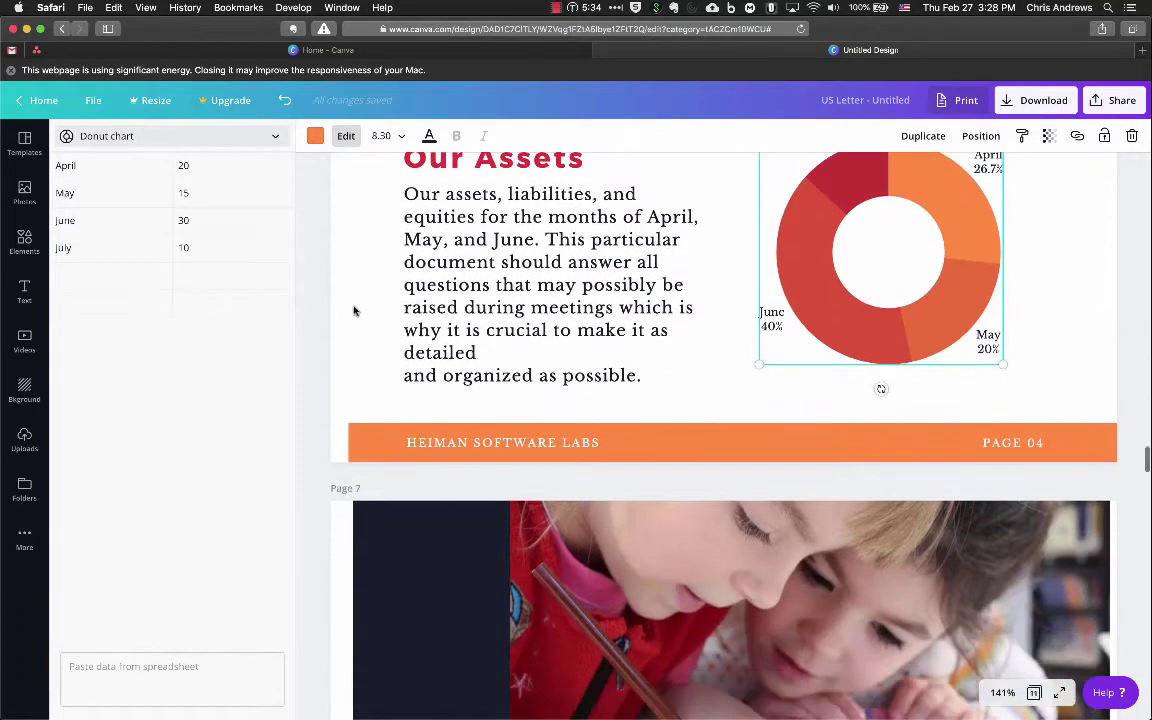
scroll(353, 311, up, 2)
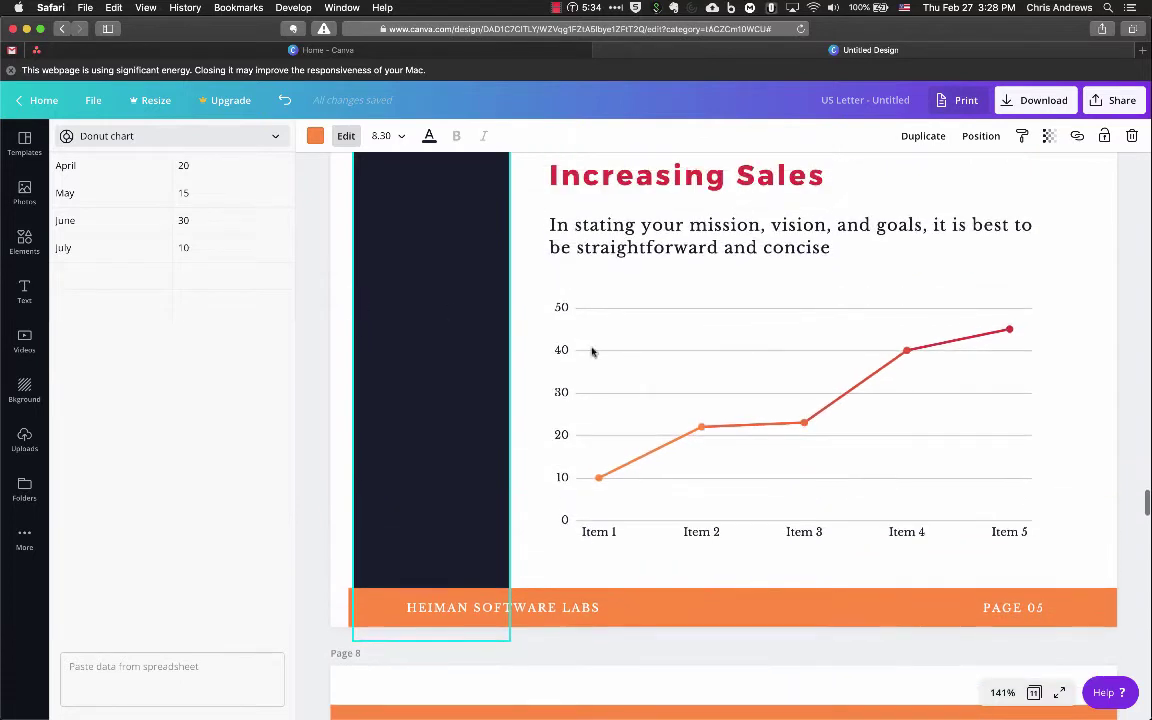
click(702, 379)
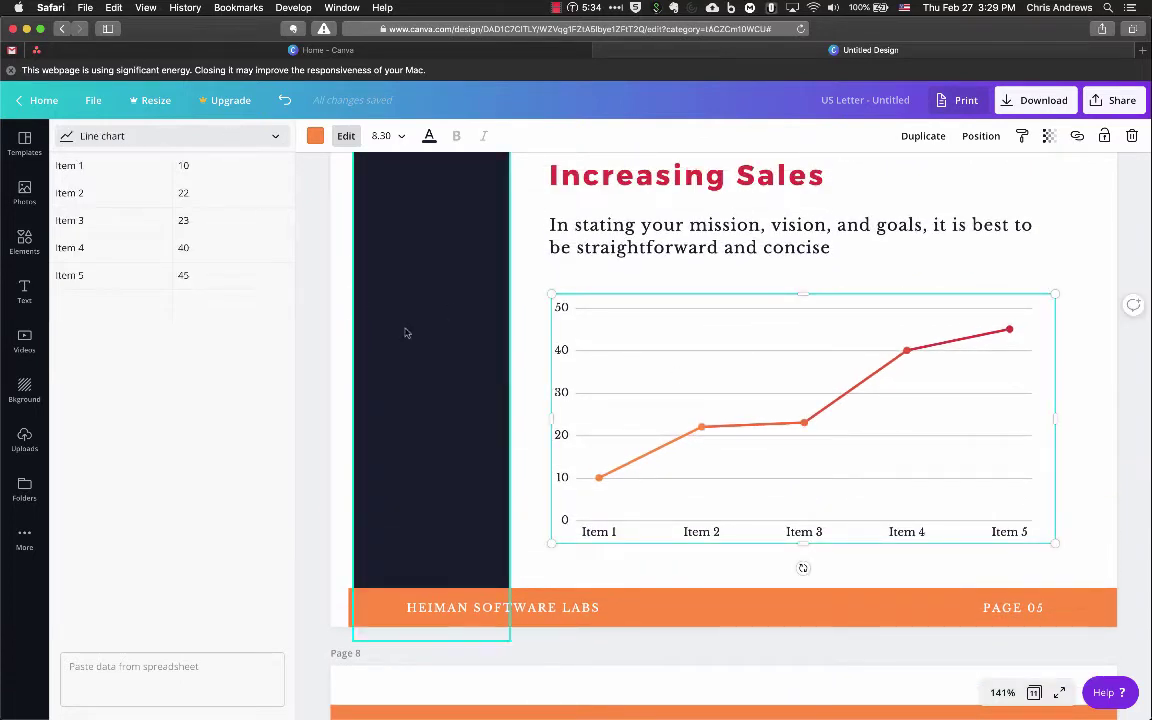
key(BackSpace)
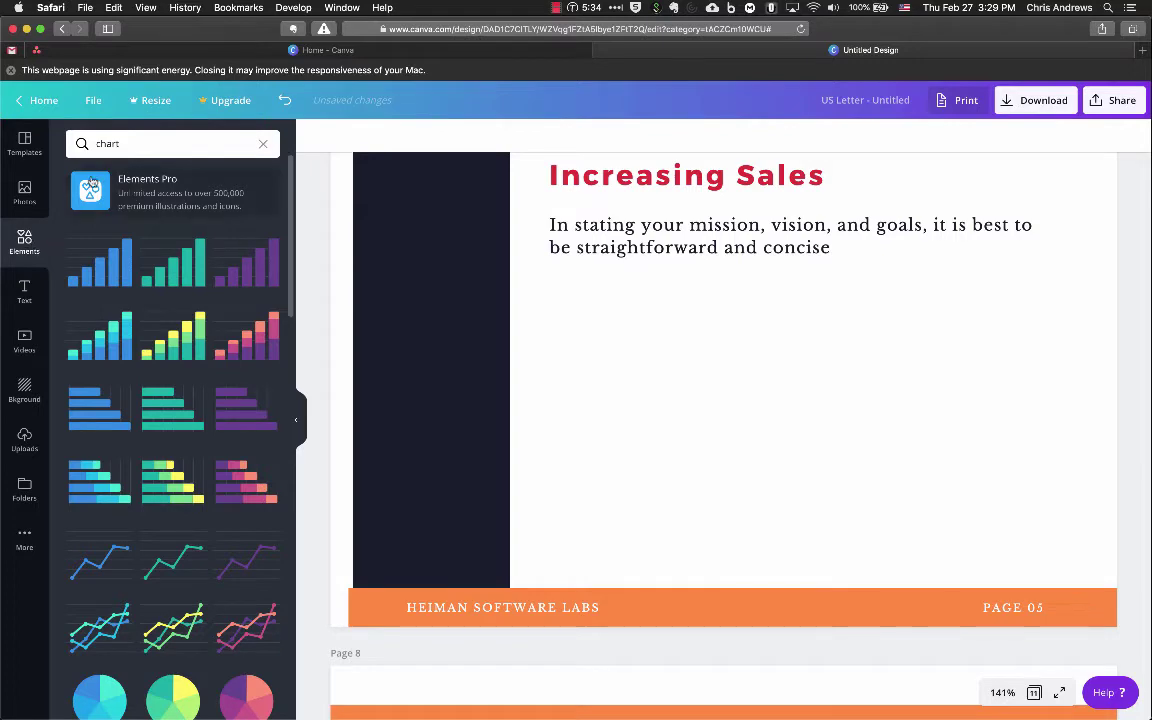
Clear the chart search, browse the element categories, and show the complete Charts collection
click(84, 144)
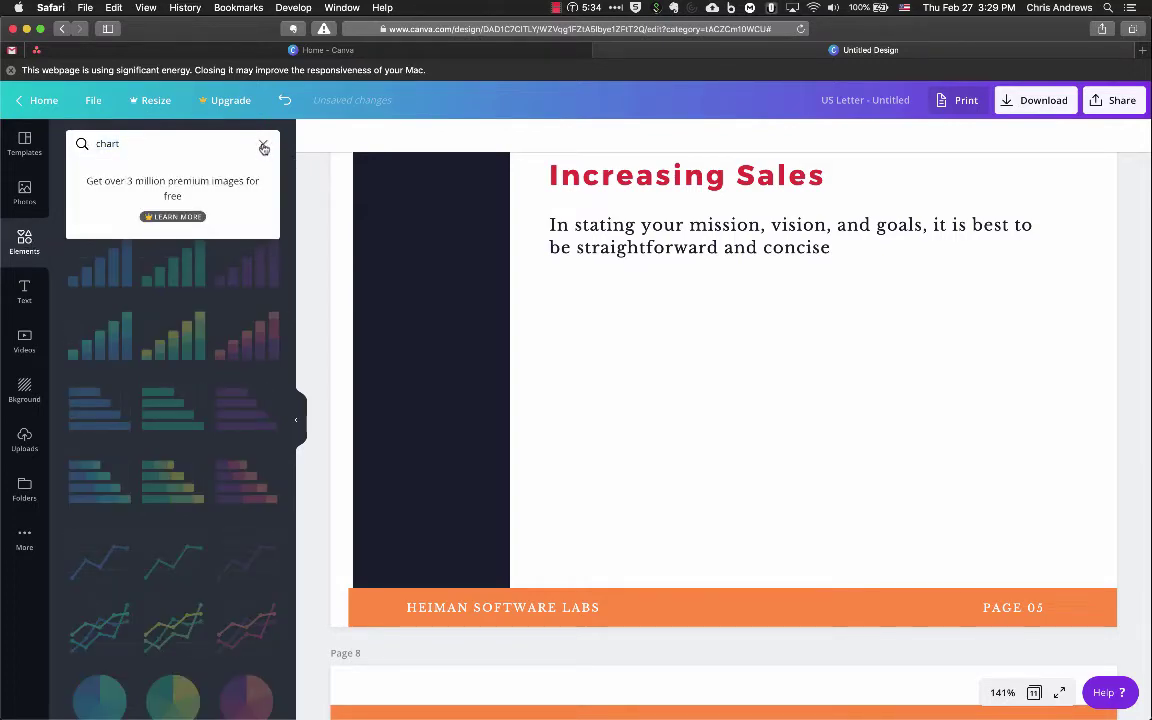
click(263, 144)
scroll(195, 345, down, 5)
scroll(195, 345, down, 15)
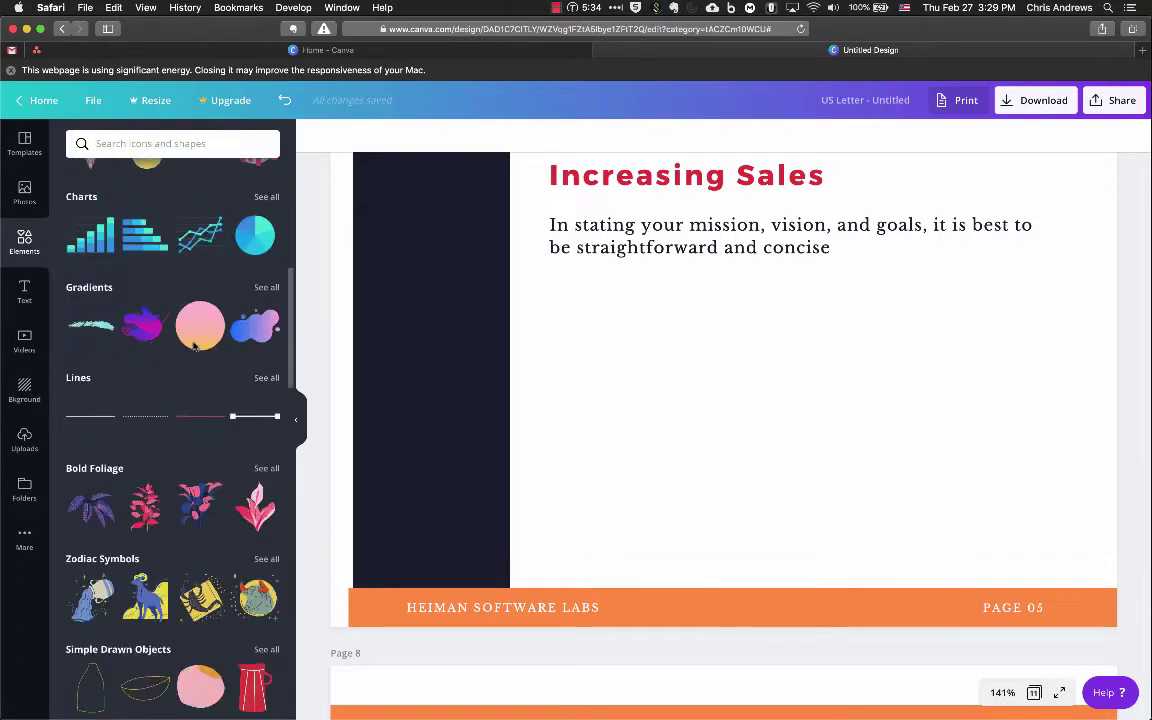
scroll(195, 346, down, 10)
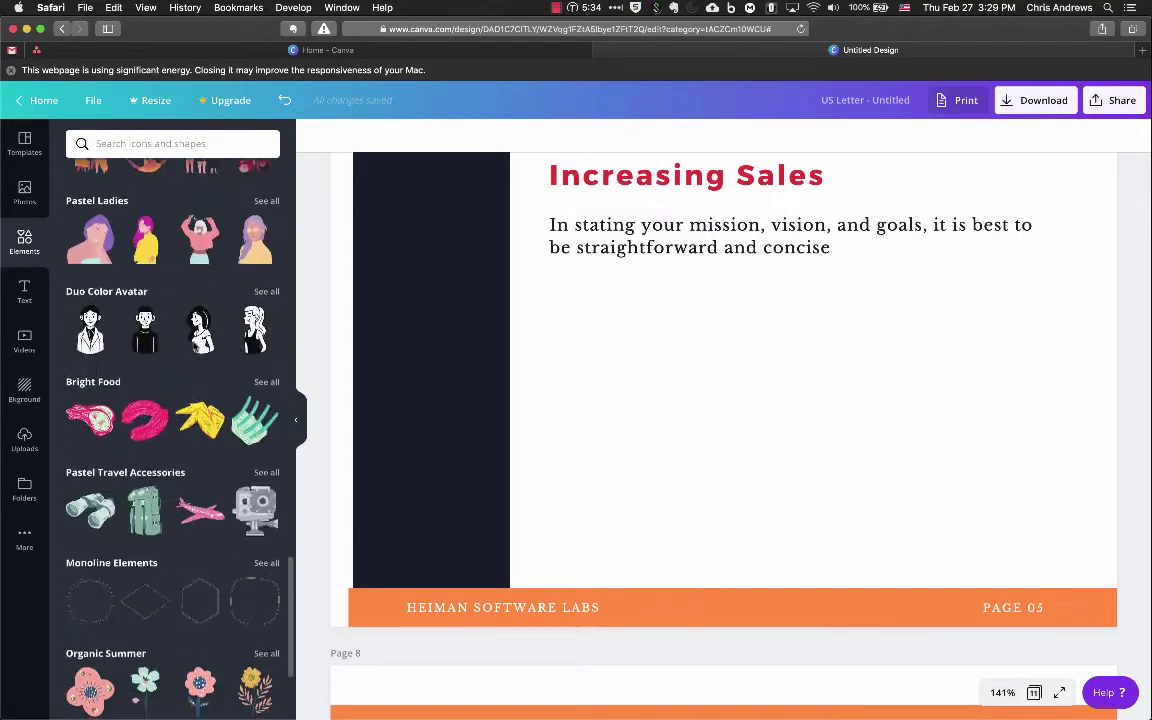
scroll(195, 346, up, 6)
scroll(195, 346, up, 20)
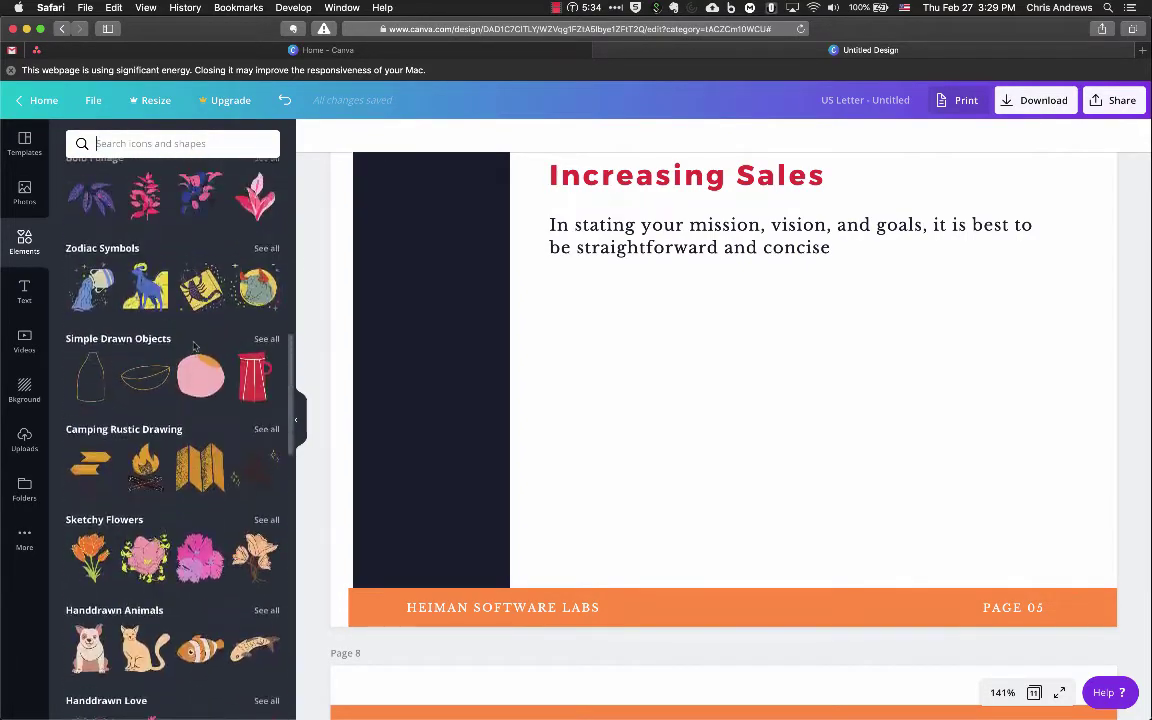
scroll(180, 490, down, 10)
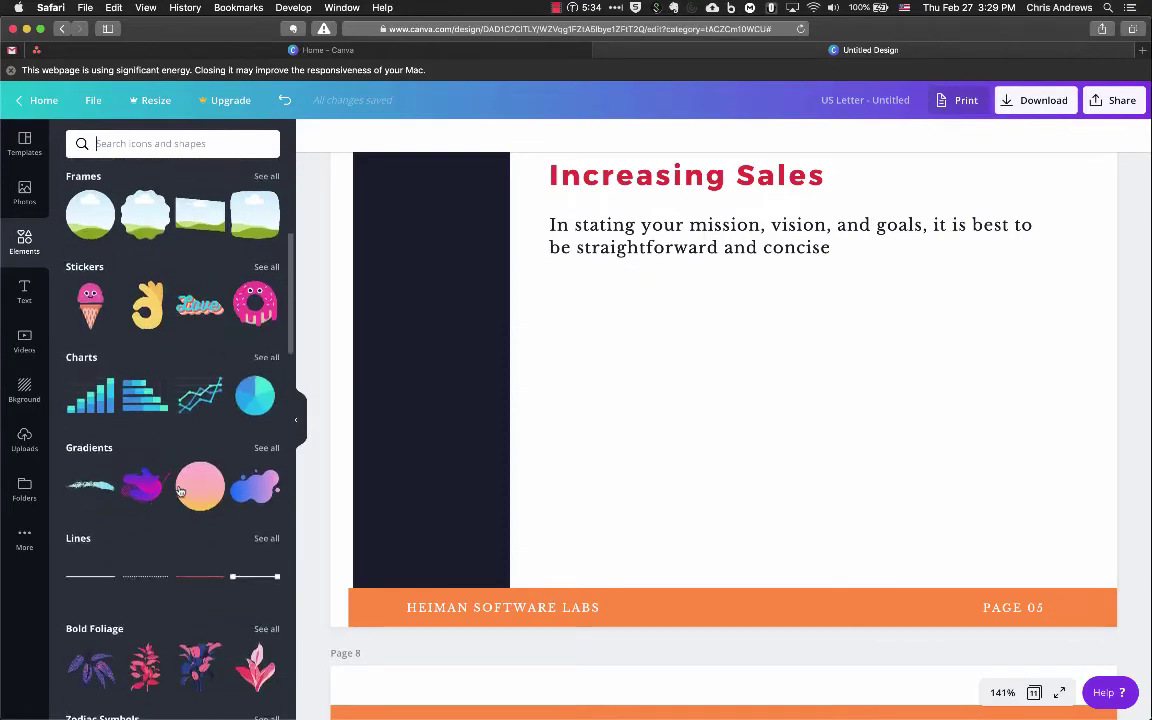
scroll(180, 490, up, 4)
scroll(180, 490, up, 1)
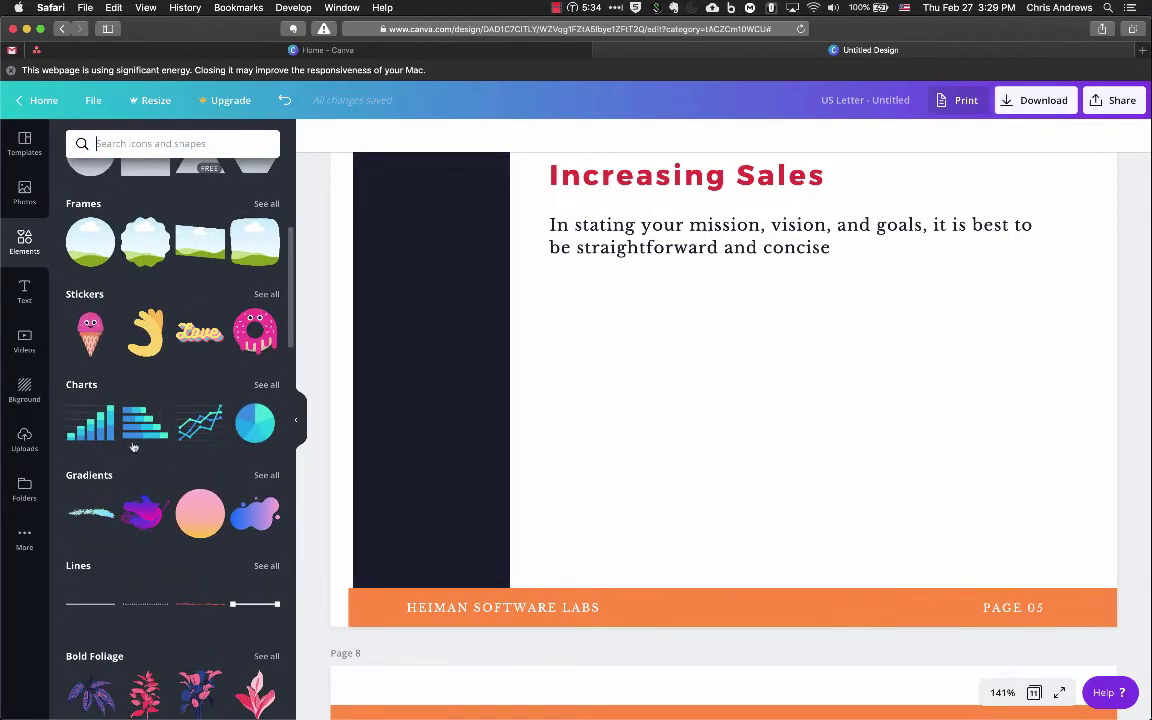
click(266, 388)
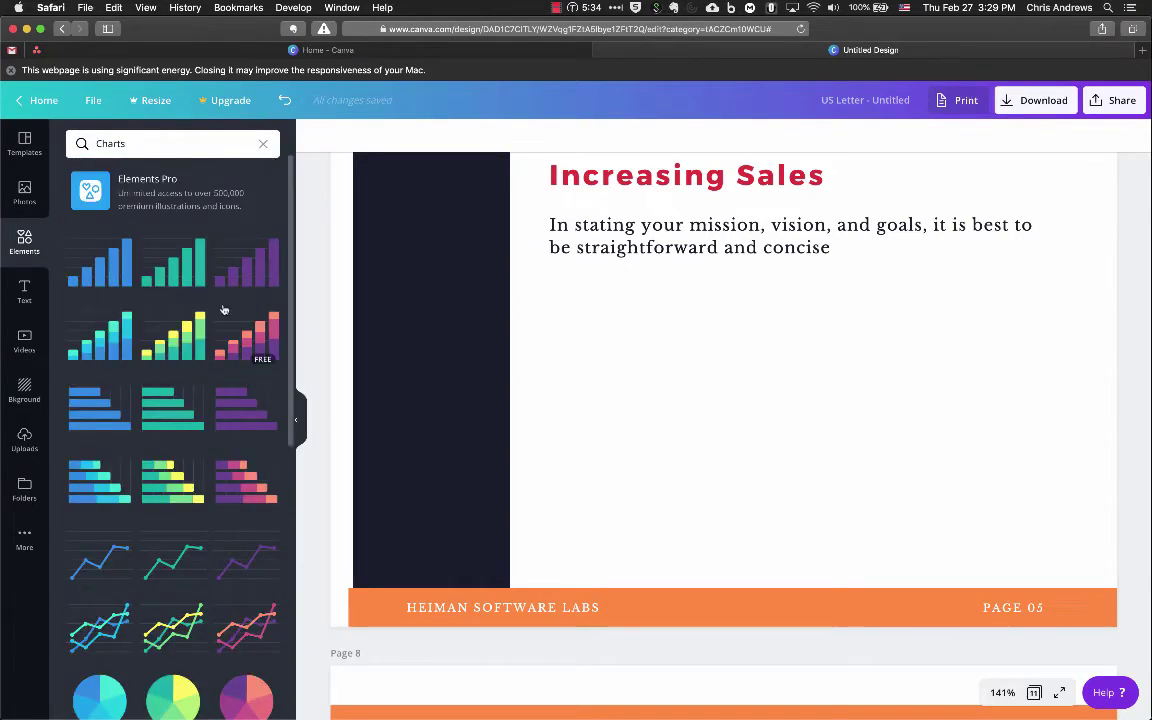
Add the green single-line chart from the Charts collection to page 7 and move it down toward the footer
scroll(224, 310, down, 10)
scroll(224, 310, up, 10)
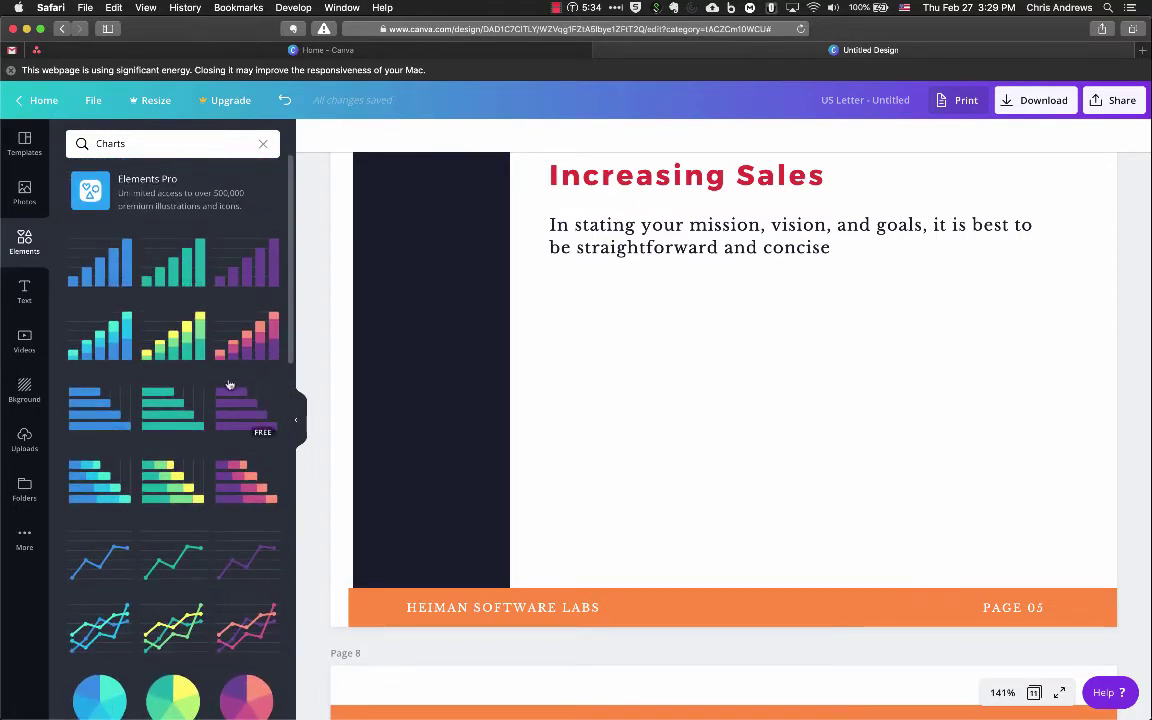
scroll(229, 385, down, 10)
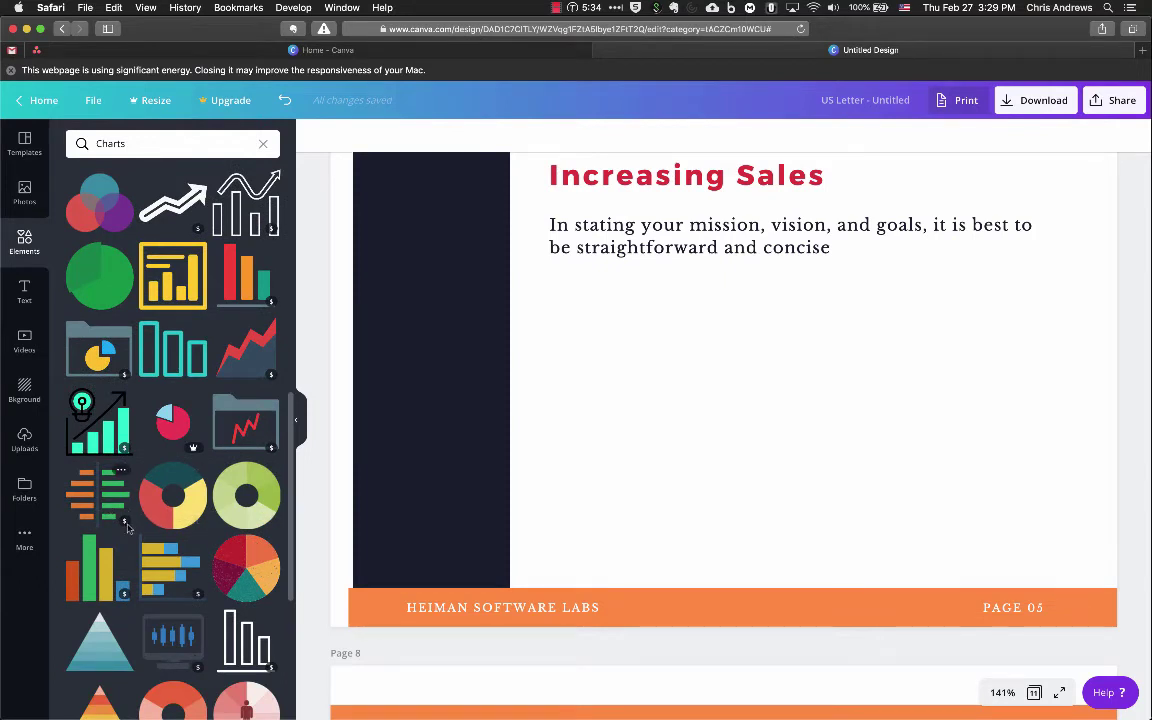
scroll(150, 510, up, 10)
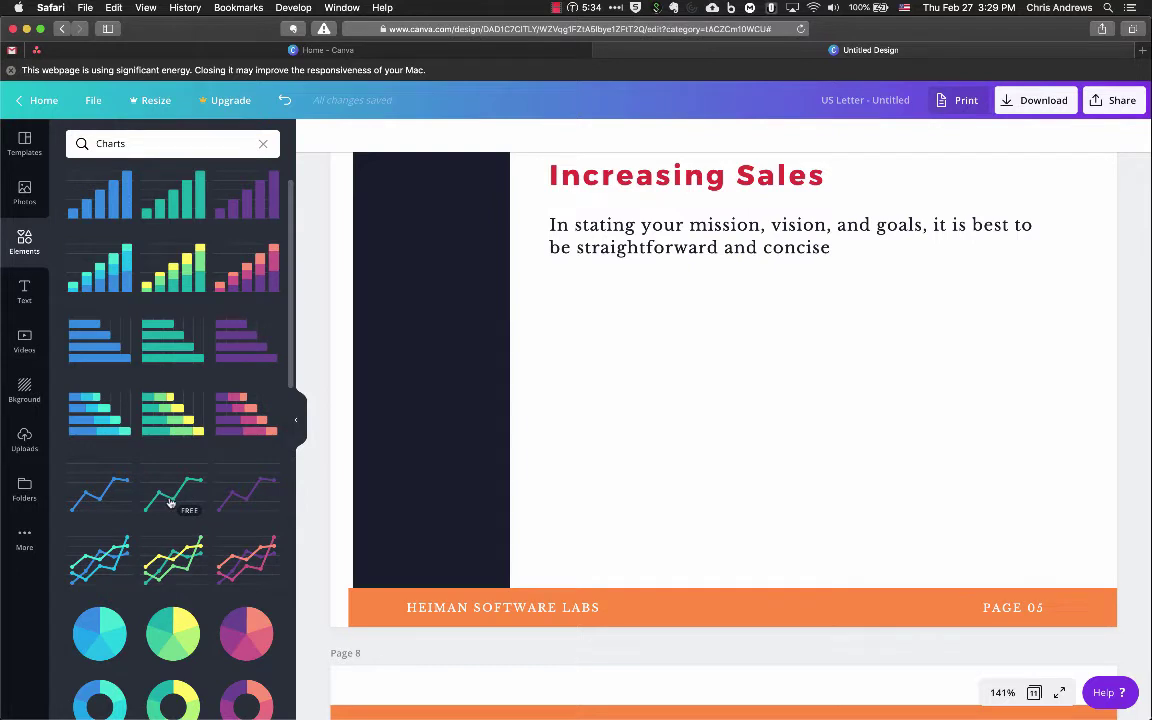
click(170, 503)
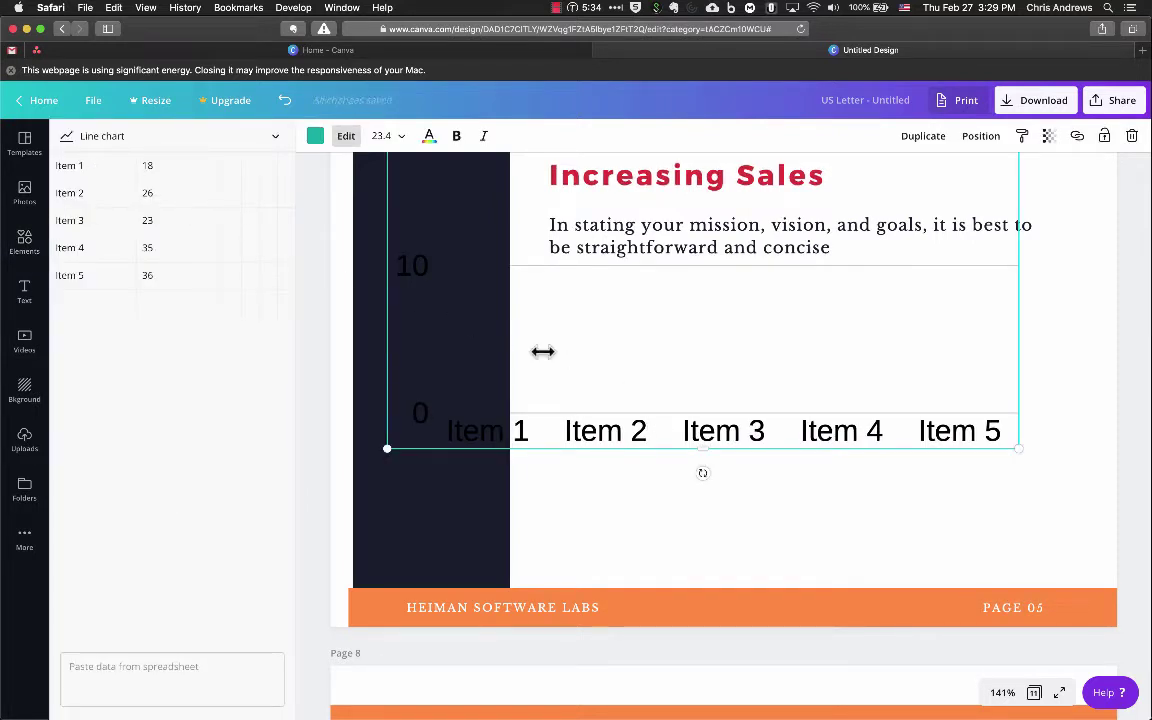
drag(592, 329, 684, 481)
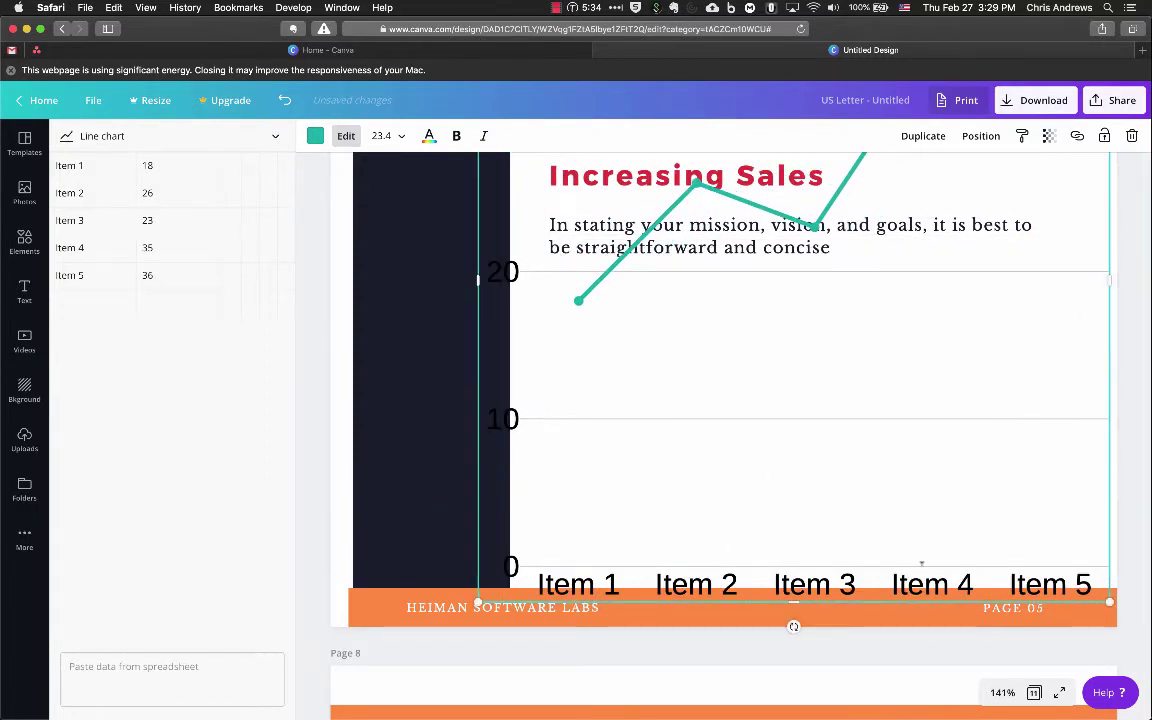
Shorten the new line chart to fit beneath the Increasing Sales text and set its labels to font size 8
click(1006, 692)
click(1000, 628)
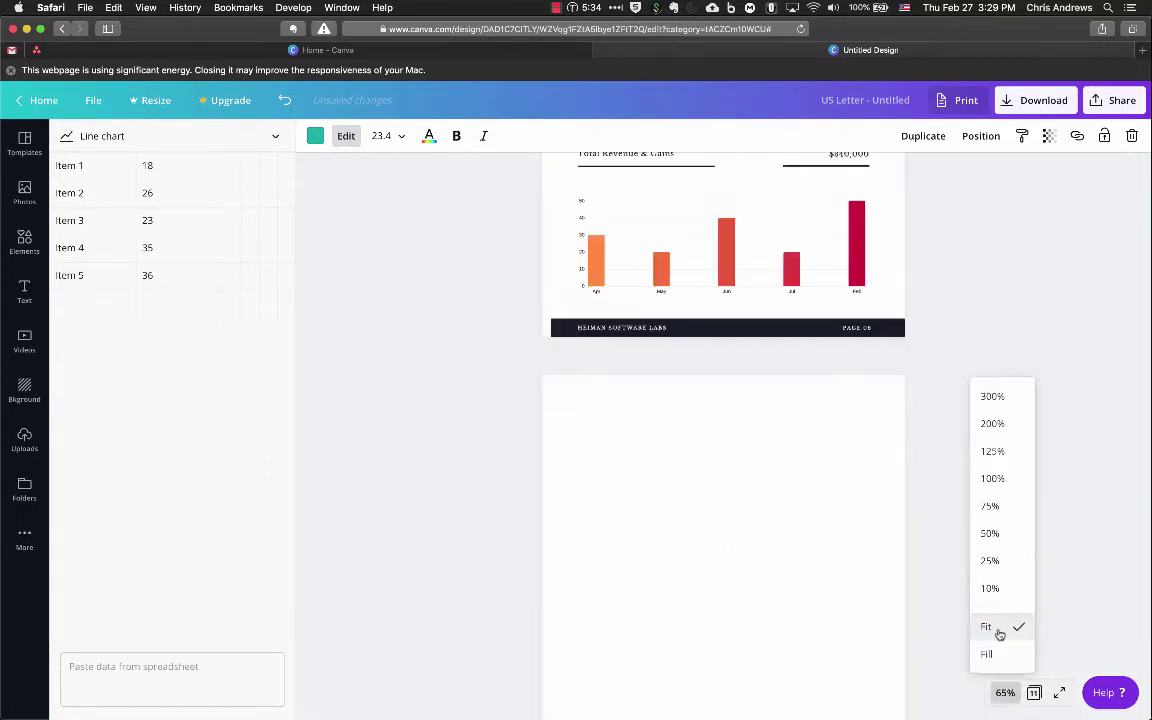
scroll(969, 374, down, 5)
scroll(969, 374, up, 10)
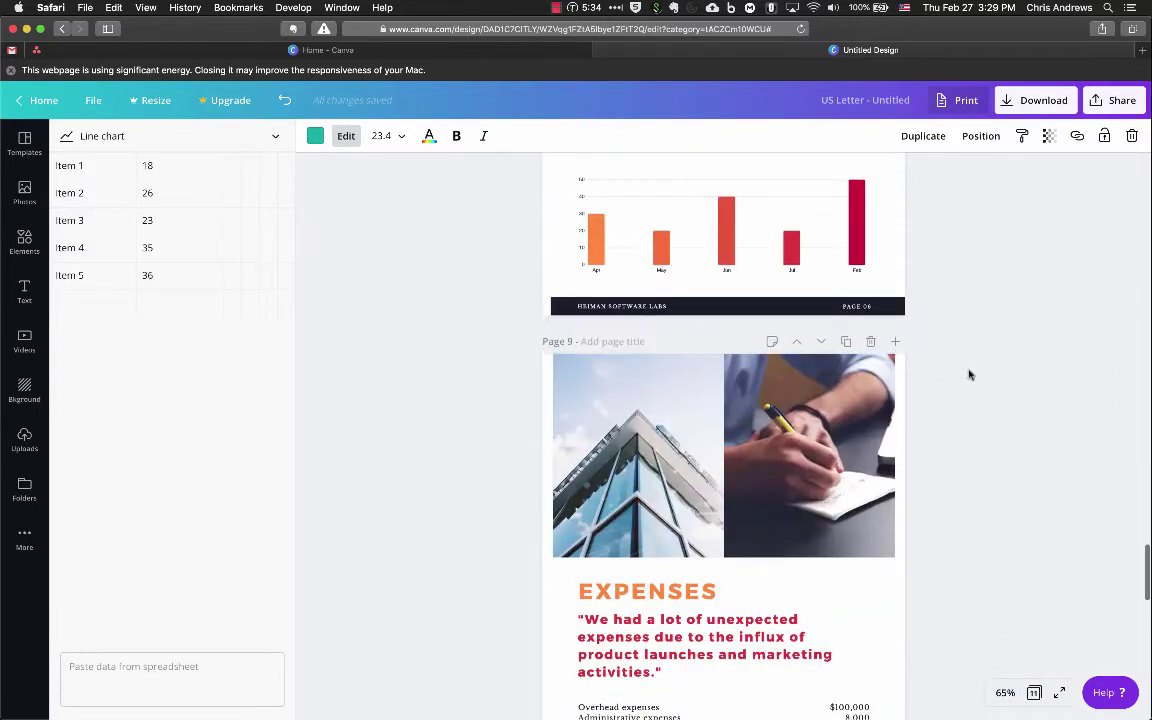
scroll(969, 374, up, 3)
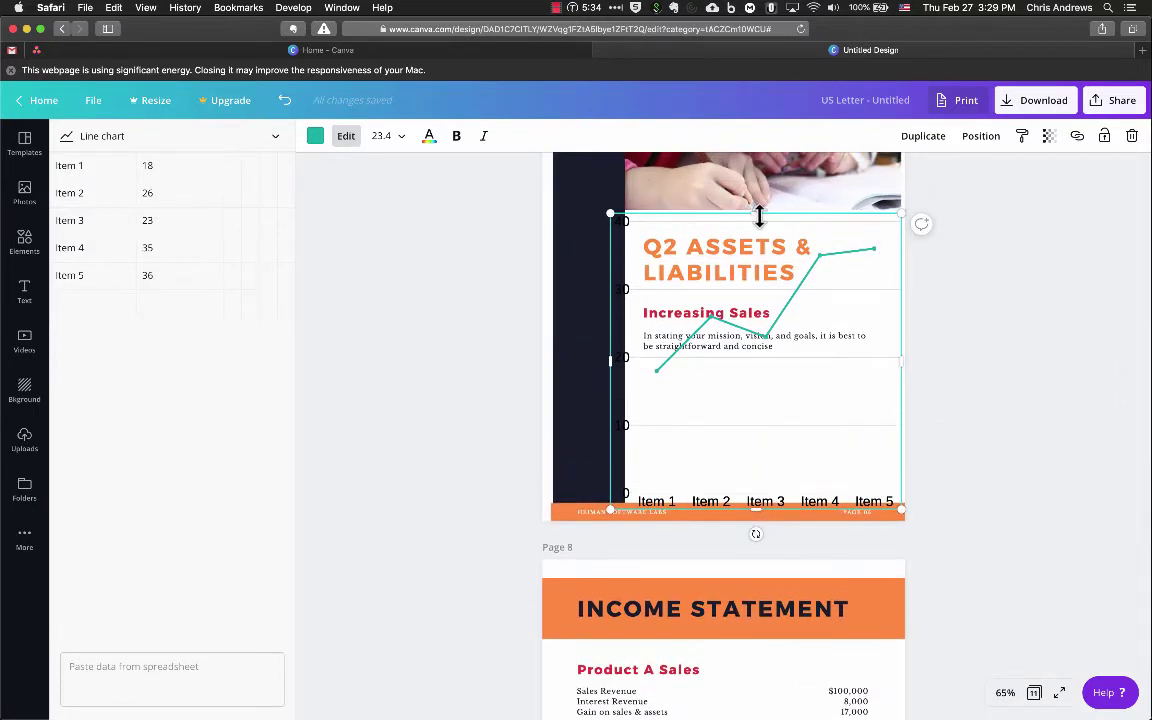
drag(759, 308, 758, 364)
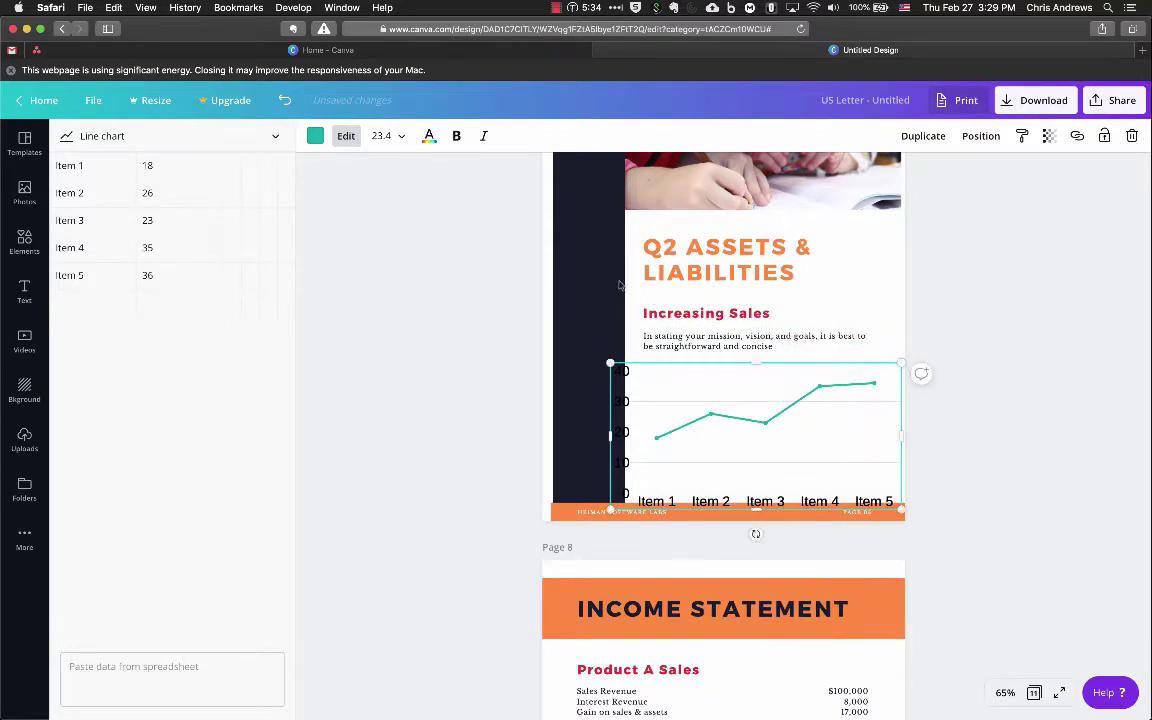
click(383, 133)
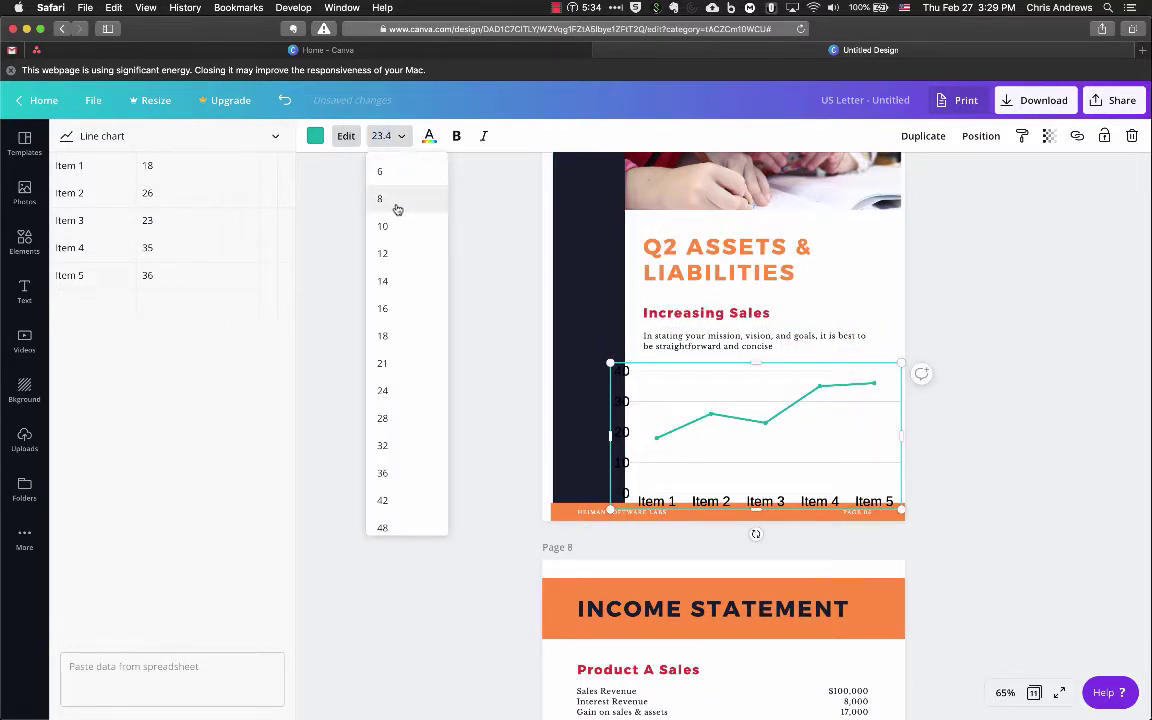
click(397, 200)
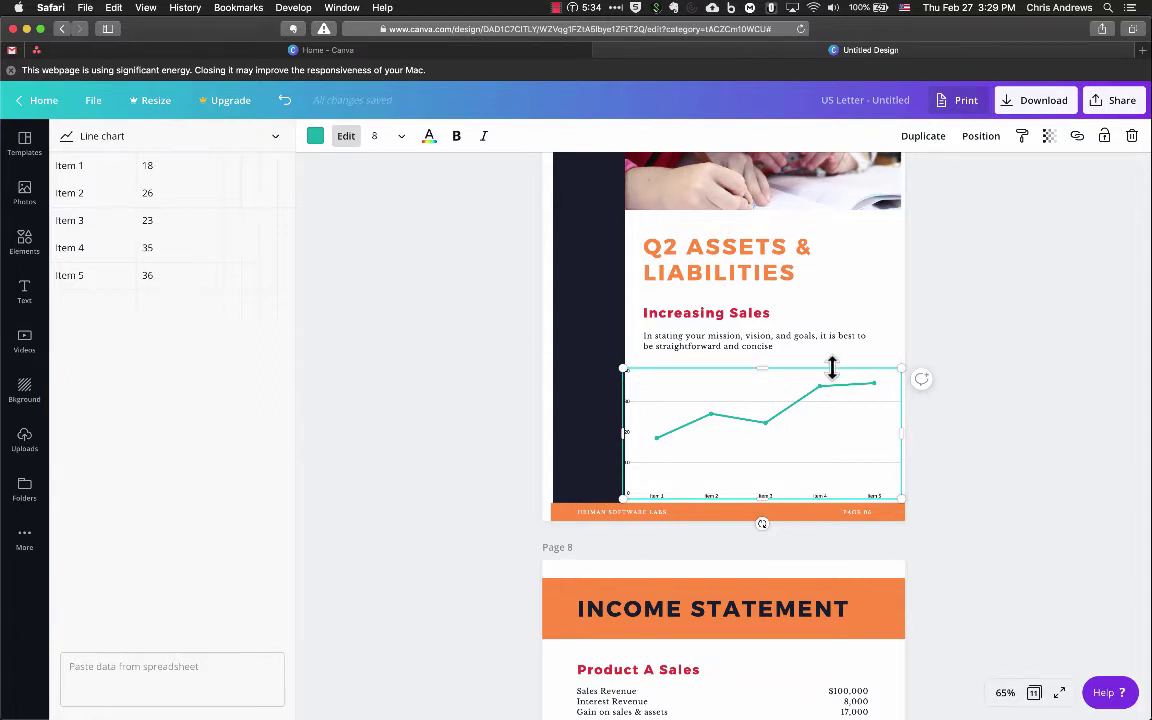
Set the line chart's Item 3 value to 40 and its Item 5 value to 10
click(166, 215)
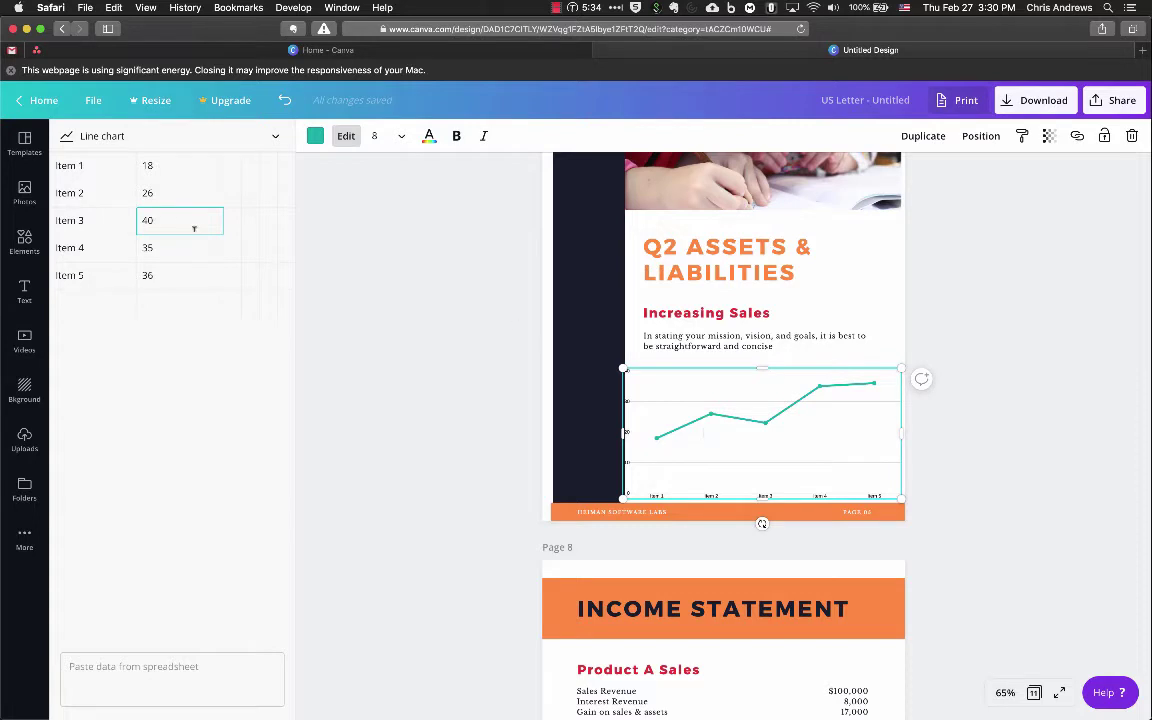
click(161, 242)
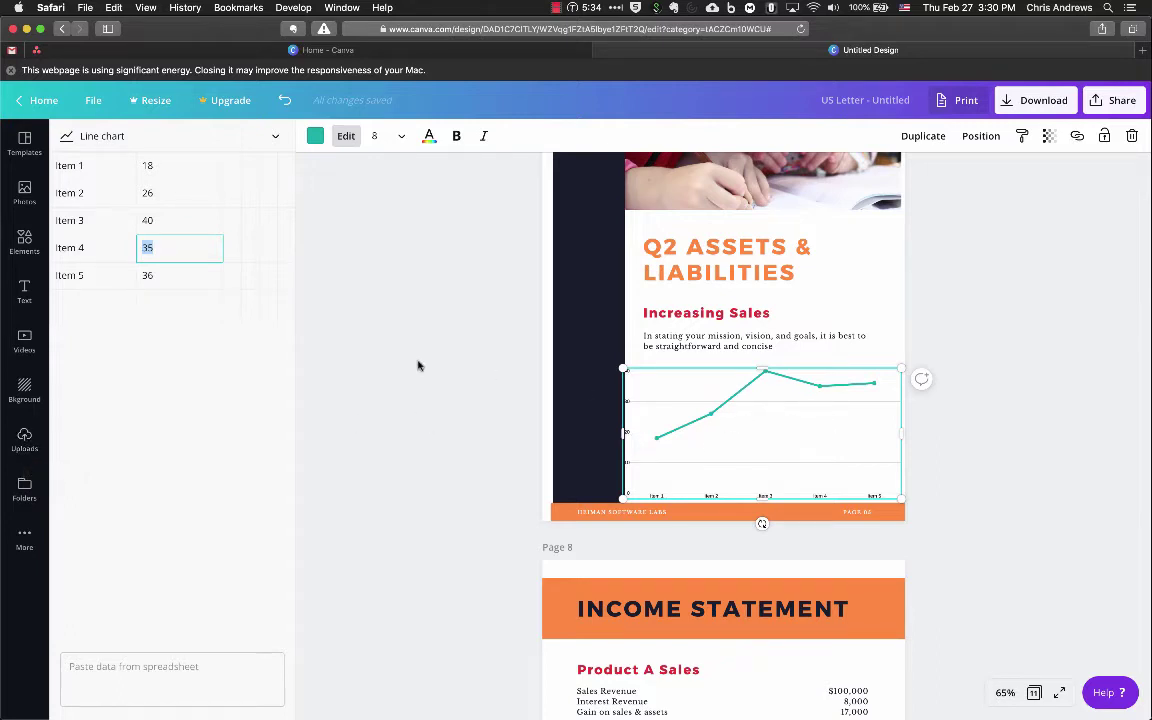
key(Tab)
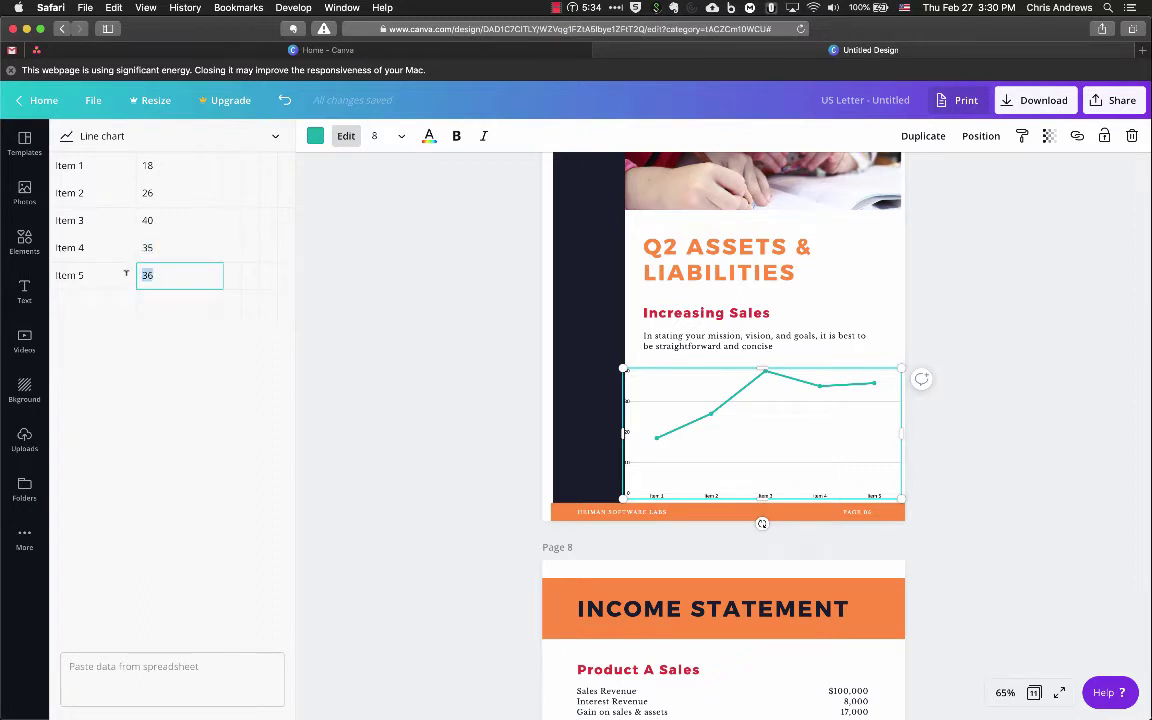
click(166, 221)
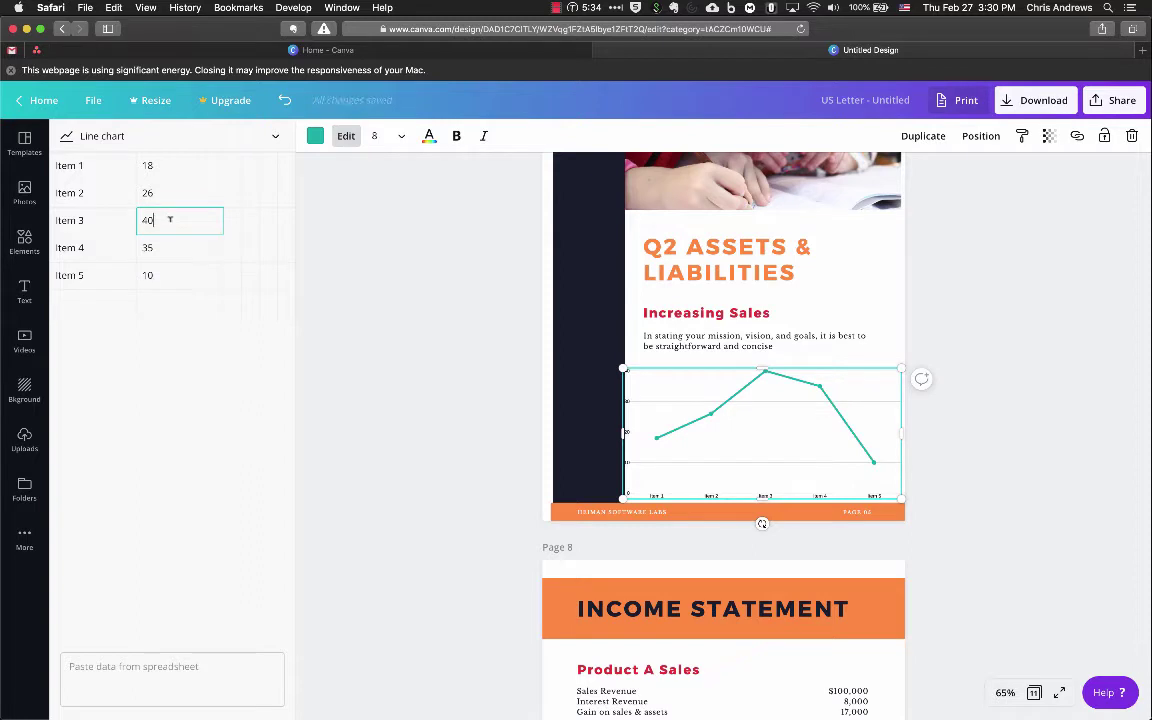
Convert the line chart to a row chart, and make it taller and slightly narrower within the page's white area
click(273, 137)
click(199, 132)
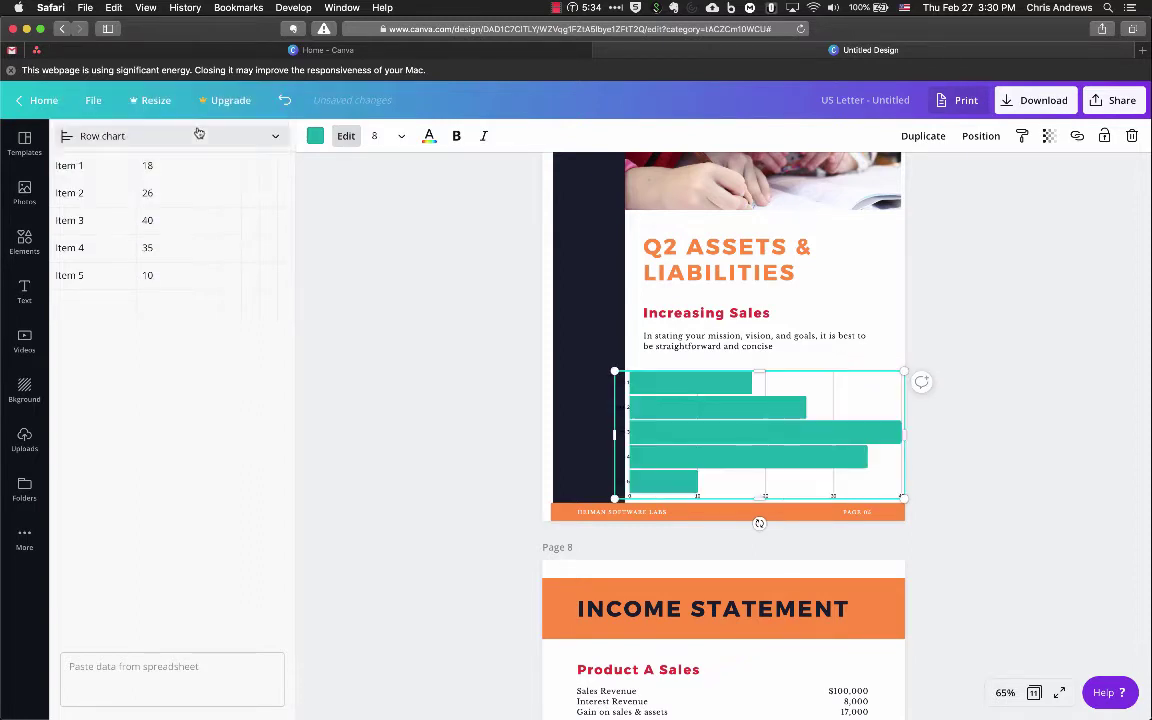
drag(763, 374, 758, 306)
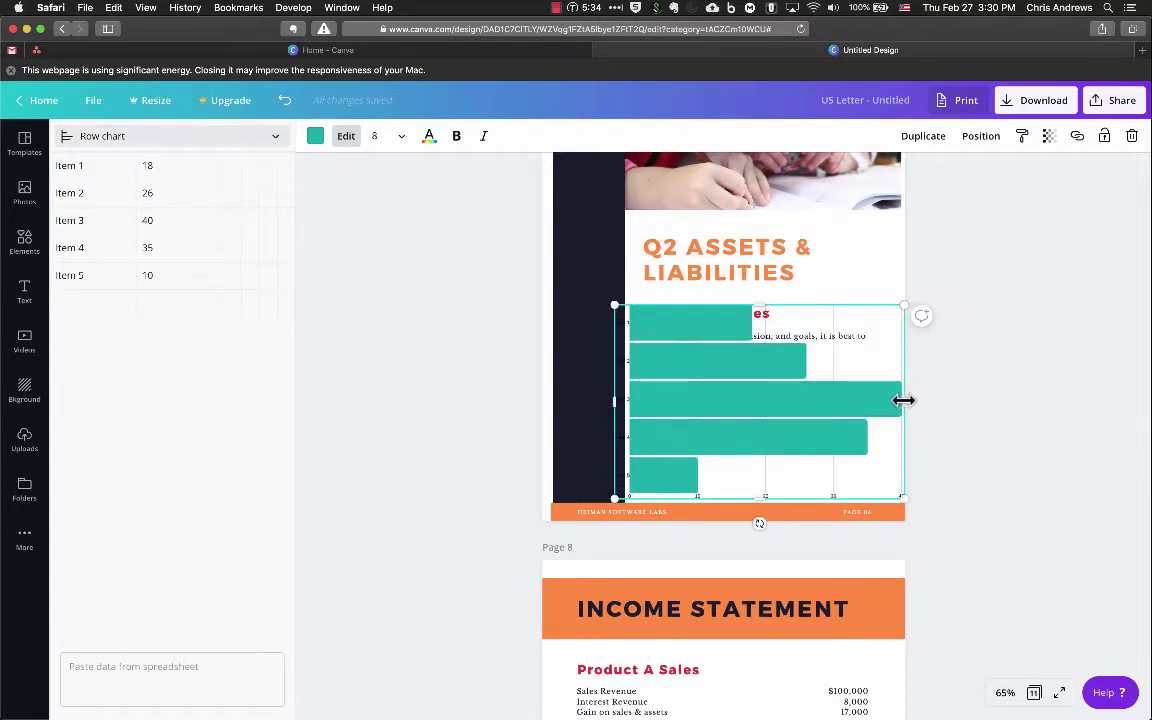
drag(861, 400, 882, 400)
drag(789, 404, 800, 404)
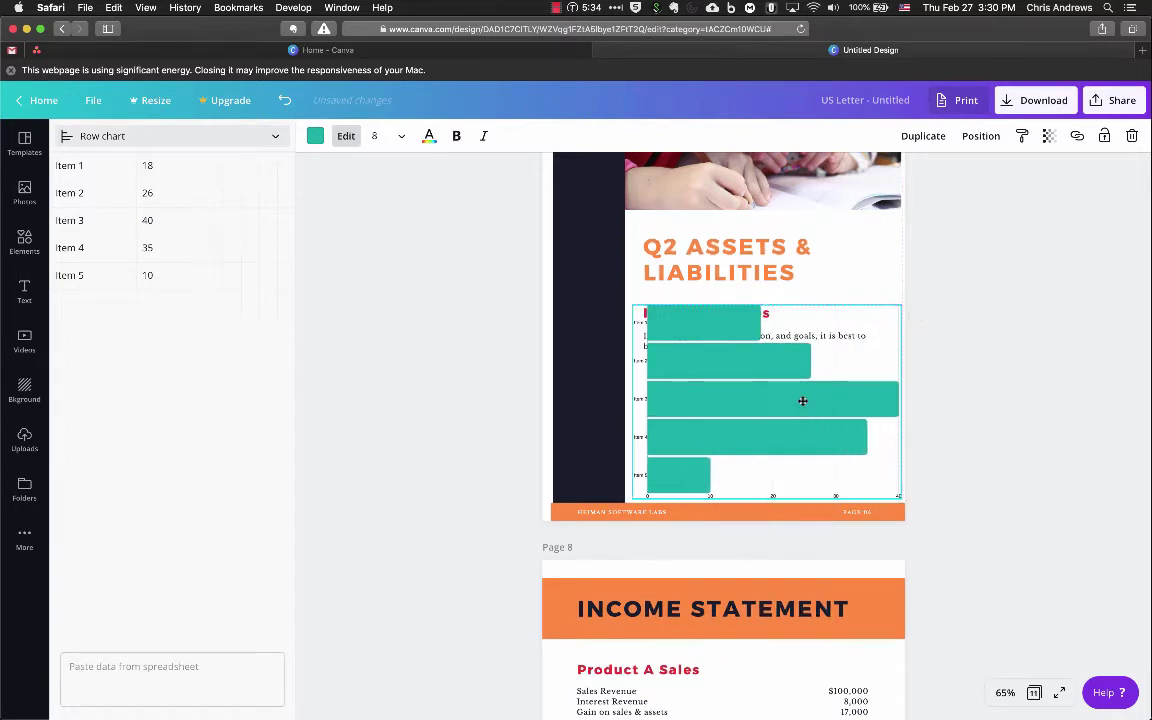
Color the row chart's bars with the document's orange and its labels with the document's red
click(314, 136)
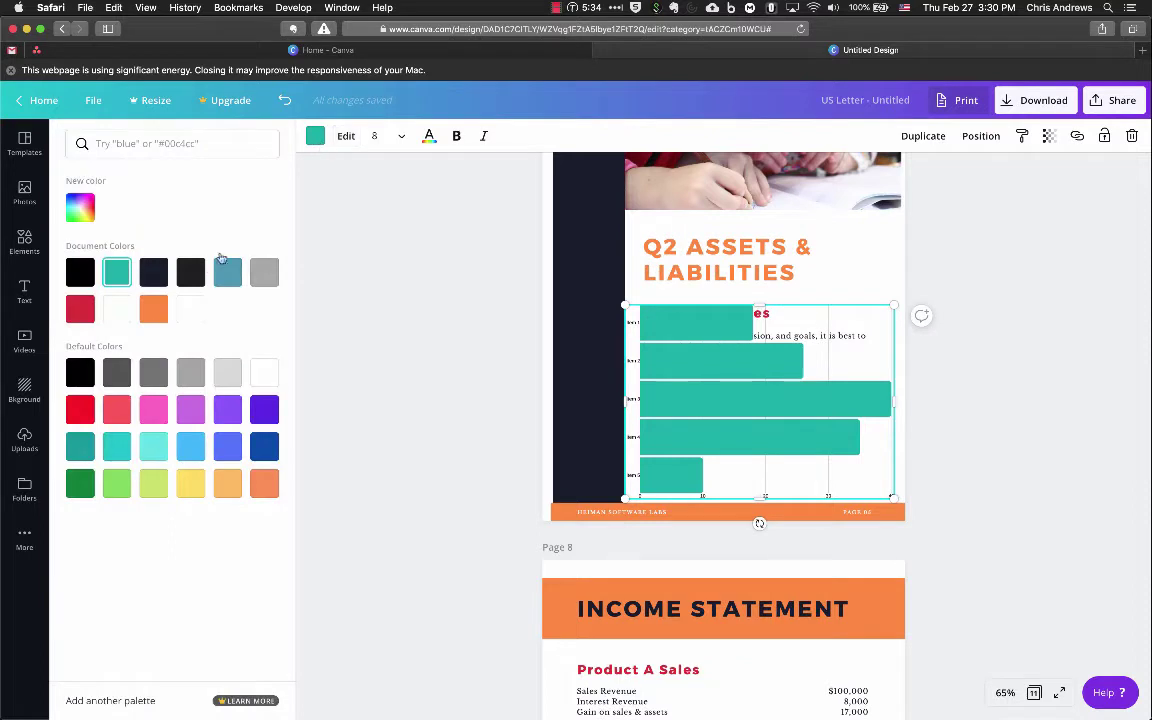
click(155, 309)
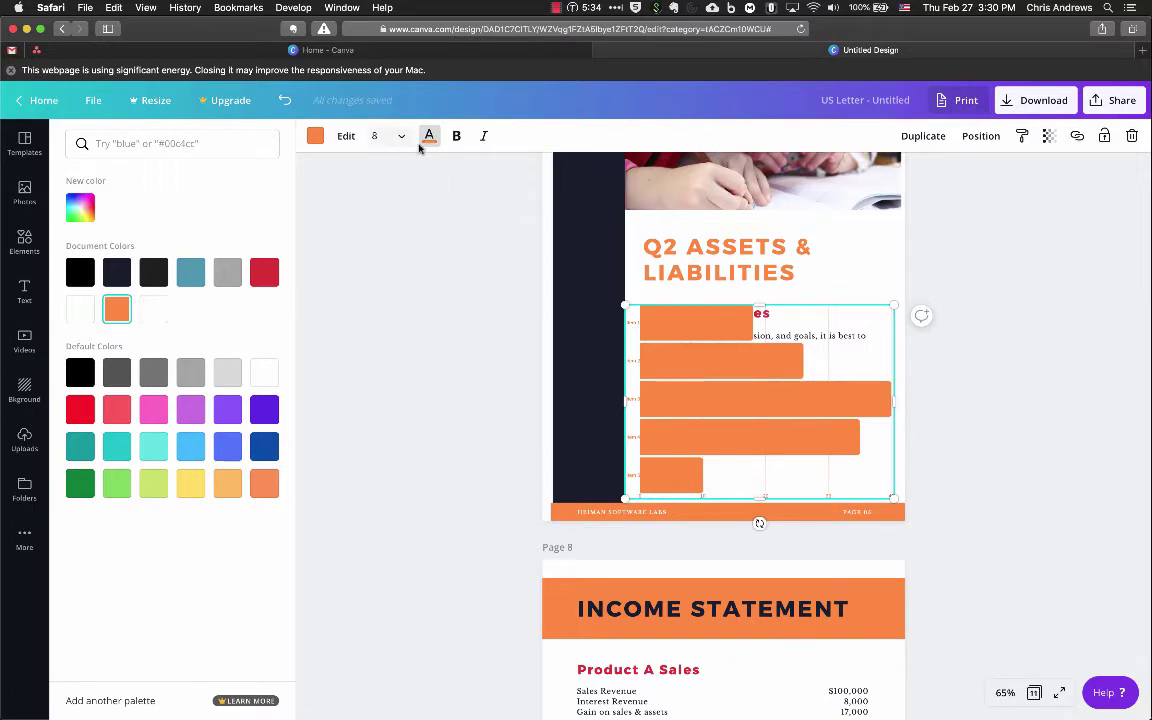
click(116, 272)
click(265, 276)
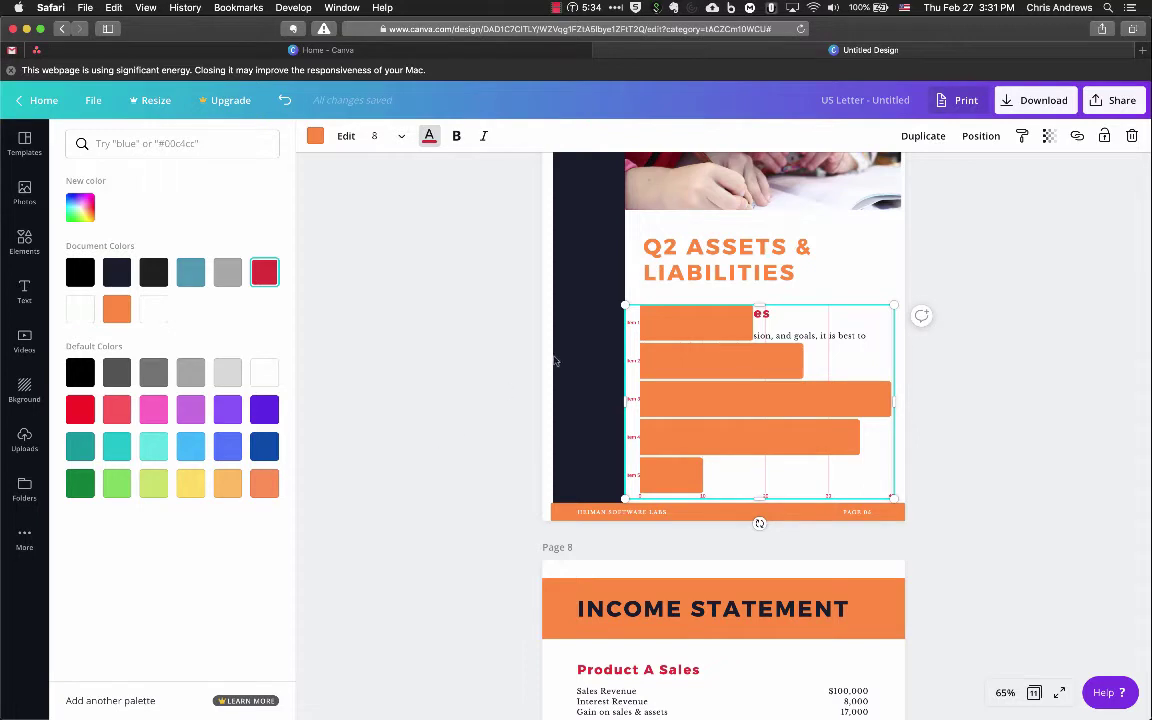
Show all available charts in the elements library again
click(25, 243)
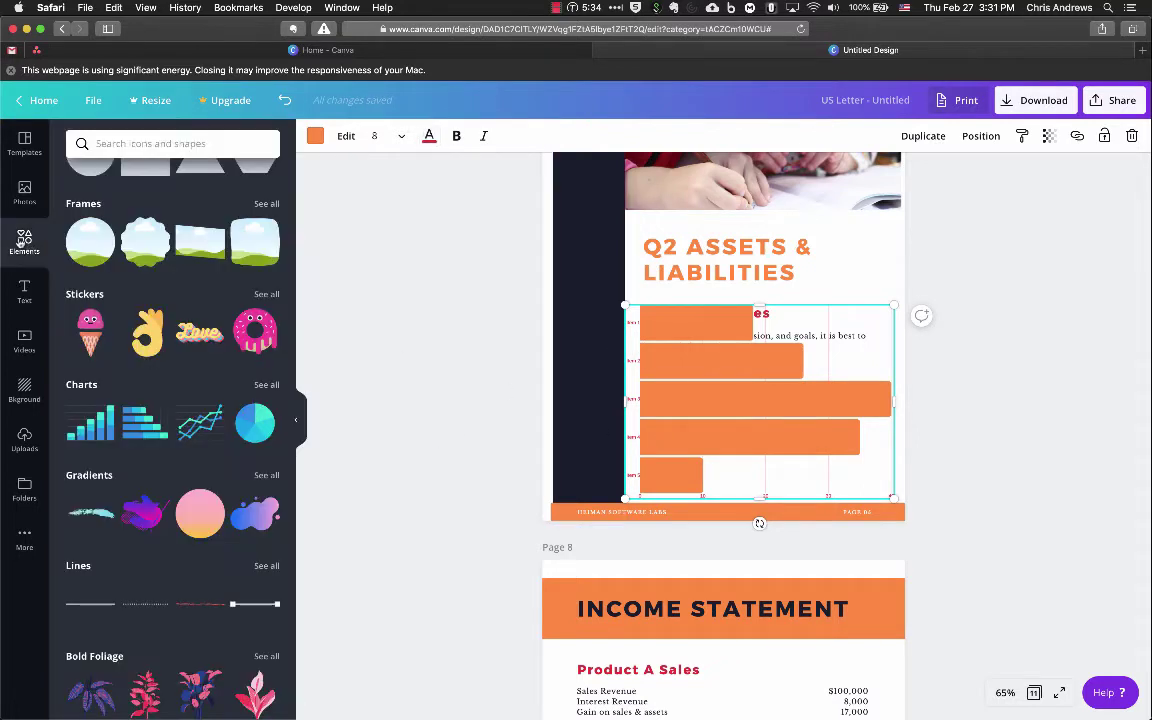
click(266, 386)
click(743, 407)
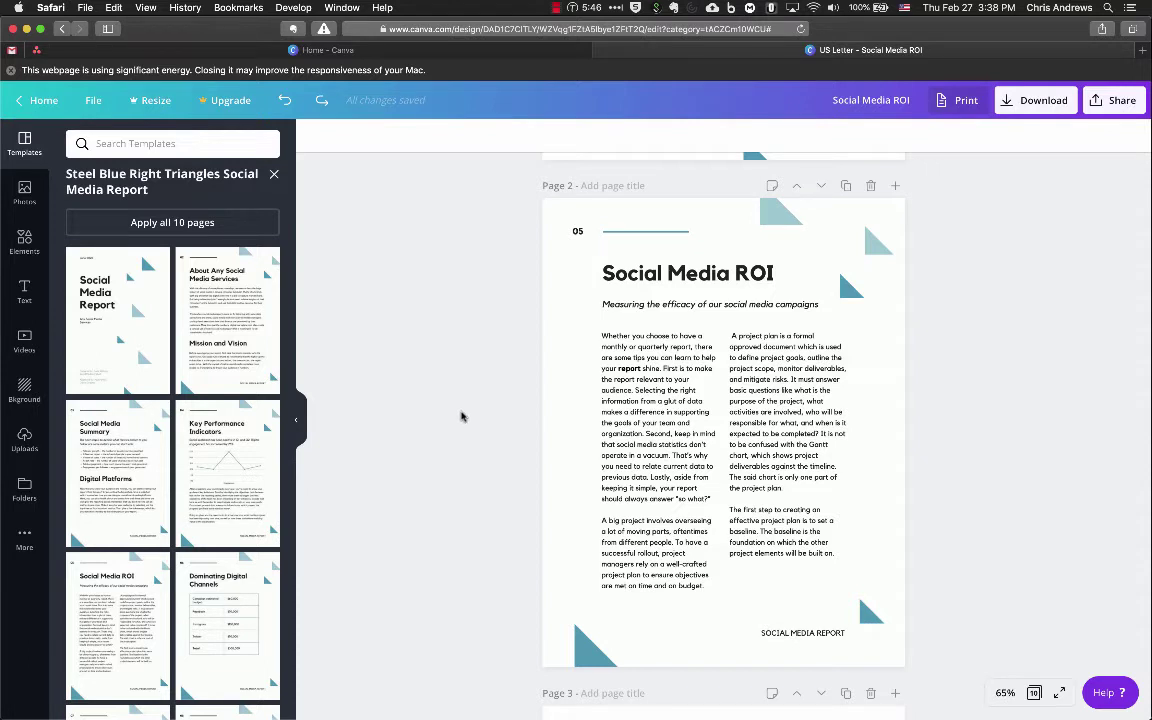
Review the report's pages through the budget breakdown and Q2 assets pages, and return to the Social Media Report cover
scroll(461, 416, up, 5)
scroll(461, 416, down, 6)
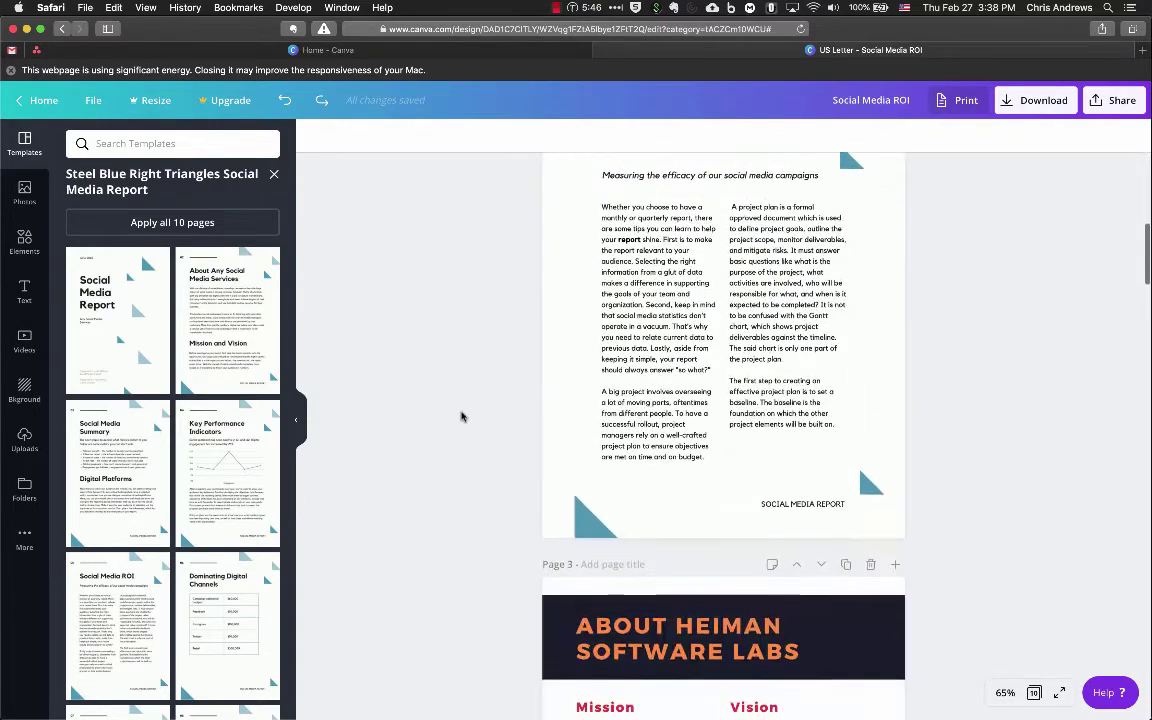
scroll(461, 416, down, 8)
scroll(461, 416, down, 15)
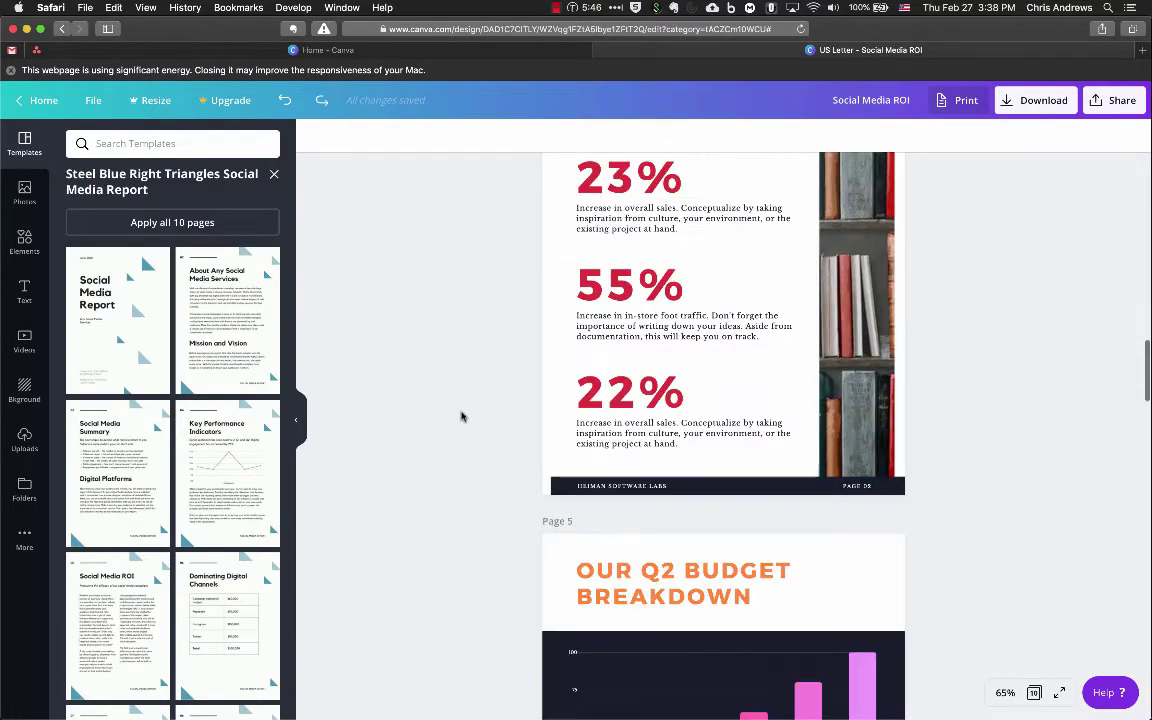
scroll(461, 416, up, 4)
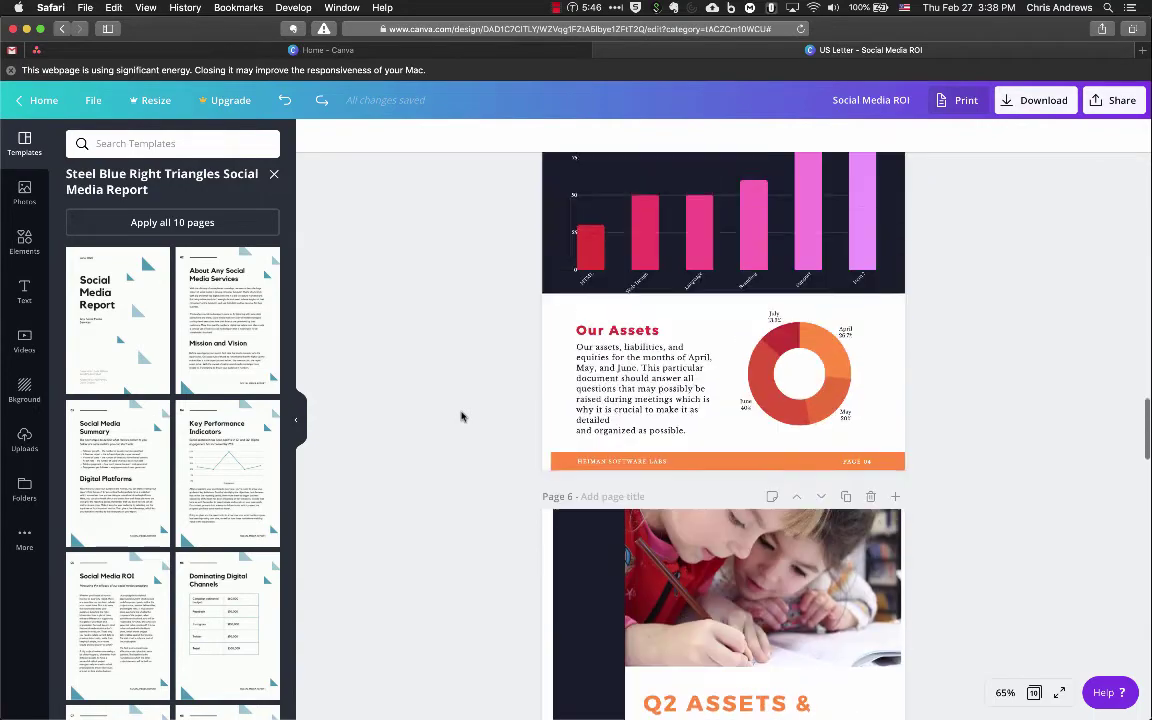
scroll(502, 383, up, 4)
scroll(502, 383, up, 15)
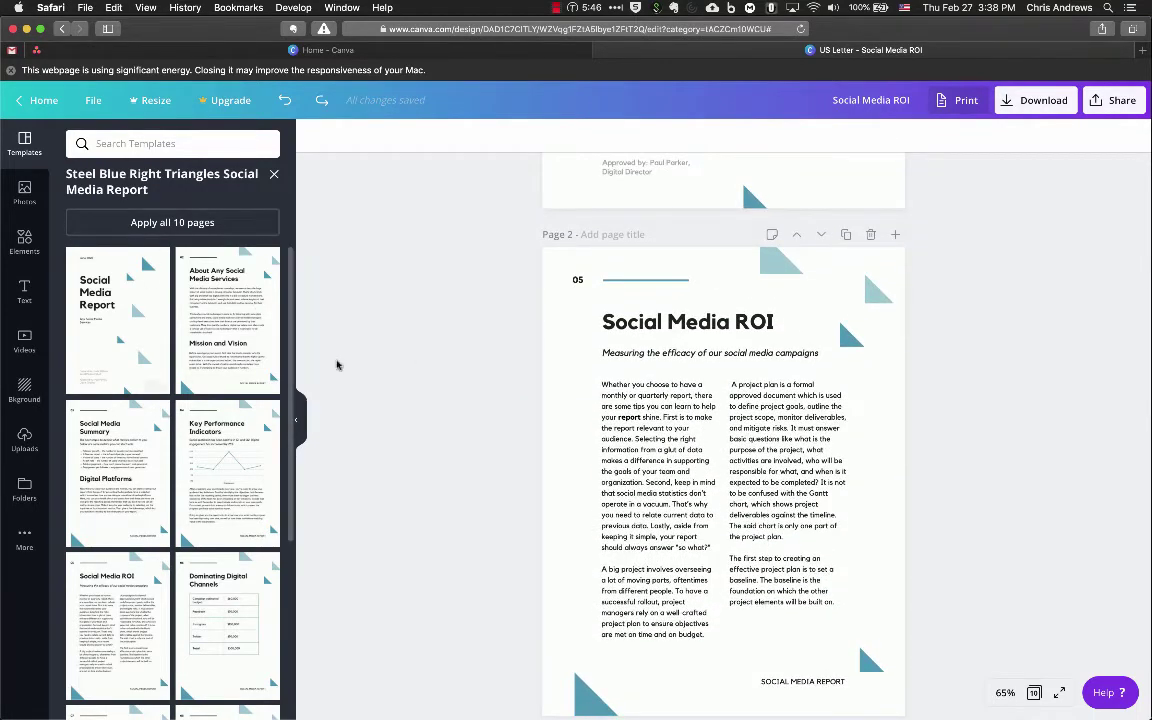
scroll(810, 236, up, 5)
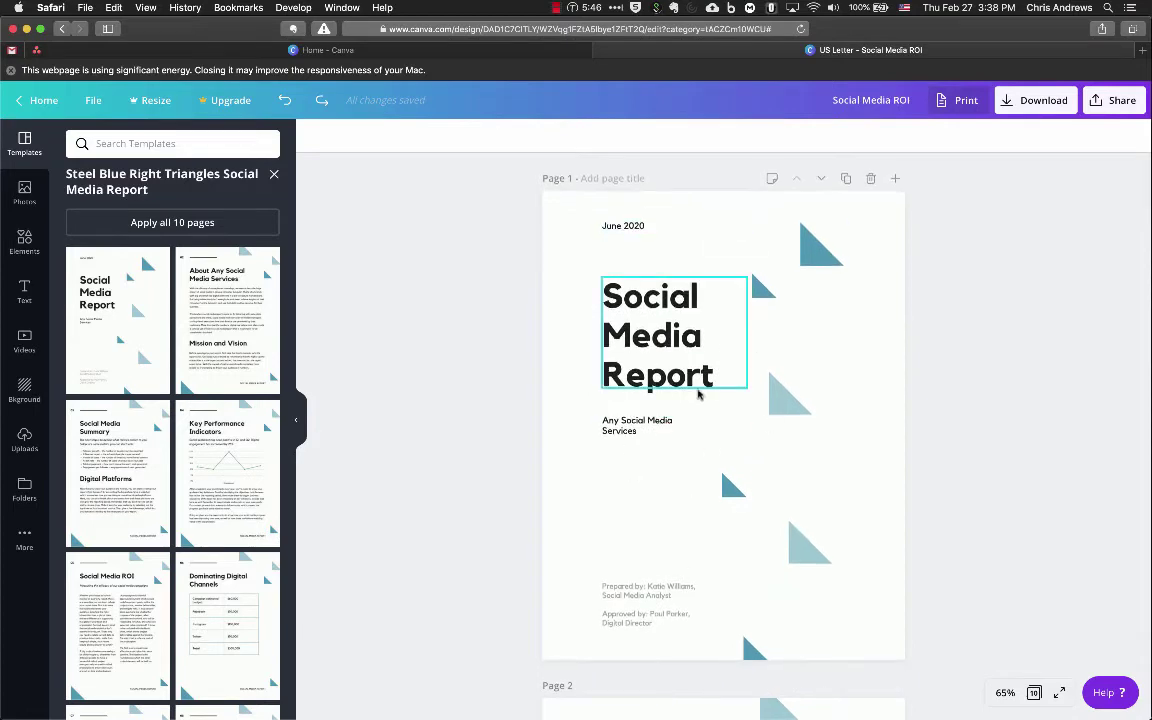
Examine the Social Media ROI page and look through the pages of the Steel Blue Right Triangles Social Media Report template
scroll(347, 465, down, 5)
scroll(453, 522, down, 5)
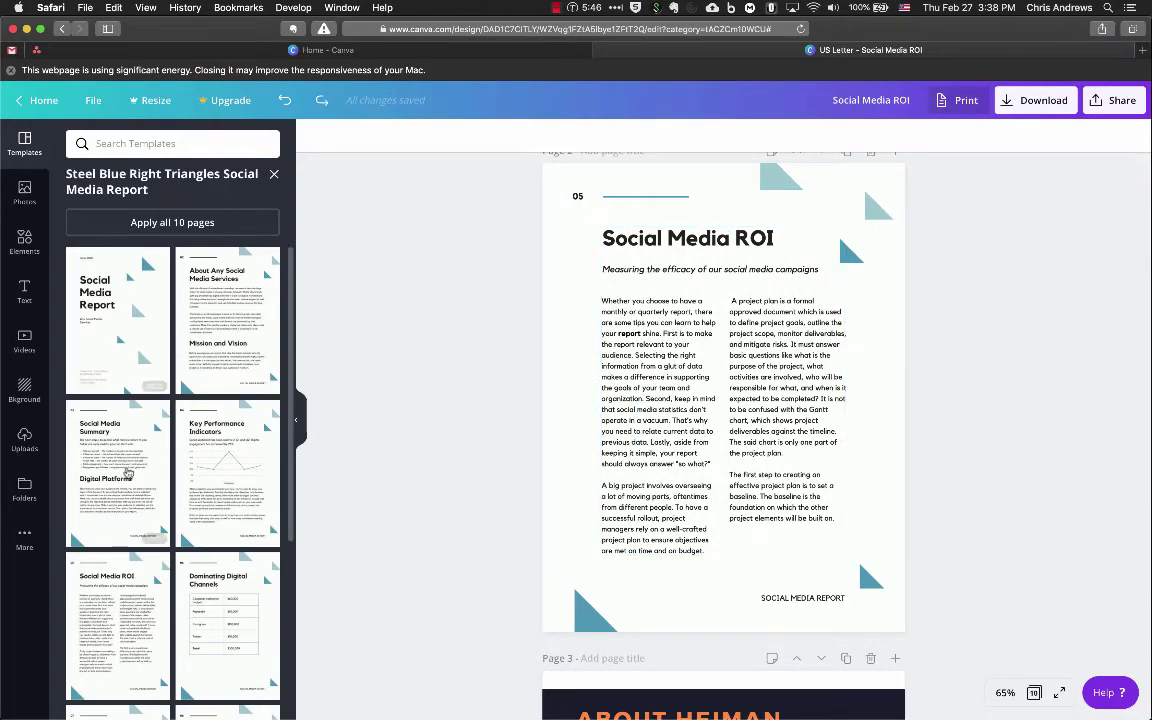
scroll(160, 420, down, 5)
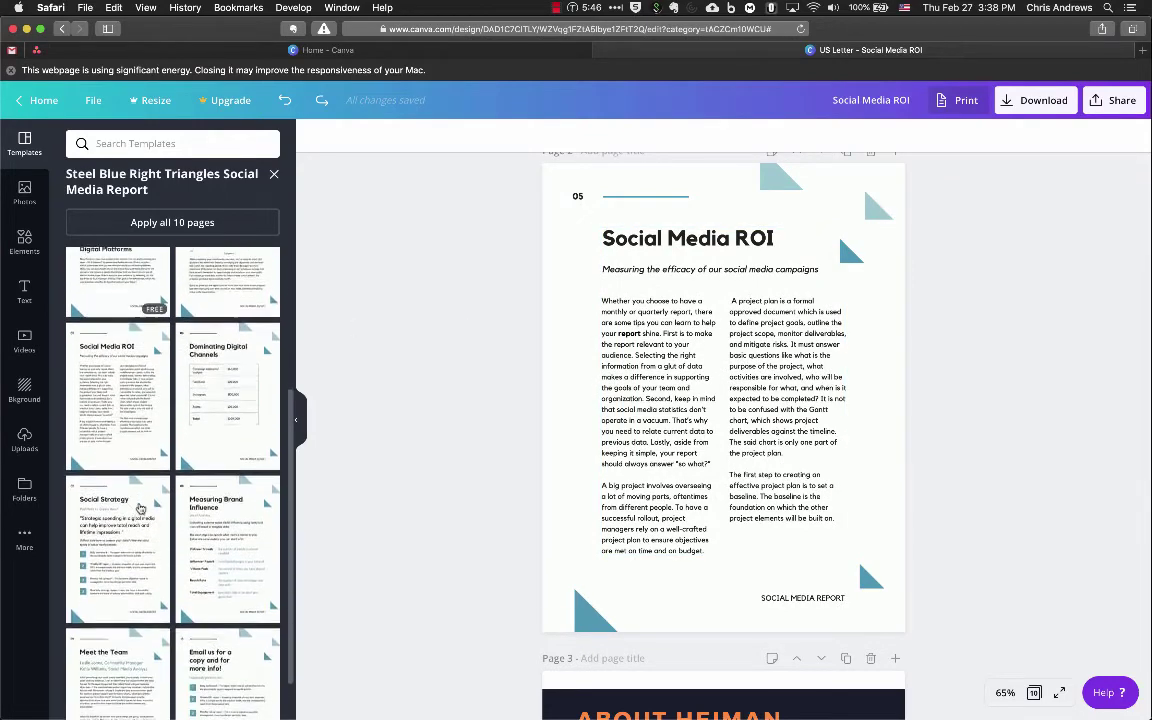
scroll(140, 509, up, 5)
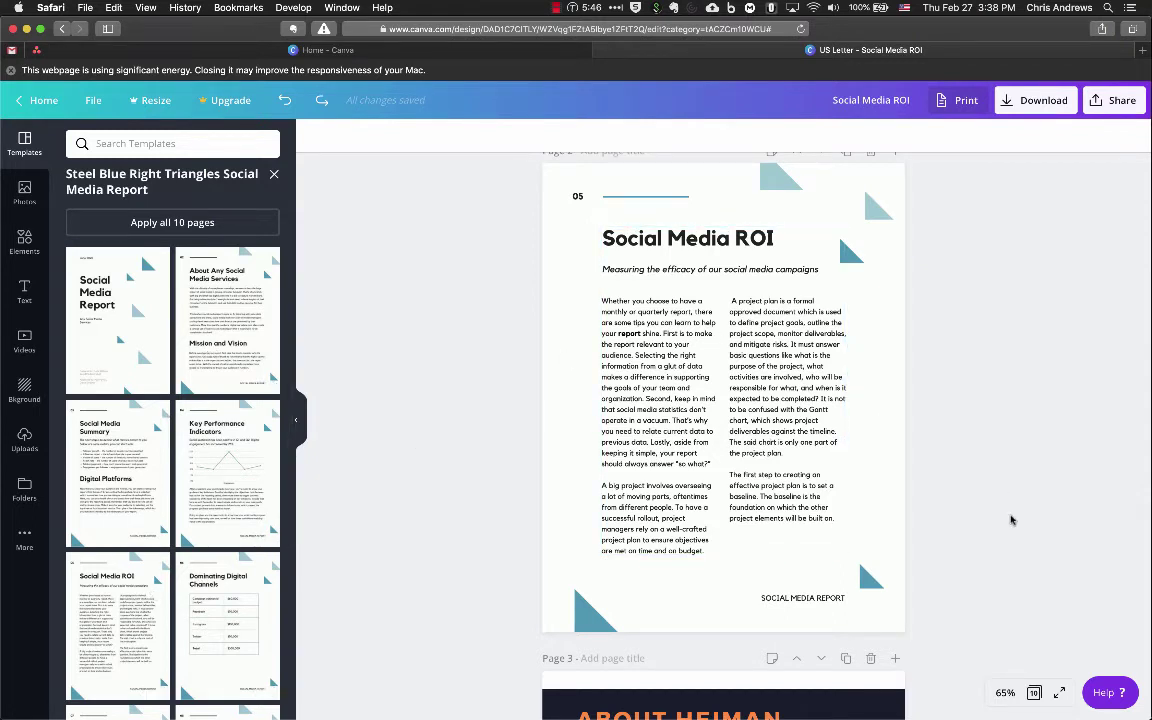
Enlarge the Social Media ROI page and examine its heading and two columns of body text from start to end
click(1005, 692)
click(1005, 627)
click(1005, 692)
click(1000, 652)
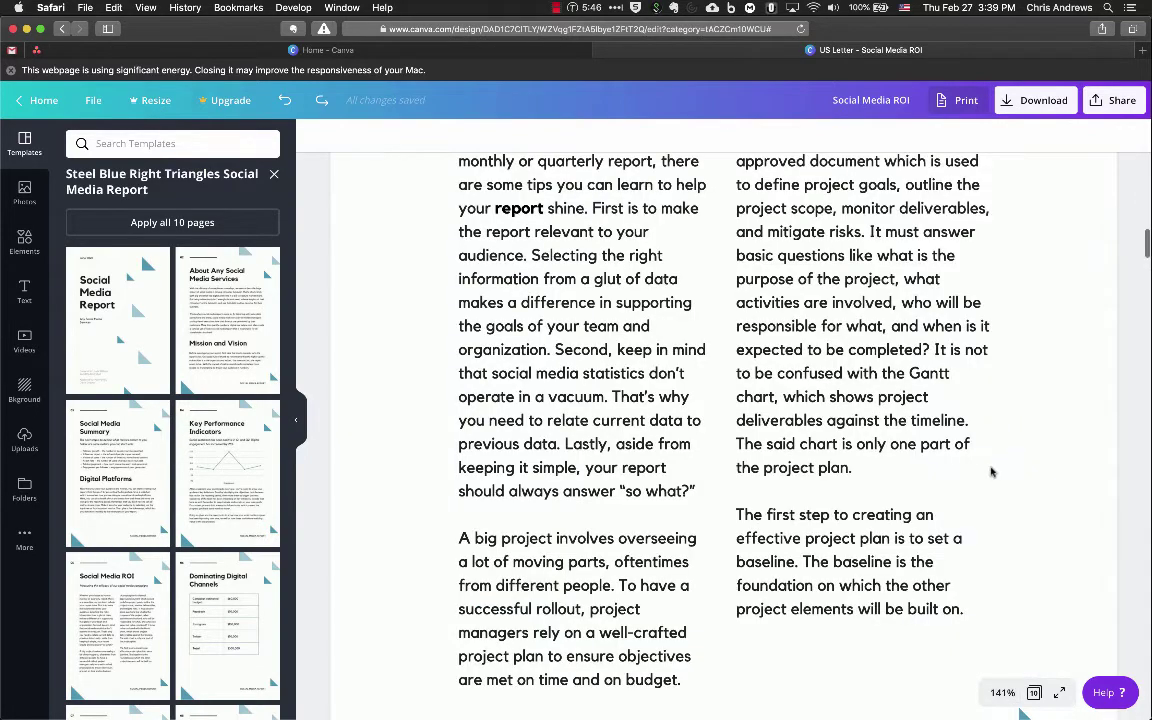
scroll(990, 461, up, 5)
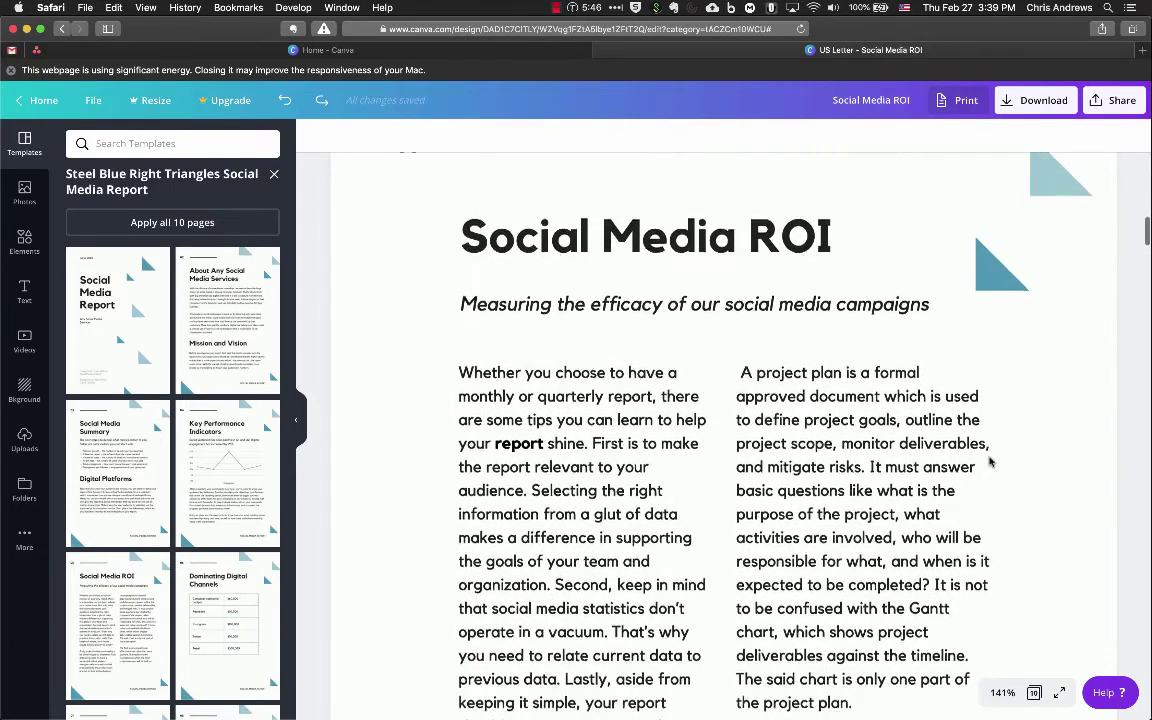
click(760, 468)
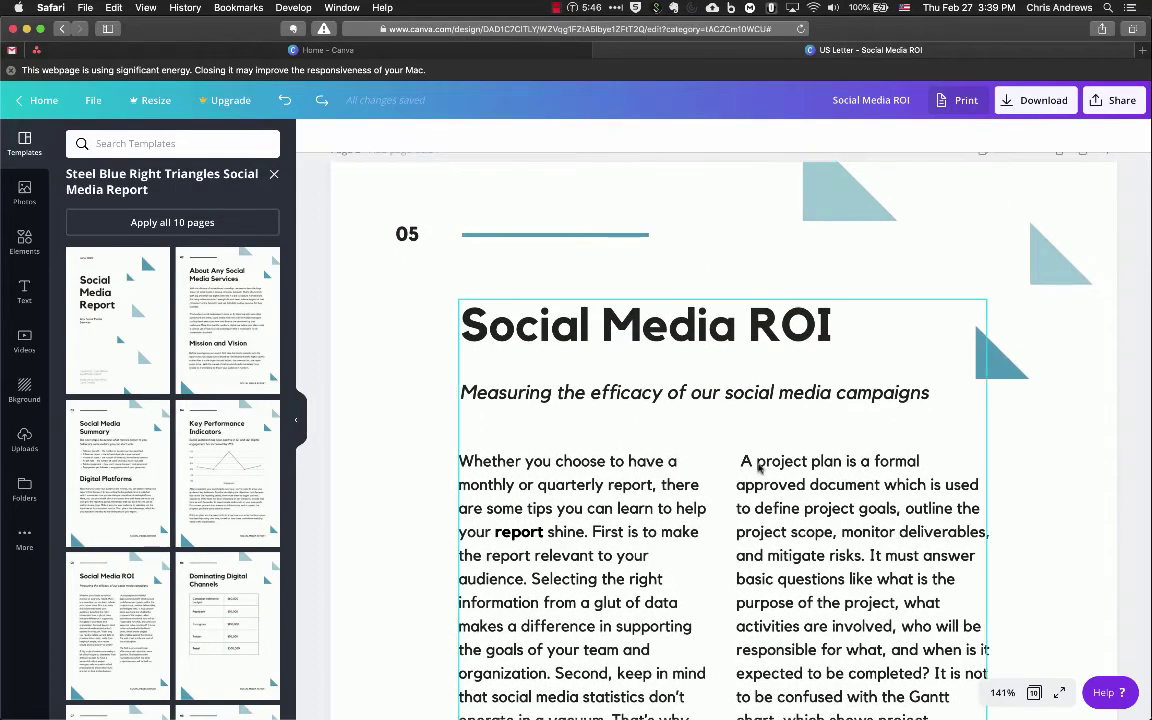
scroll(760, 468, down, 2)
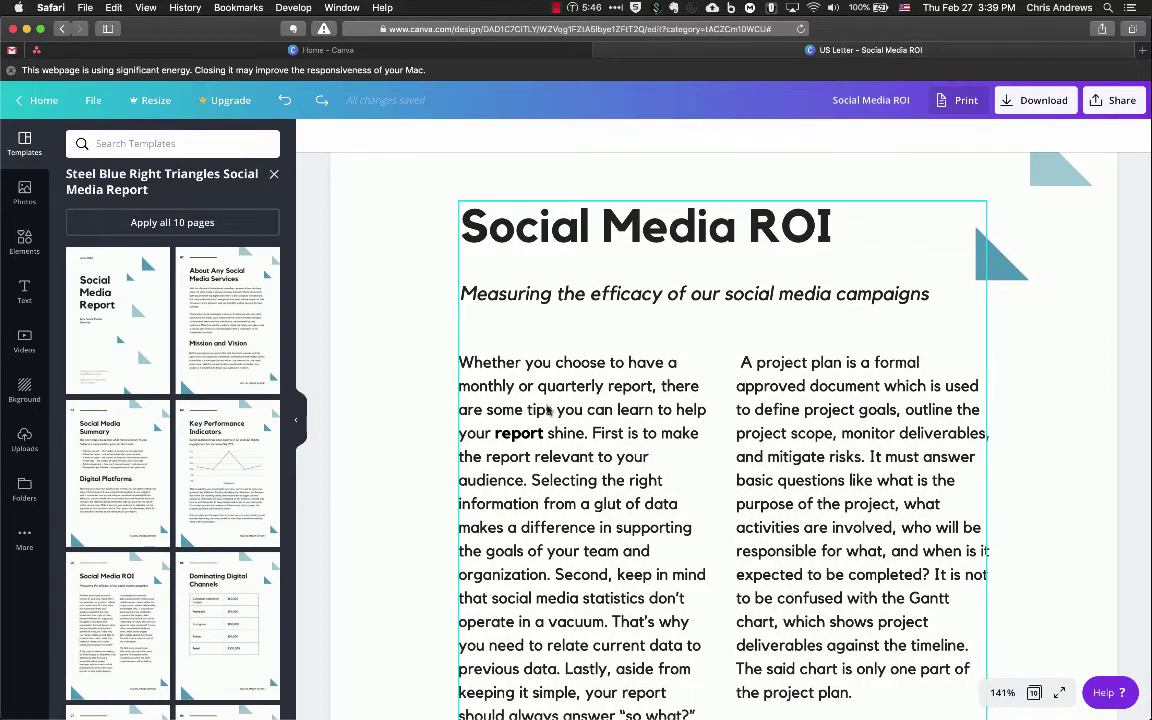
click(546, 403)
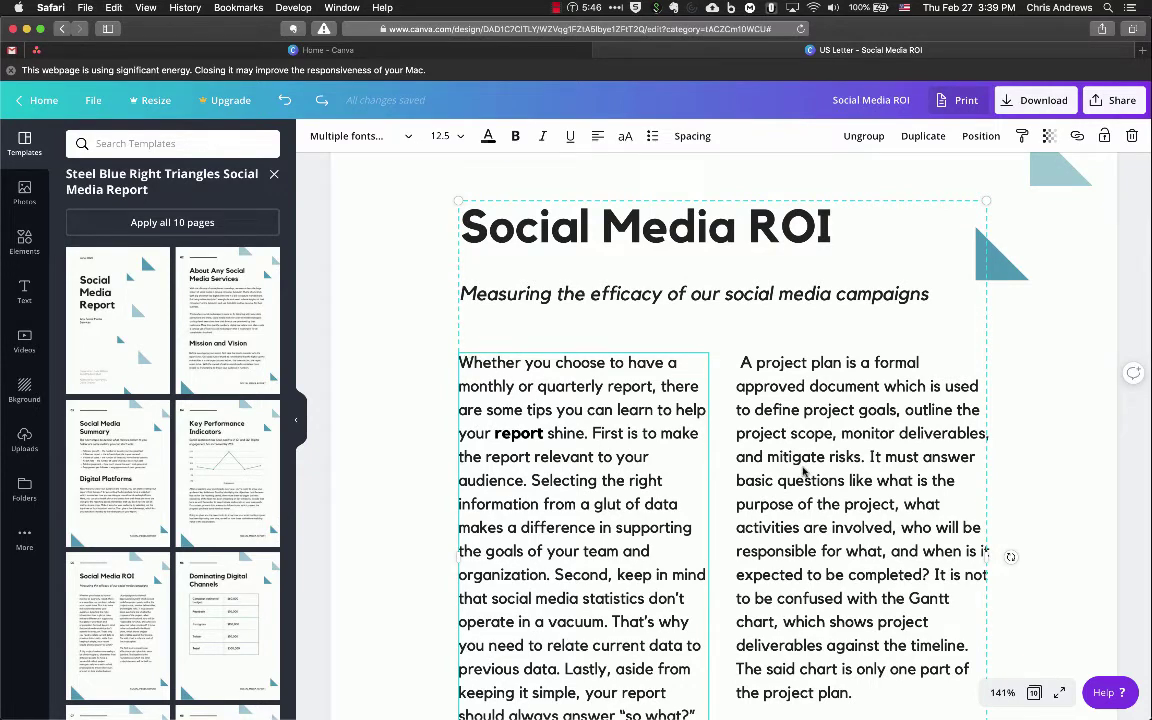
scroll(803, 472, down, 7)
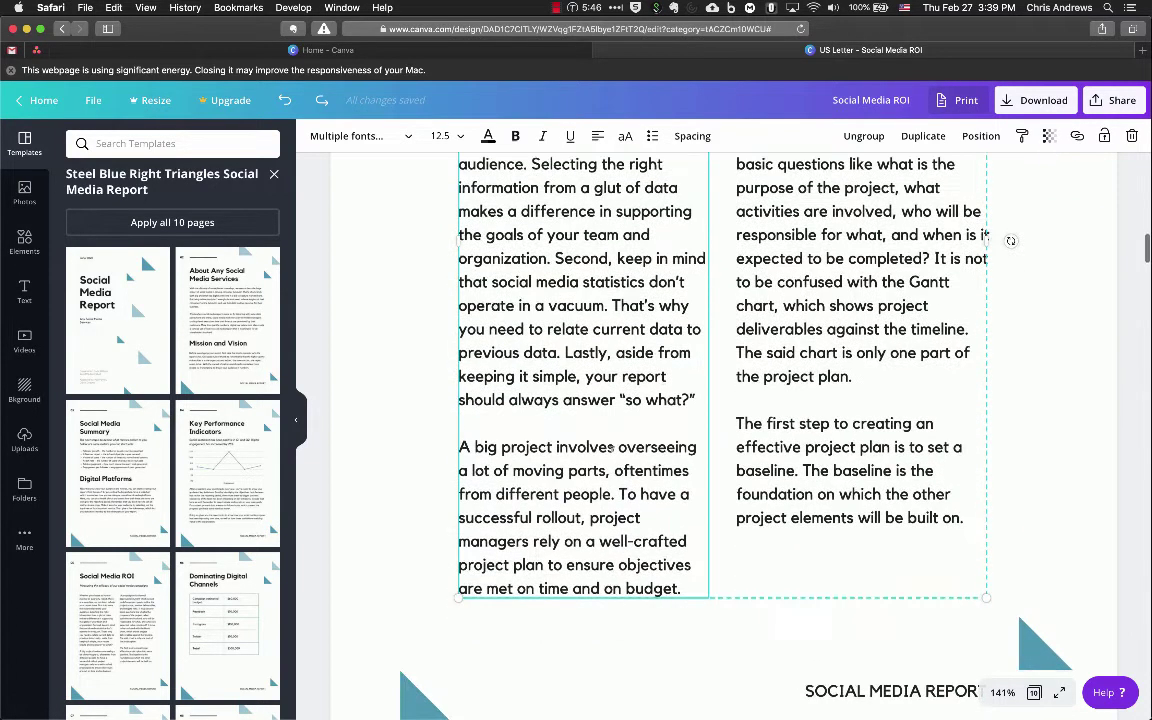
scroll(611, 449, up, 5)
Try the Kollektif font and the Libre Baskerville font on the body text of the Social Media ROI page's first column
click(536, 355)
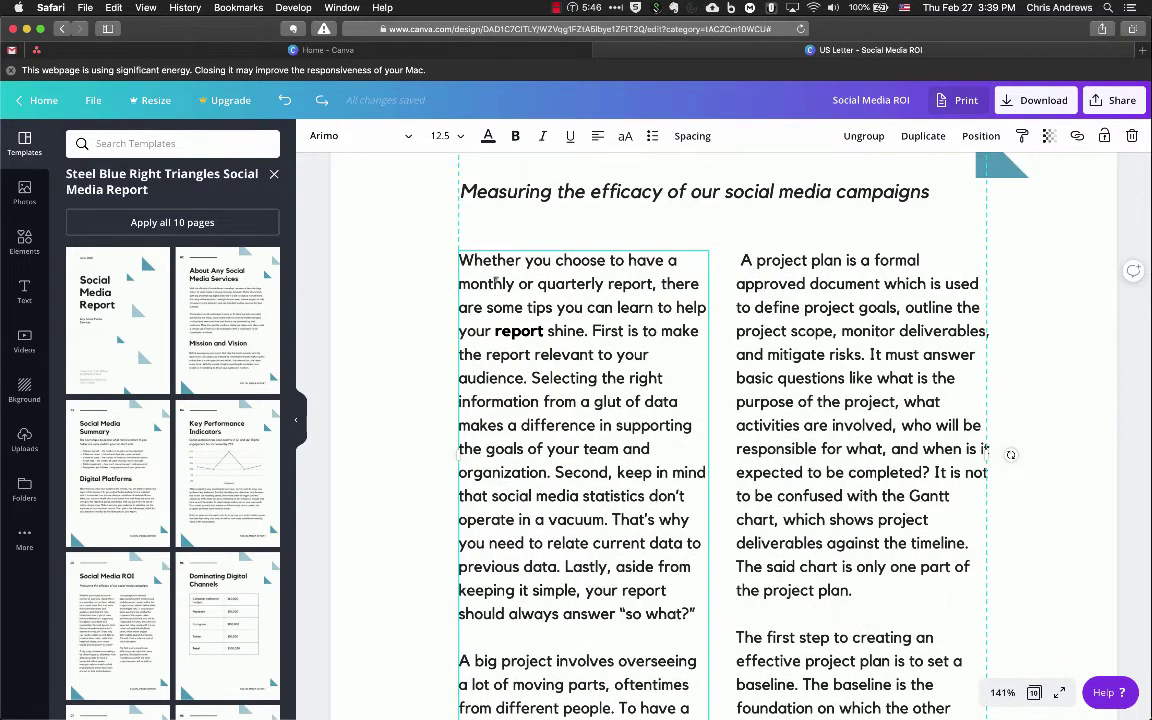
click(397, 137)
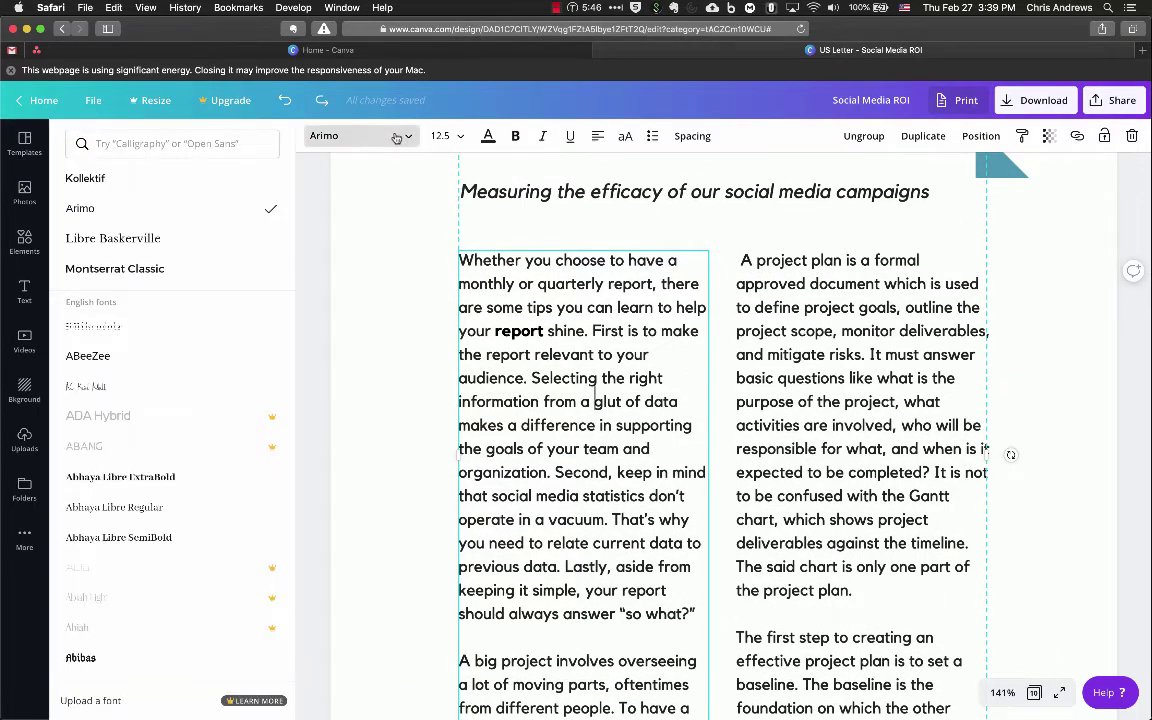
click(174, 188)
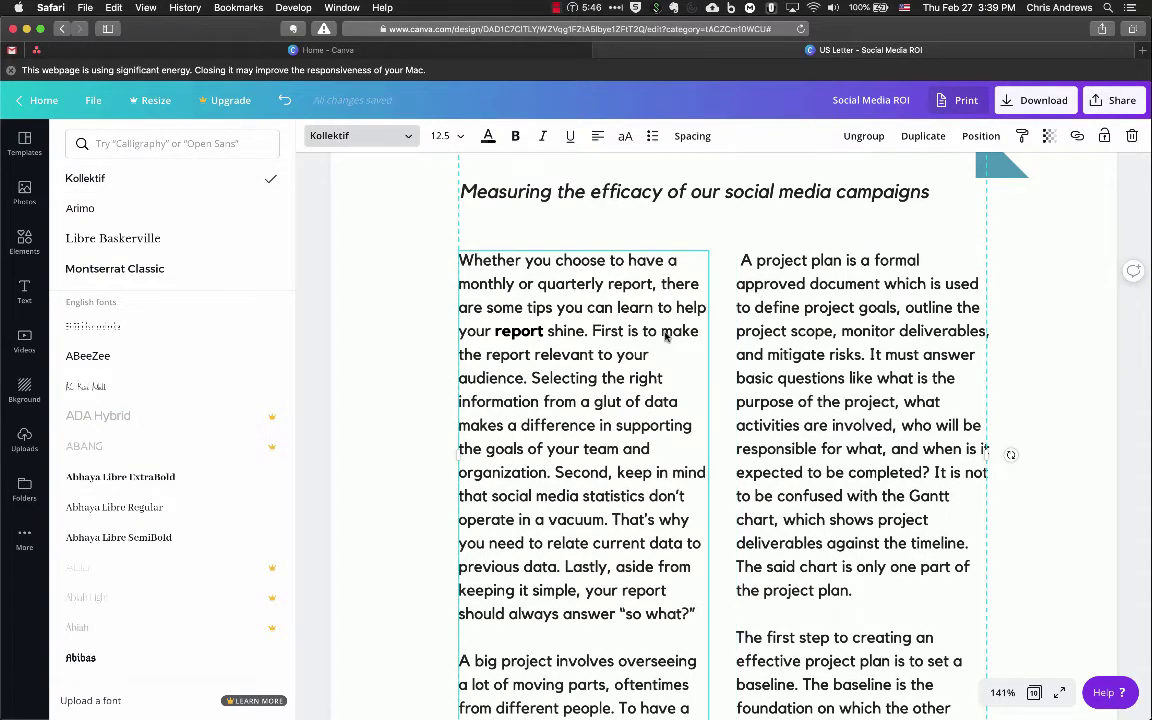
click(161, 239)
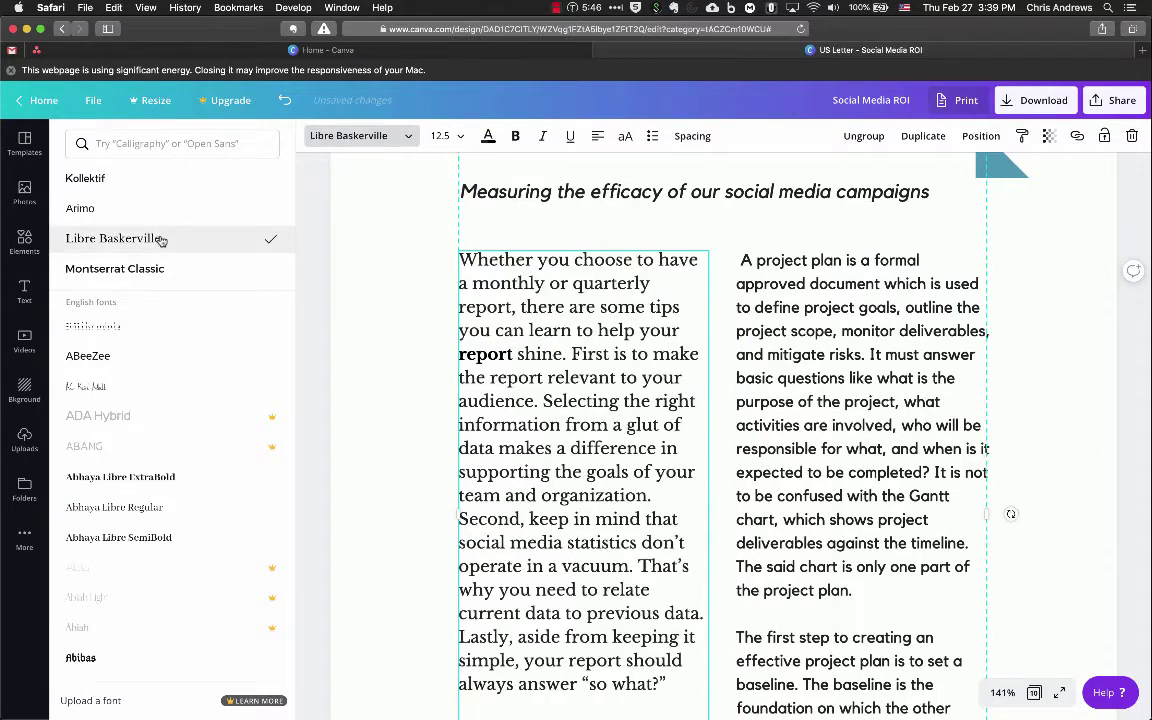
scroll(597, 431, down, 5)
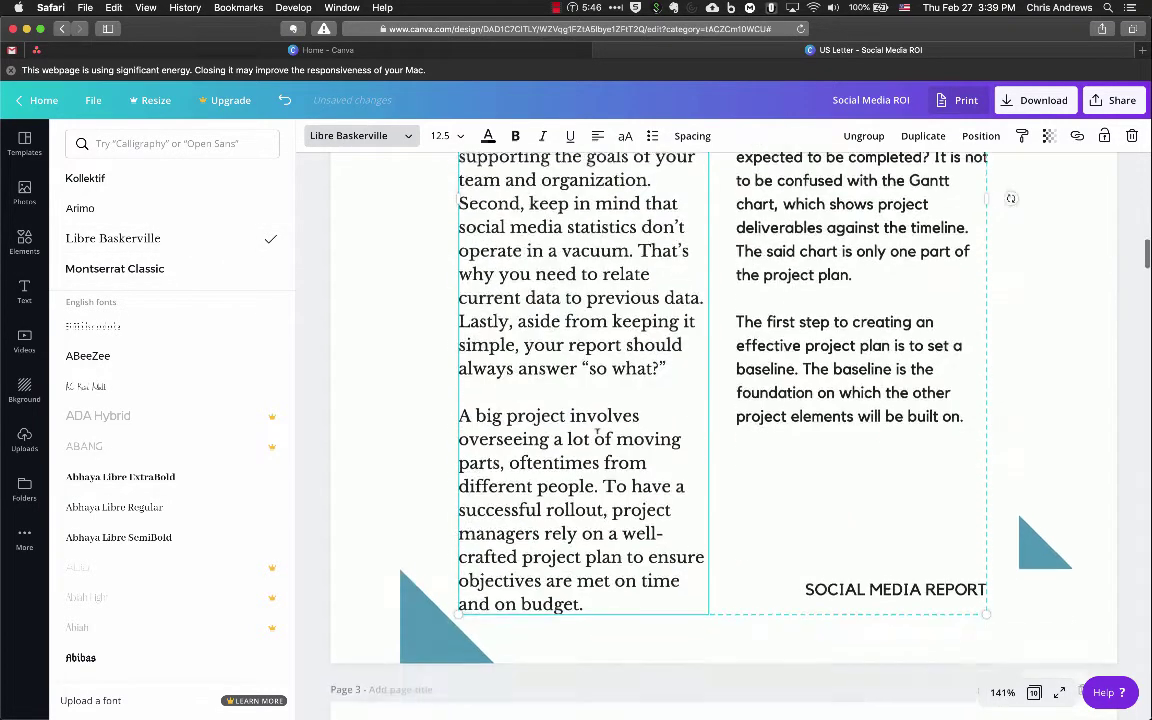
scroll(597, 431, up, 4)
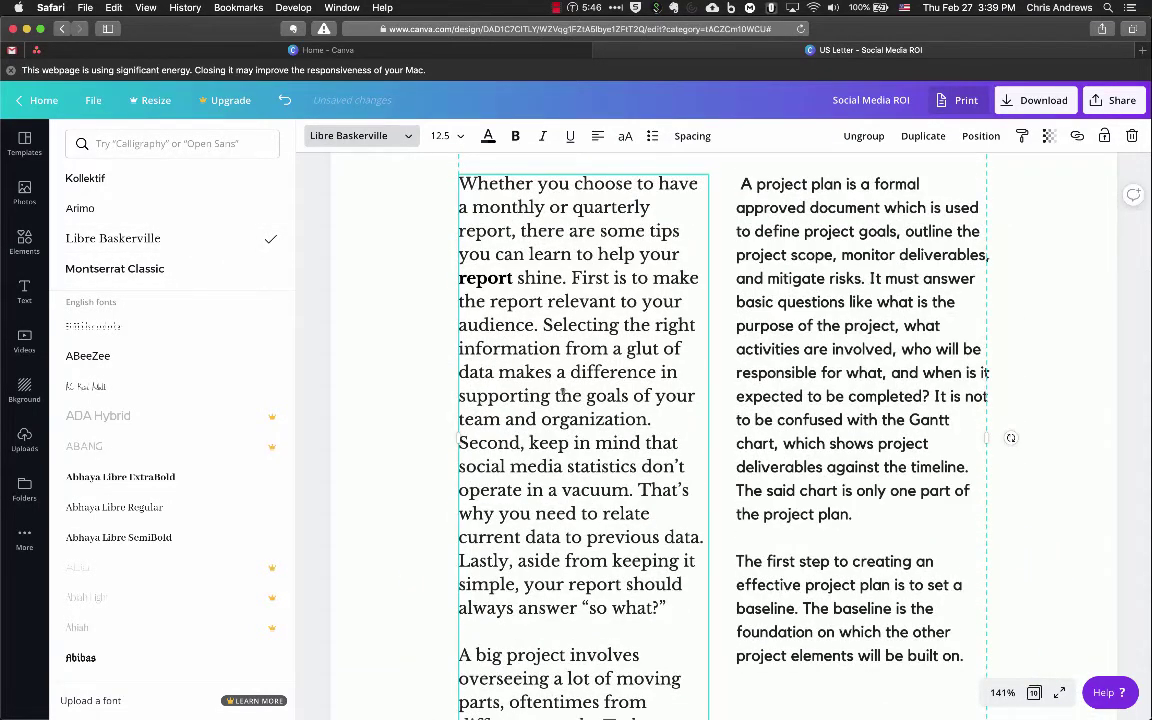
Try Arimo on the first column's opening paragraph, and change that paragraph to Kollektif
double_click(524, 372)
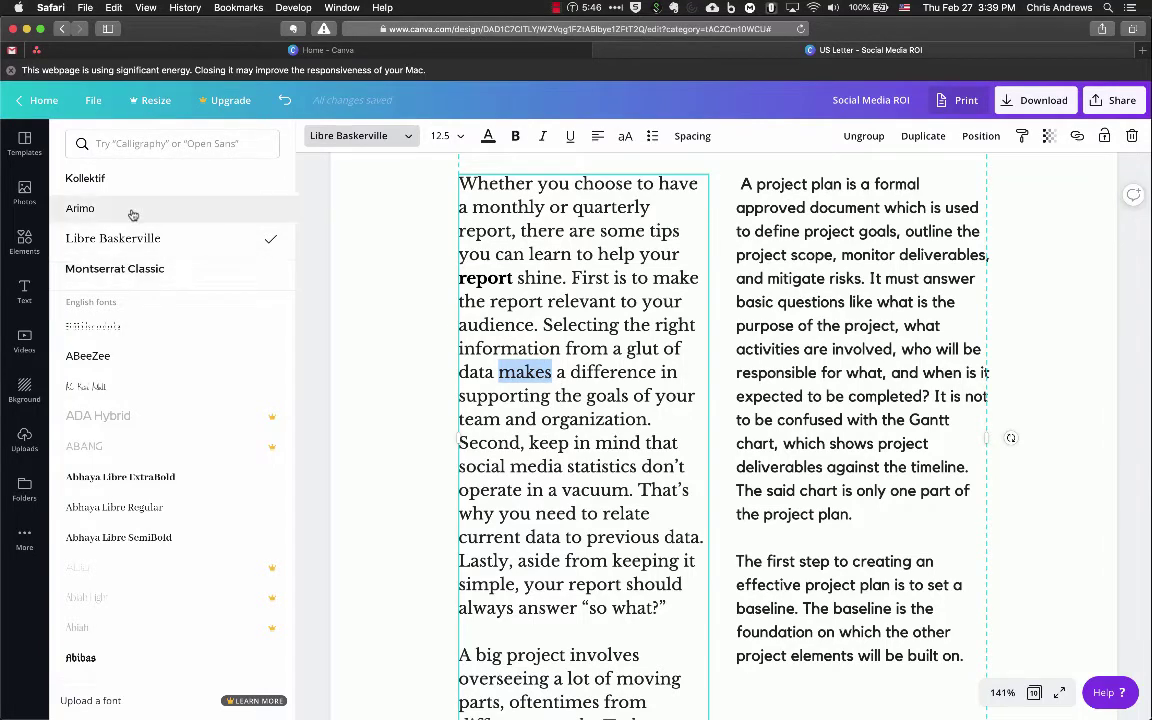
click(133, 215)
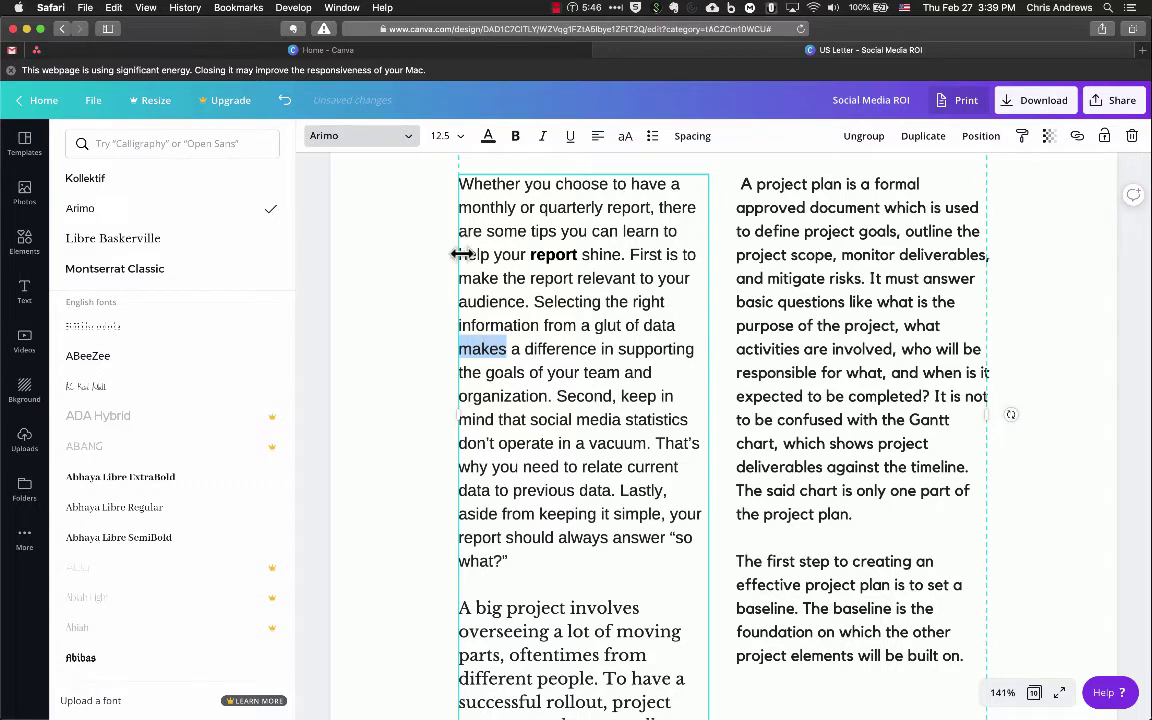
click(127, 182)
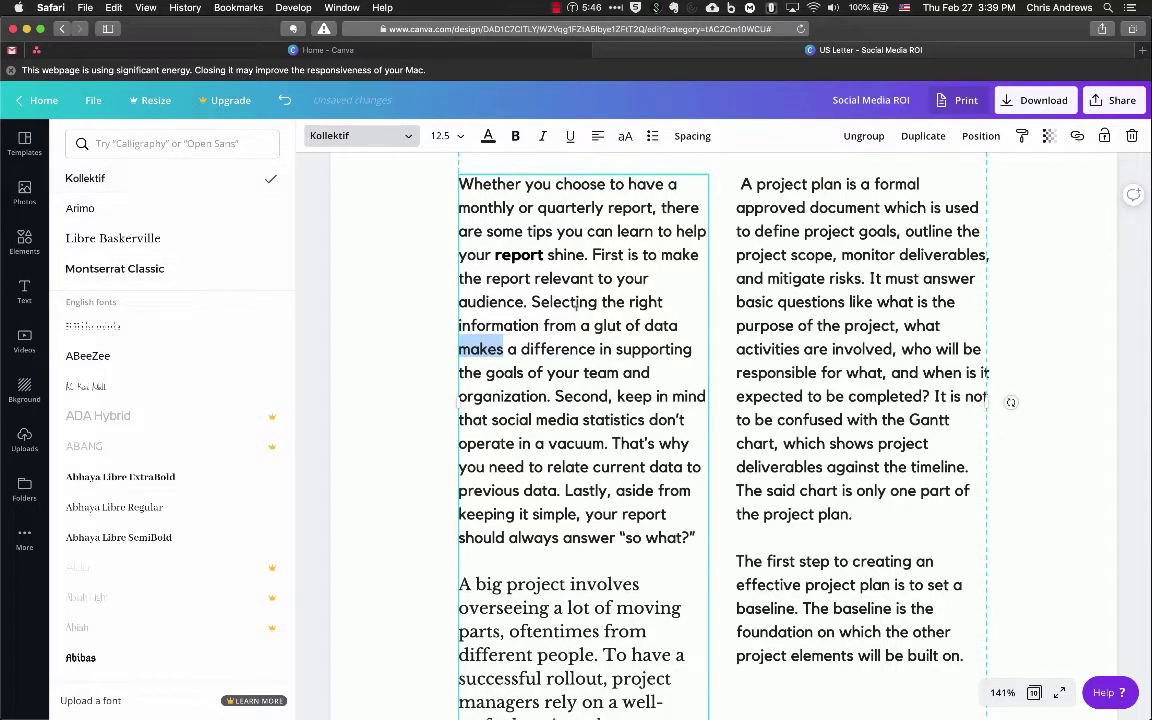
Try italics on the phrase "from a glut of data" in the first column, and remove them again
click(491, 321)
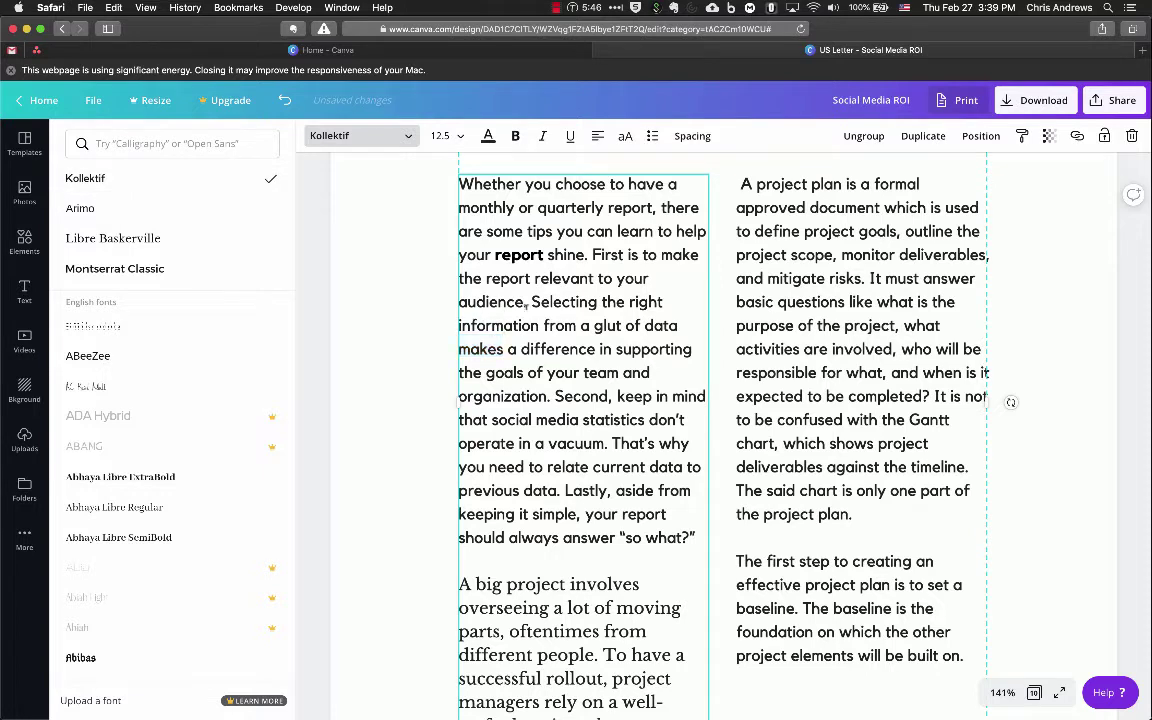
double_click(564, 297)
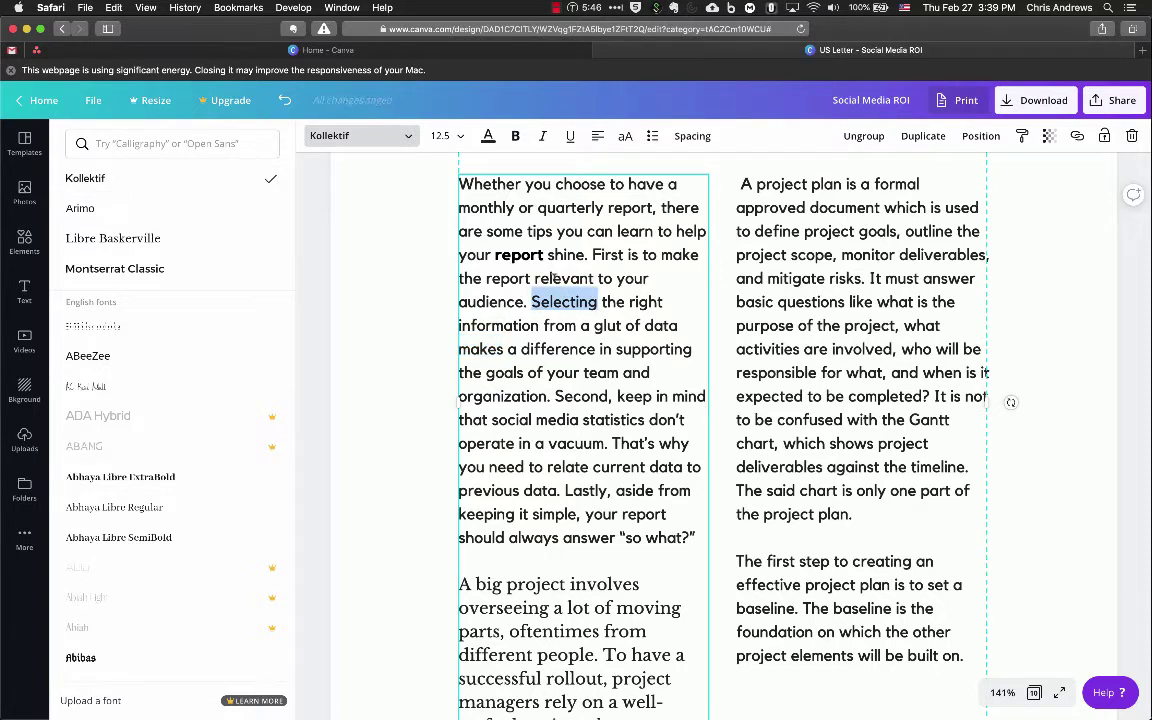
scroll(562, 245, up, 1)
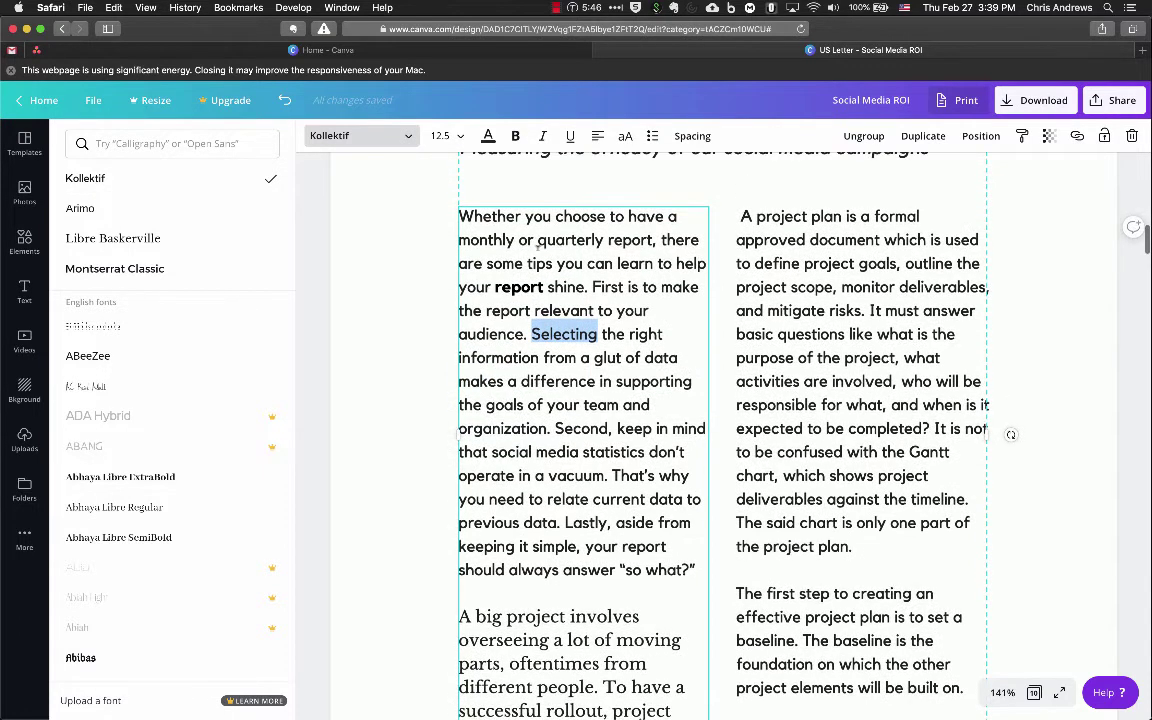
scroll(540, 246, down, 1)
double_click(520, 249)
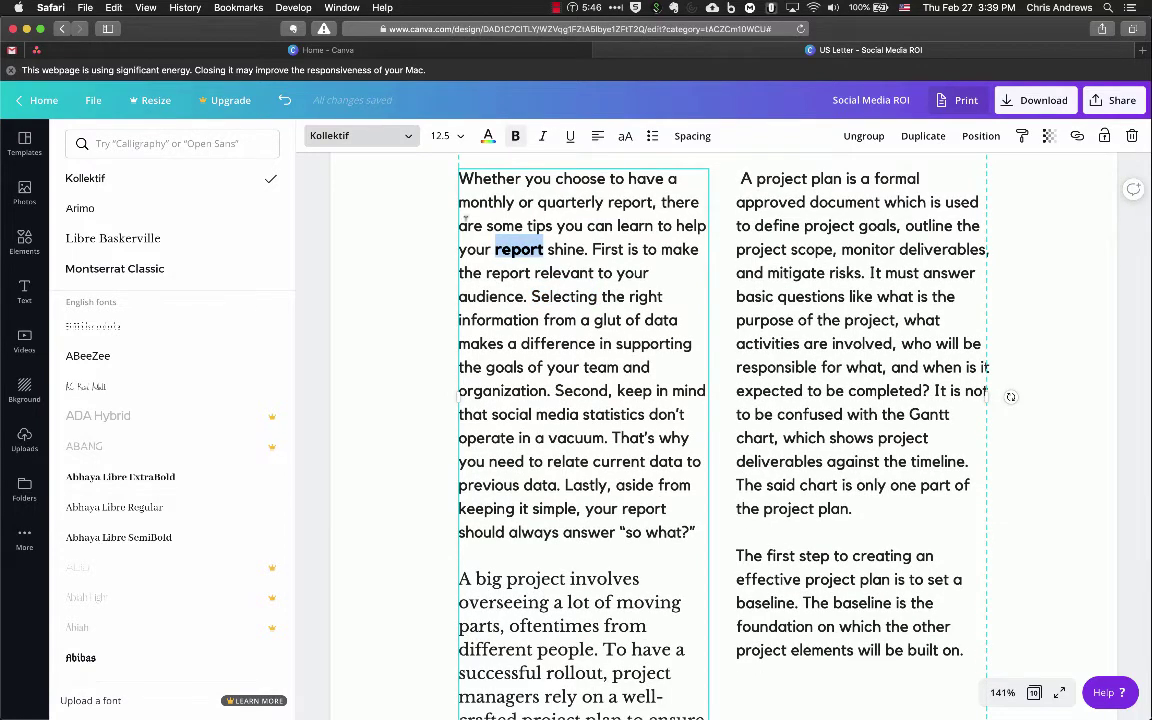
drag(545, 320, 680, 320)
click(544, 136)
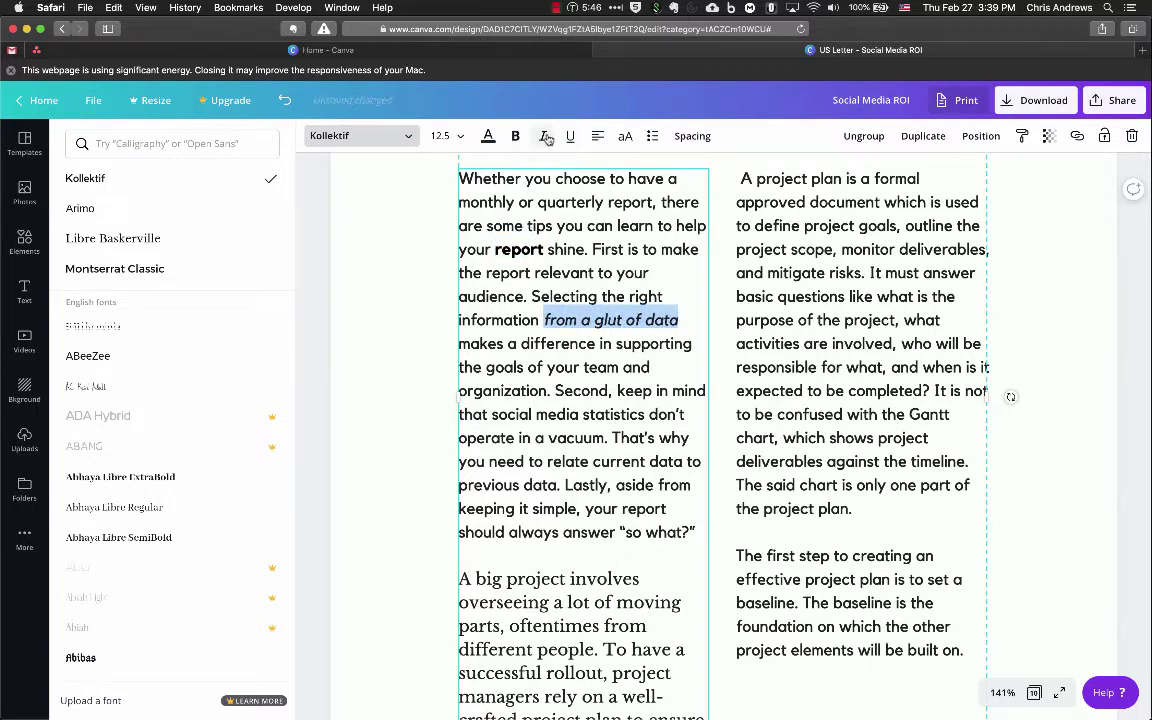
click(545, 137)
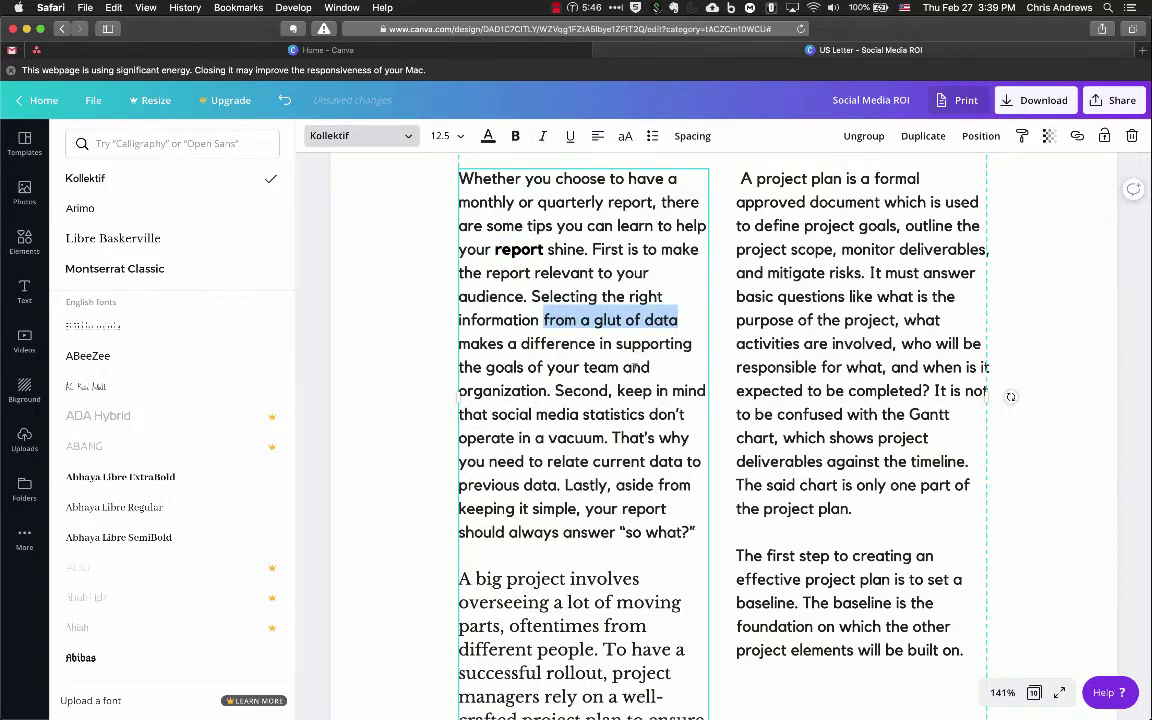
Set all of the first column's body text to the Kollektif font
scroll(634, 367, down, 1)
scroll(620, 300, up, 3)
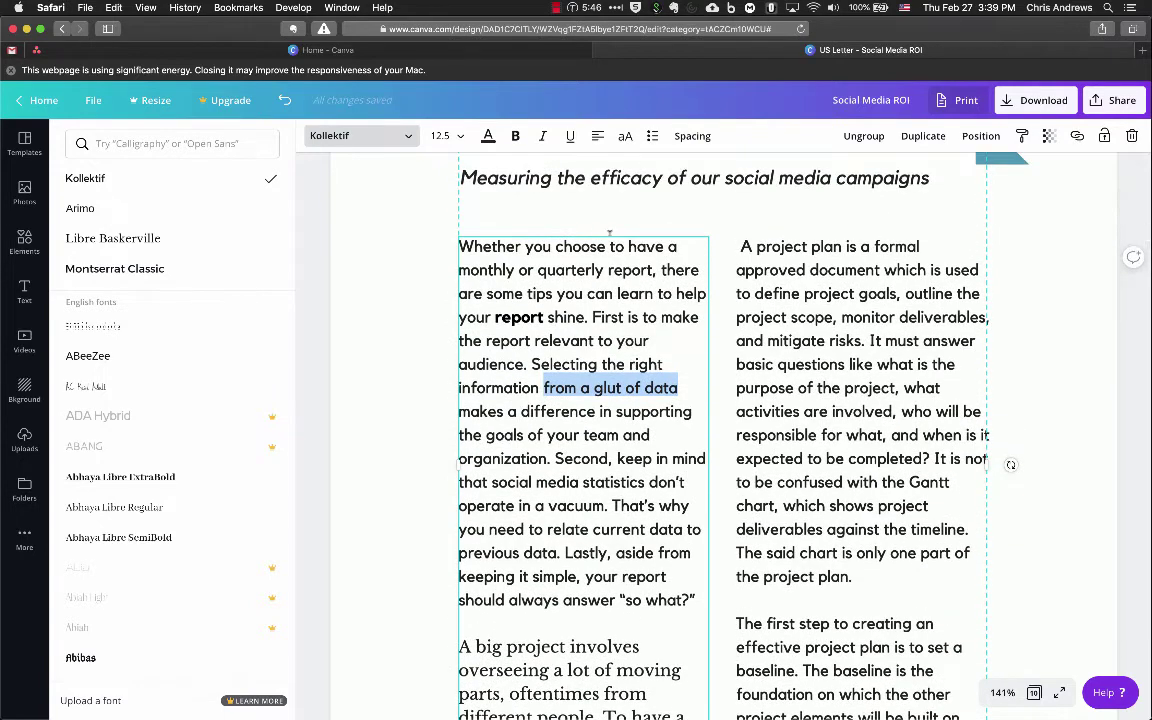
click(674, 333)
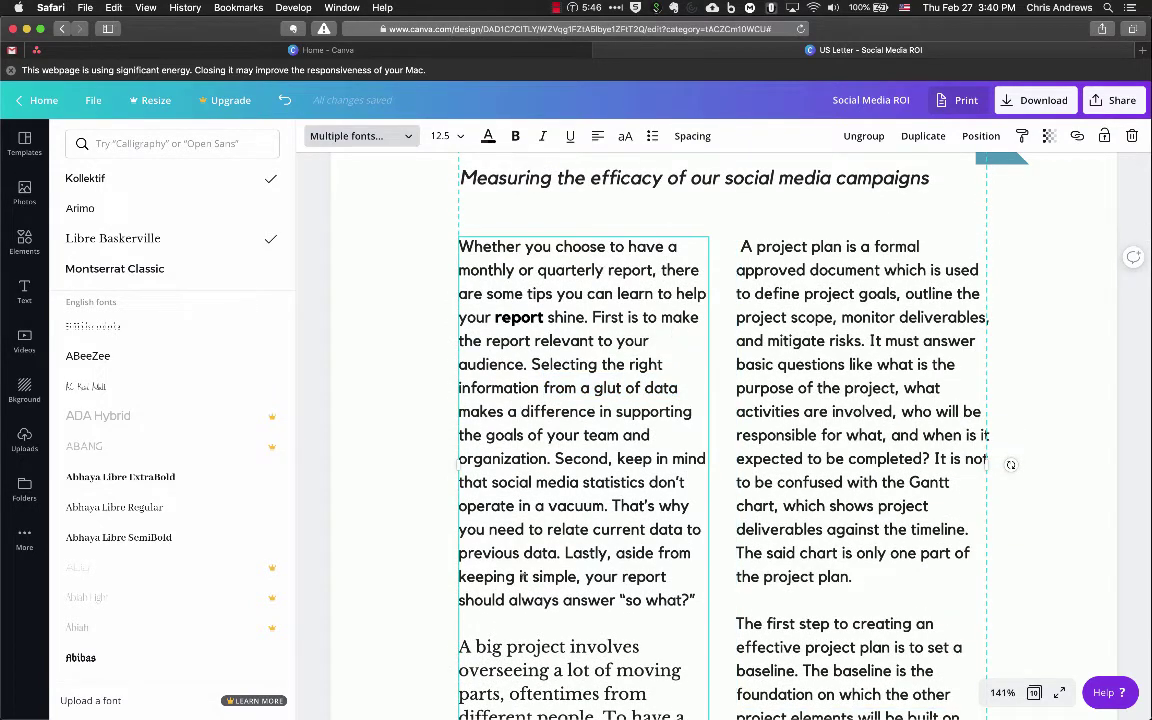
click(205, 180)
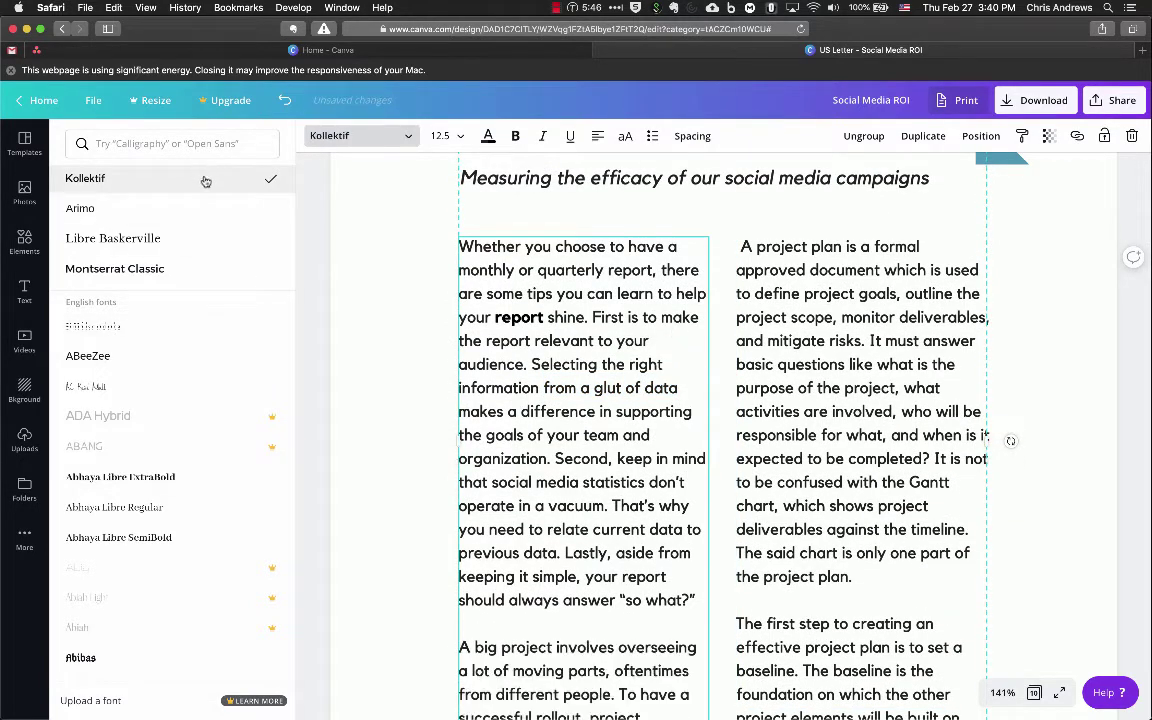
Try the Arimo font on the opening paragraph of the second column, and undo that font change
click(713, 368)
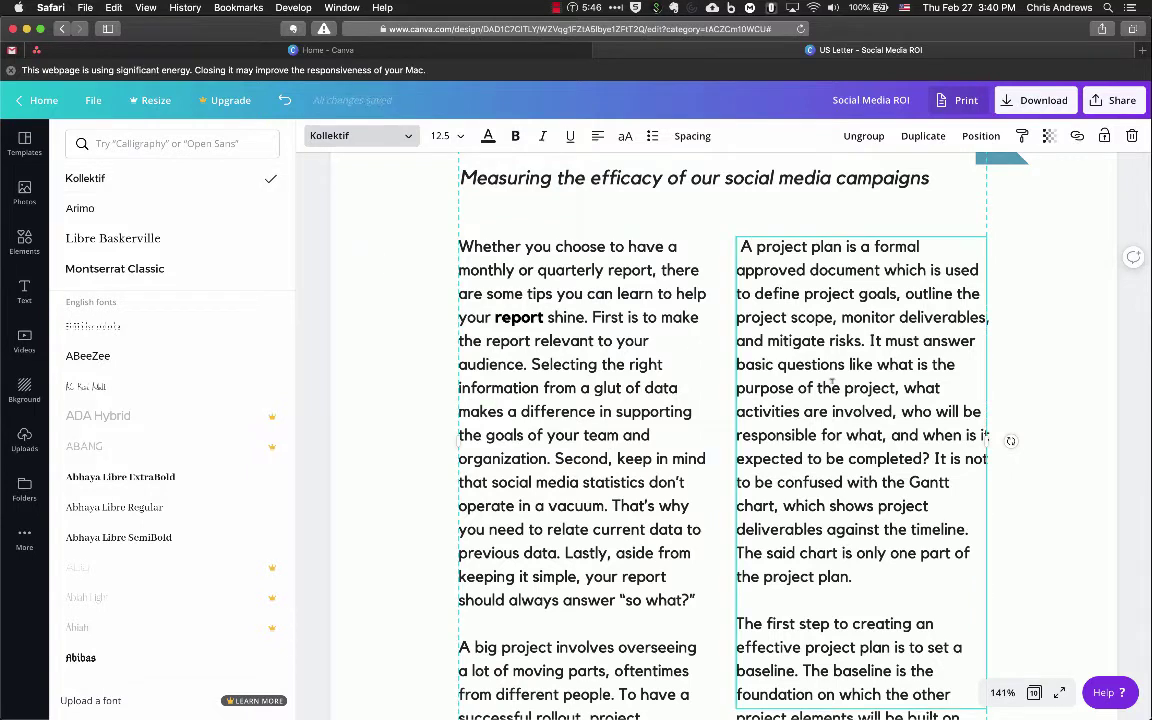
double_click(832, 380)
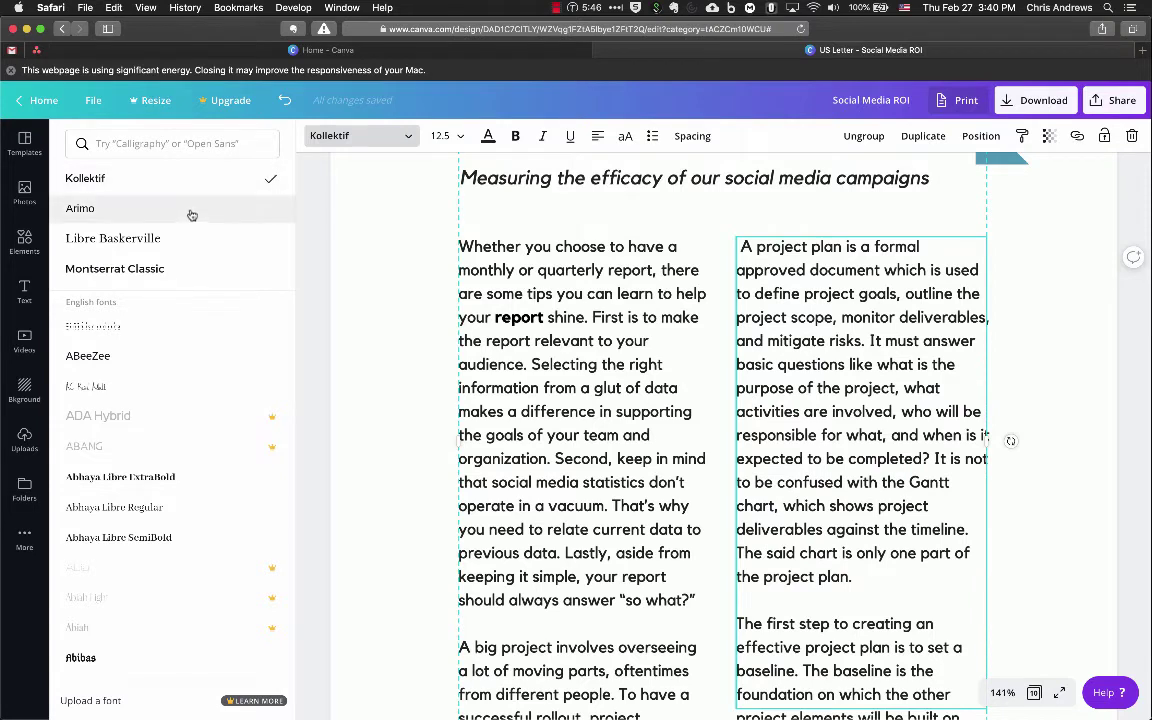
click(192, 212)
key(super+z)
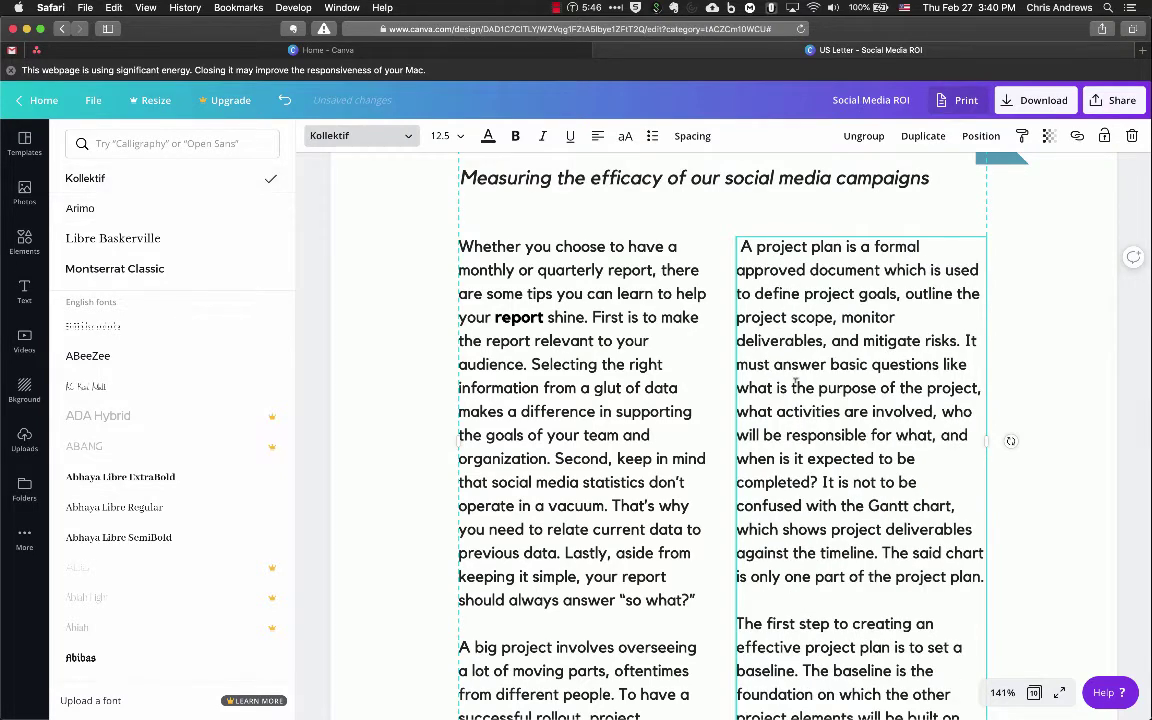
Reopen the font list for the second column's text and browse the available free and premium English fonts
click(401, 137)
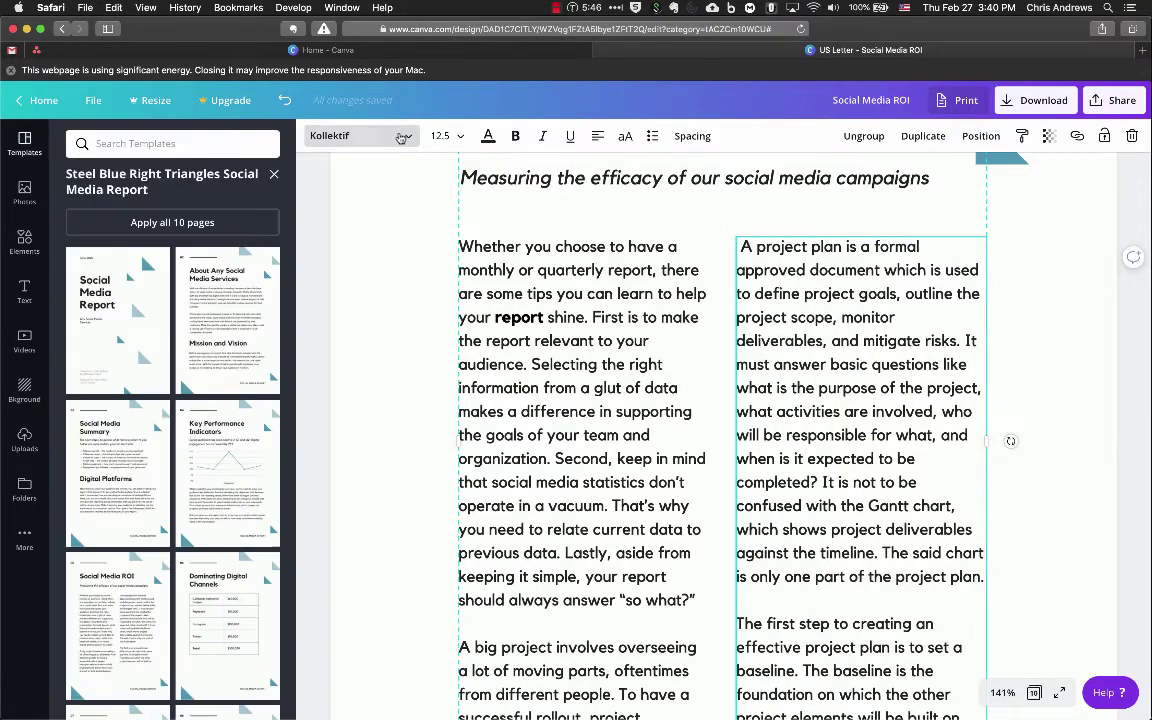
click(403, 138)
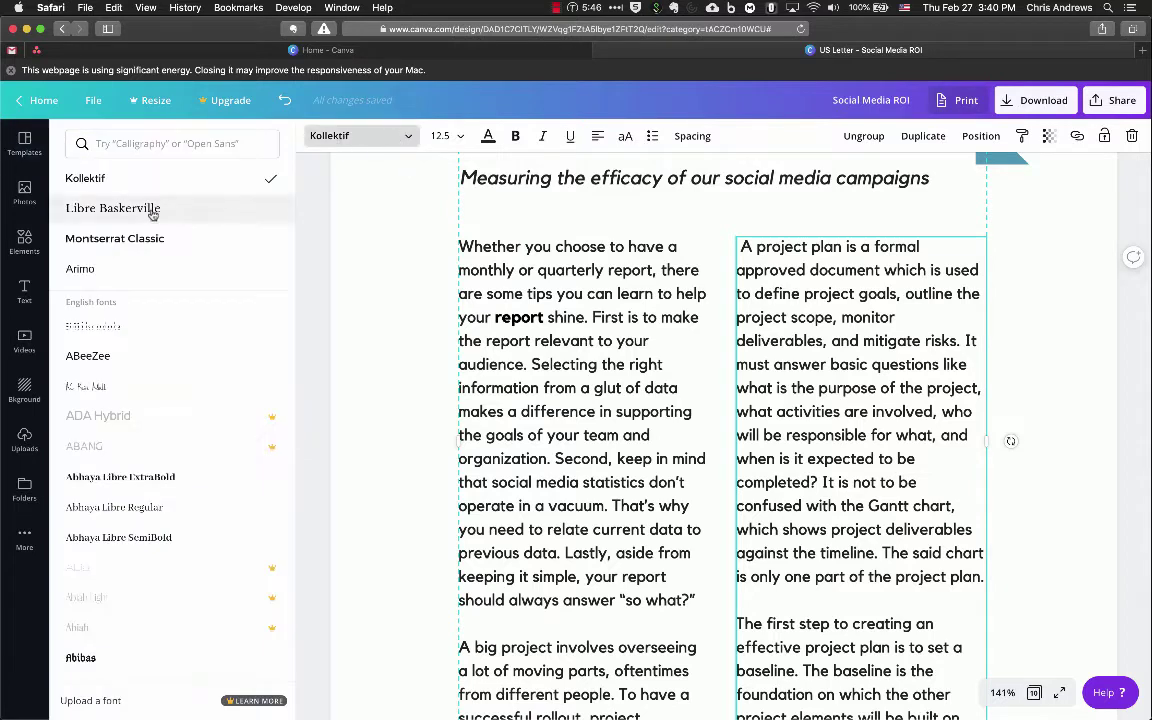
scroll(145, 584, down, 5)
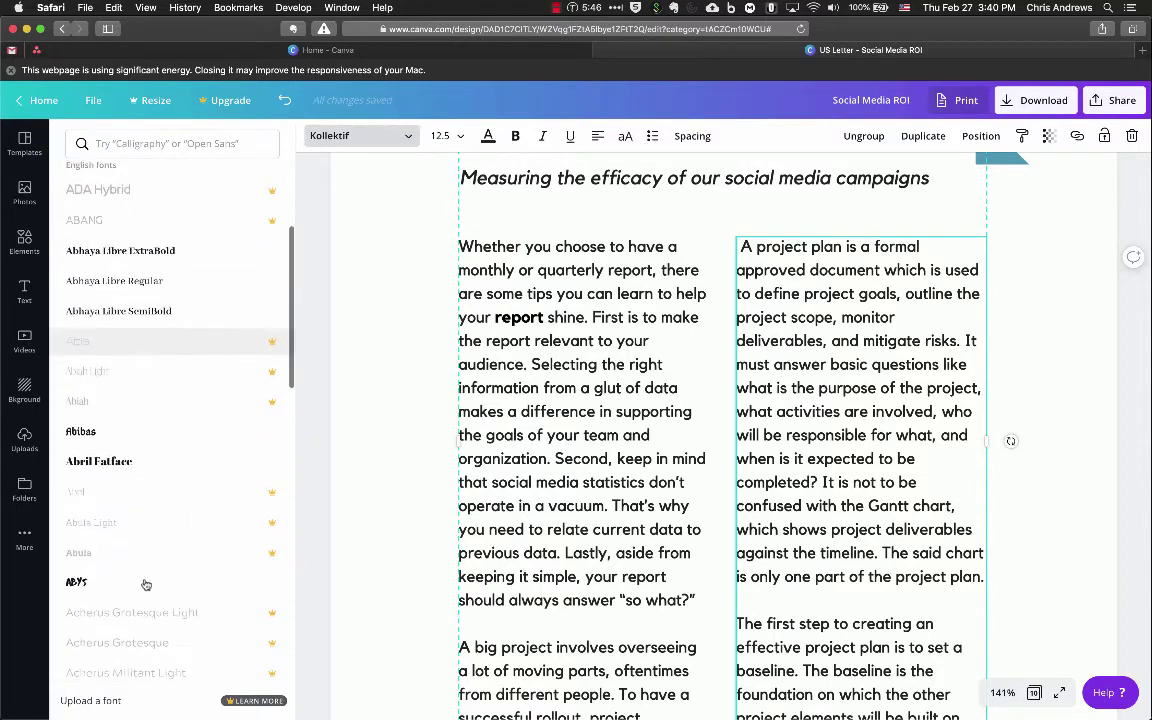
scroll(145, 584, up, 2)
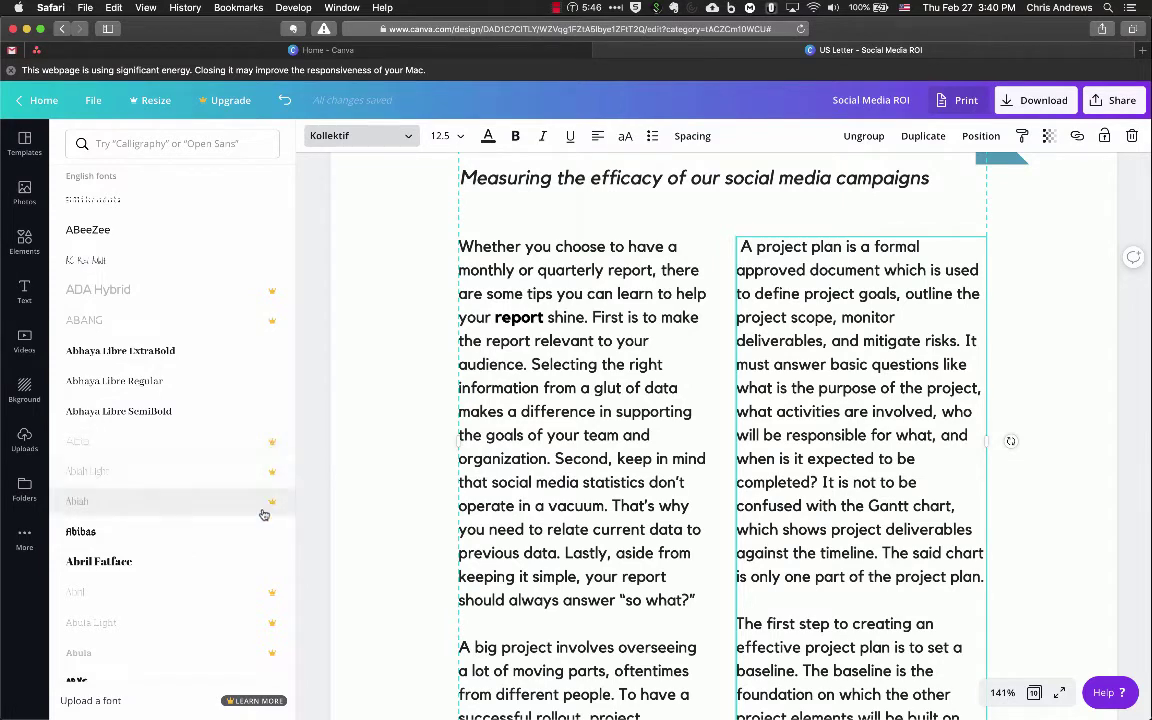
scroll(174, 429, down, 20)
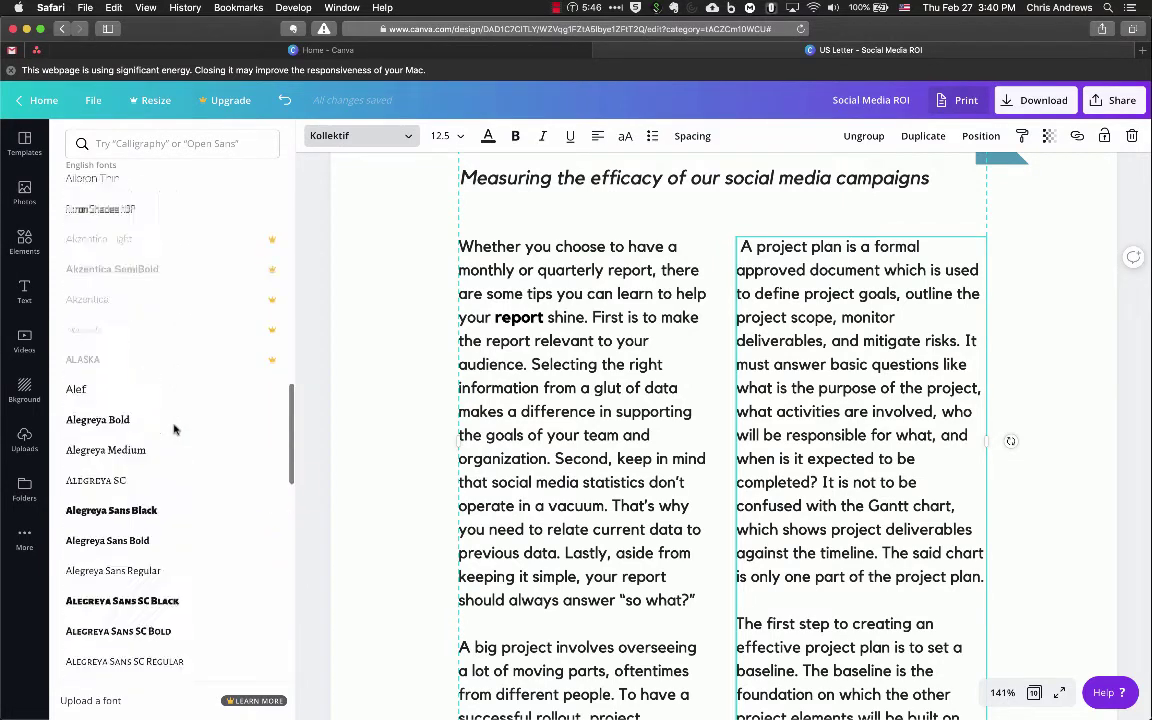
Check the font settings of the "Social Media ROI" title and its italic subtitle, and look over the page's typography
scroll(174, 429, up, 15)
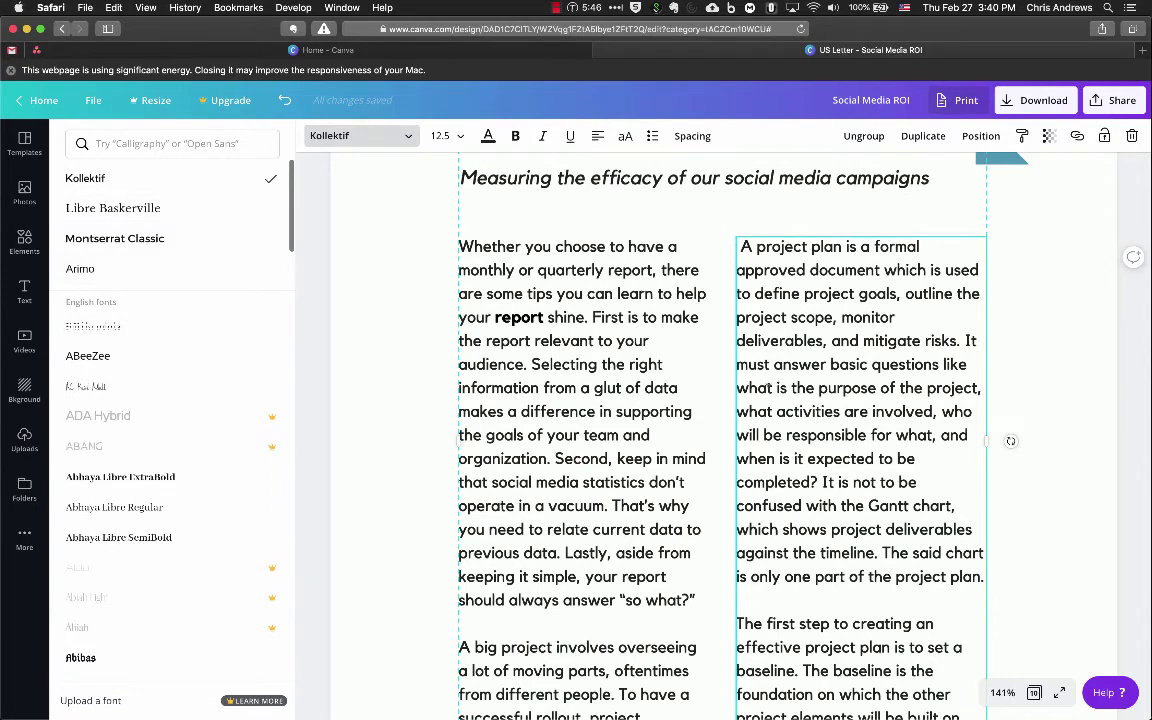
scroll(655, 260, up, 5)
click(700, 281)
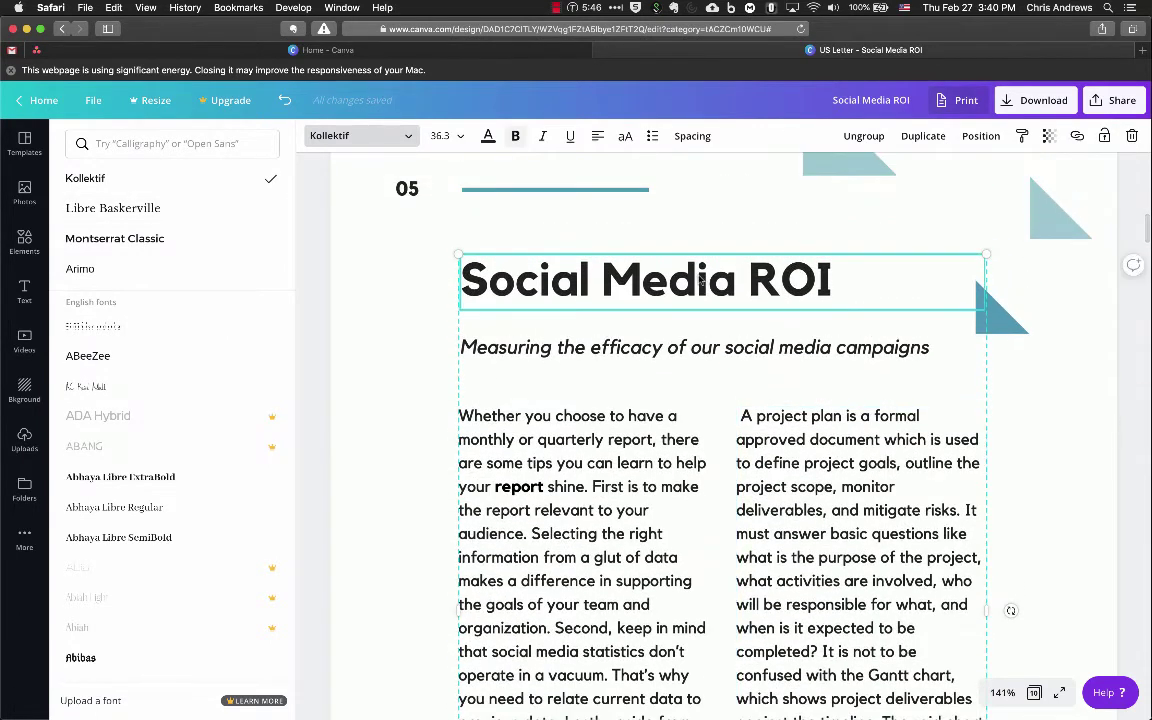
click(637, 354)
scroll(405, 327, down, 1)
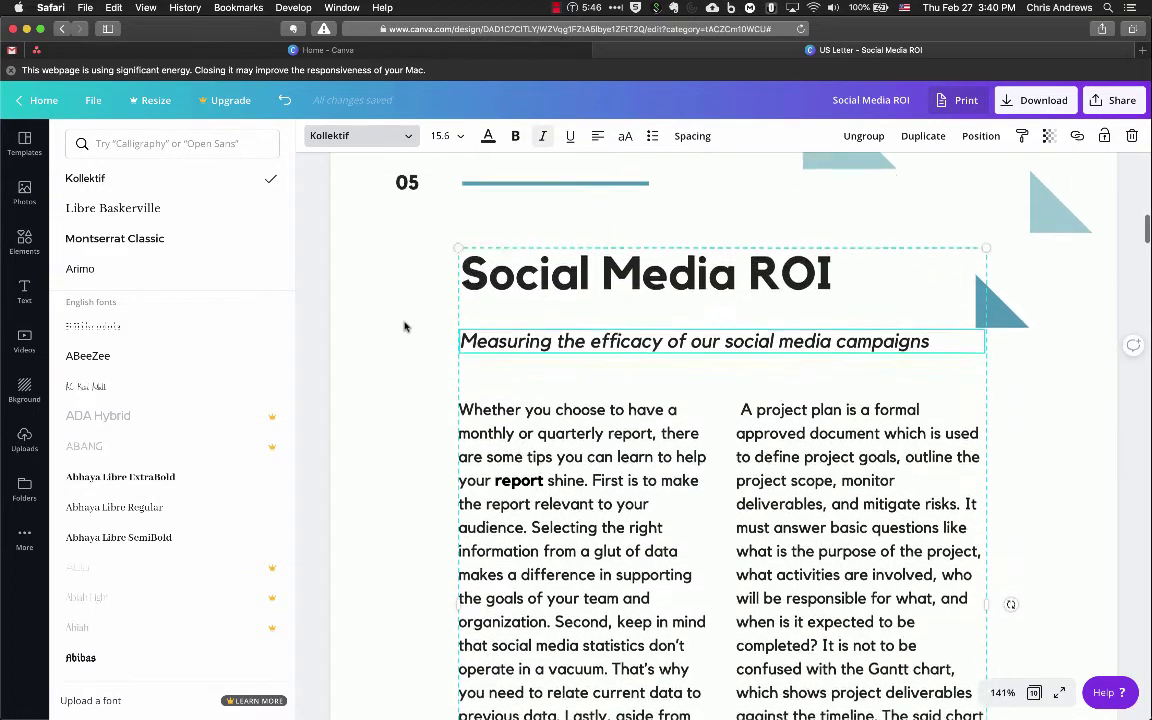
scroll(405, 327, down, 2)
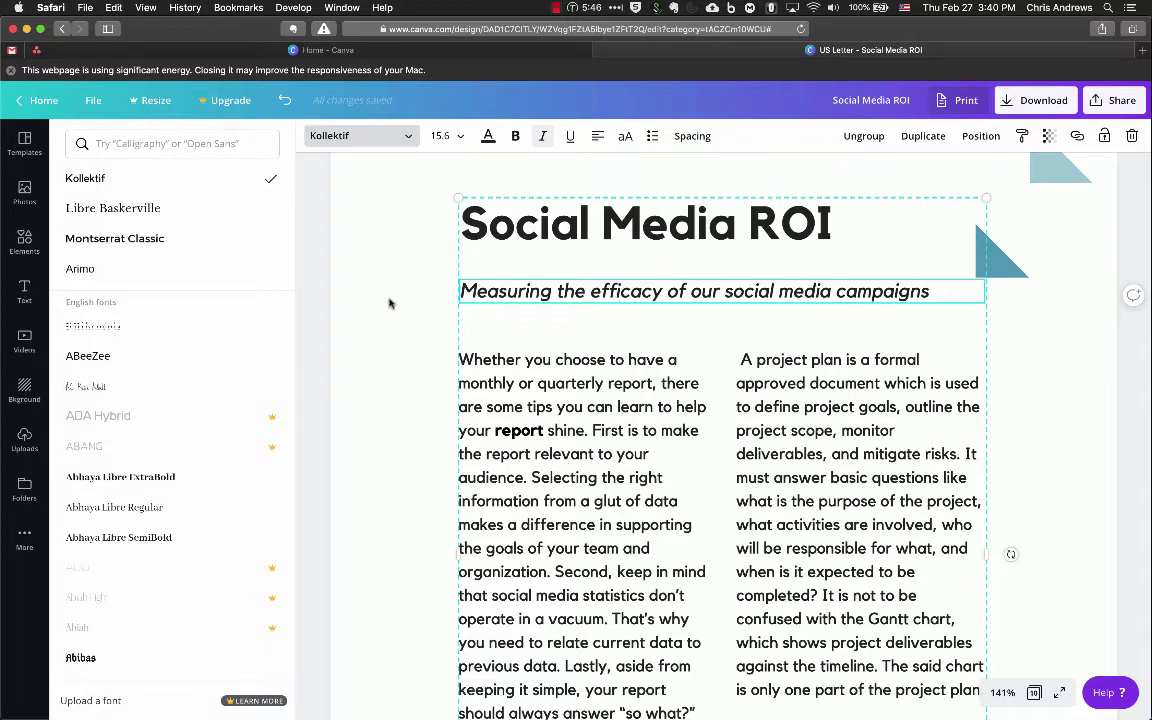
scroll(390, 302, down, 2)
scroll(390, 302, up, 1)
scroll(390, 302, down, 4)
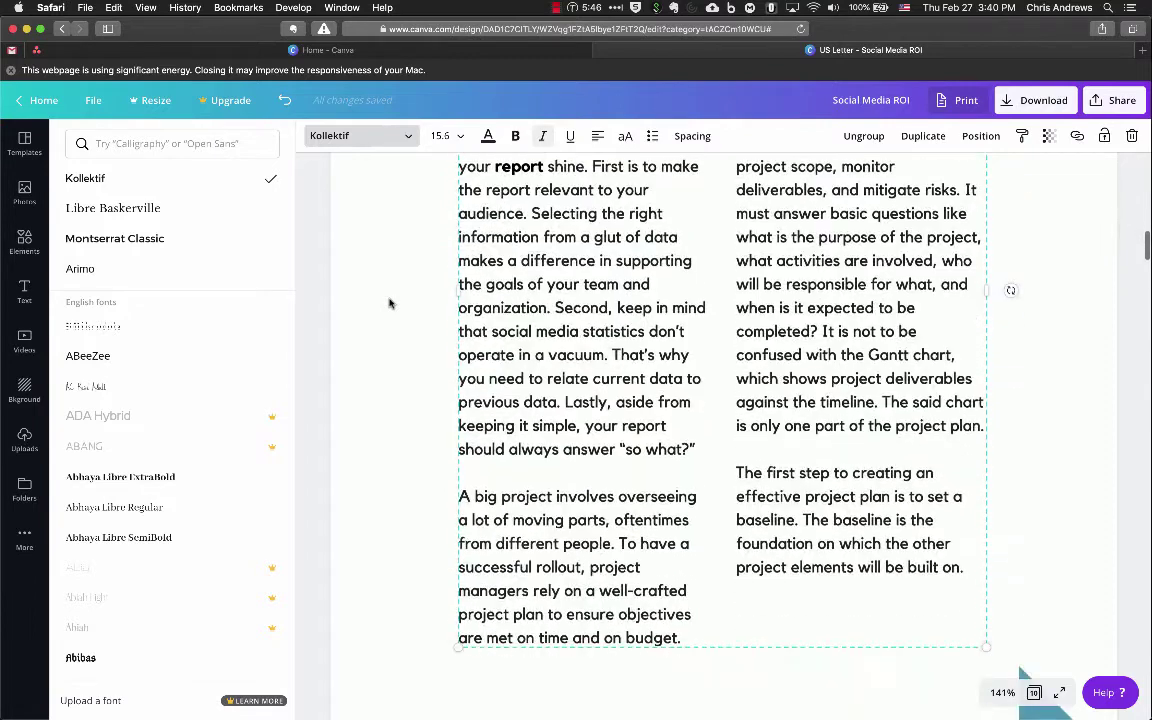
scroll(390, 302, up, 4)
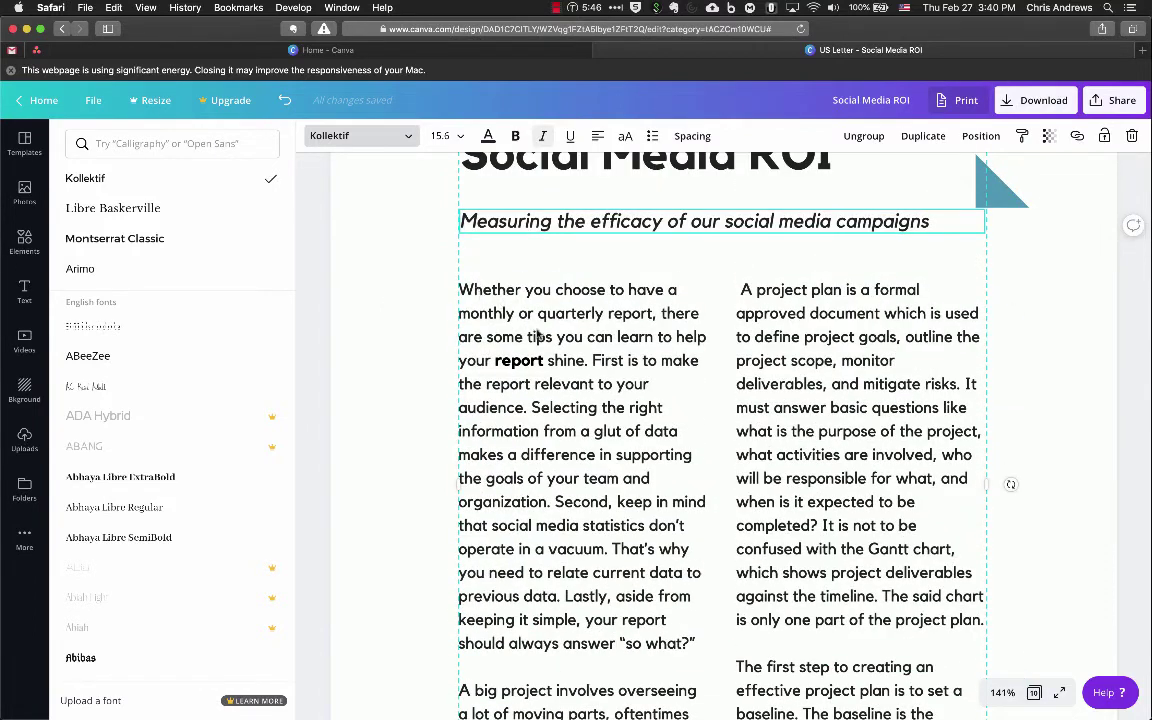
Examine the layout and text formatting of the two body columns on the Social Media ROI page
click(405, 340)
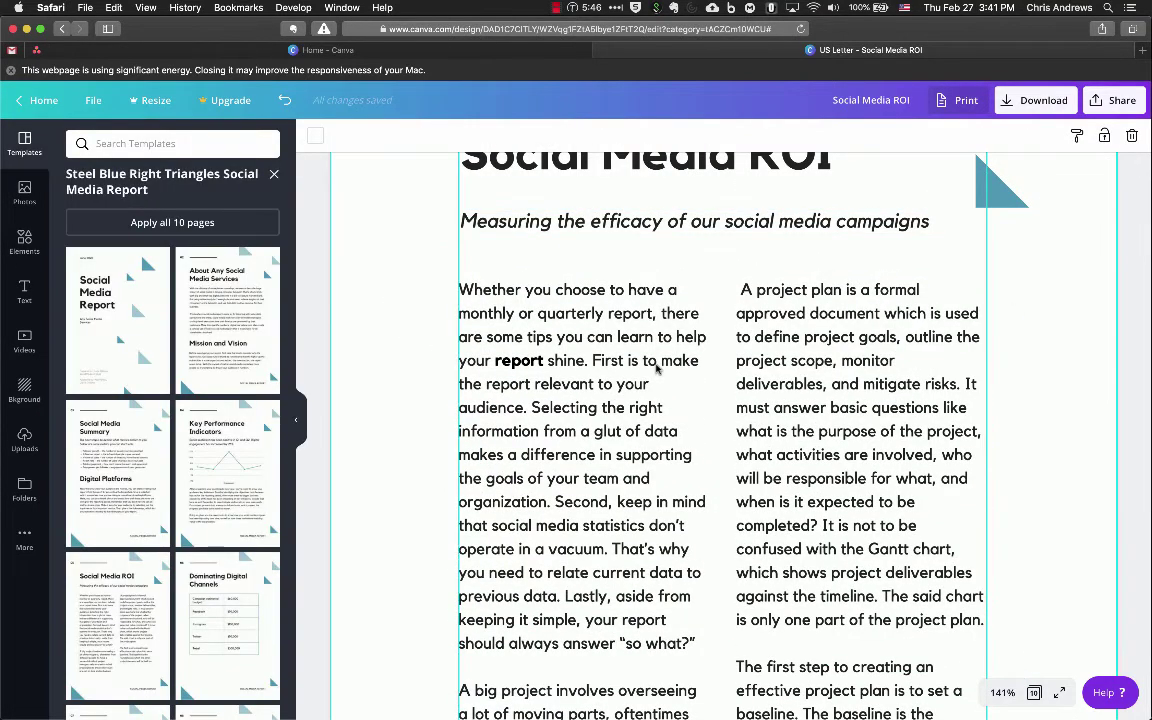
scroll(655, 368, down, 2)
scroll(655, 368, up, 1)
click(655, 368)
scroll(760, 350, down, 3)
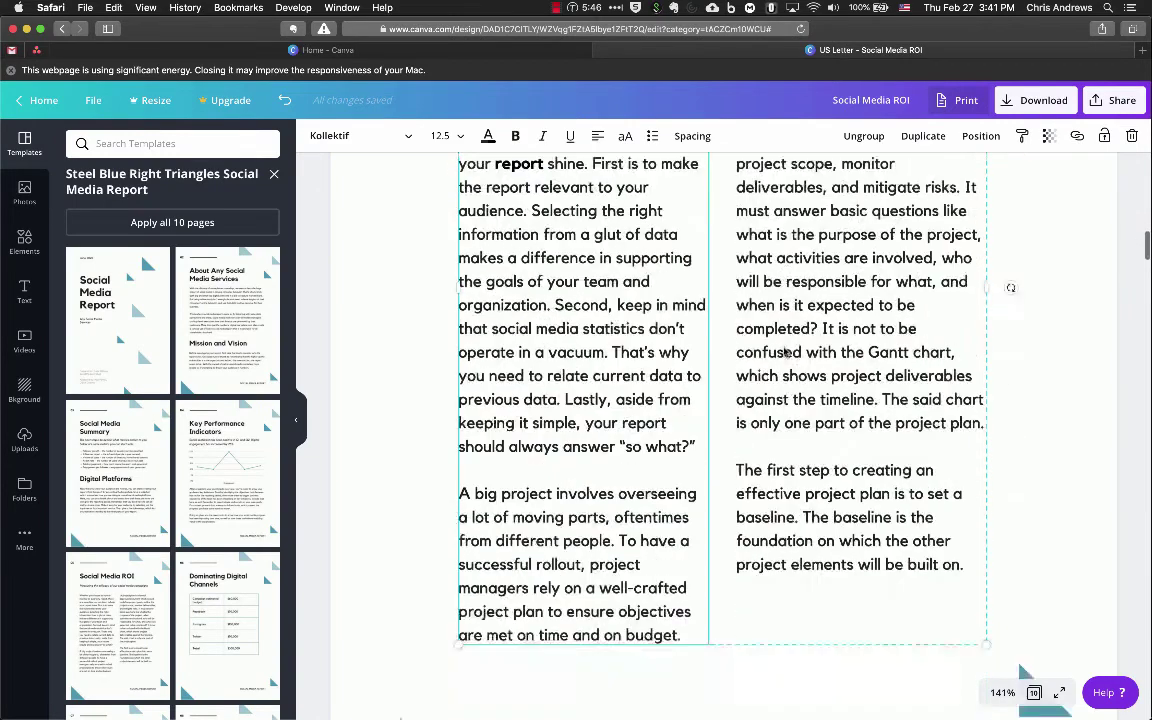
scroll(715, 287, up, 1)
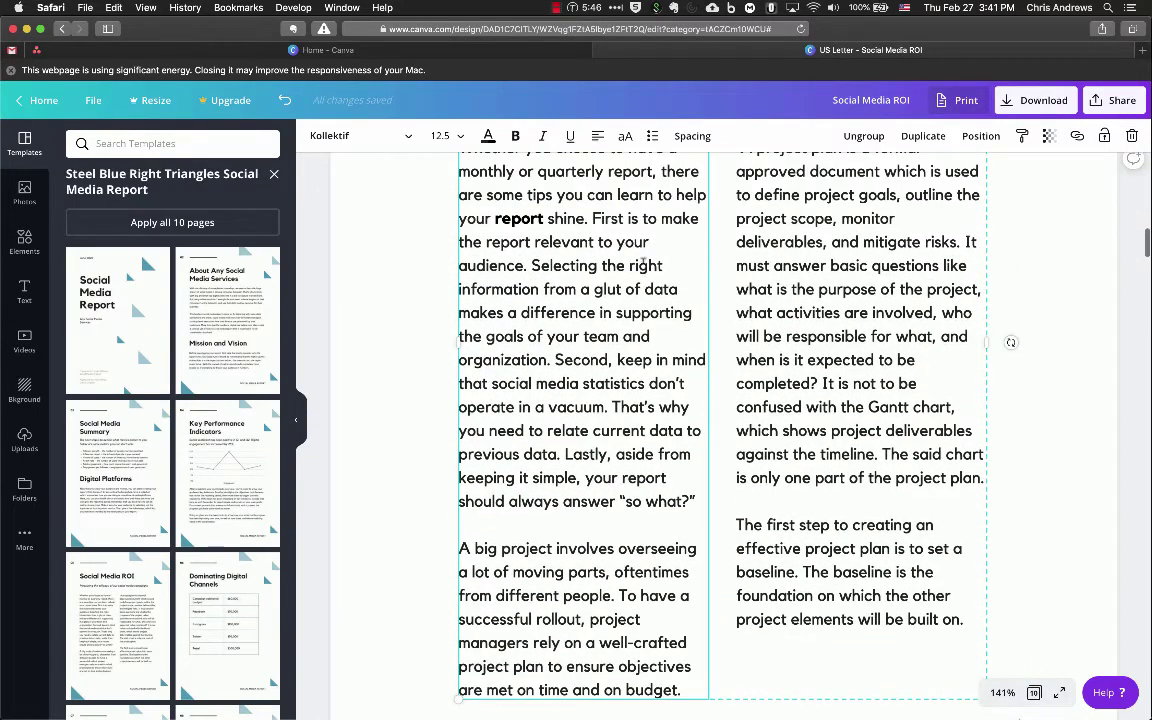
click(818, 383)
click(607, 360)
scroll(548, 320, up, 1)
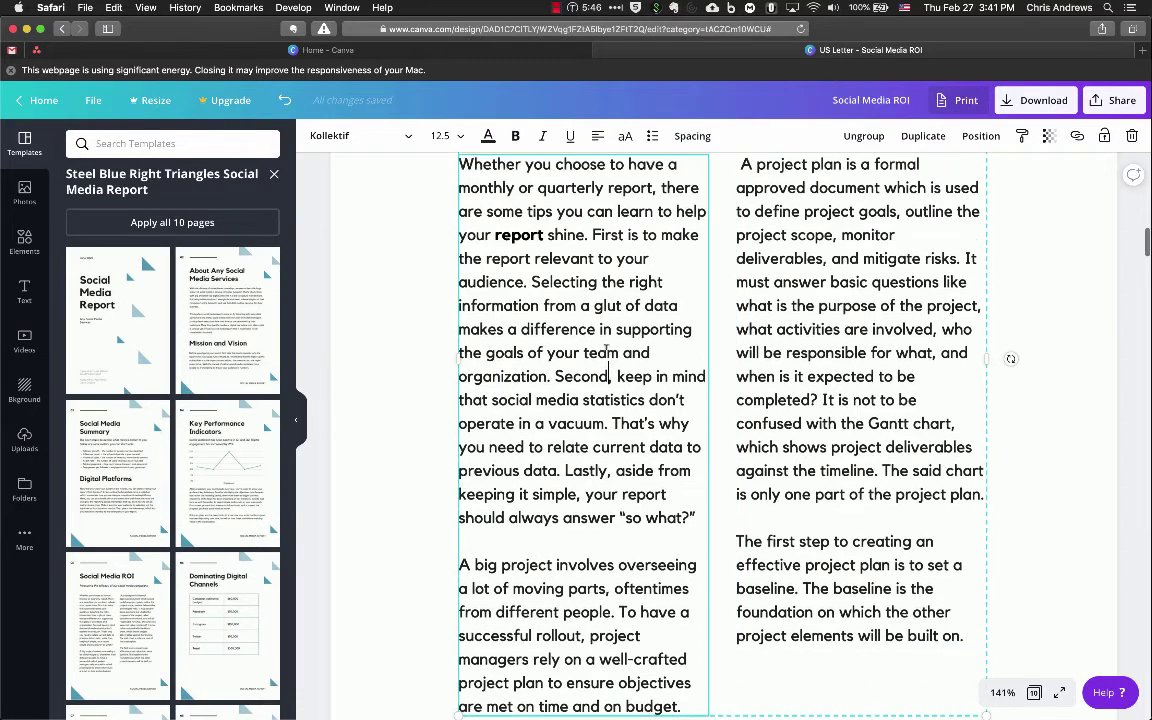
scroll(560, 322, up, 3)
scroll(572, 326, down, 2)
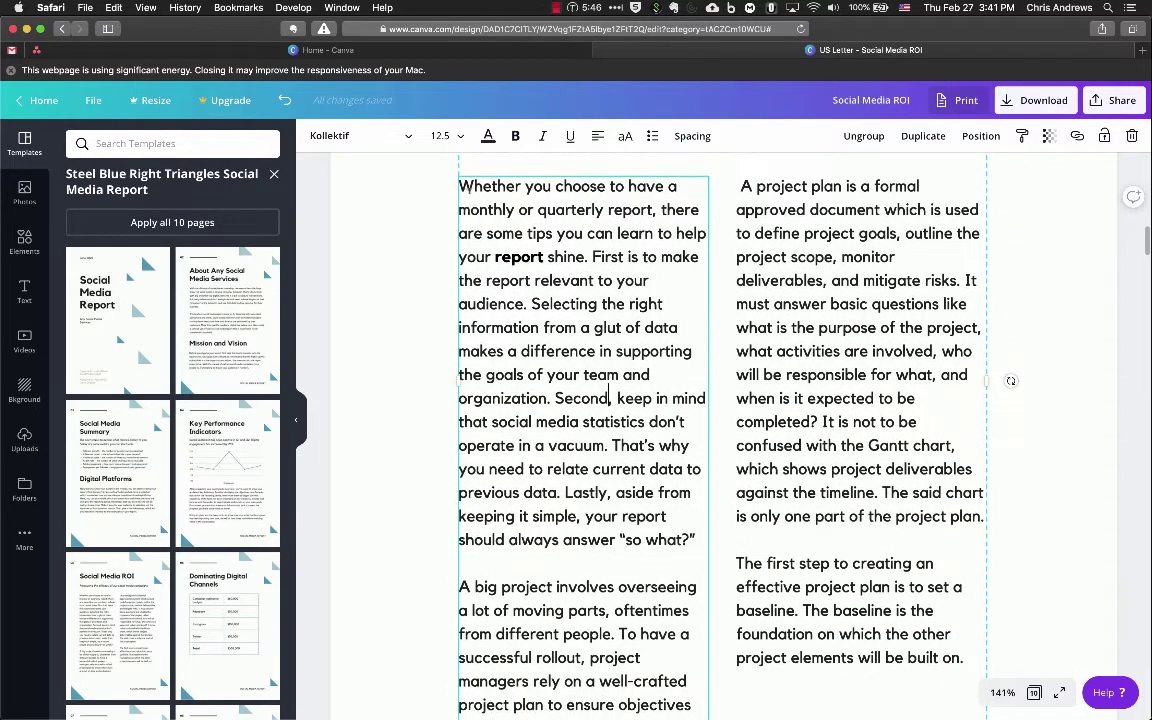
Try duplicating the first column's entire body text on a new line at the end of that column
drag(459, 186, 691, 591)
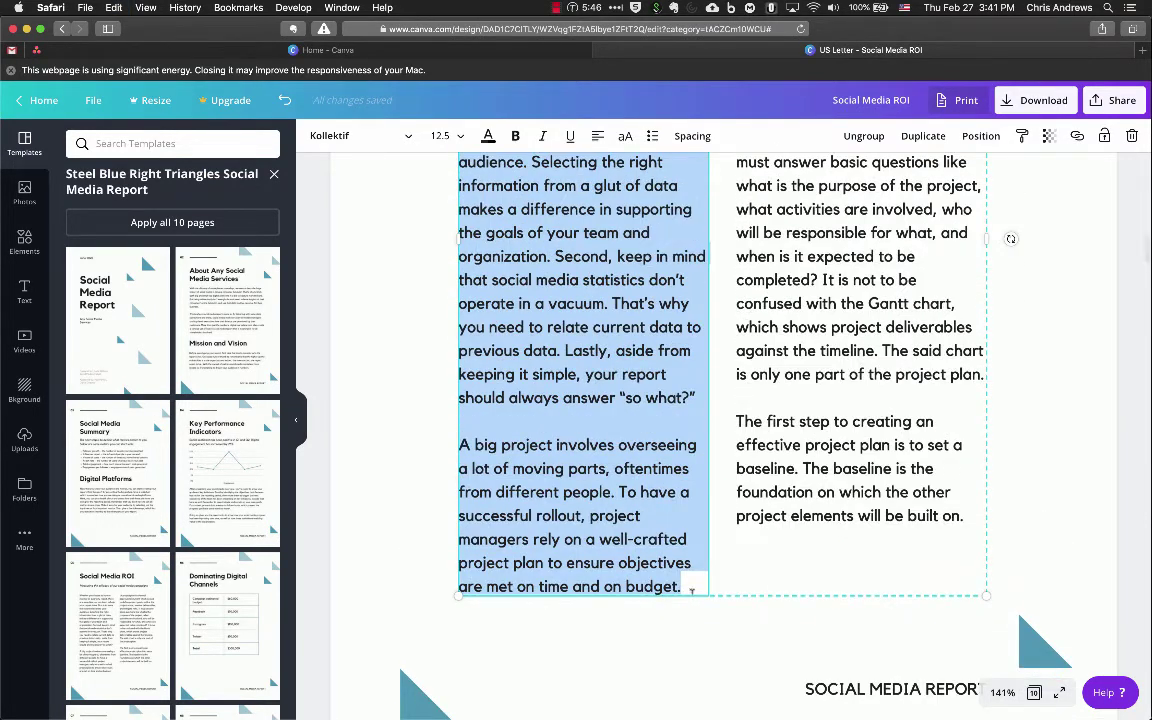
click(691, 591)
key(Return)
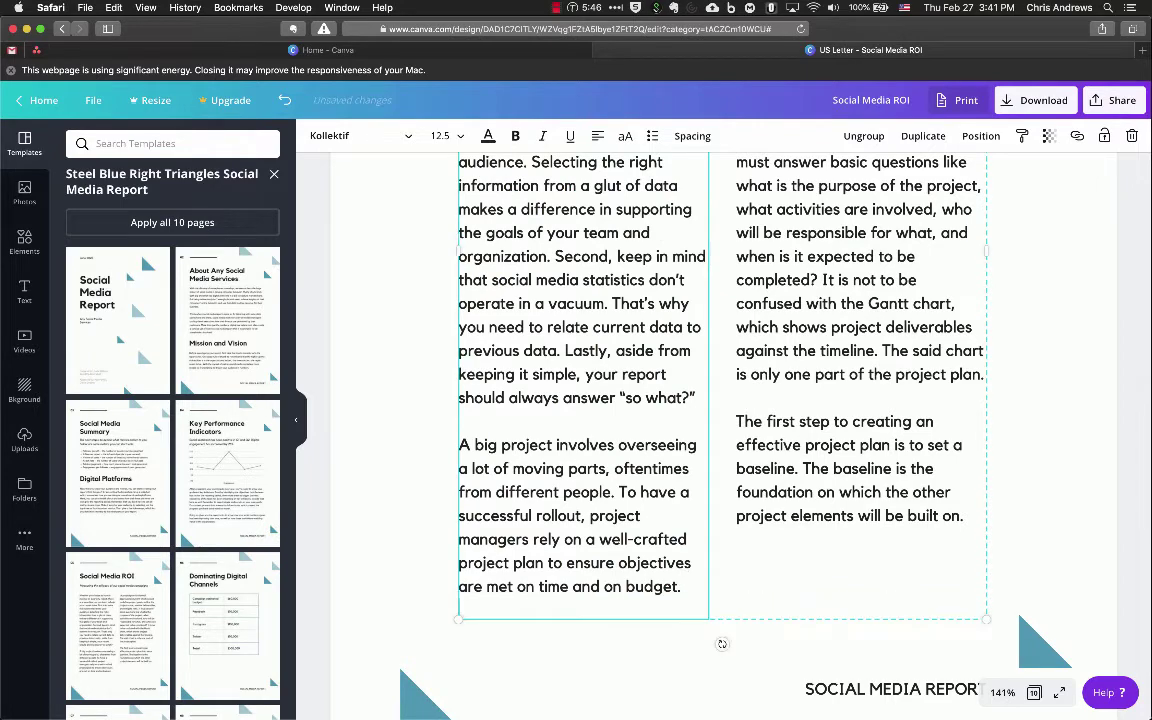
key(super+v)
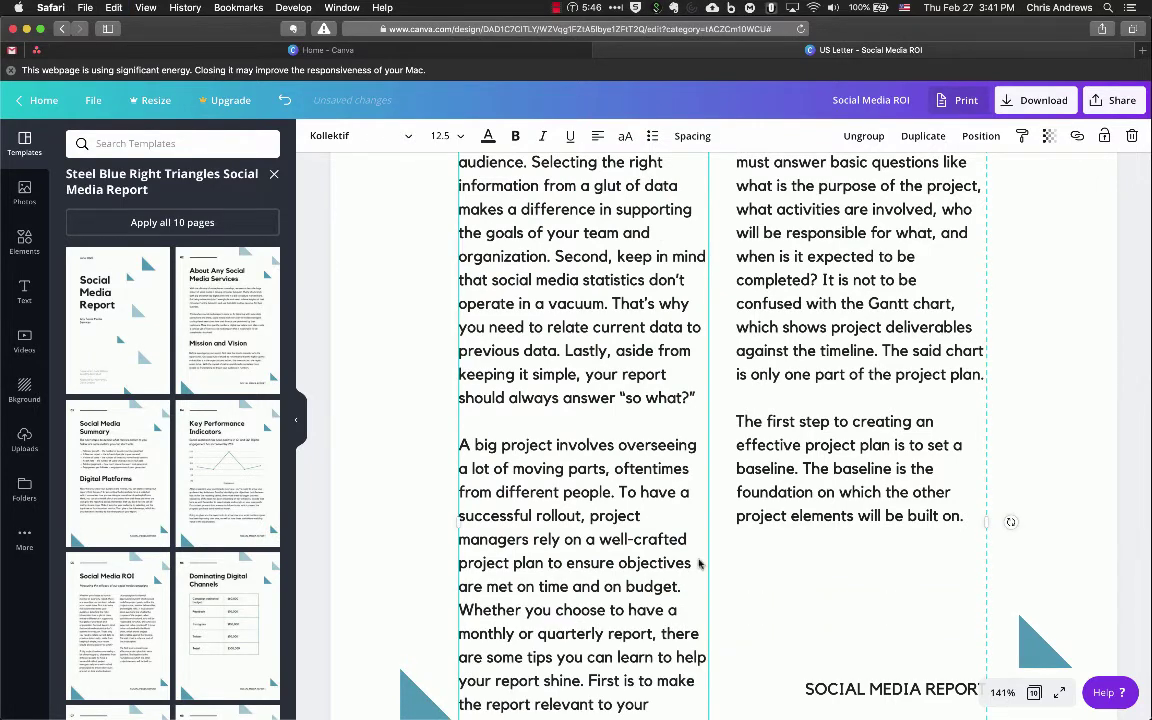
scroll(875, 452, down, 10)
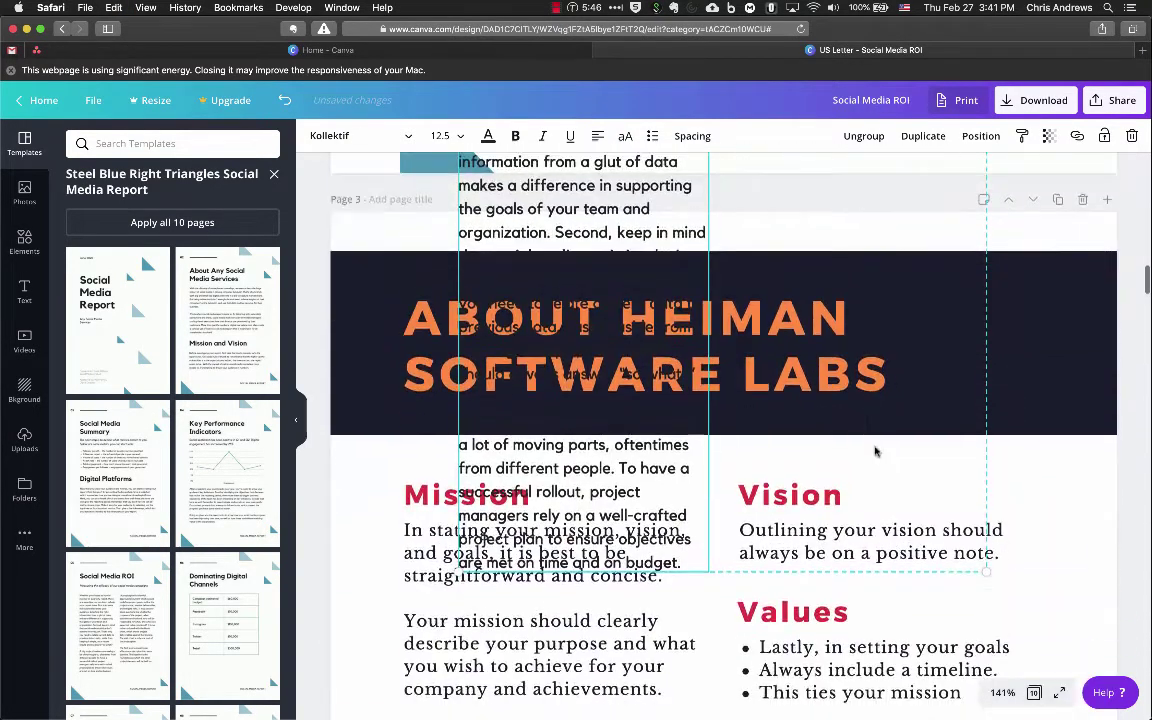
scroll(875, 452, up, 5)
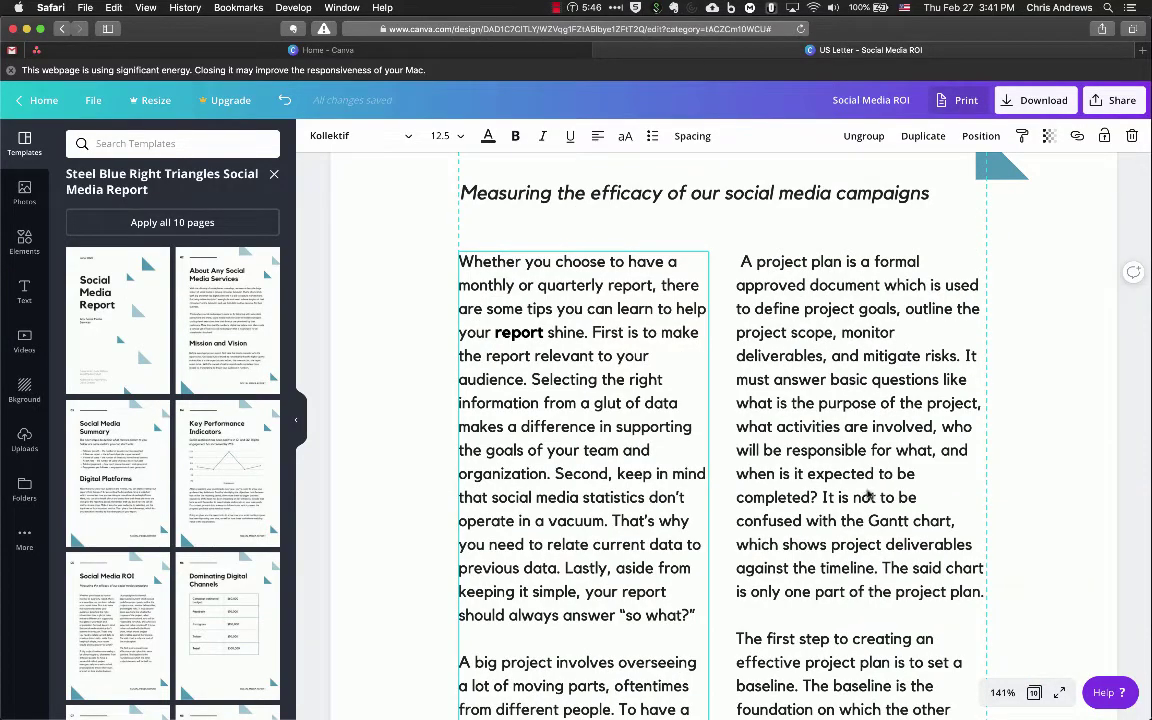
Add a new page after page 2 and apply the "About Any Social Media Services" template page to it
click(1000, 692)
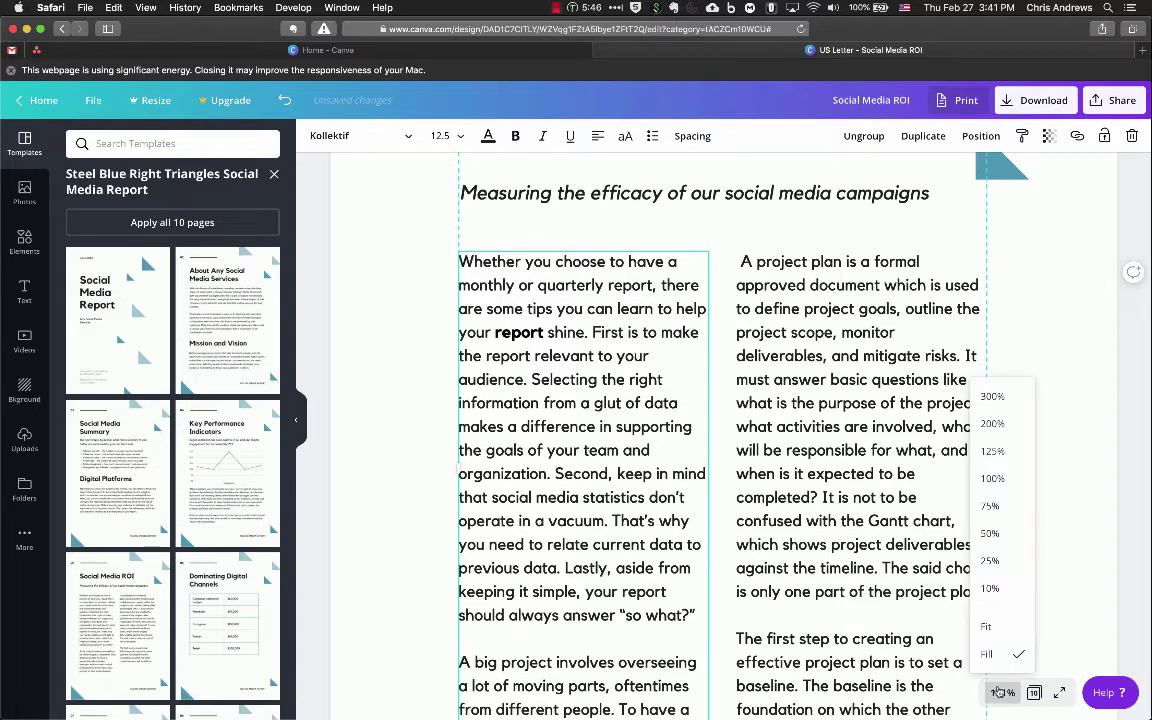
click(986, 625)
scroll(795, 452, down, 3)
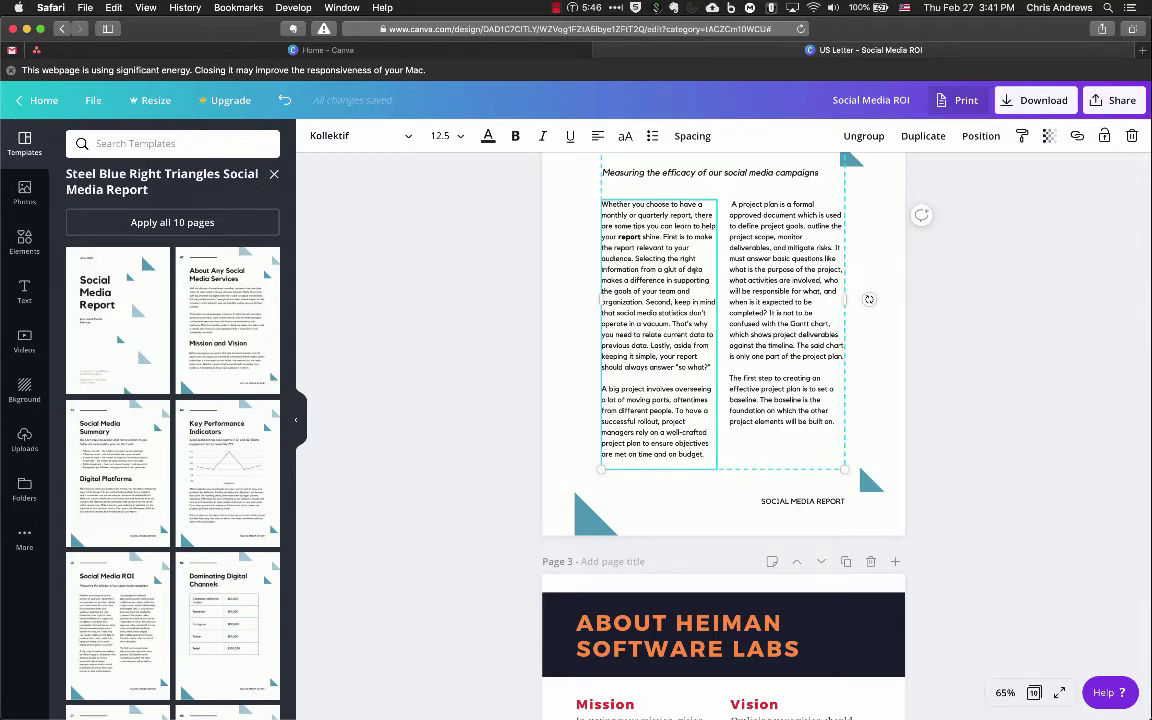
scroll(190, 476, down, 1)
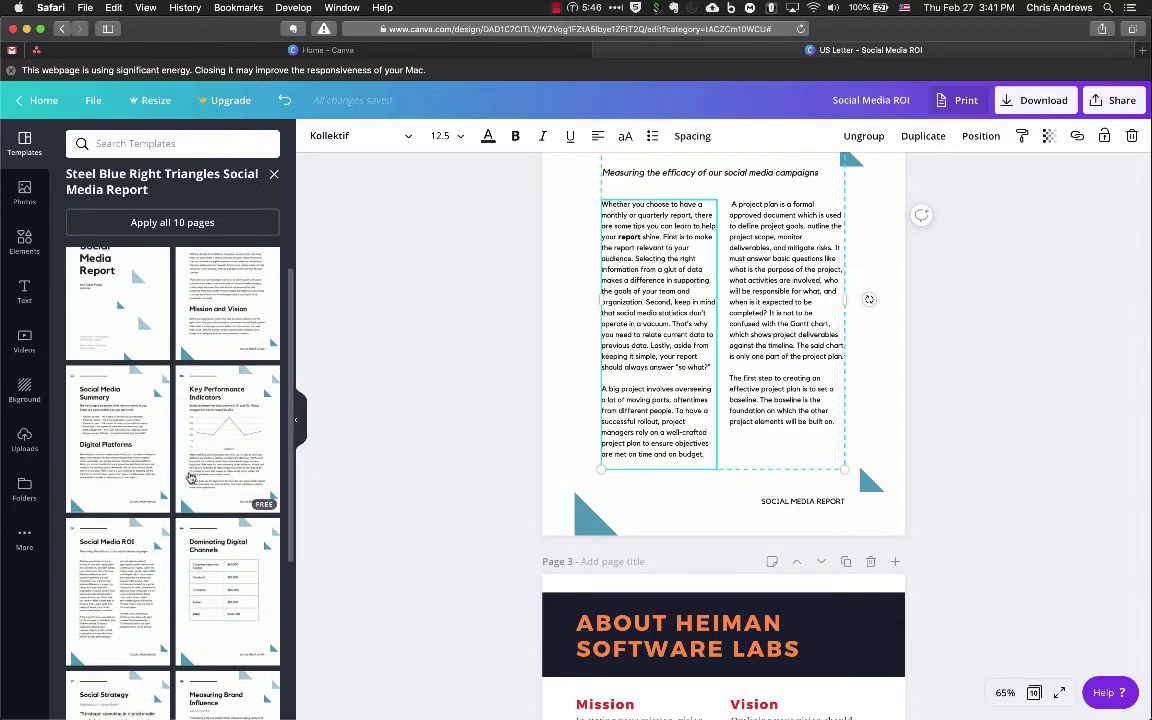
scroll(190, 476, up, 1)
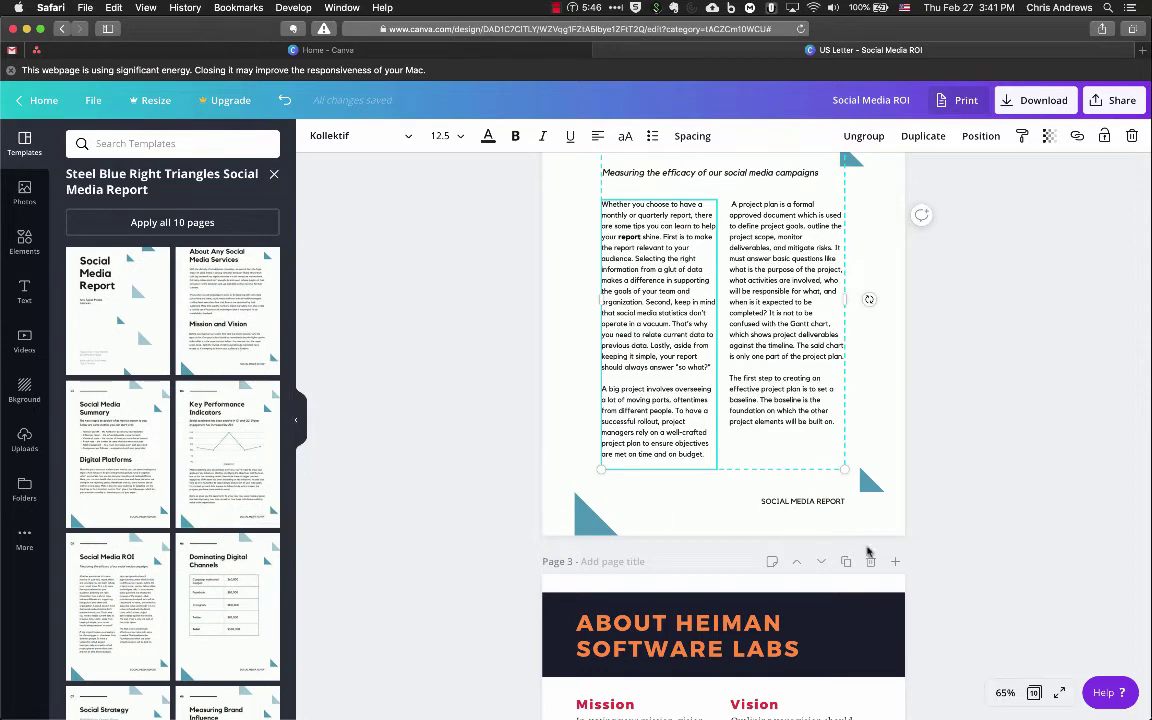
scroll(920, 430, up, 4)
click(895, 207)
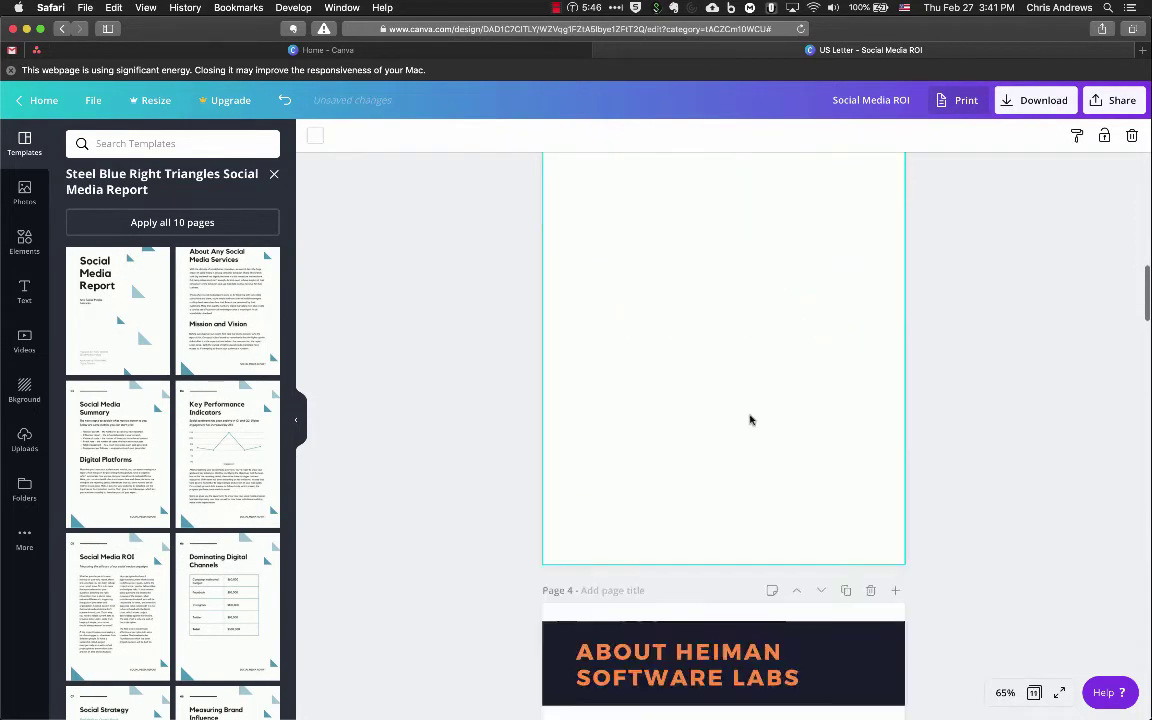
scroll(750, 420, down, 3)
scroll(750, 420, up, 3)
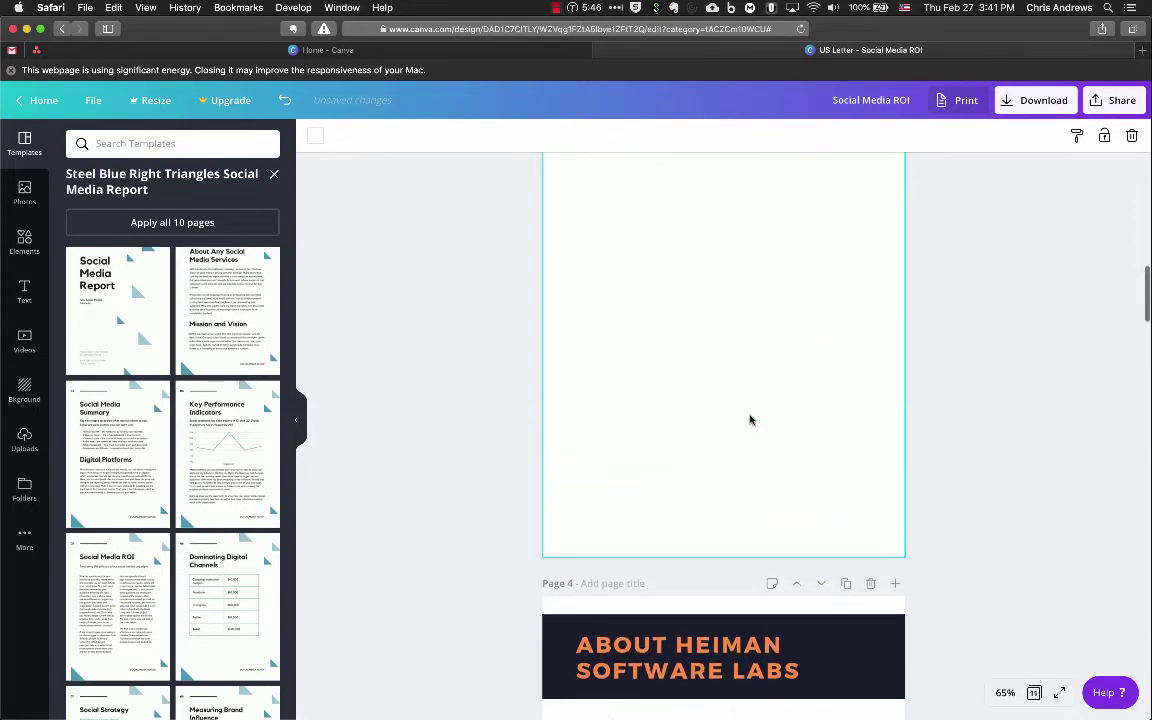
click(240, 314)
scroll(656, 432, up, 3)
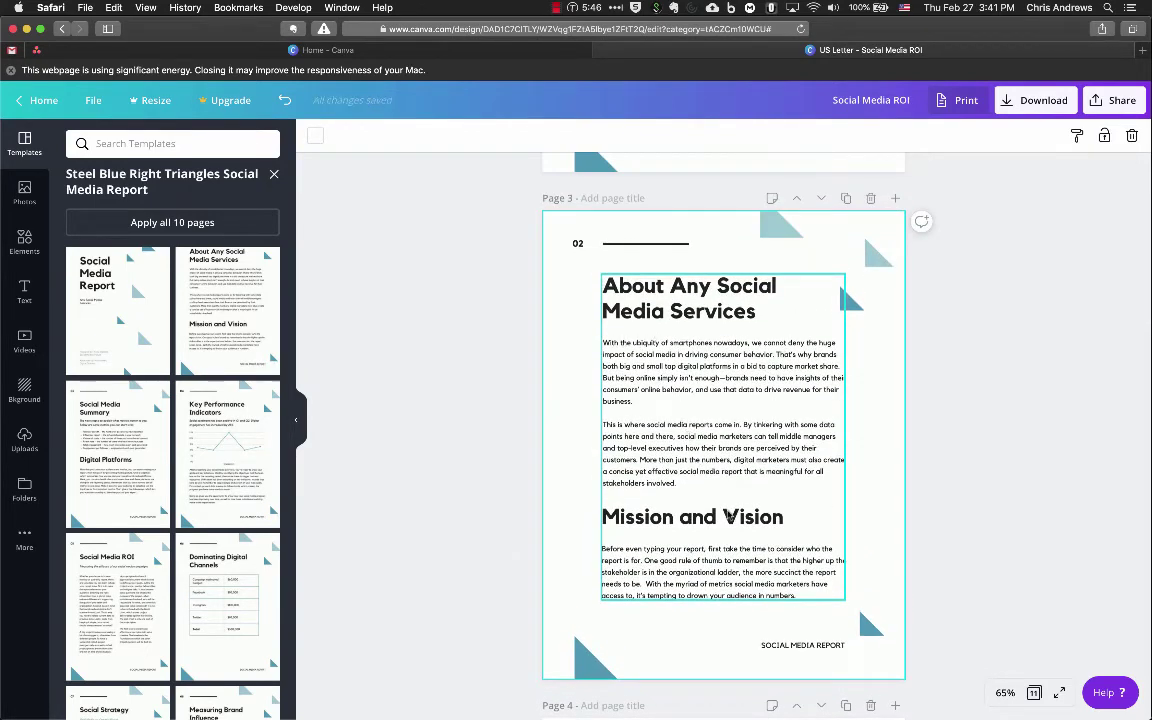
Compare the design of page 3 with the "About Heiman Software Labs" page after it and the Social Media ROI page before it
scroll(775, 581, down, 3)
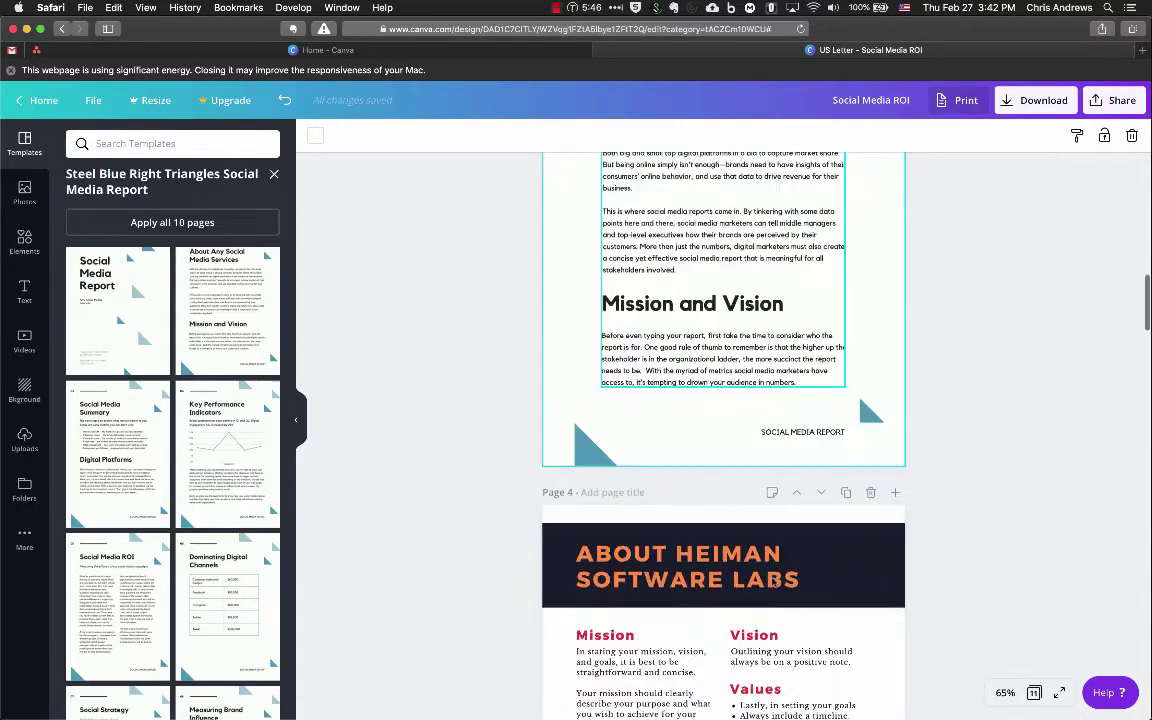
scroll(775, 581, up, 3)
scroll(775, 600, down, 4)
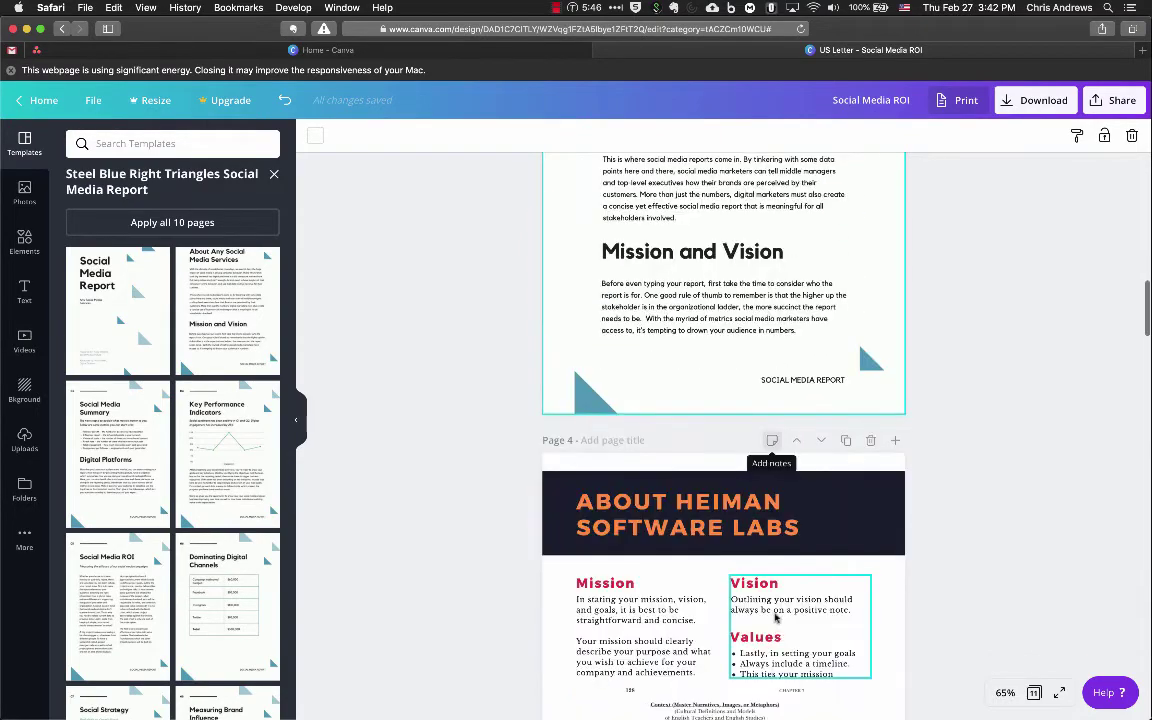
scroll(775, 617, up, 4)
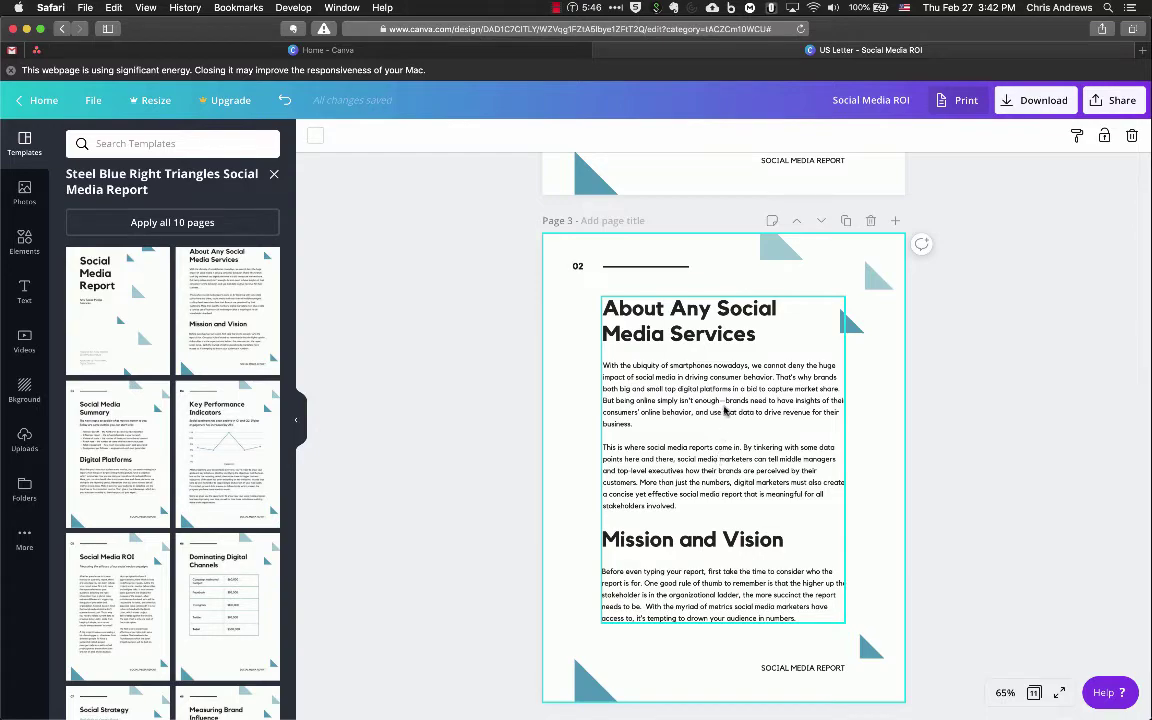
scroll(722, 420, up, 10)
scroll(728, 402, down, 5)
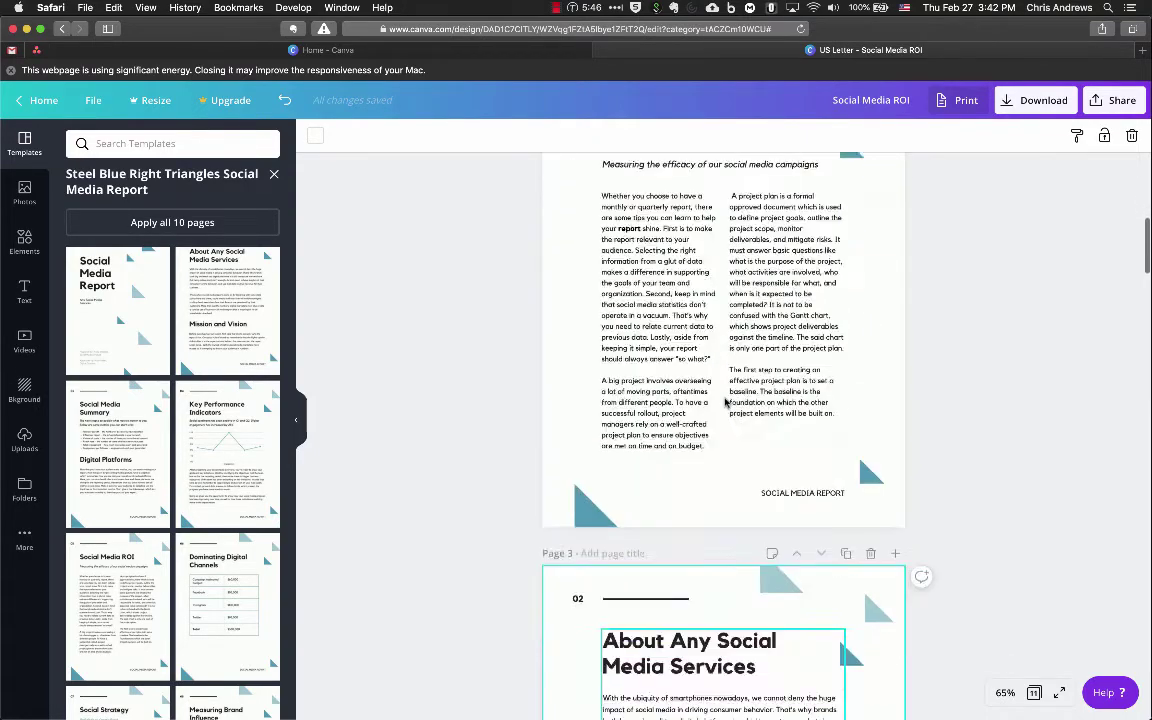
scroll(728, 399, up, 5)
click(775, 438)
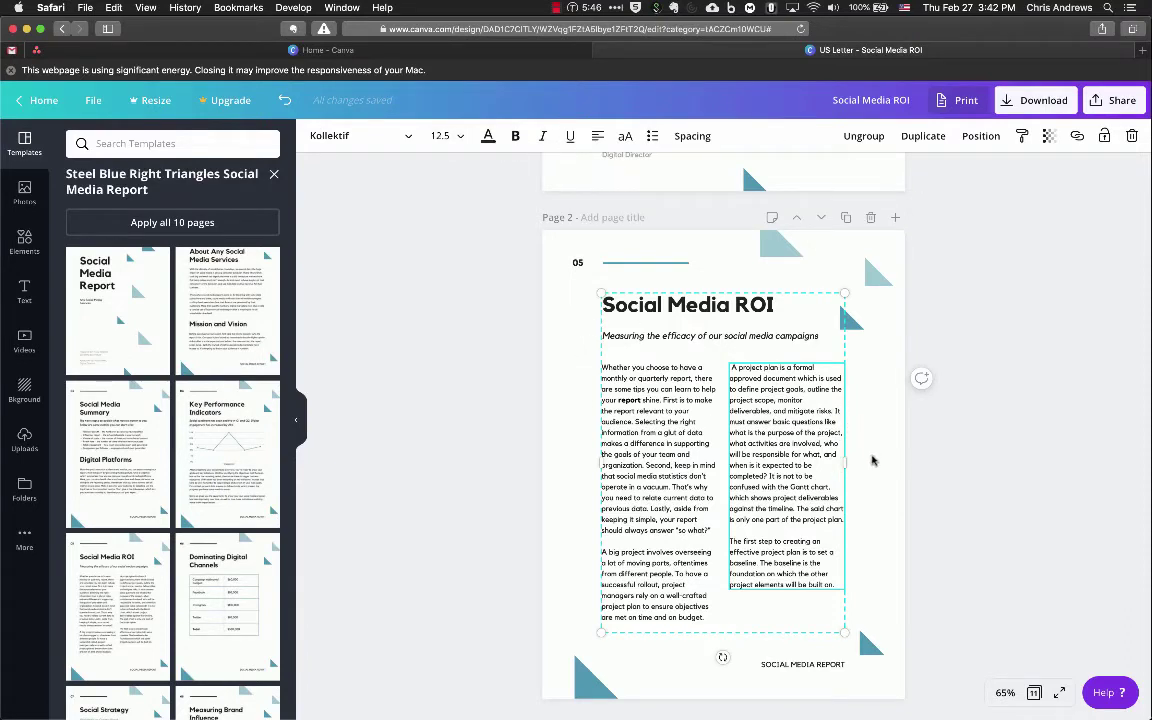
click(570, 350)
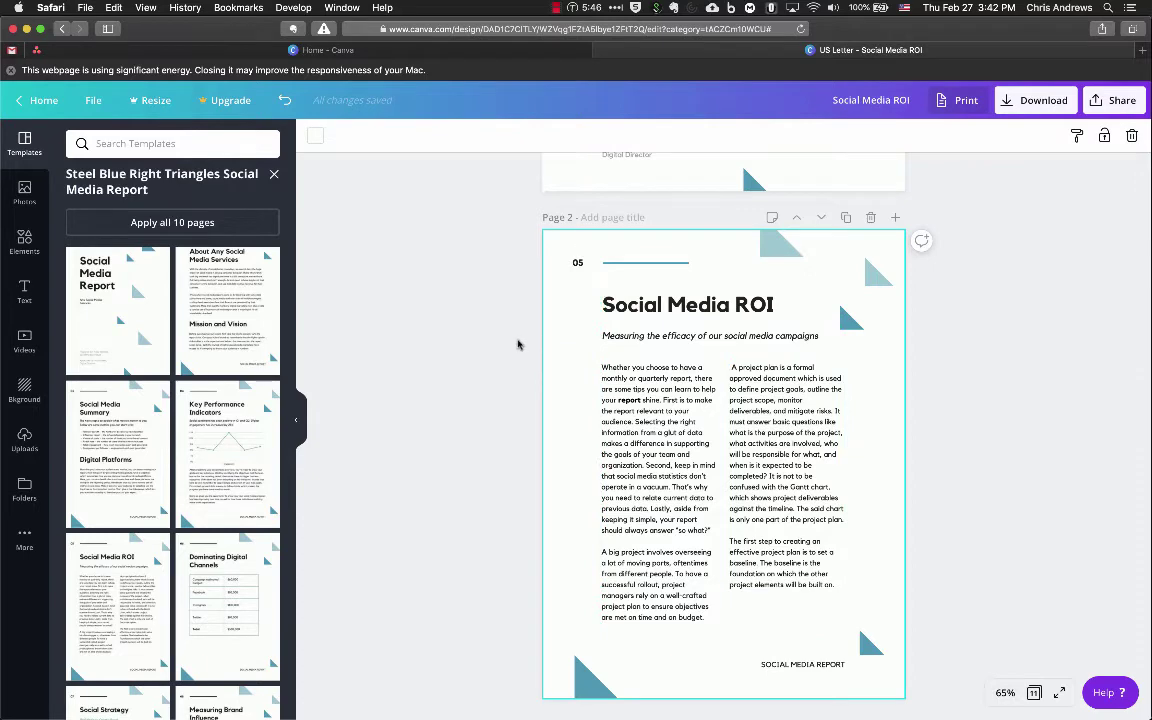
Browse the ready-made font combination designs in the text library
click(24, 290)
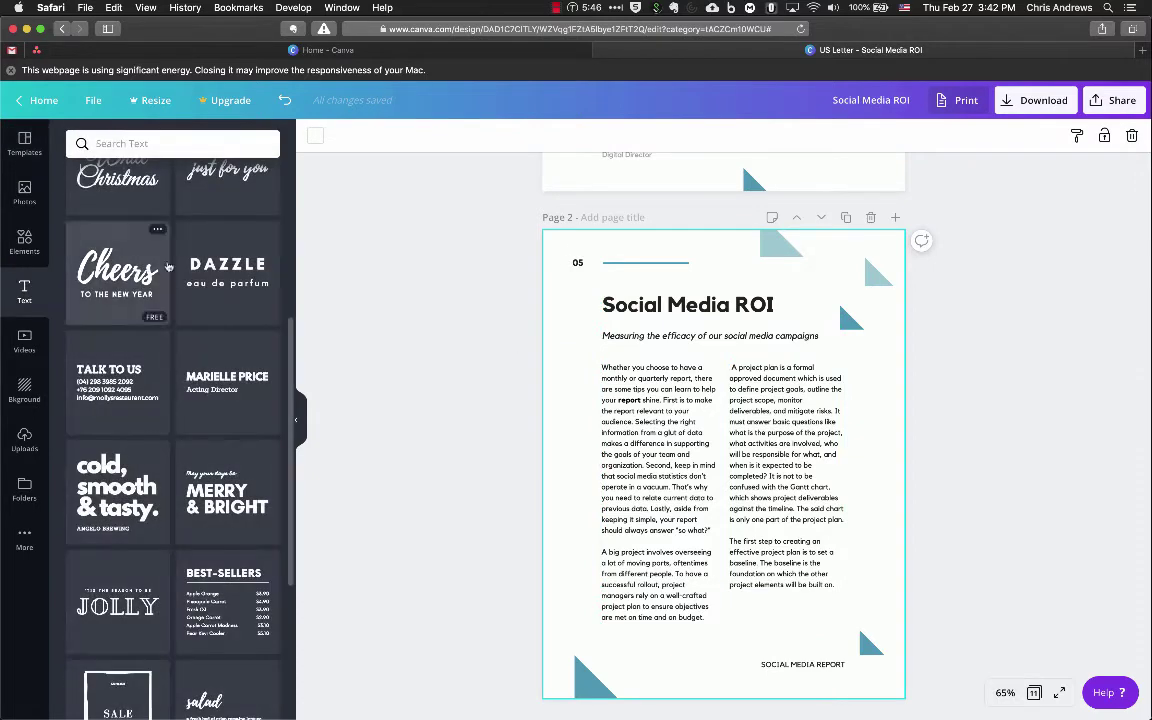
scroll(122, 390, down, 5)
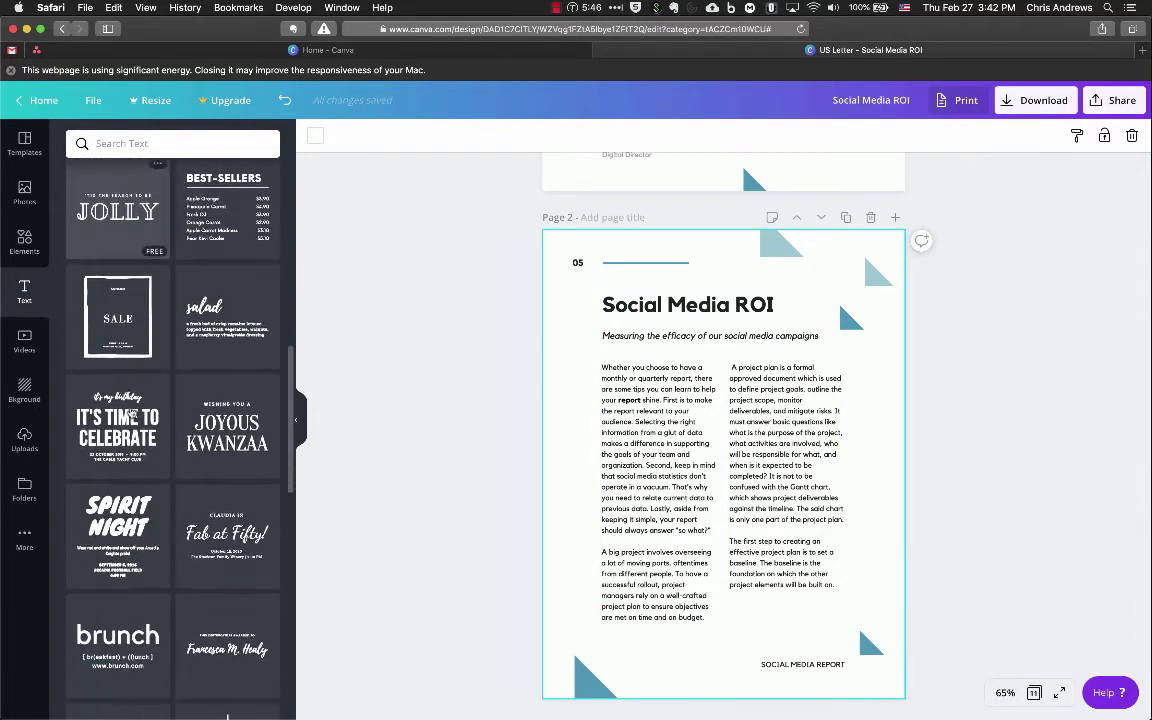
scroll(130, 413, down, 2)
scroll(720, 450, down, 3)
scroll(720, 450, up, 1)
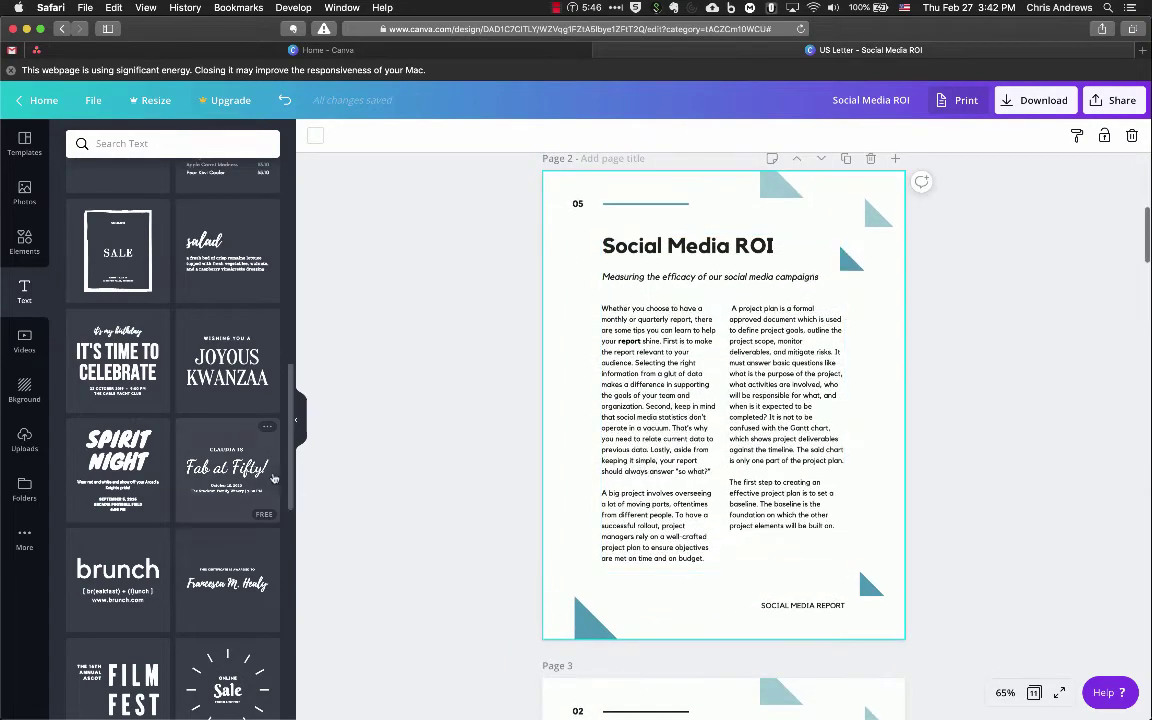
scroll(150, 320, down, 4)
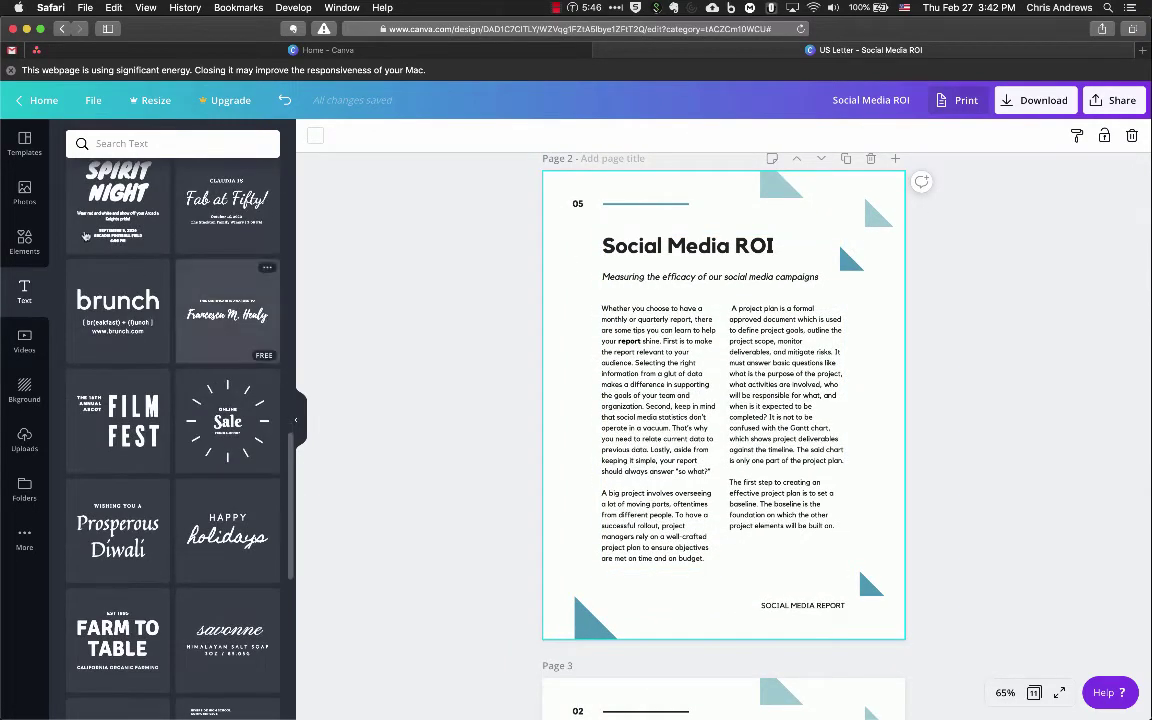
scroll(254, 527, down, 2)
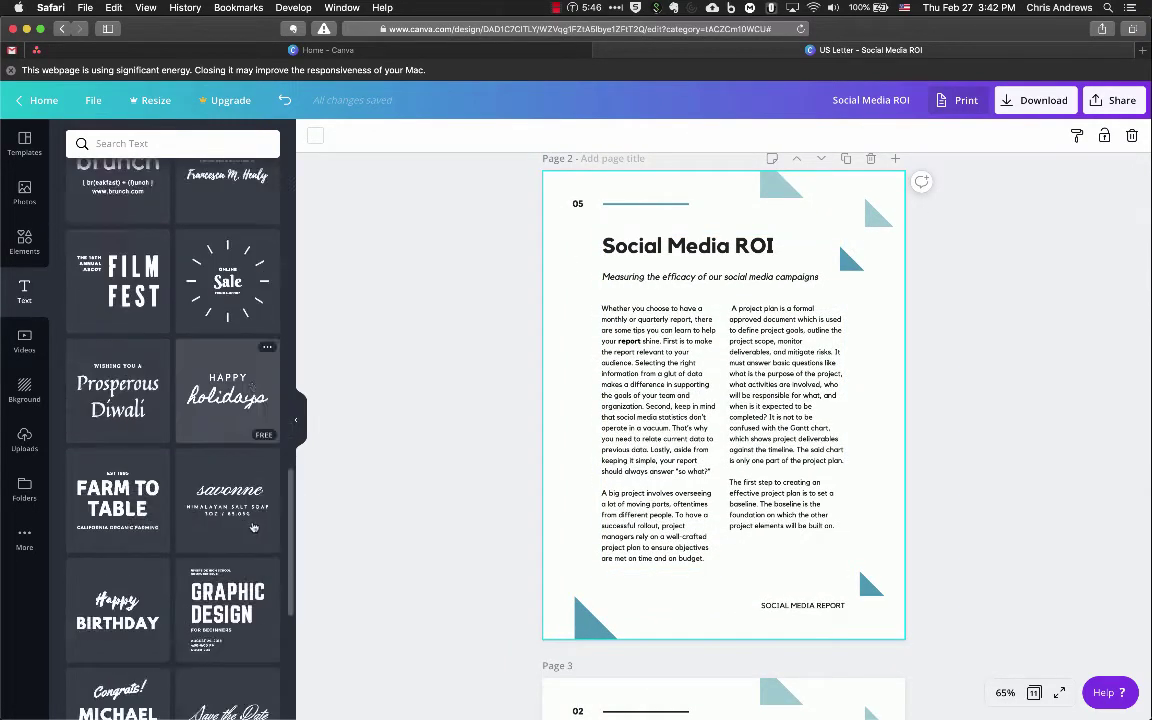
scroll(254, 527, down, 10)
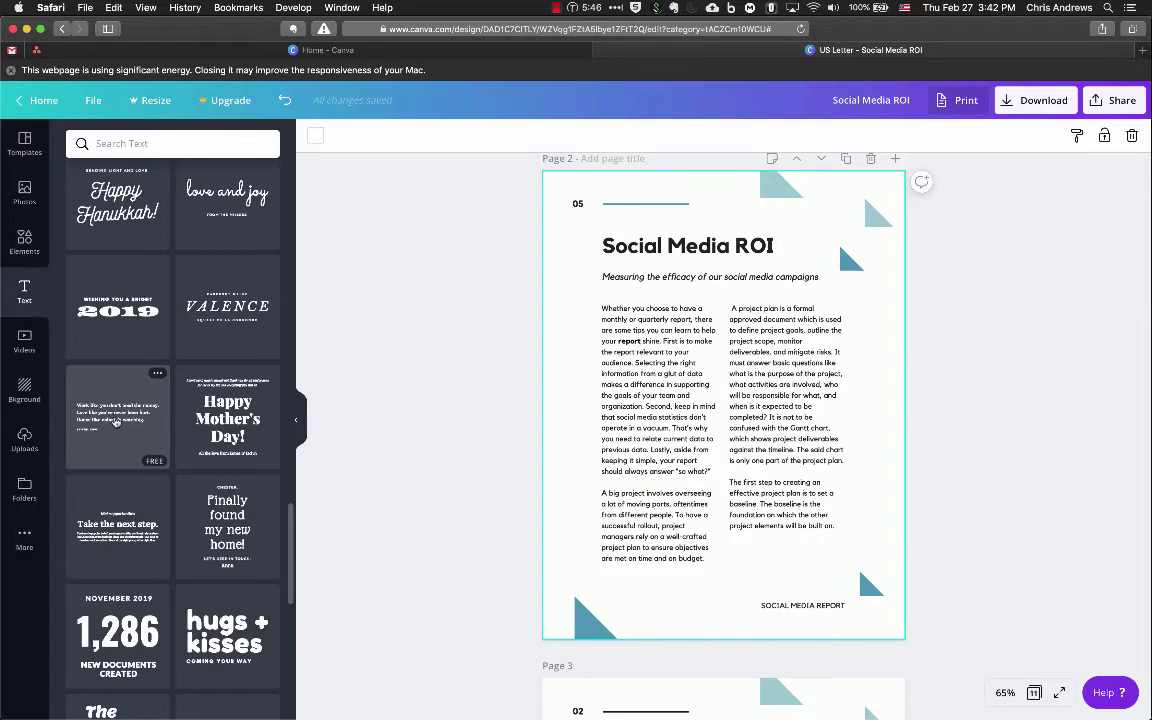
Add the "Work like you don't need the money" quote design to page 2, shrink it slightly and place it over the lower body text
click(116, 423)
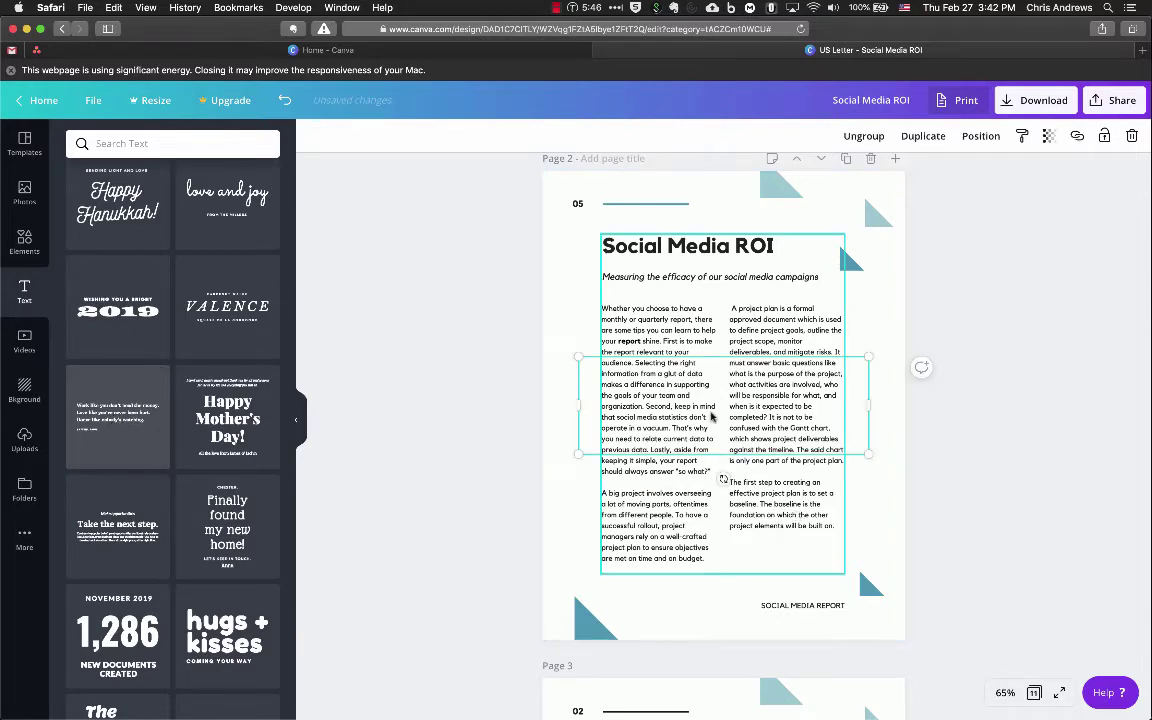
drag(654, 375, 654, 469)
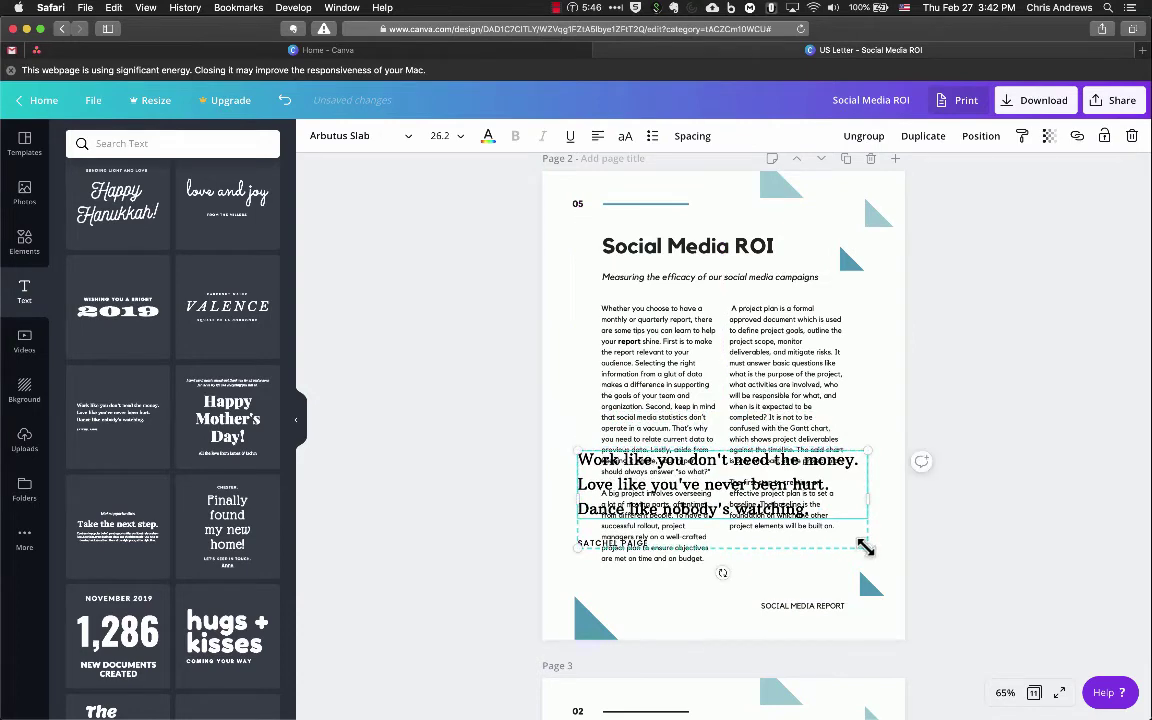
mouse_move(867, 548)
mouse_down()
mouse_move(761, 506)
mouse_move(870, 568)
mouse_up()
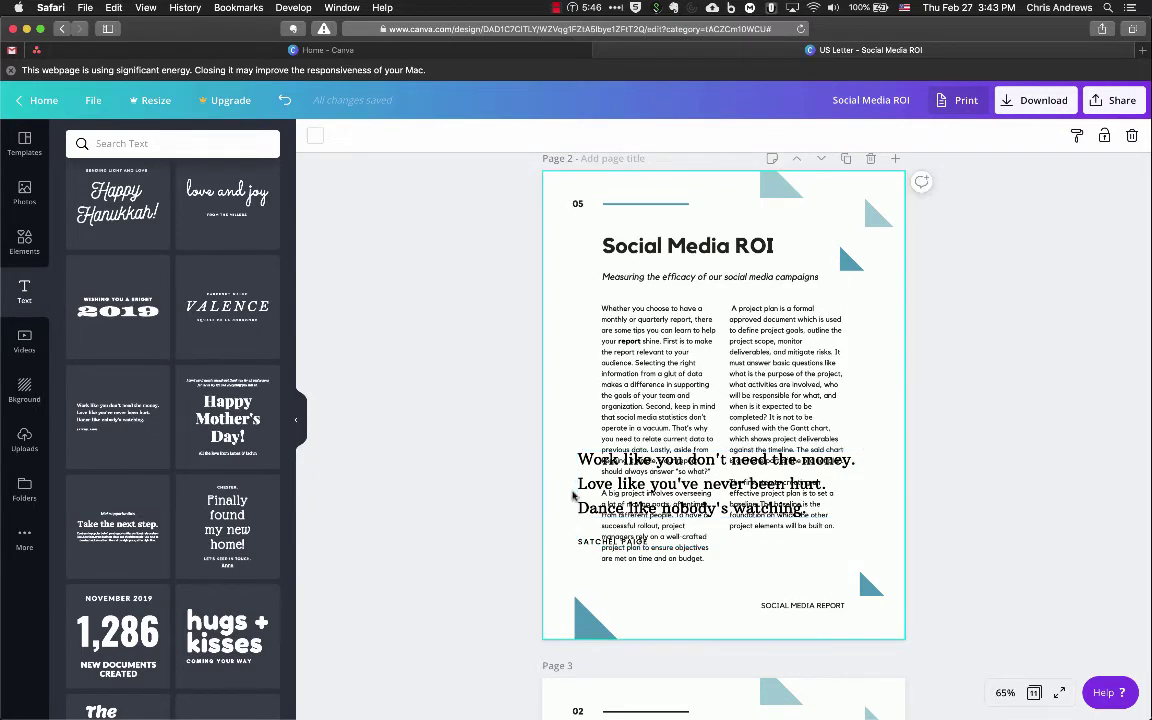
mouse_move(601, 495)
mouse_down()
mouse_move(554, 521)
mouse_move(556, 536)
mouse_move(601, 521)
mouse_move(590, 514)
mouse_up()
click(655, 568)
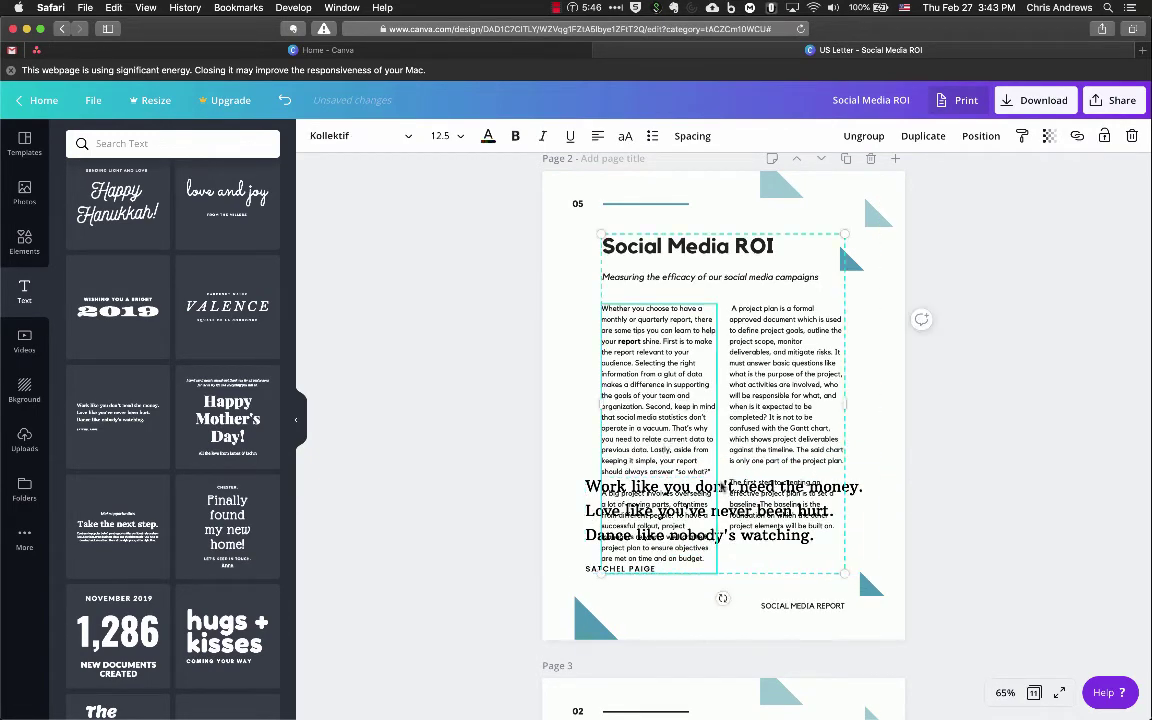
Delete the "A big project involves overseeing" paragraph from the first text column on page 2
click(690, 408)
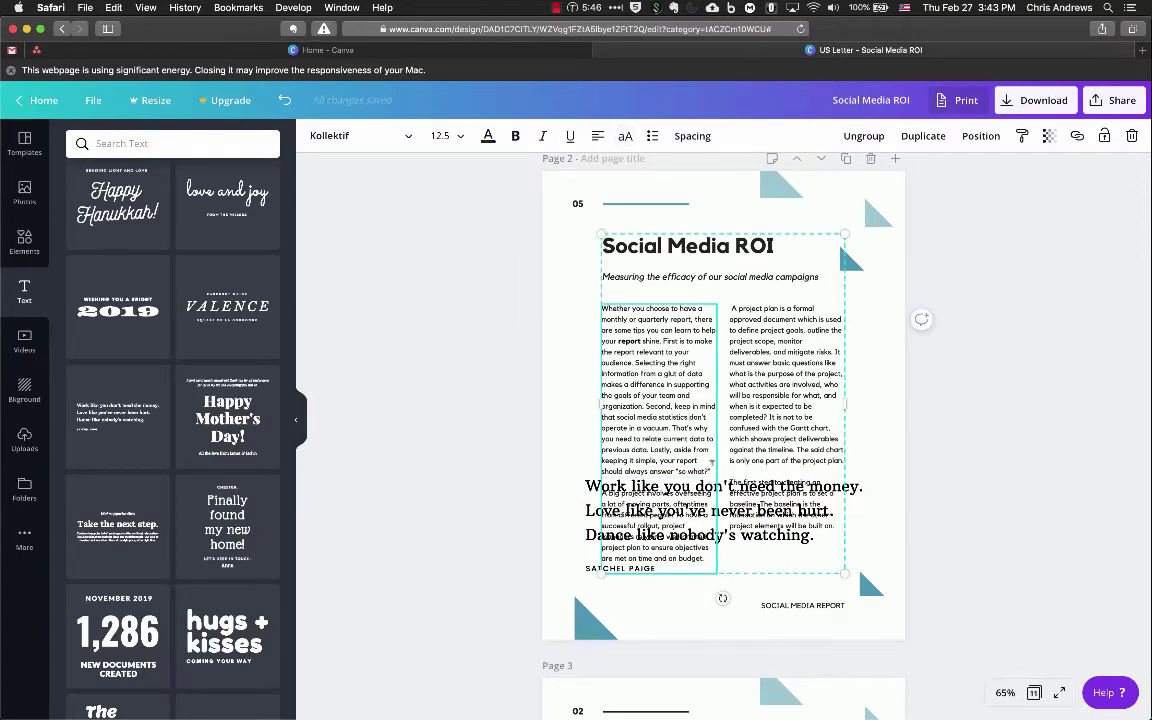
click(640, 422)
drag(612, 471, 732, 630)
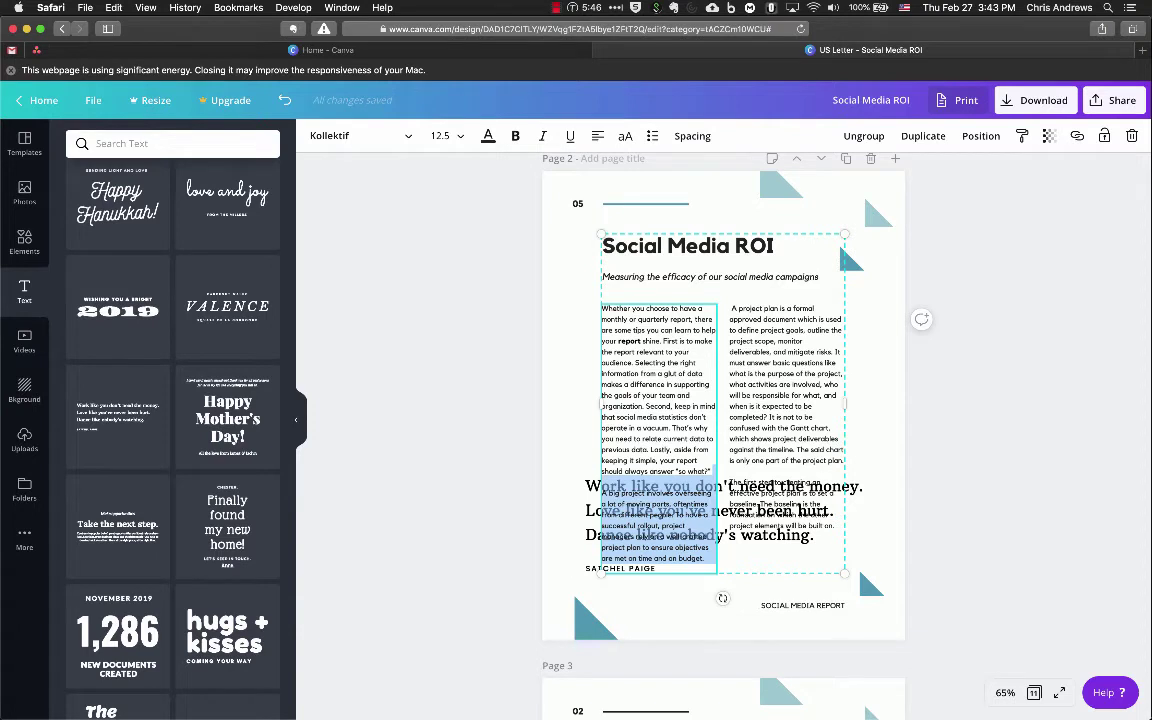
key(BackSpace)
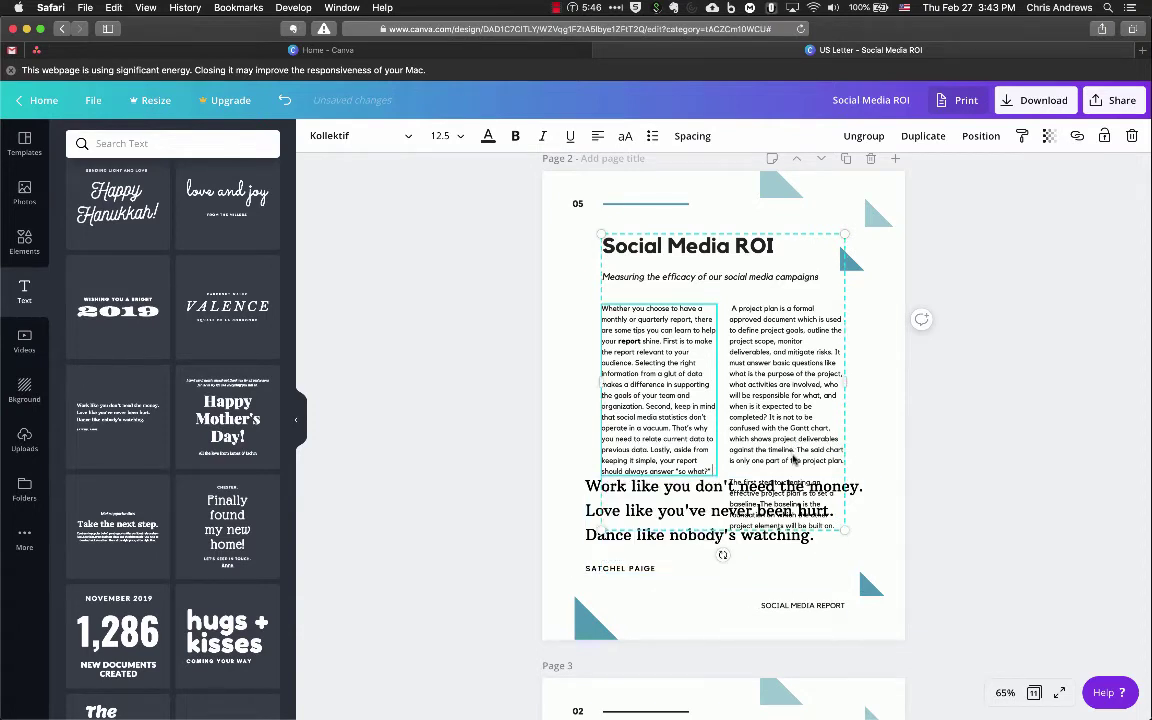
Delete the "The first step to creating an effective project plan" paragraph from the second text column on page 2
click(790, 472)
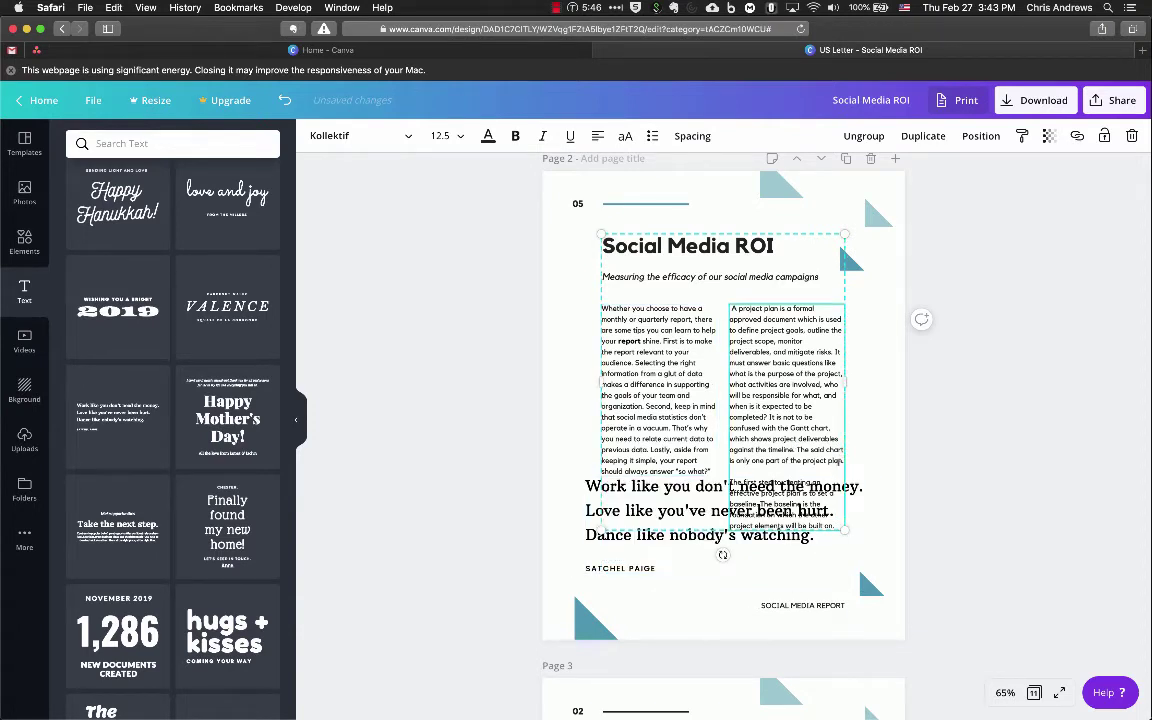
drag(845, 462, 729, 373)
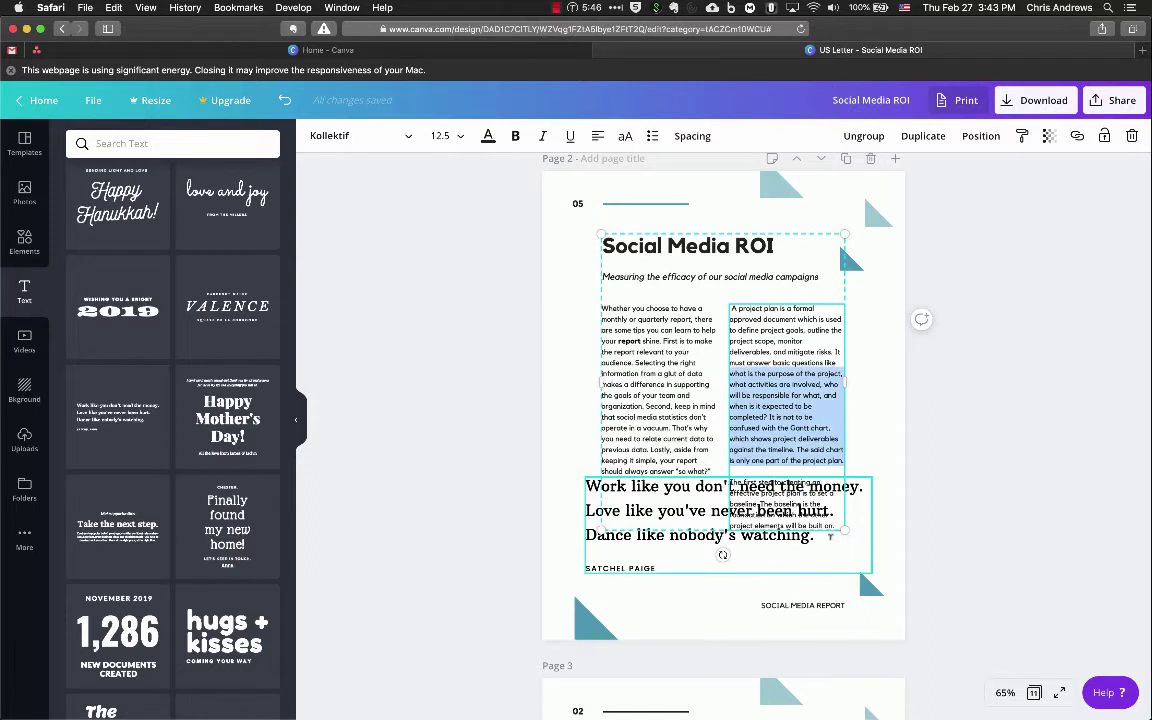
drag(730, 481, 829, 524)
key(BackSpace)
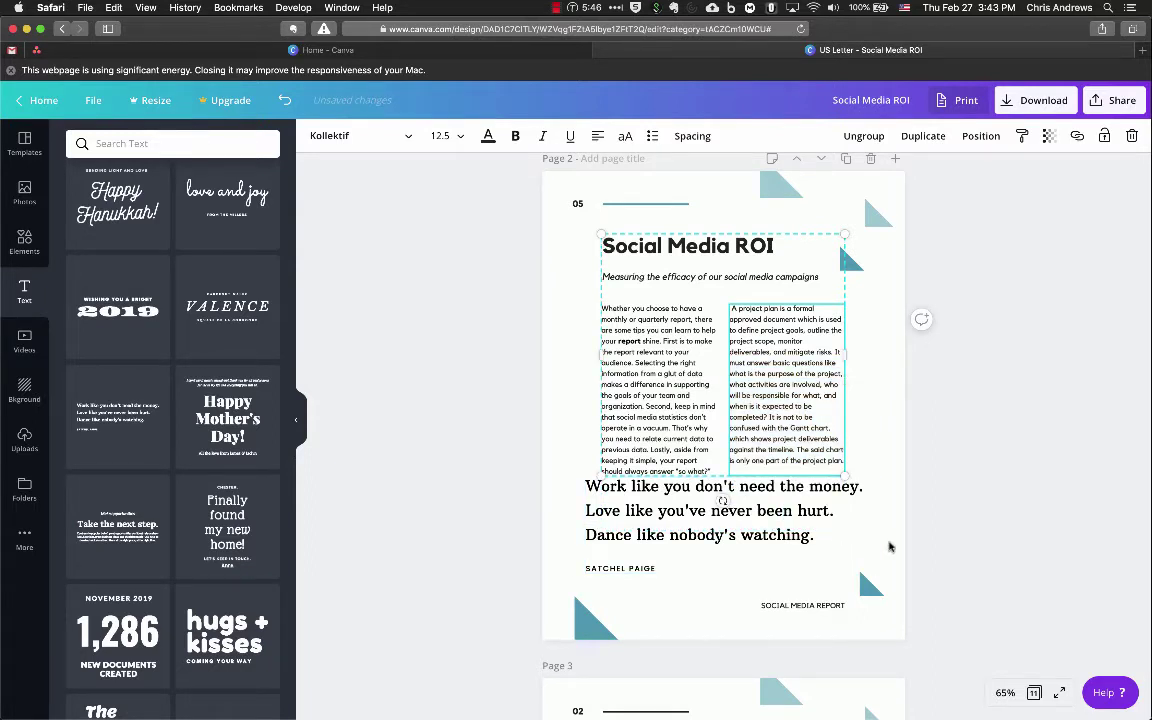
Move the quote block slightly down so it sits just below the two text columns on page 2
click(803, 492)
drag(753, 520, 753, 530)
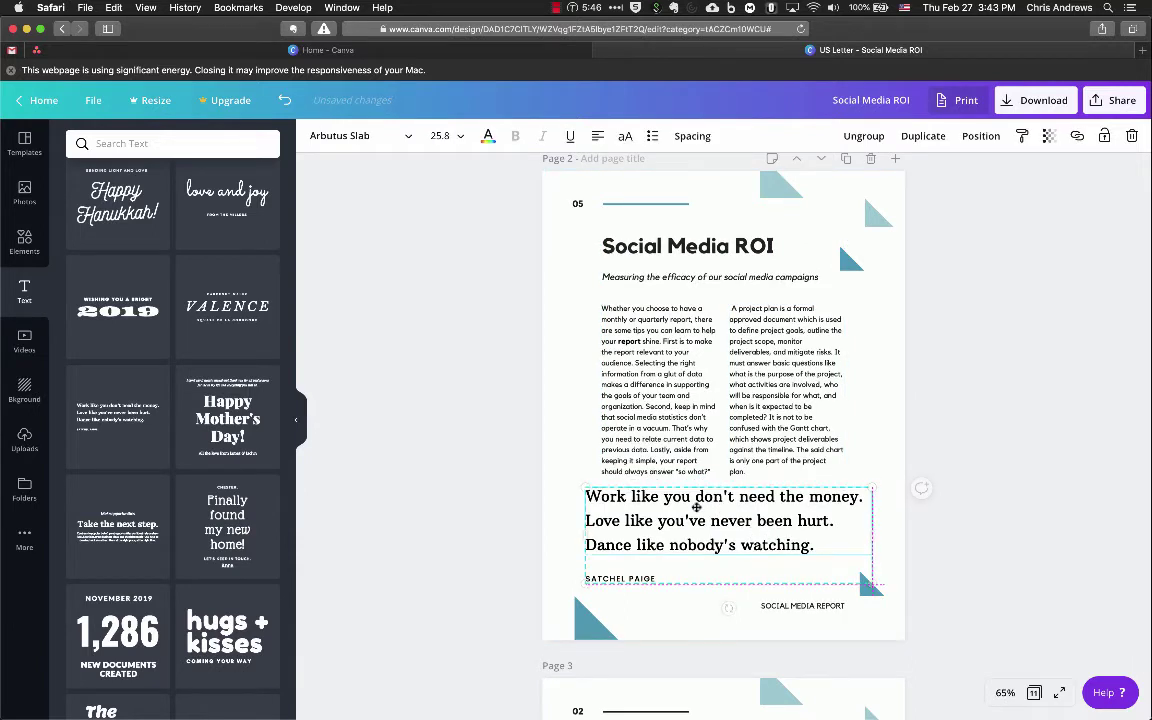
click(675, 470)
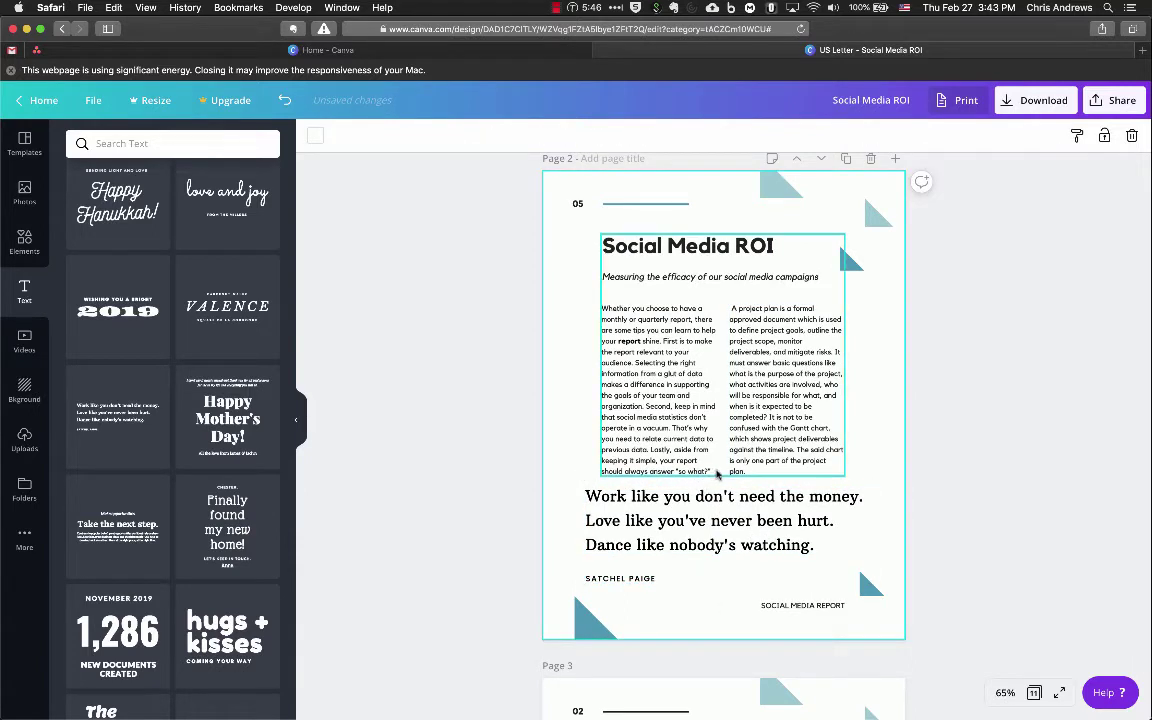
click(728, 525)
Compare the body text layout of the "About Any Social Media Services" page with the Social Media ROI page and its quote
scroll(749, 347, down, 5)
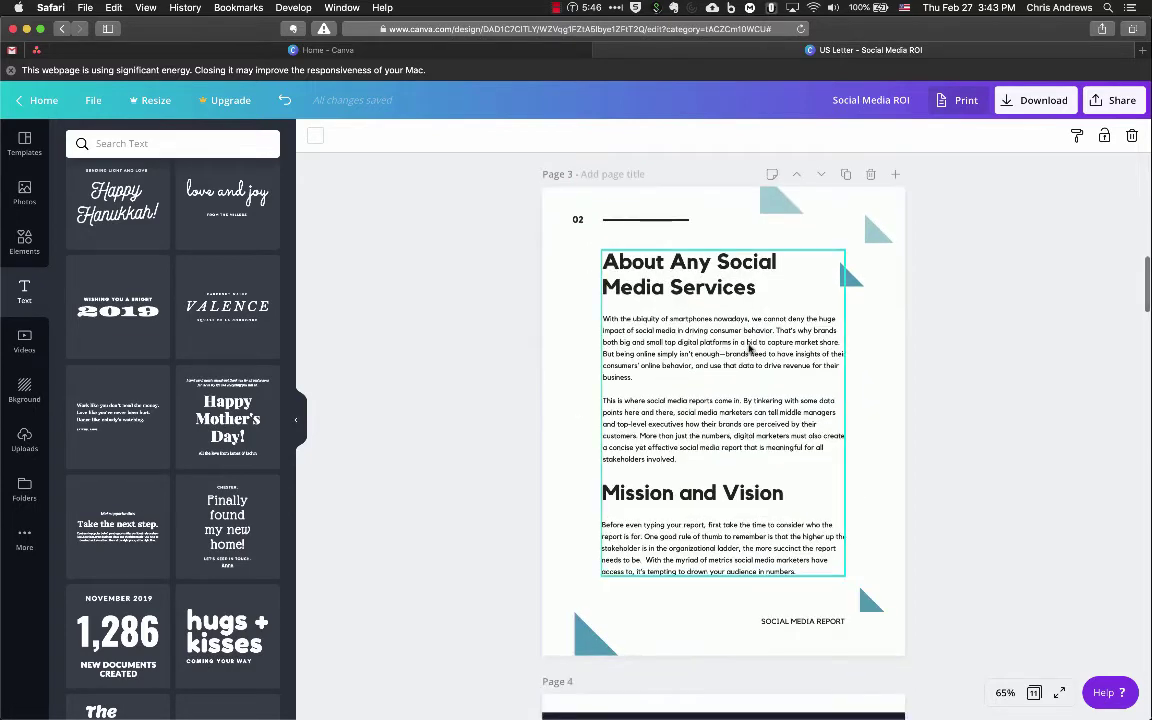
click(663, 345)
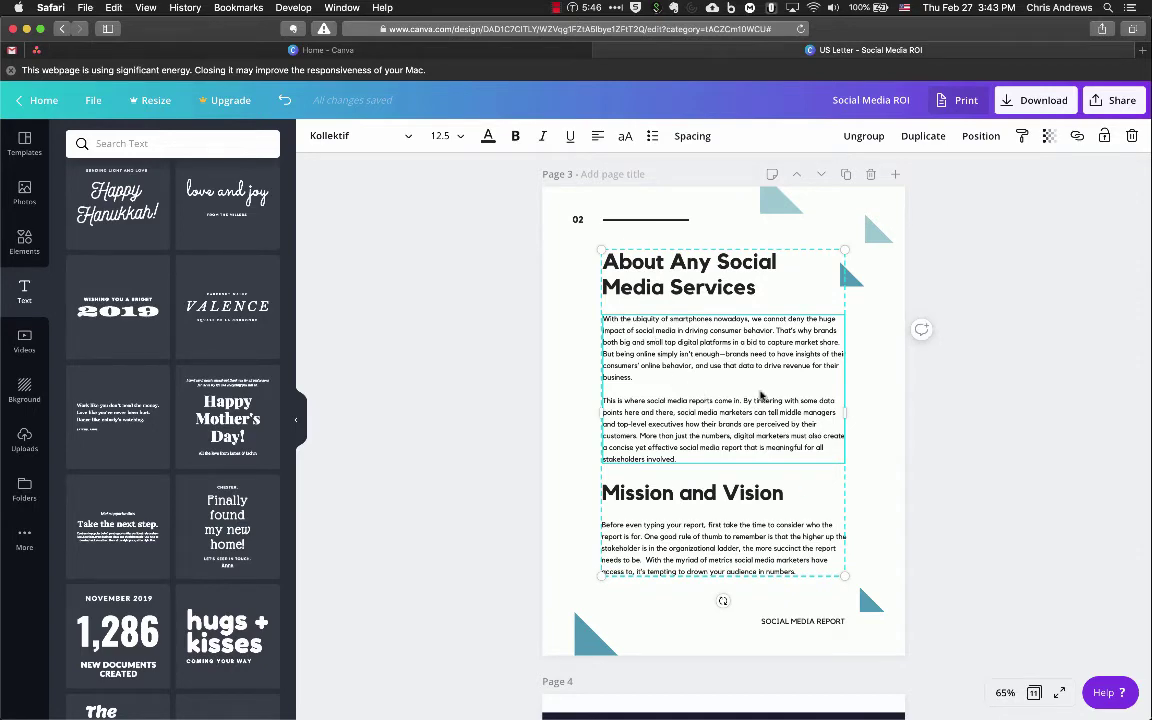
scroll(749, 365, up, 5)
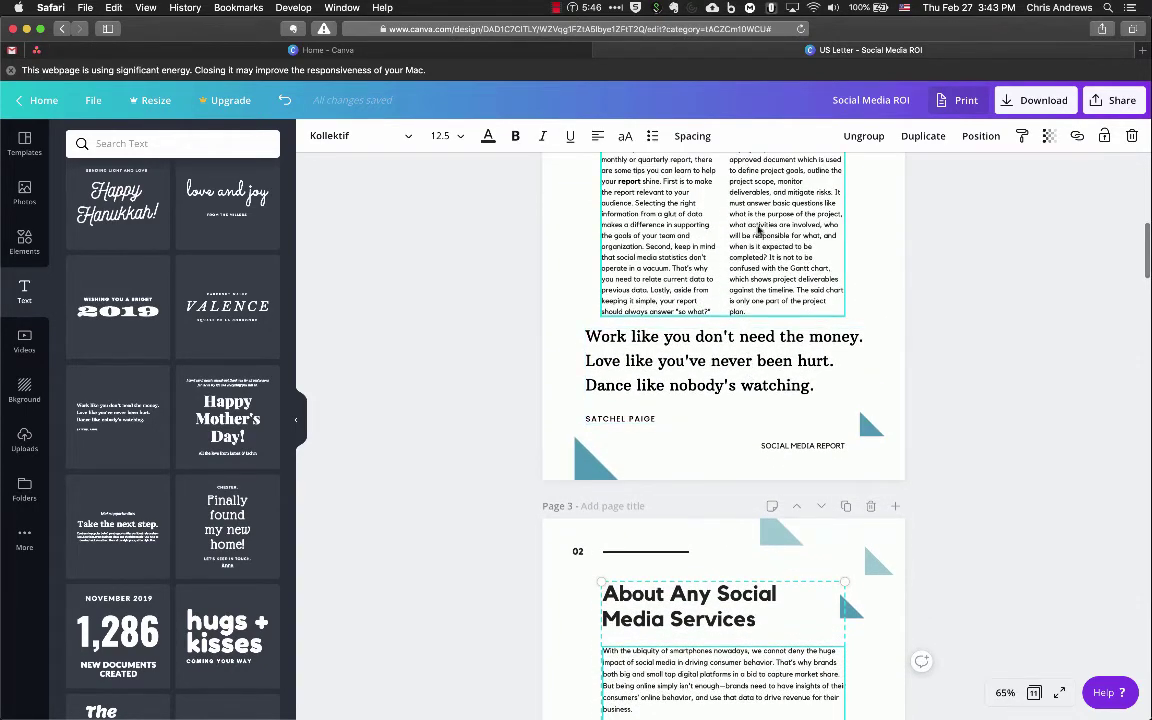
scroll(766, 230, up, 1)
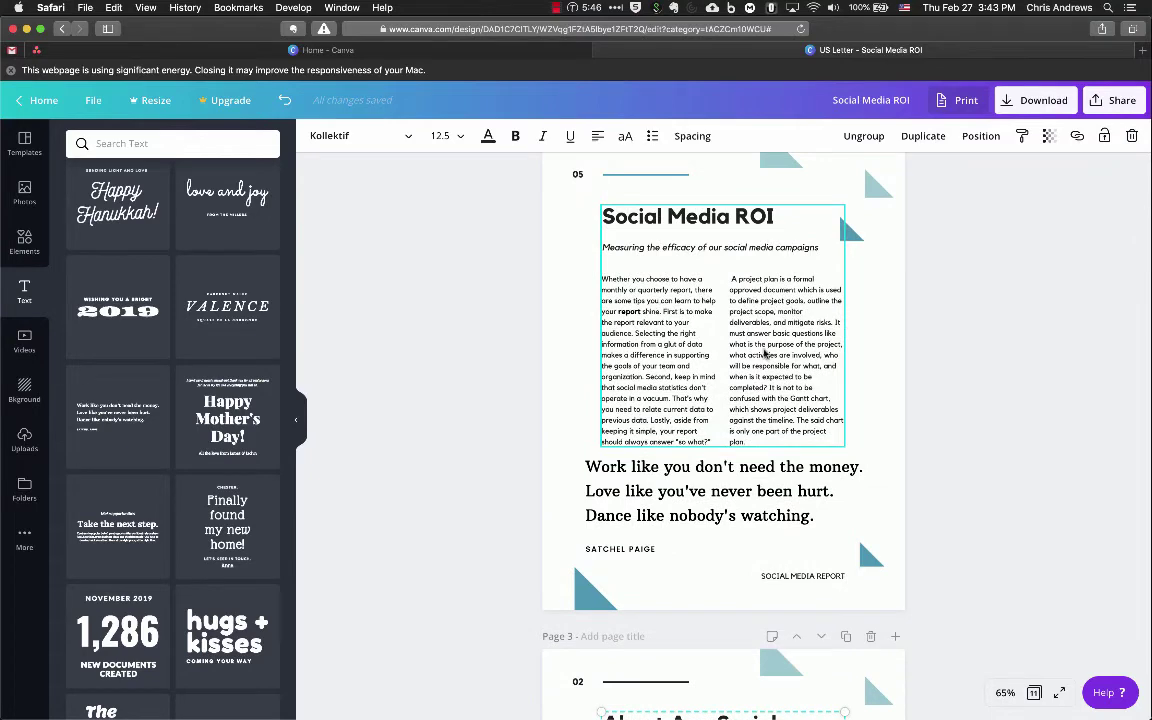
scroll(764, 354, down, 8)
scroll(742, 176, up, 4)
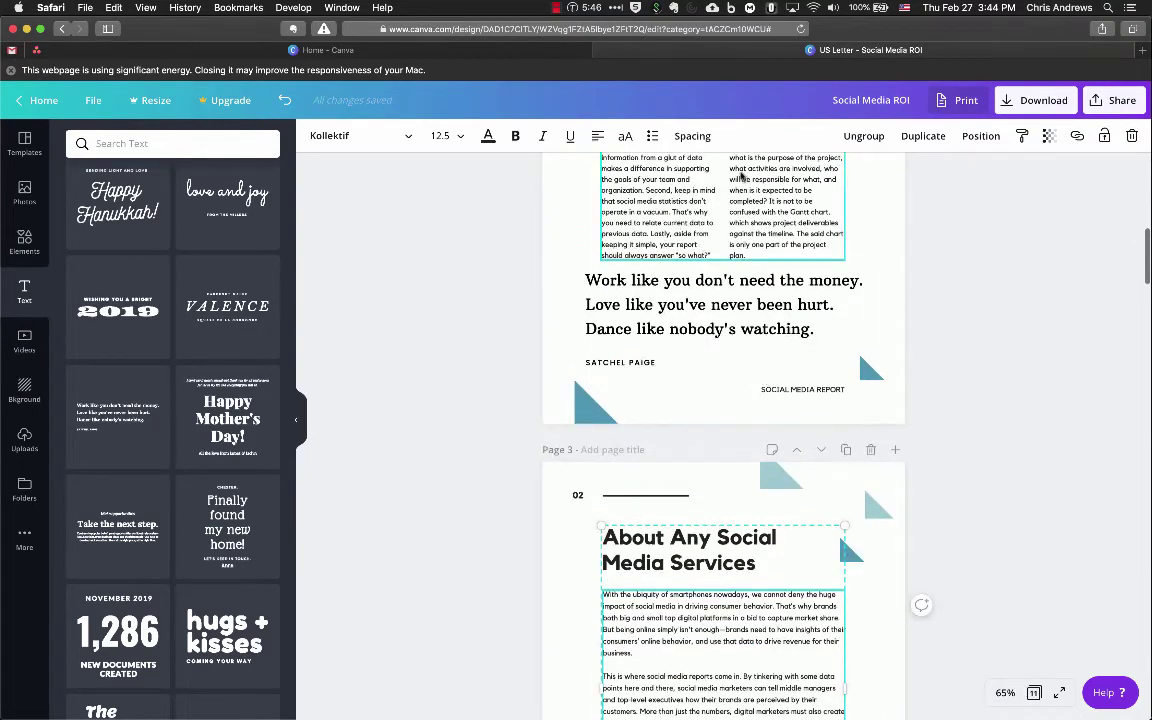
scroll(736, 403, up, 3)
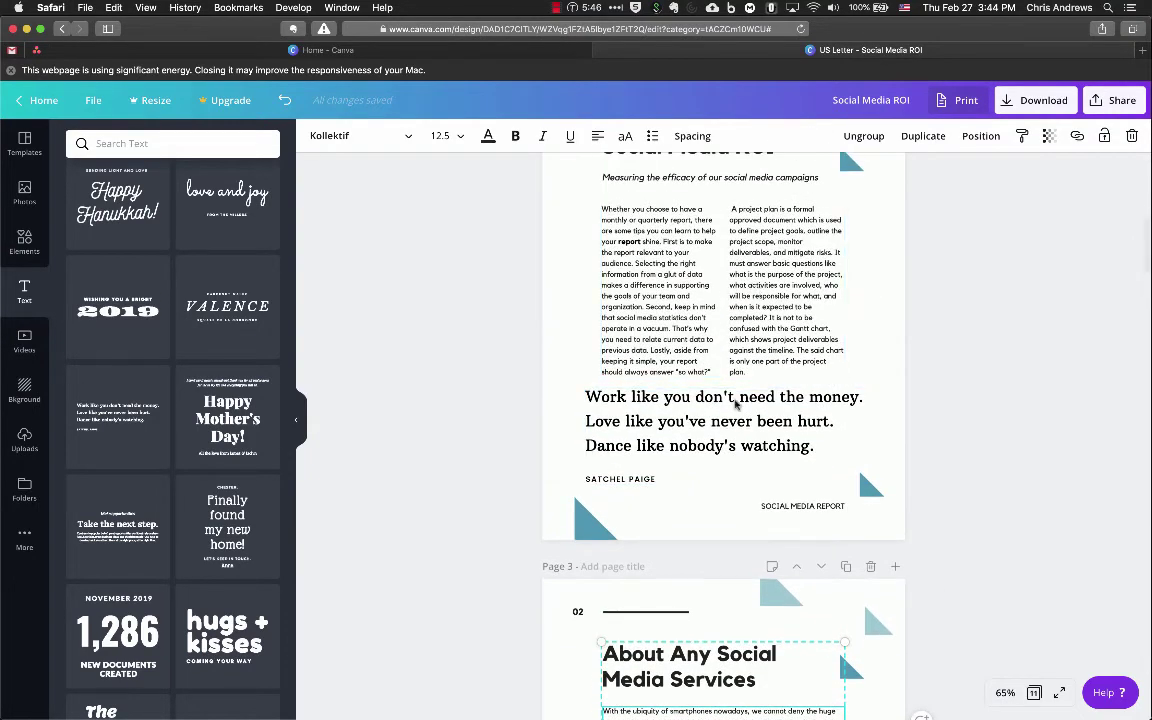
scroll(736, 403, down, 10)
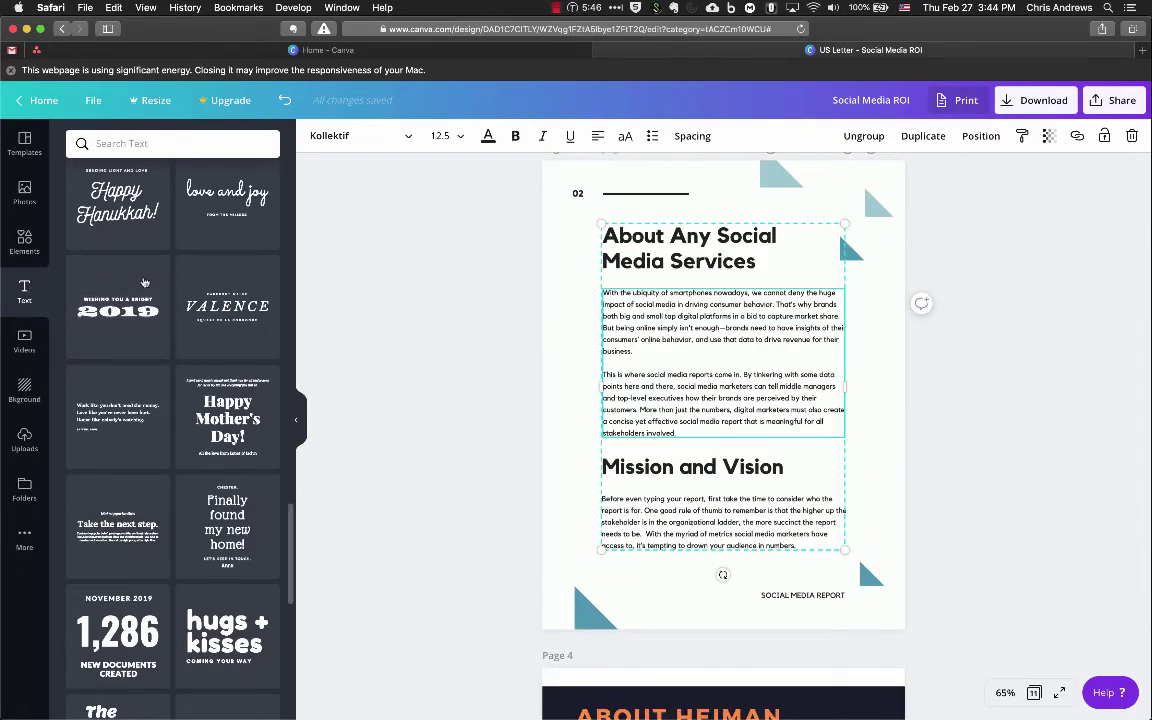
Add a body text box to page 3 and paste the "Whether you choose to have a monthly or quarterly report" paragraph into it
scroll(144, 283, up, 15)
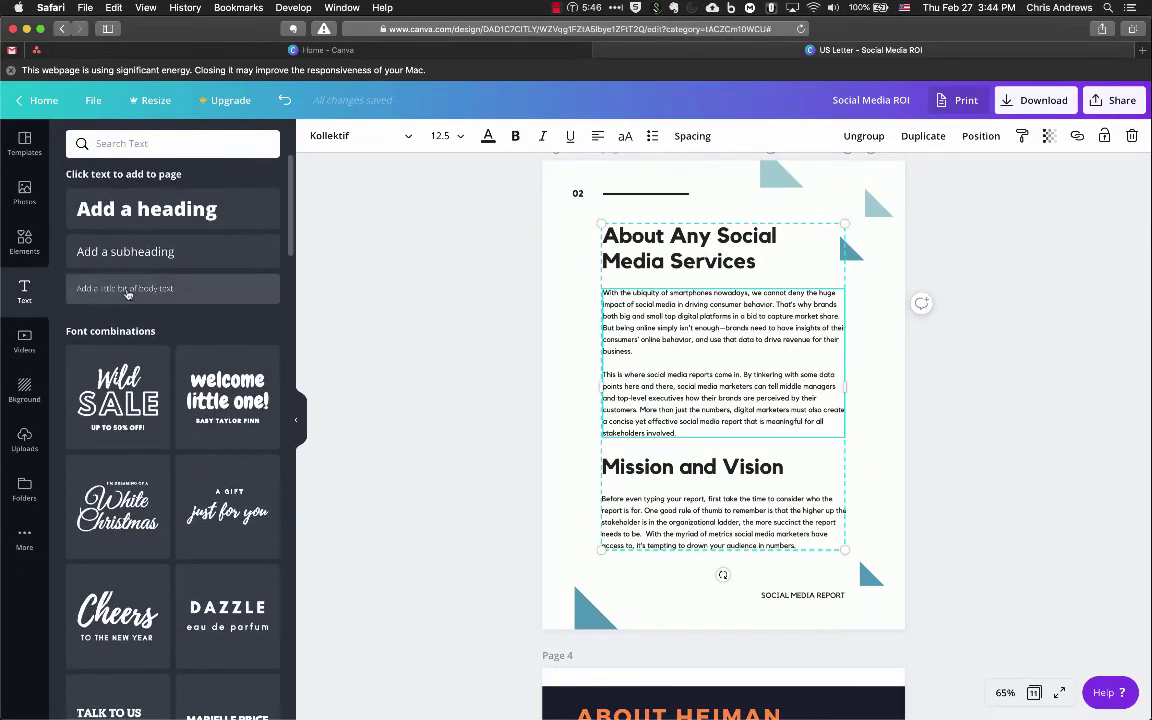
click(127, 290)
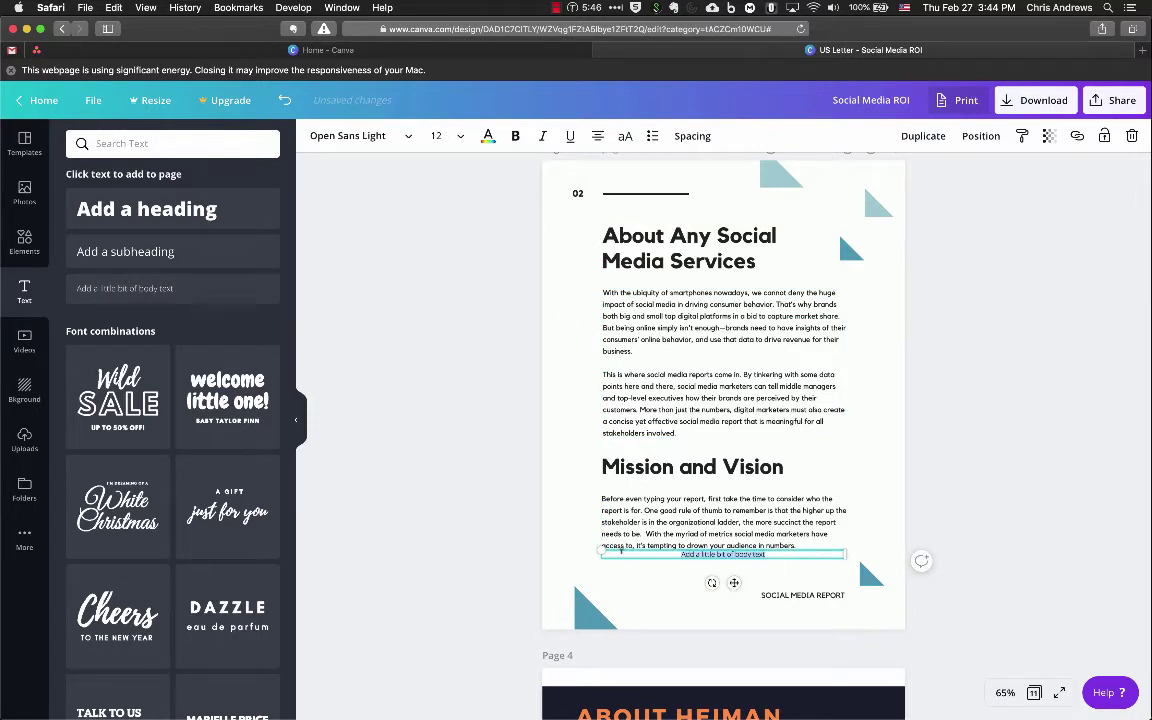
key(super+v)
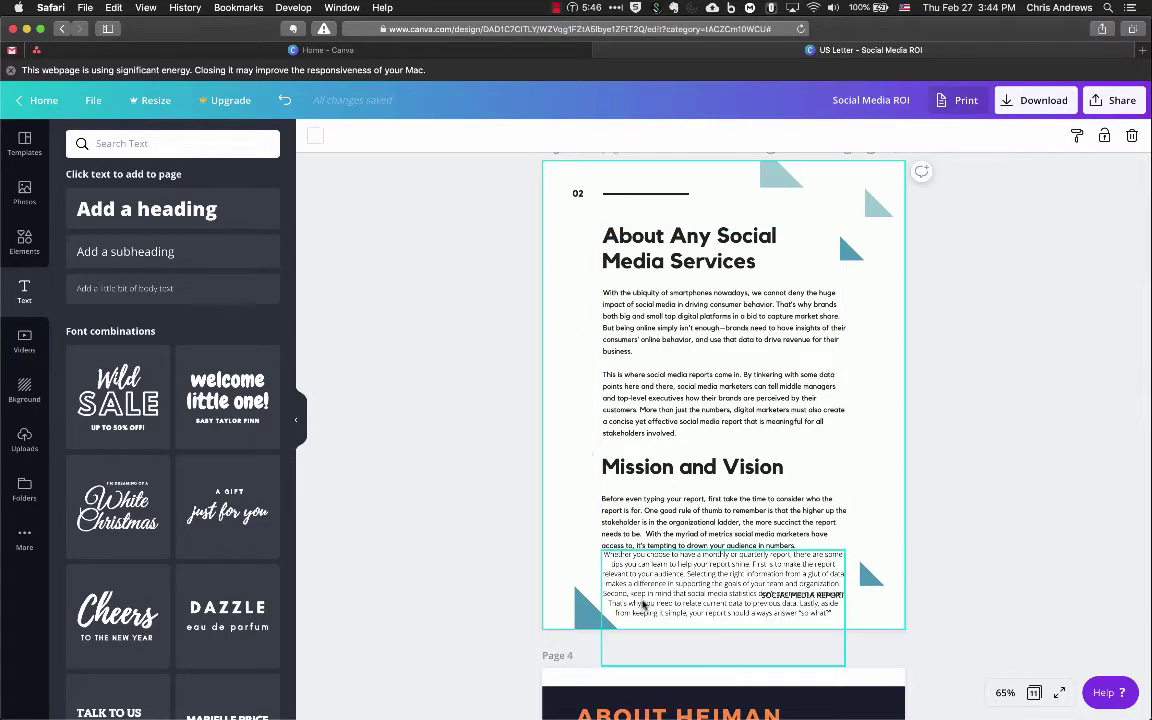
key(BackSpace)
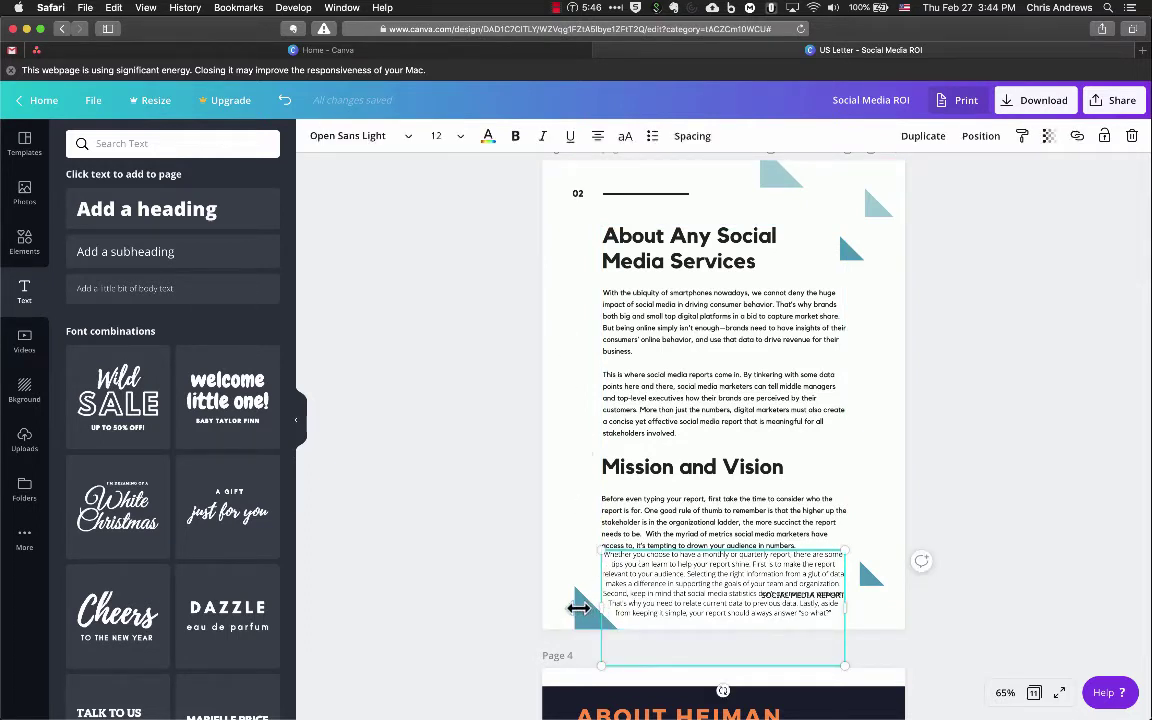
Narrow the pasted text box on page 3, left-align its text, and delete the box
drag(602, 608, 652, 606)
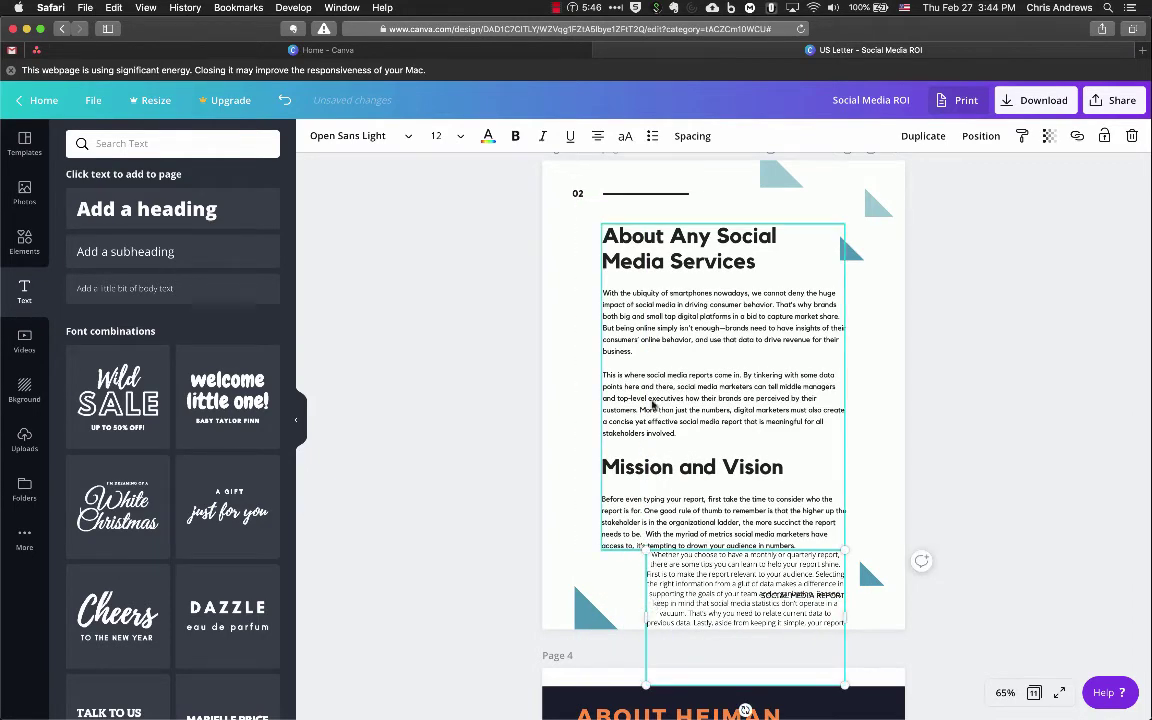
click(598, 137)
click(598, 140)
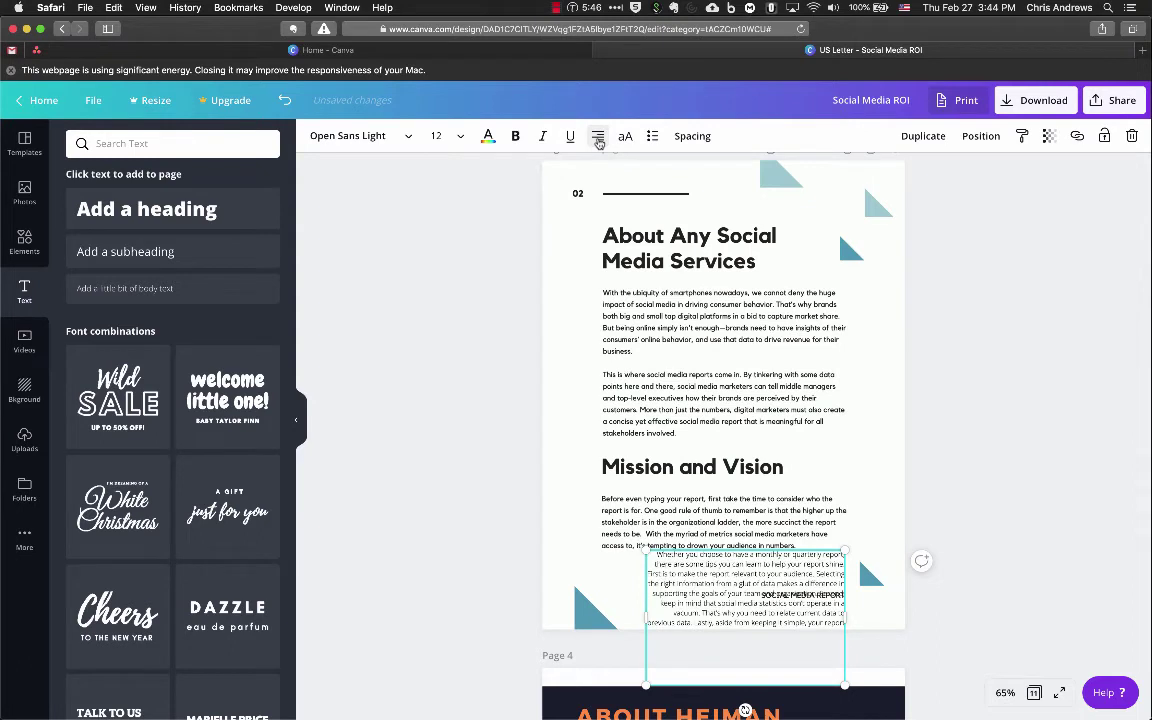
click(598, 140)
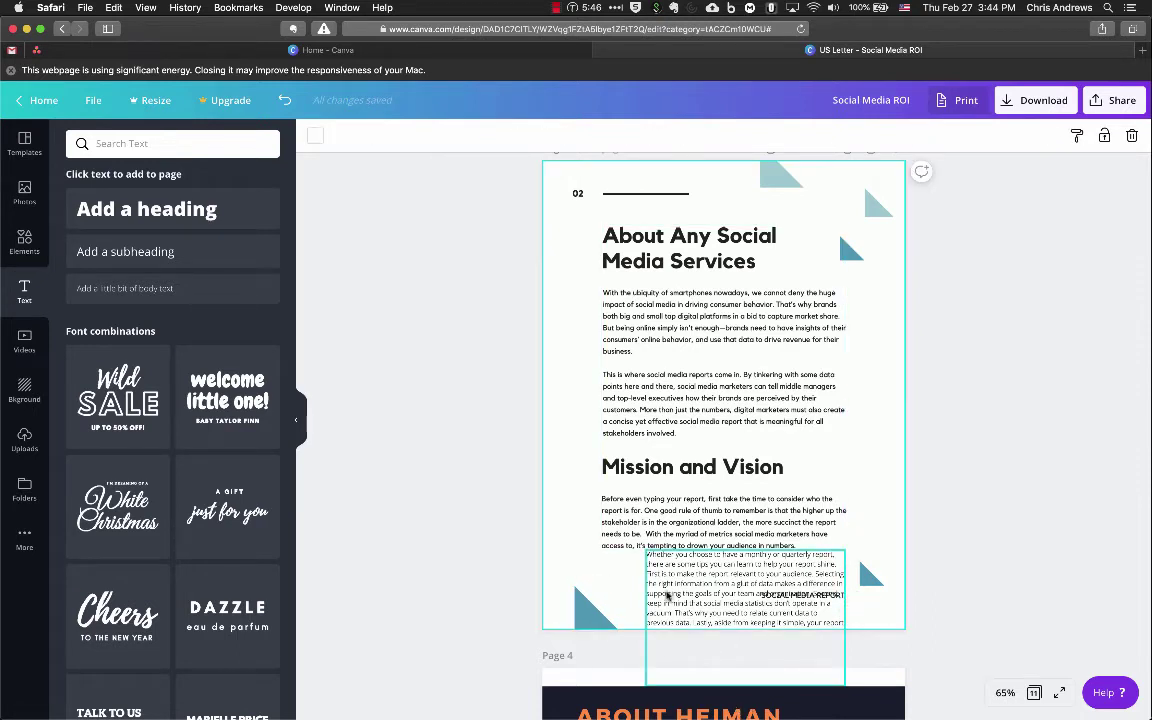
key(BackSpace)
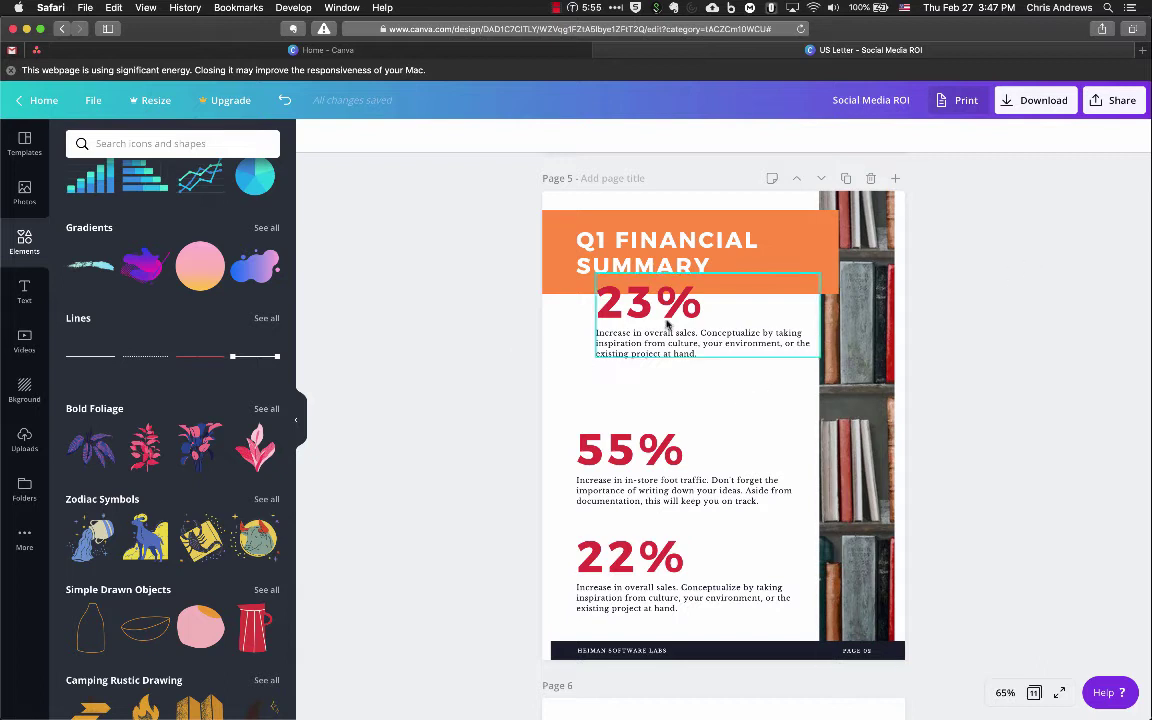
Nudge the 23% statistic block slightly up on page 5 and bring the bookshelf photo to the front
drag(650, 345, 646, 337)
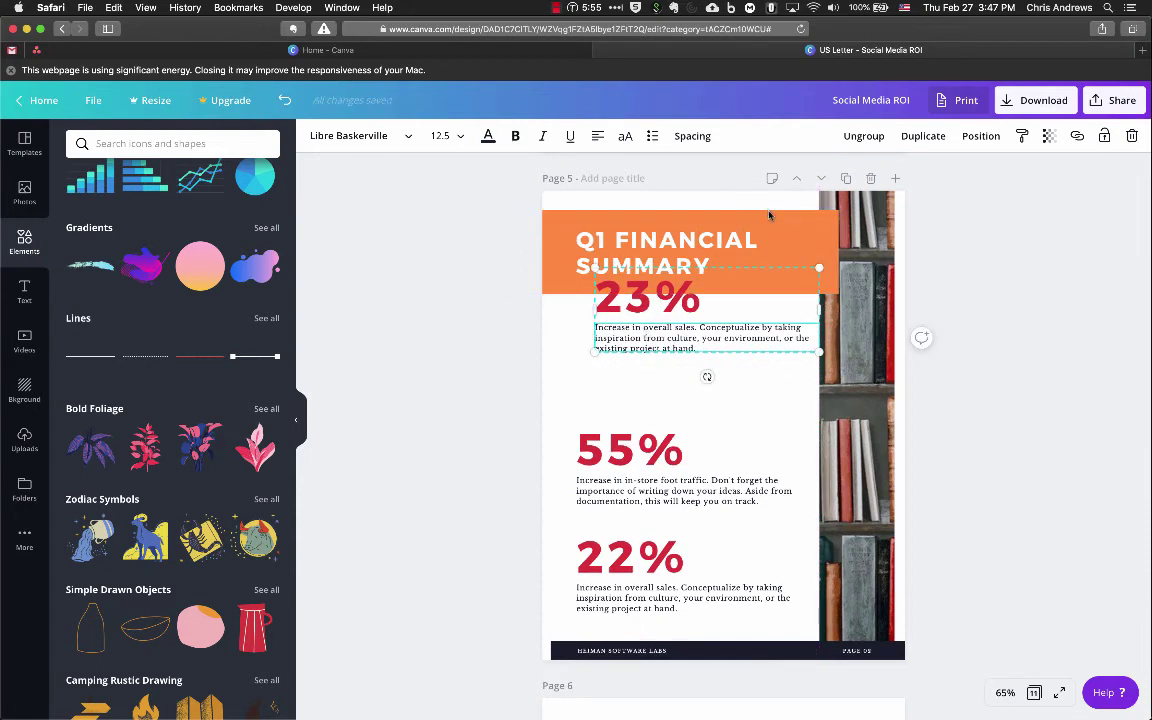
click(866, 235)
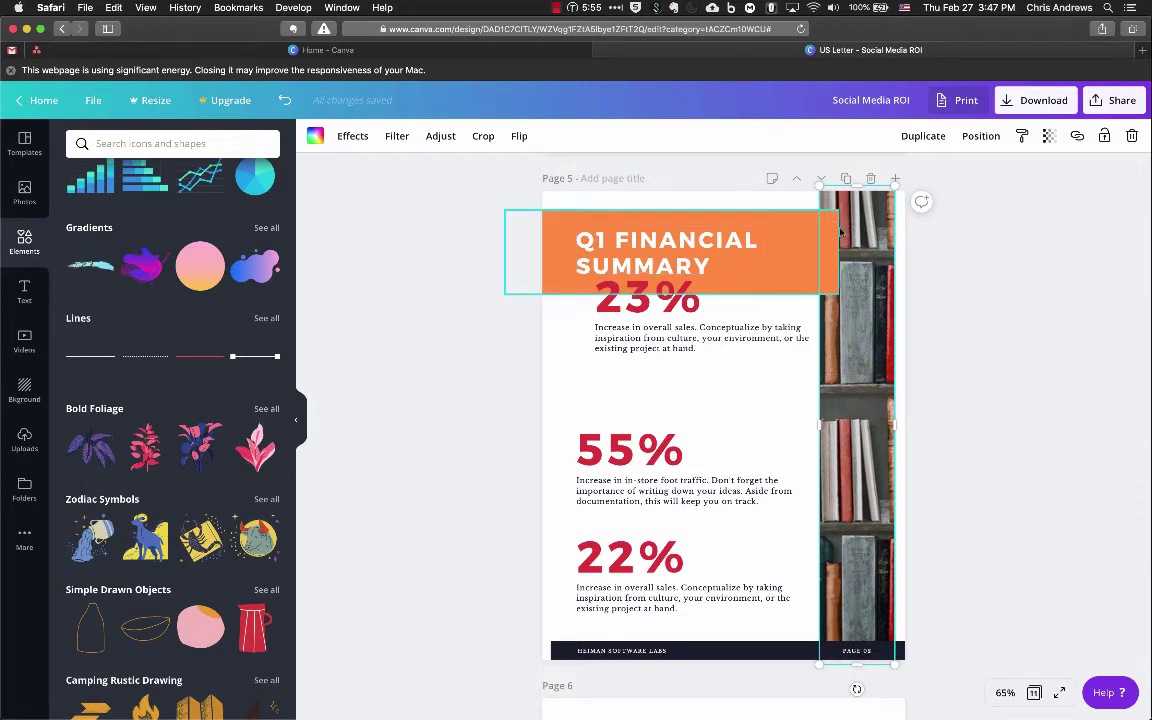
right_click(850, 357)
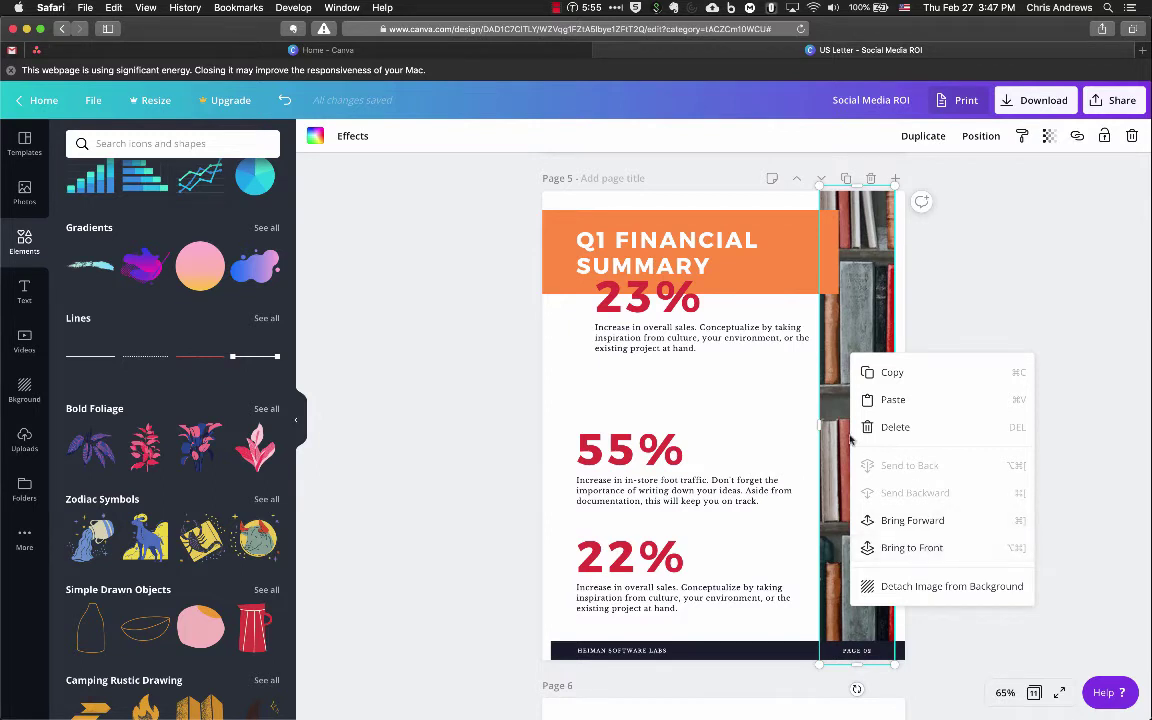
click(946, 549)
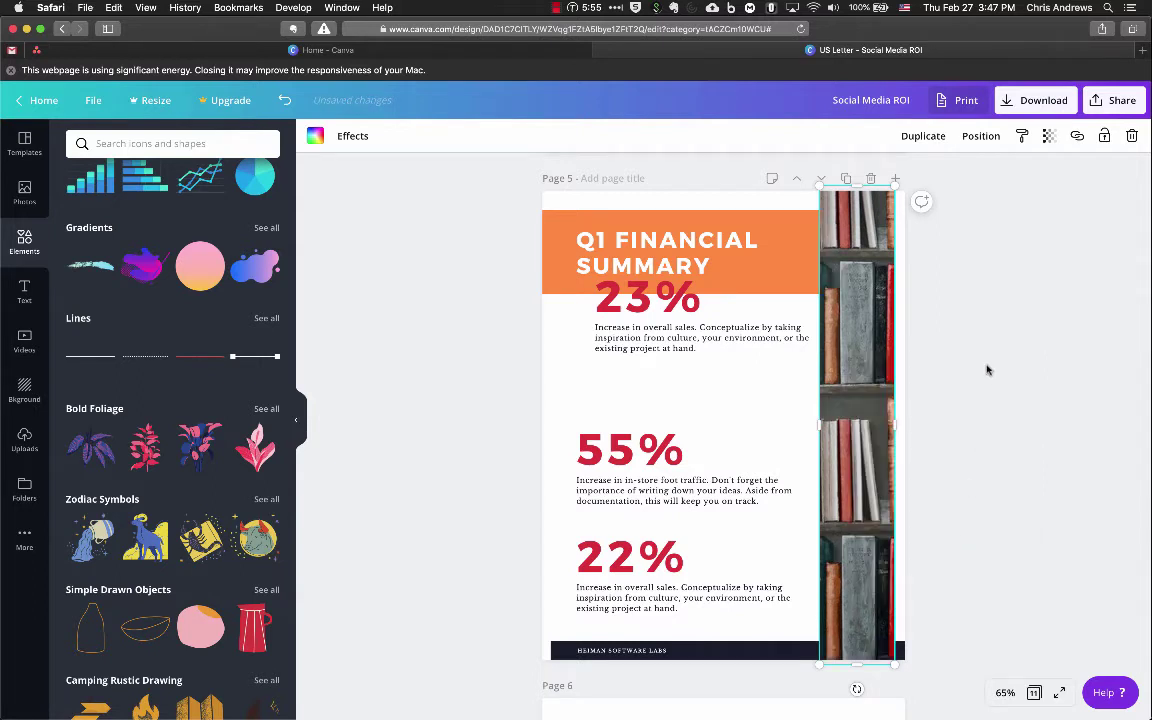
Try to bring the dark footer bar on page 5 in front of everything, and undo that change
click(786, 652)
right_click(786, 652)
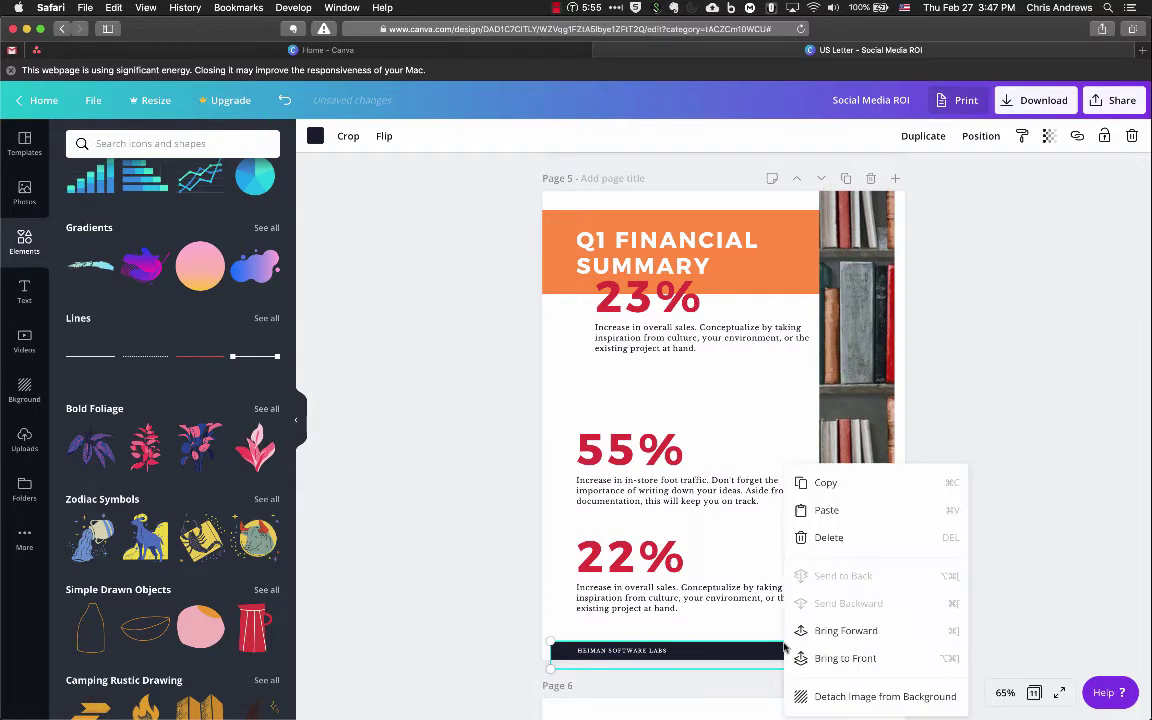
click(836, 659)
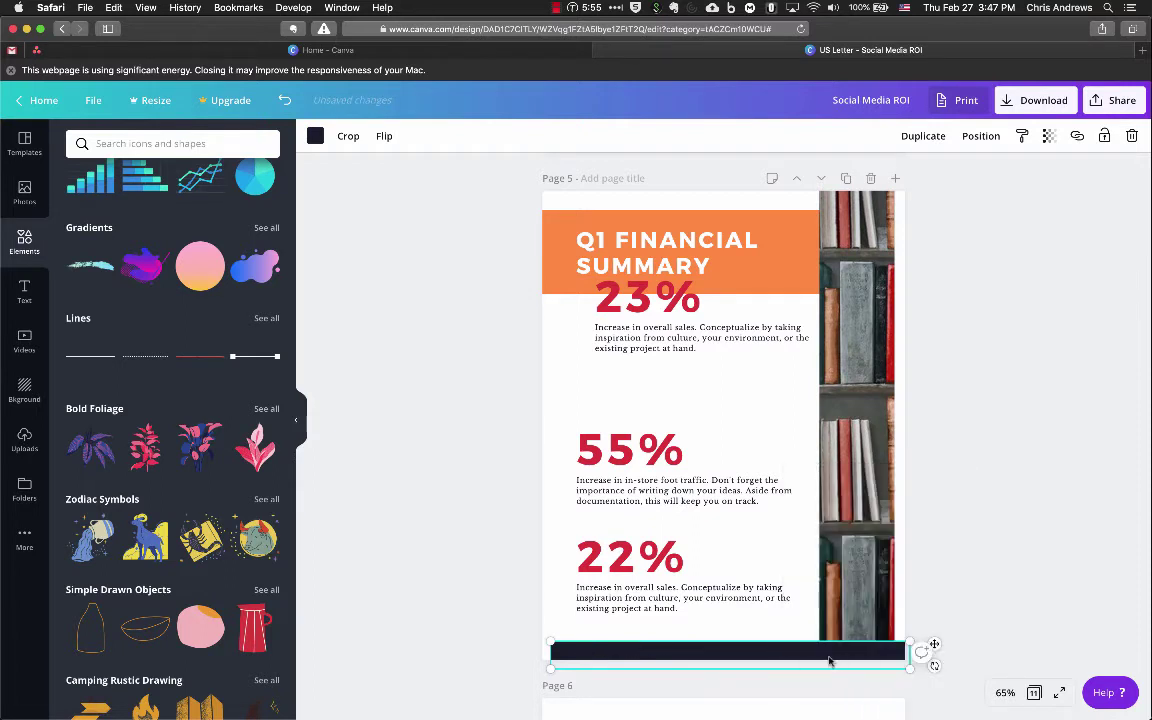
key(super+z)
Bring the dark footer bar on page 5 to the front together with its company name and page number text
click(575, 651)
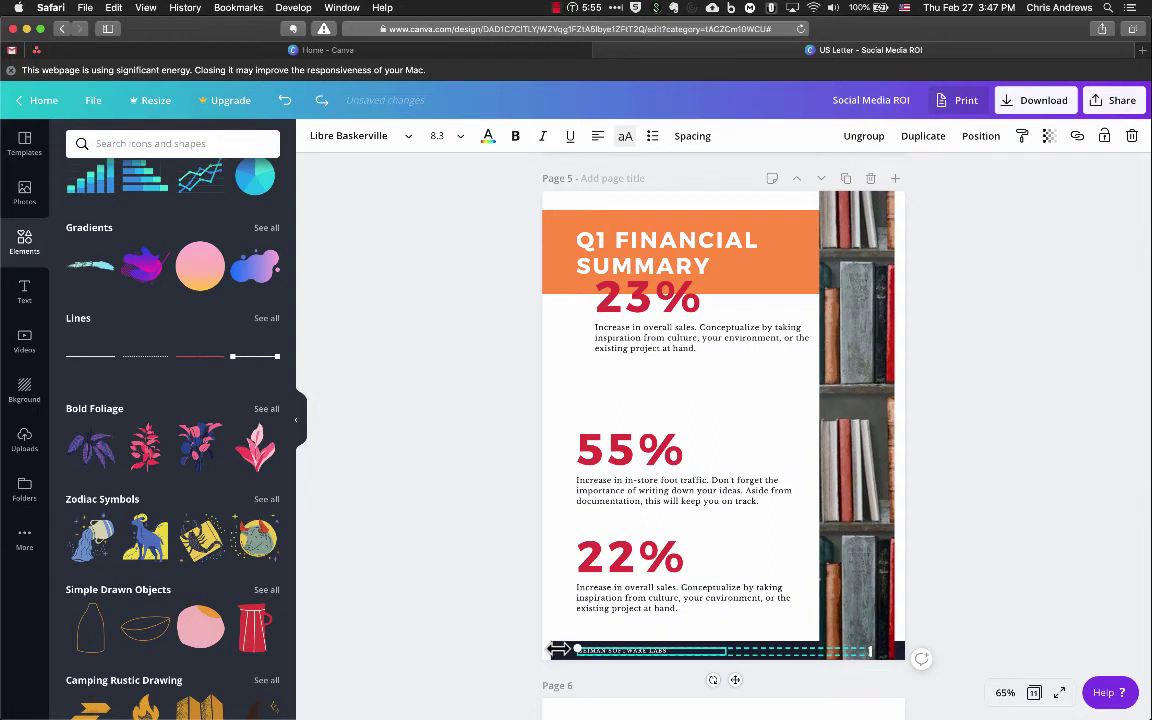
mouse_move(557, 649)
mouse_down()
mouse_move(553, 632)
mouse_move(556, 651)
mouse_up()
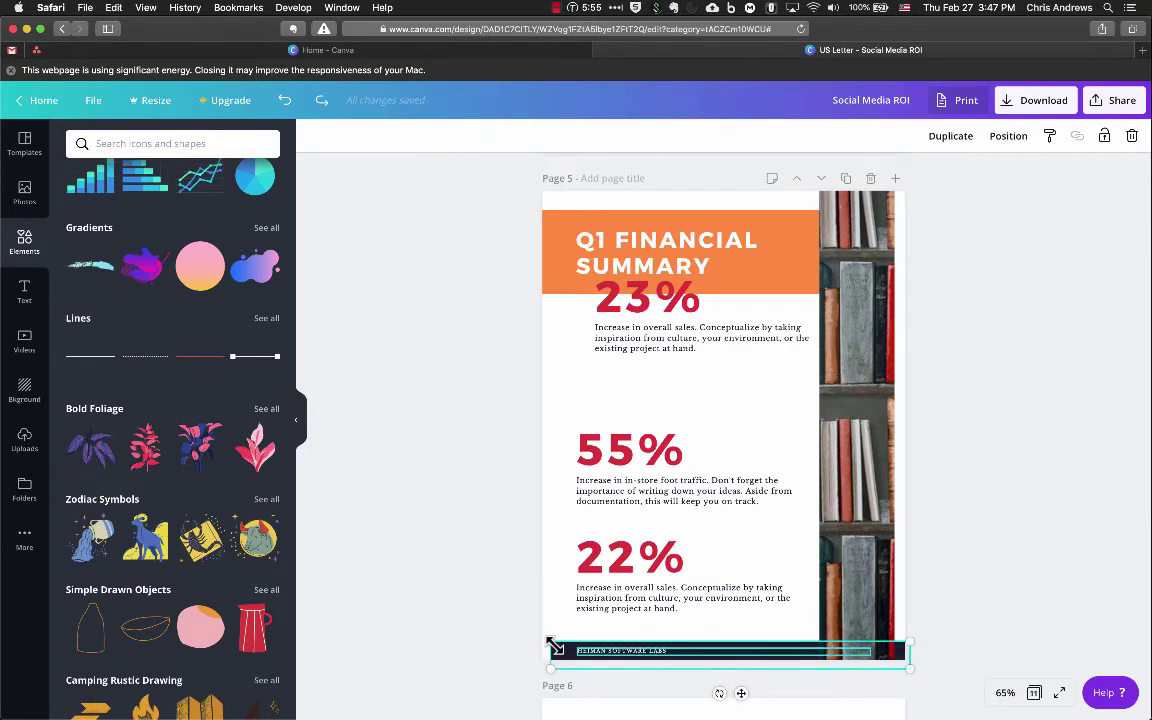
right_click(555, 650)
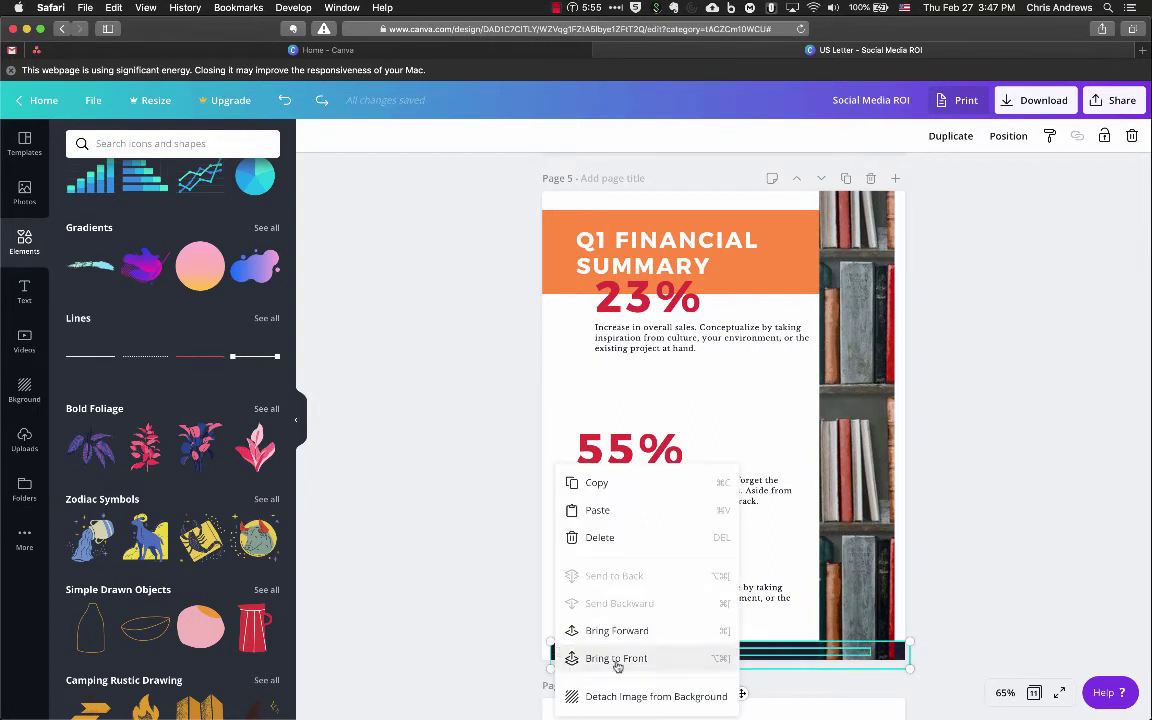
click(581, 658)
click(968, 578)
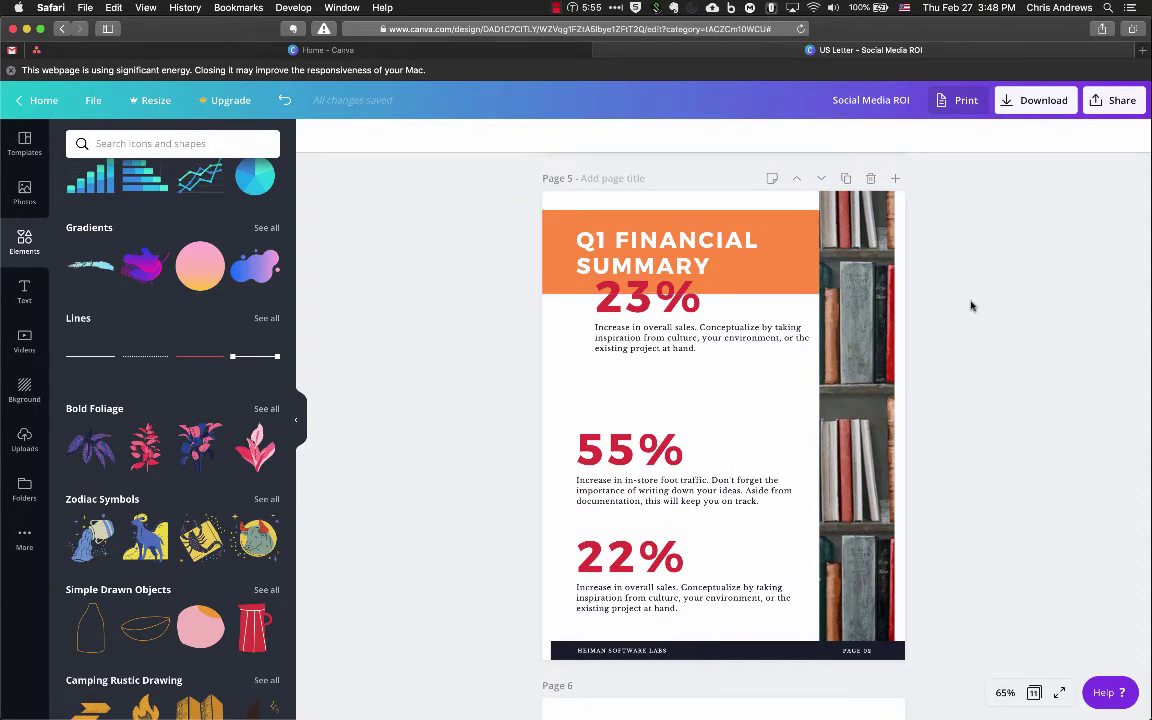
Send the bookshelf photo on page 5 to the back, behind the orange title banner and the footer bar
right_click(852, 371)
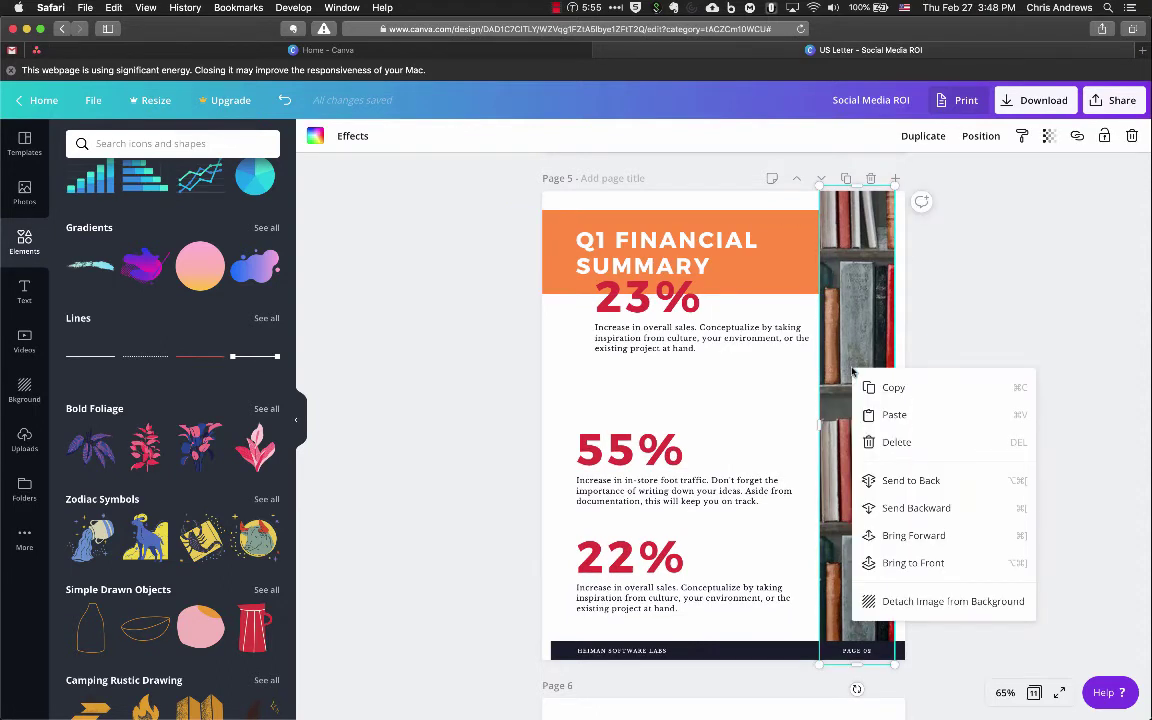
click(954, 490)
key(Escape)
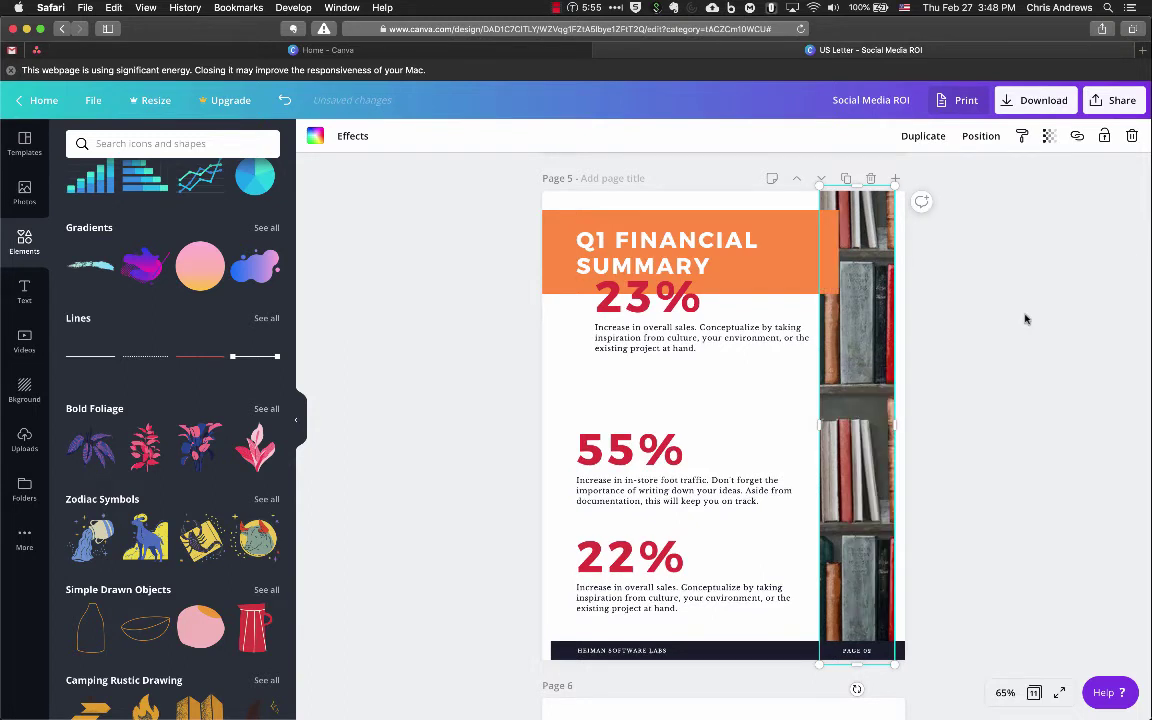
key(Escape)
Send the 23% statistic block on page 5 behind the orange banner and return it to the front
click(627, 311)
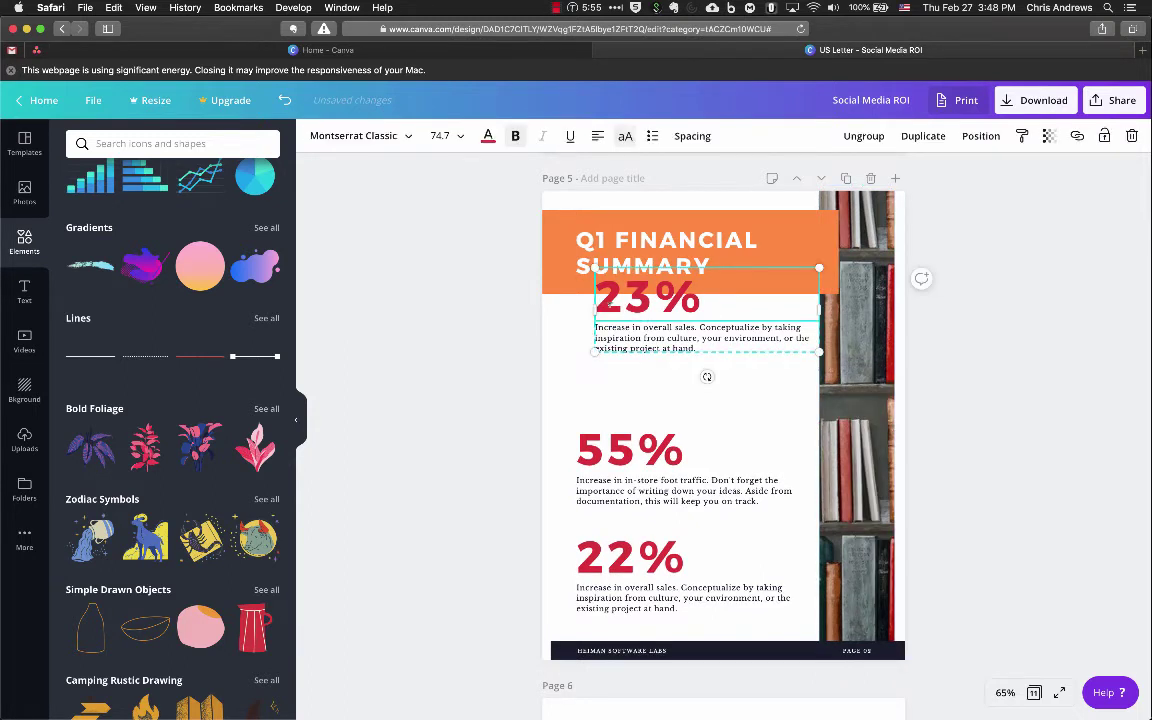
right_click(612, 314)
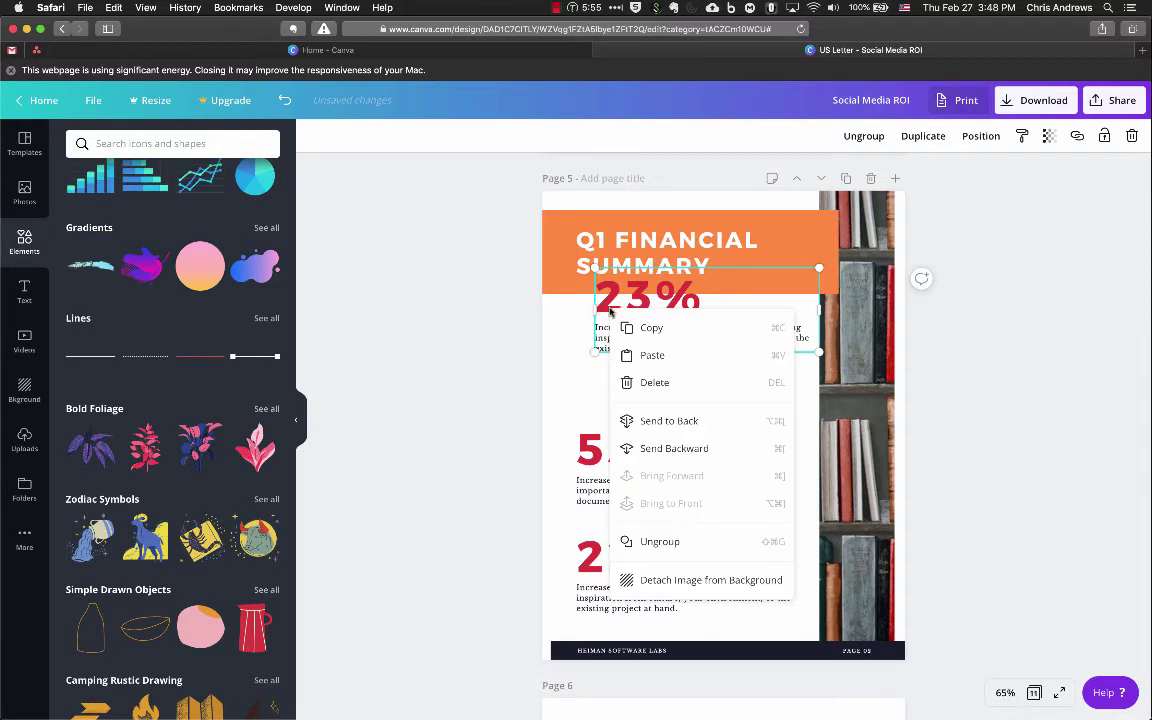
click(662, 421)
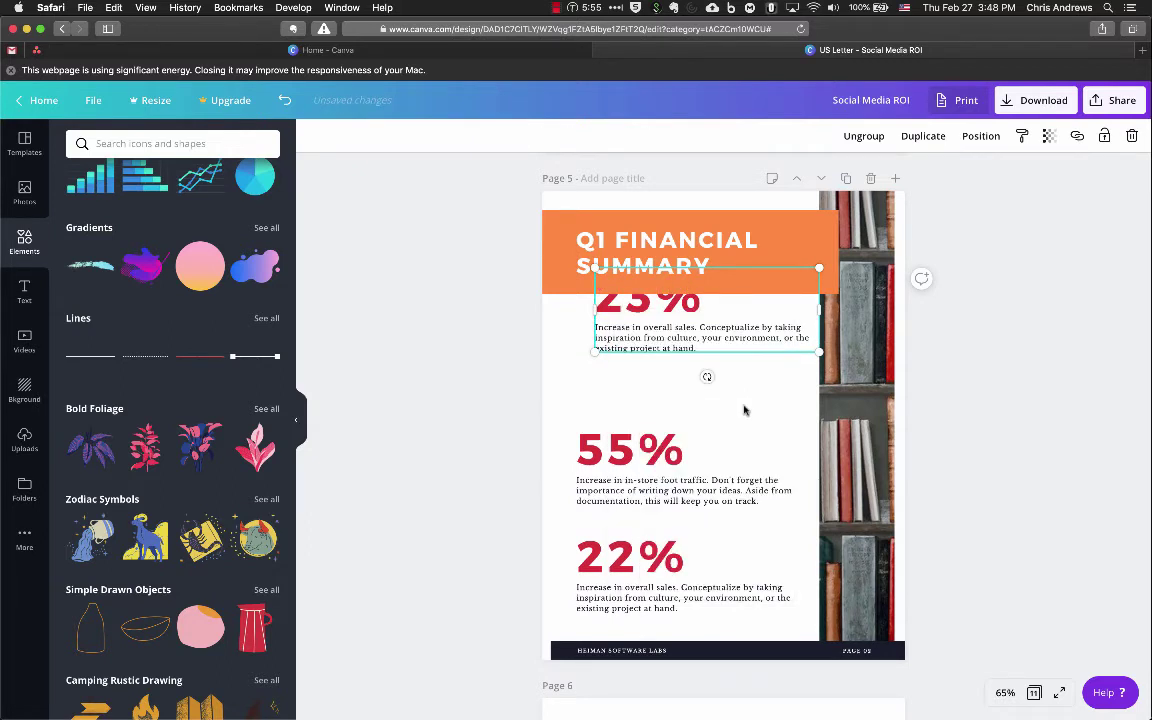
right_click(640, 313)
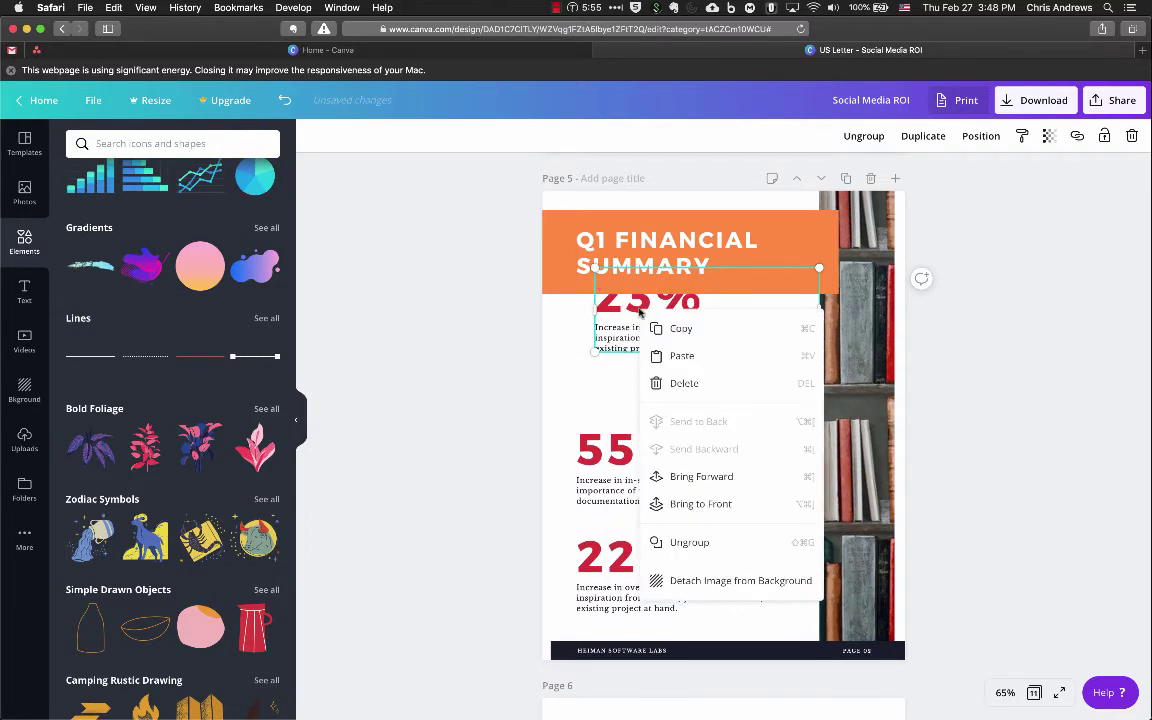
click(720, 504)
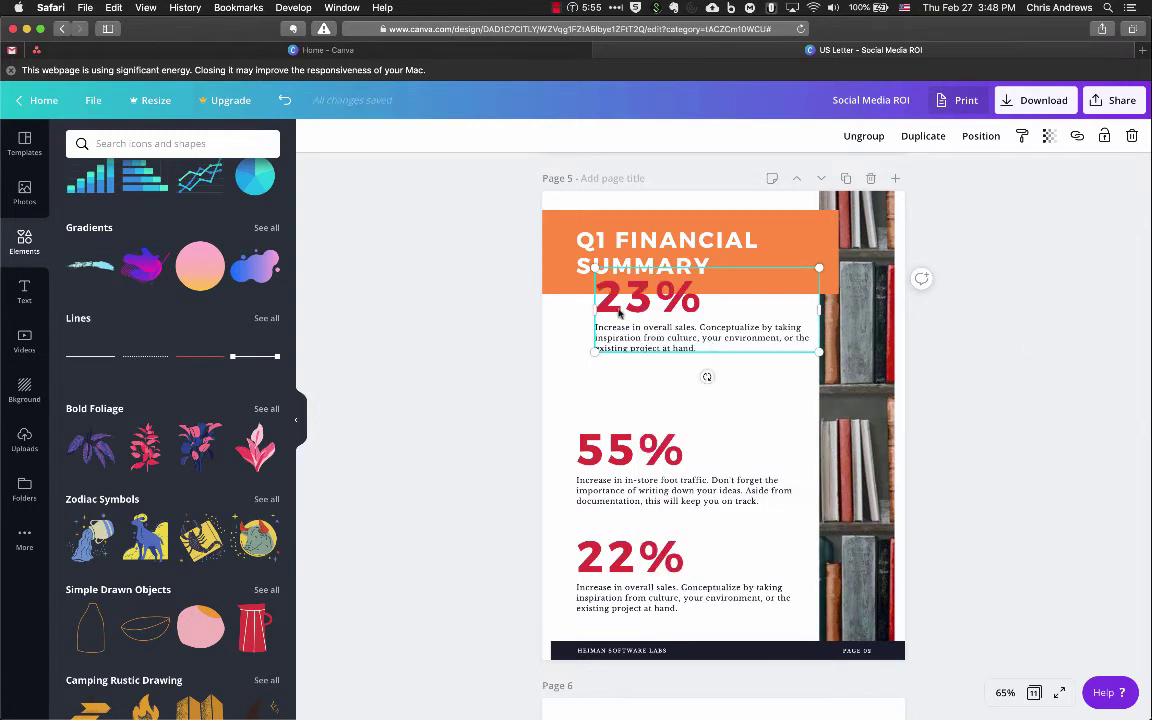
Move the 23% statistic block below the orange banner and line up its left edge with the 55% block
drag(608, 309, 590, 346)
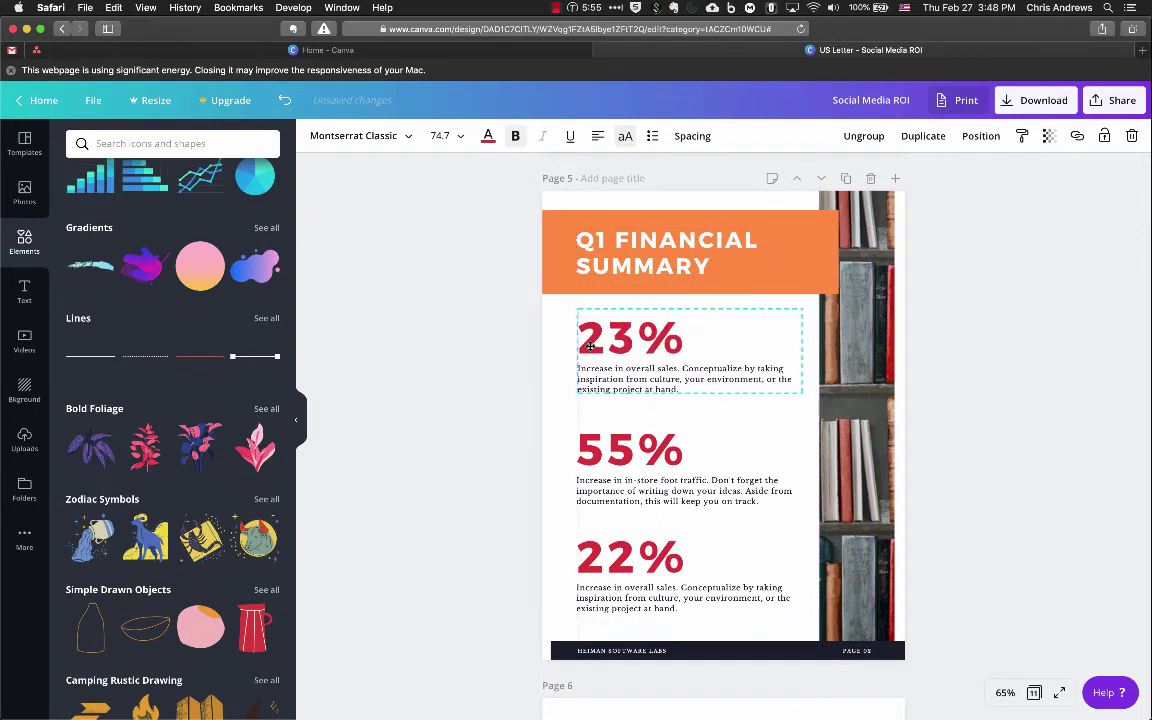
click(1005, 692)
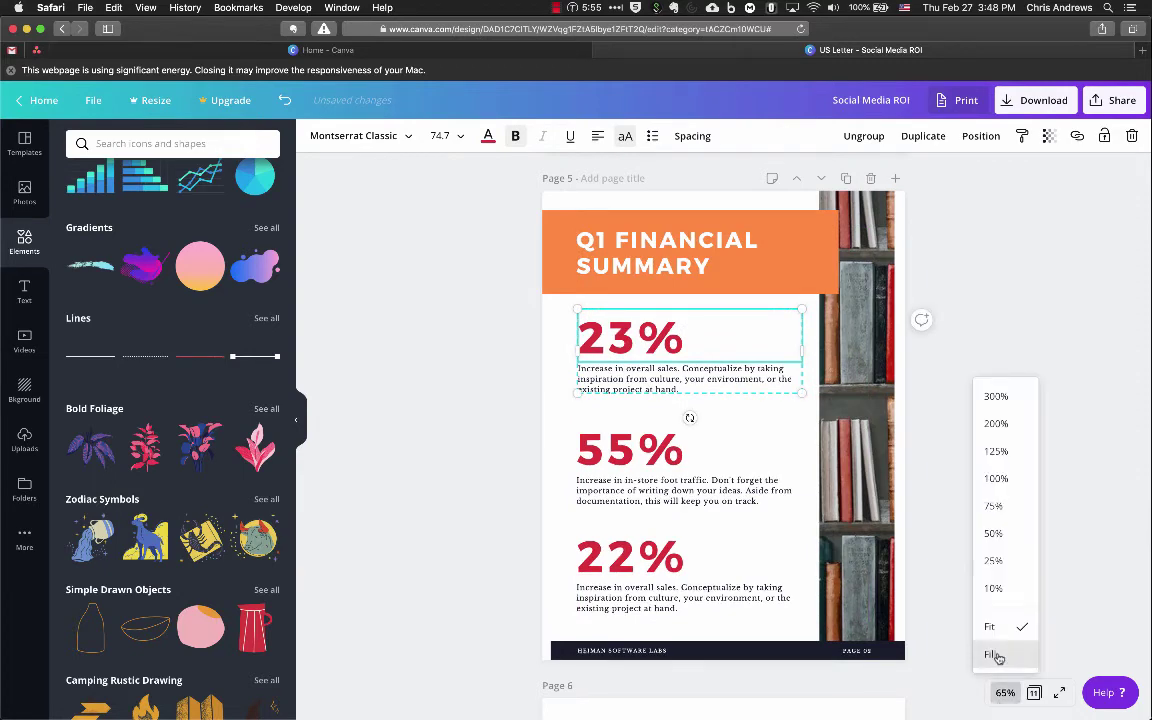
click(992, 655)
mouse_move(506, 244)
mouse_down()
mouse_move(529, 247)
mouse_move(510, 251)
mouse_up()
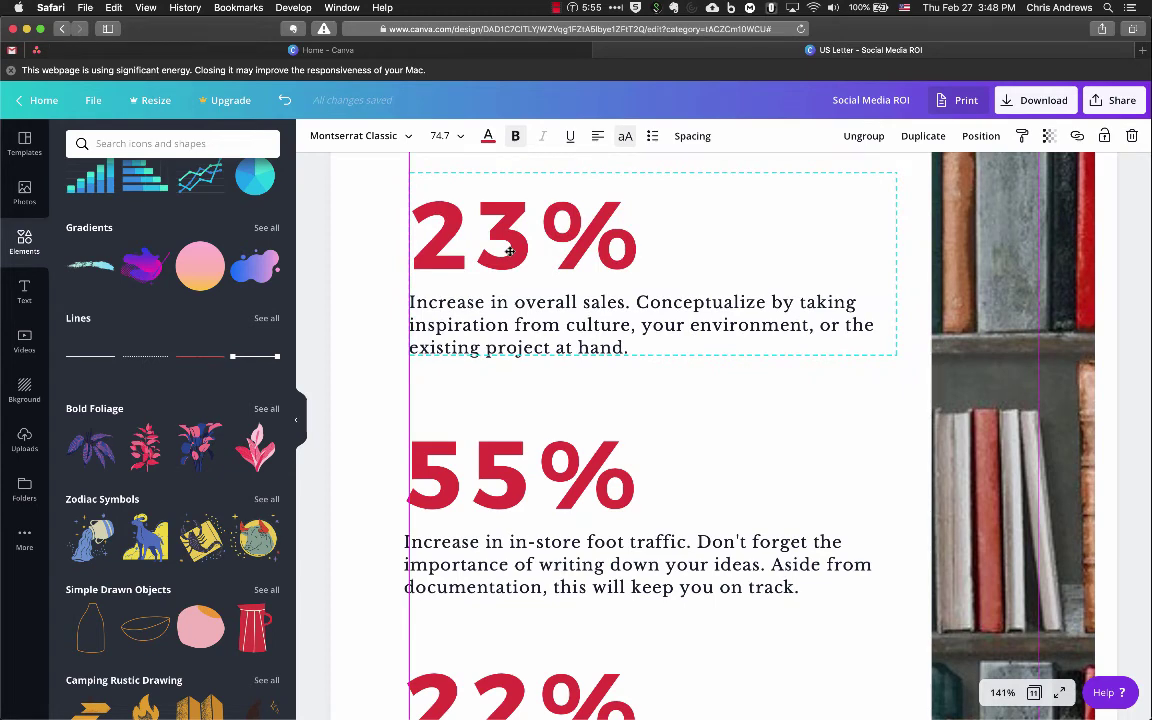
drag(510, 251, 505, 252)
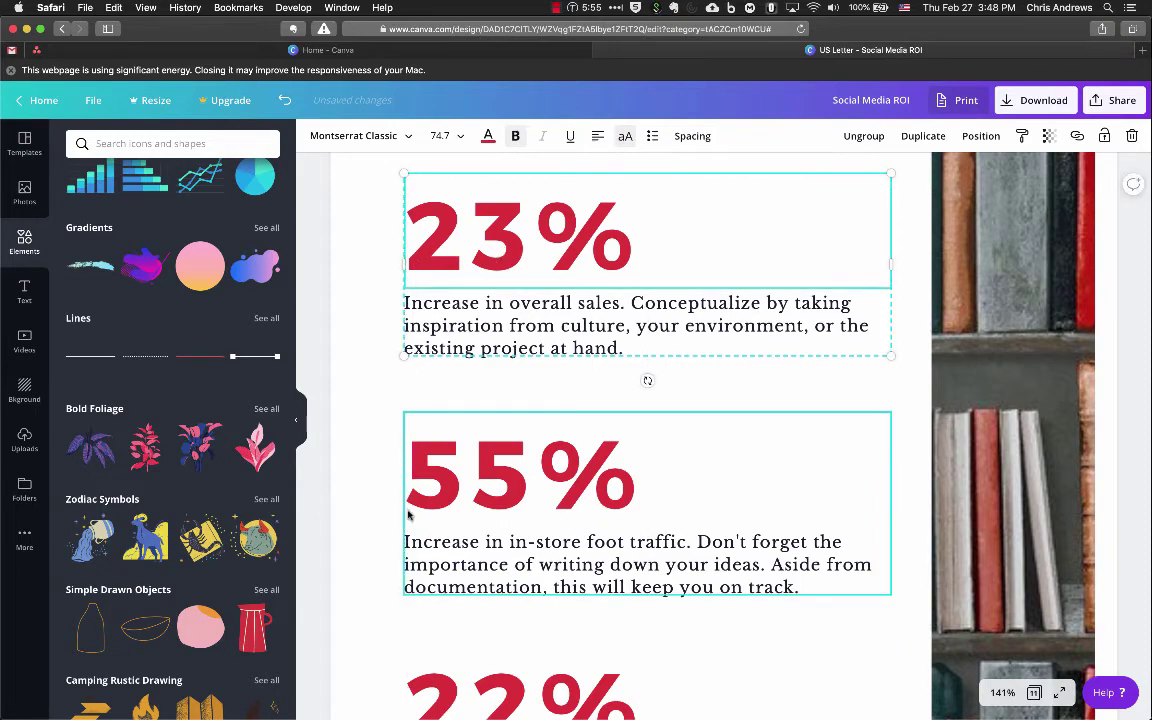
Select the 23%, 55% and 22% statistic blocks together and examine the alignment options available for them
scroll(386, 424, down, 4)
scroll(386, 424, up, 5)
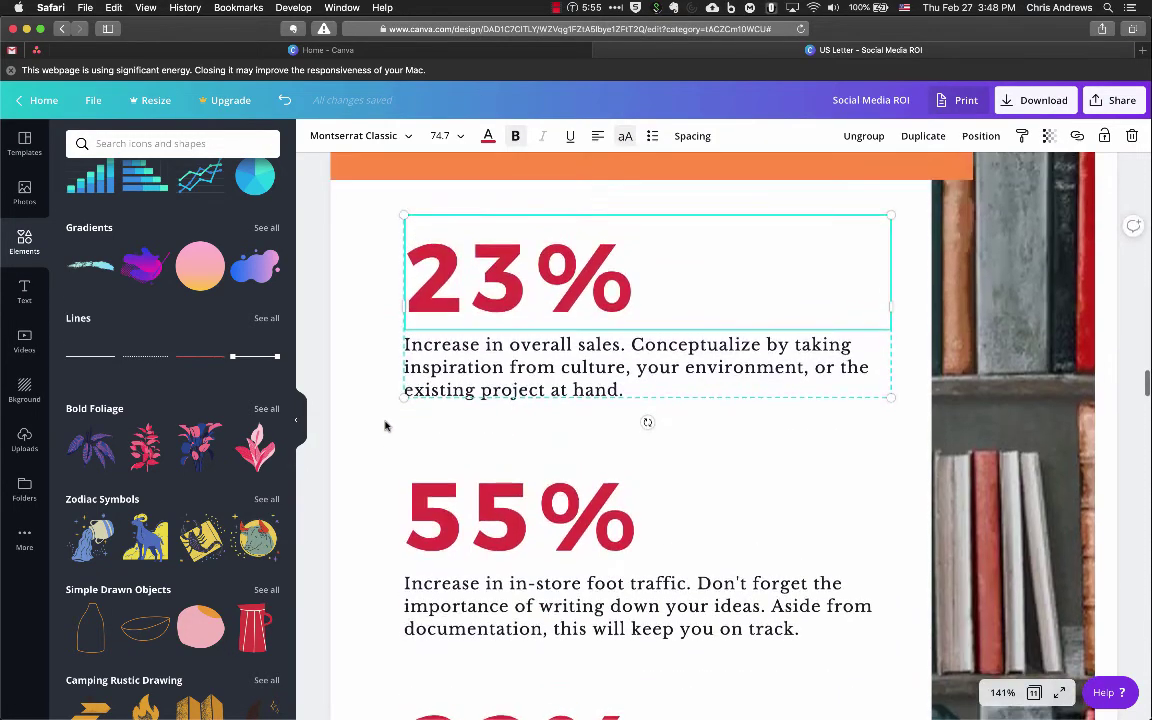
scroll(386, 424, down, 3)
scroll(386, 424, up, 2)
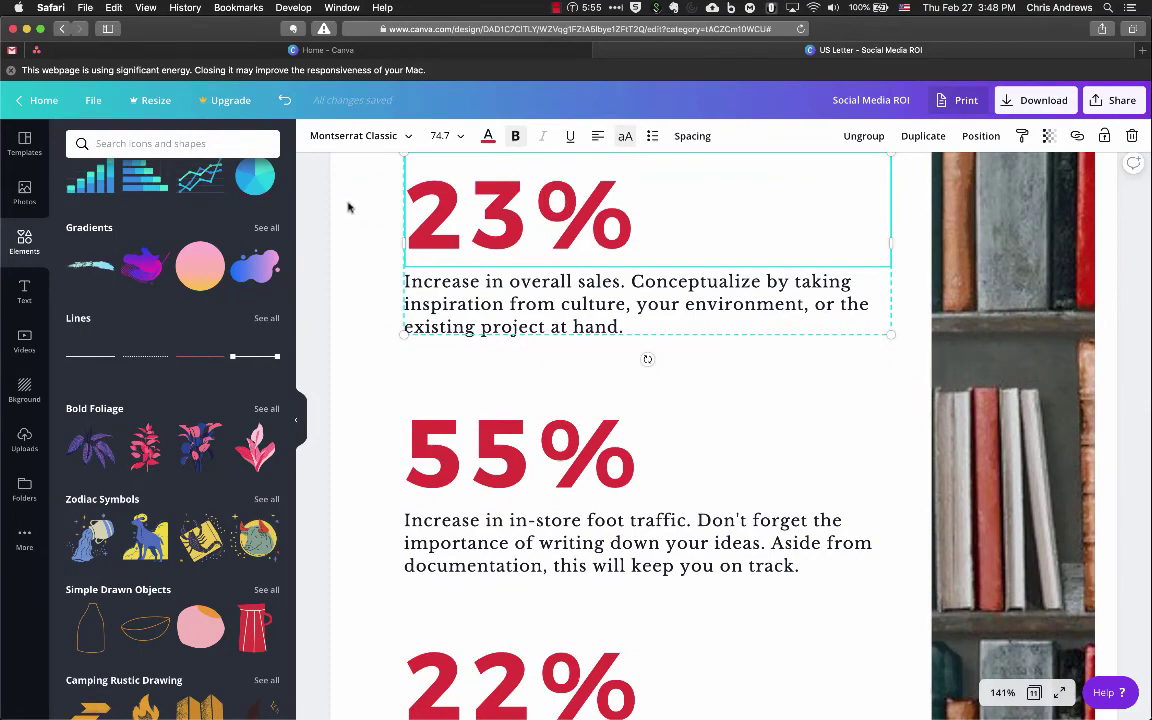
drag(348, 204, 591, 715)
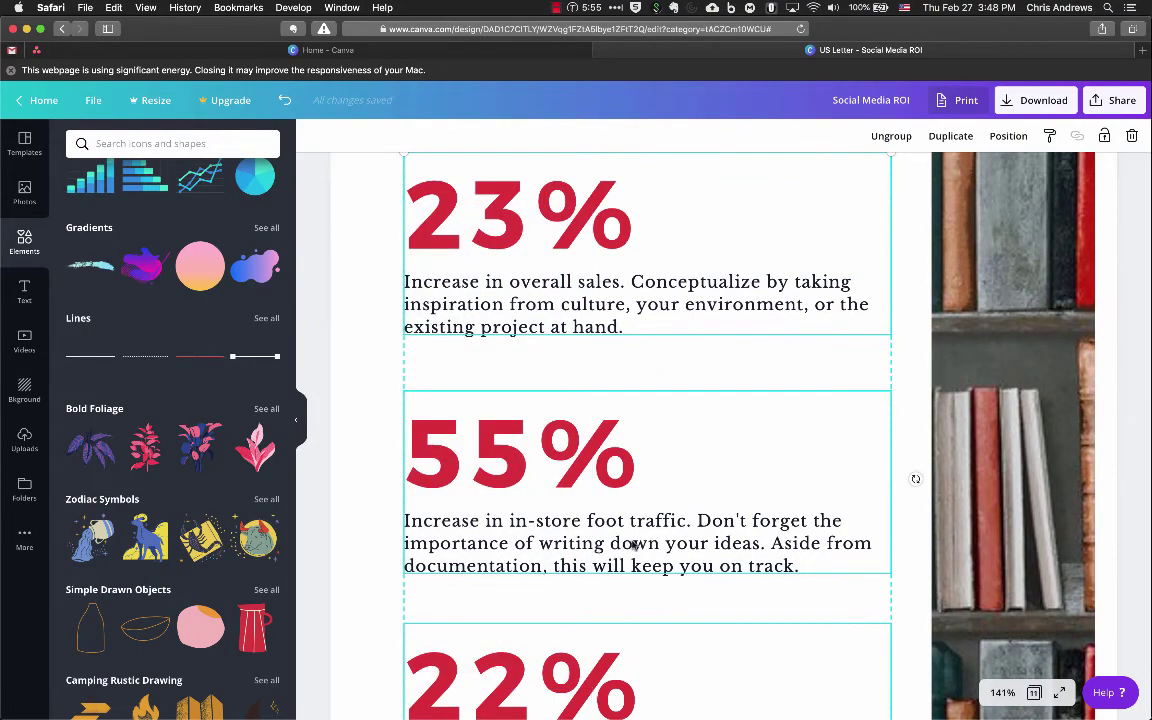
scroll(632, 543, down, 7)
scroll(632, 543, up, 9)
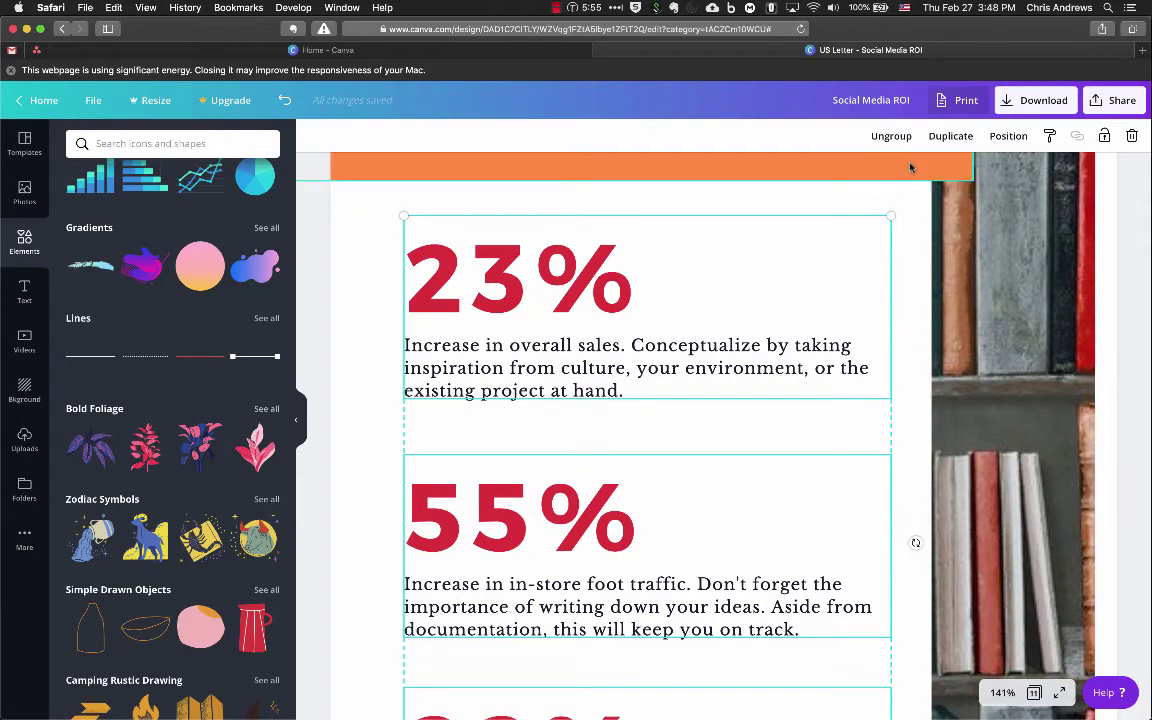
click(1010, 137)
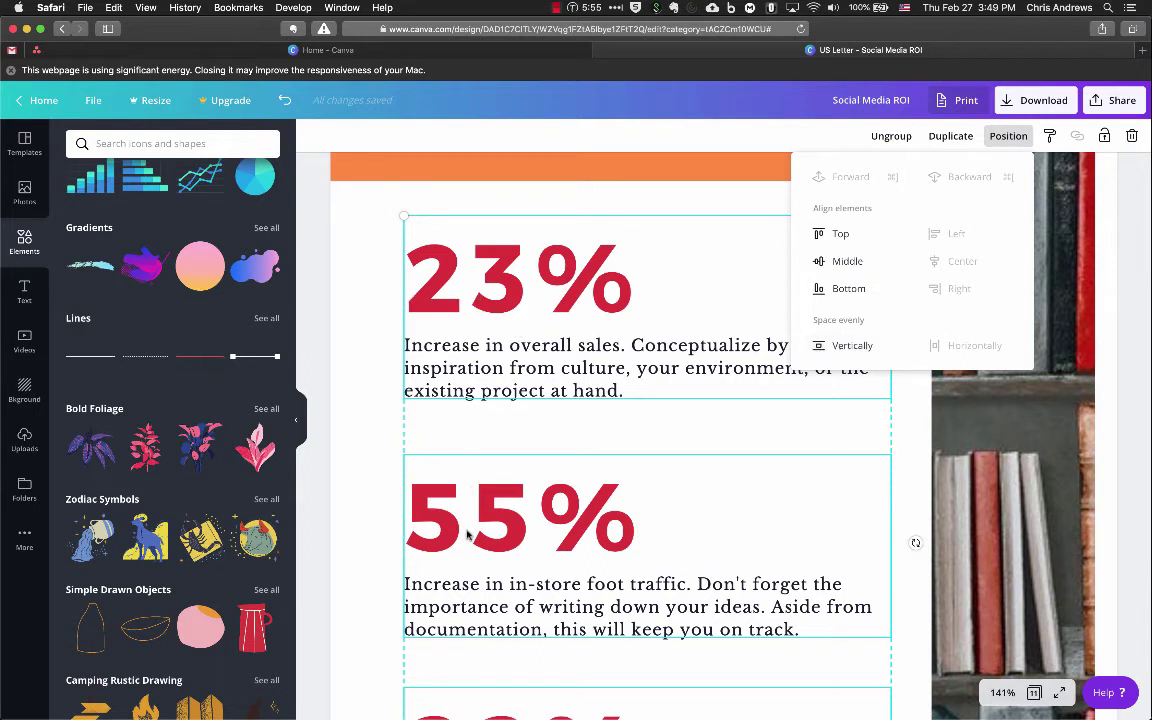
click(420, 365)
click(420, 365)
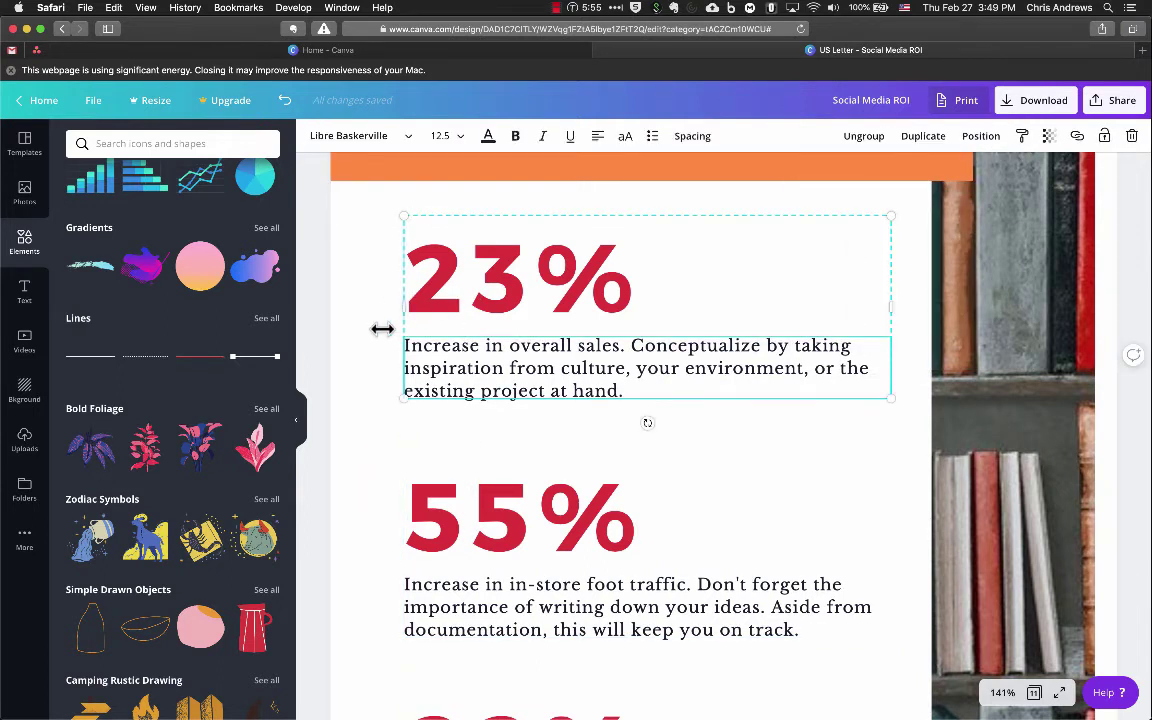
drag(375, 214, 490, 686)
click(432, 304)
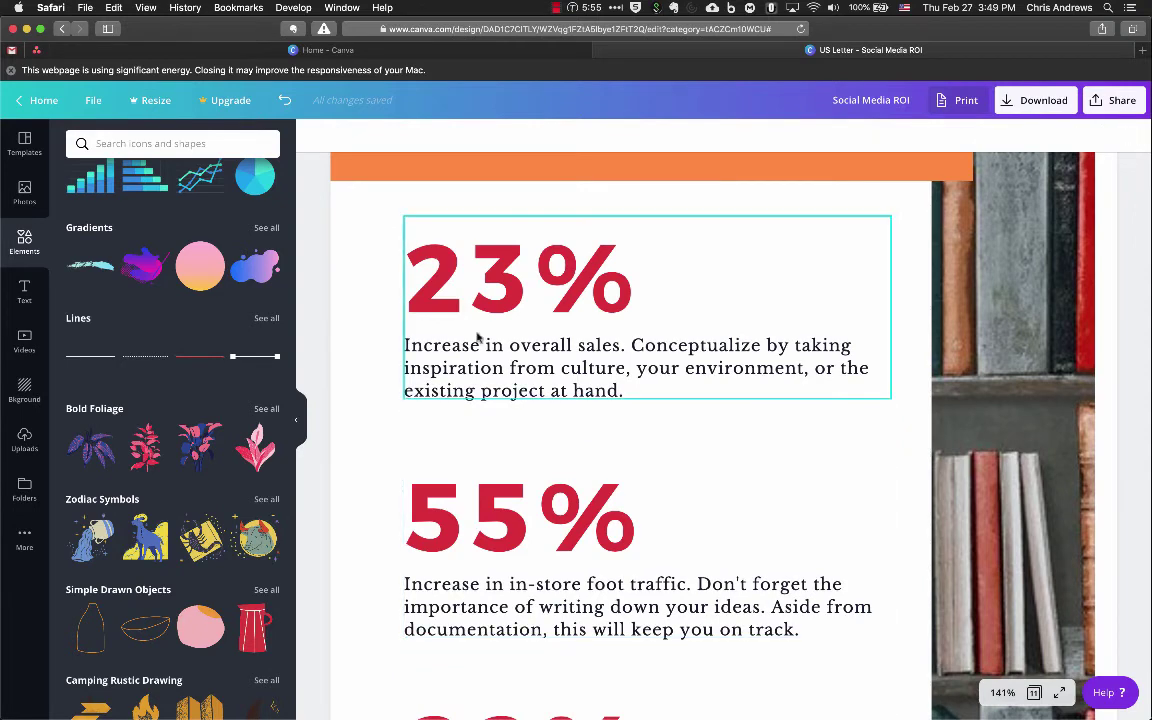
Offset the 23% block to the right over the photo and left-align all three statistic blocks
click(498, 290)
drag(498, 290, 609, 297)
drag(354, 292, 600, 705)
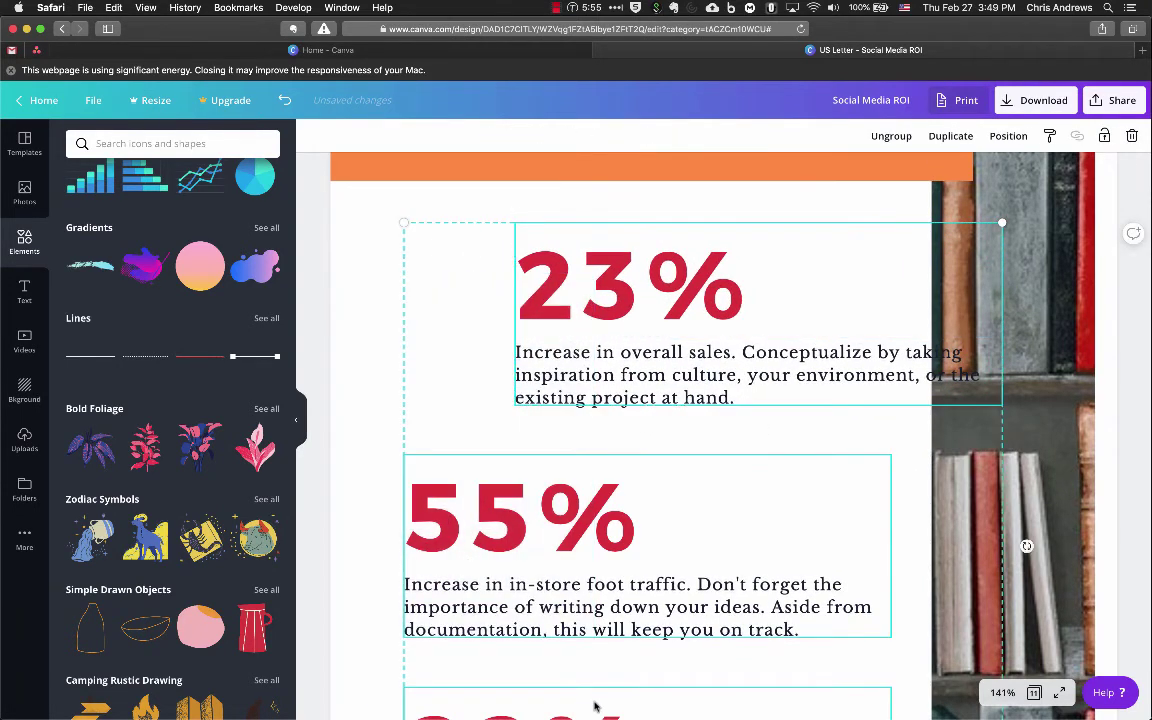
click(1008, 136)
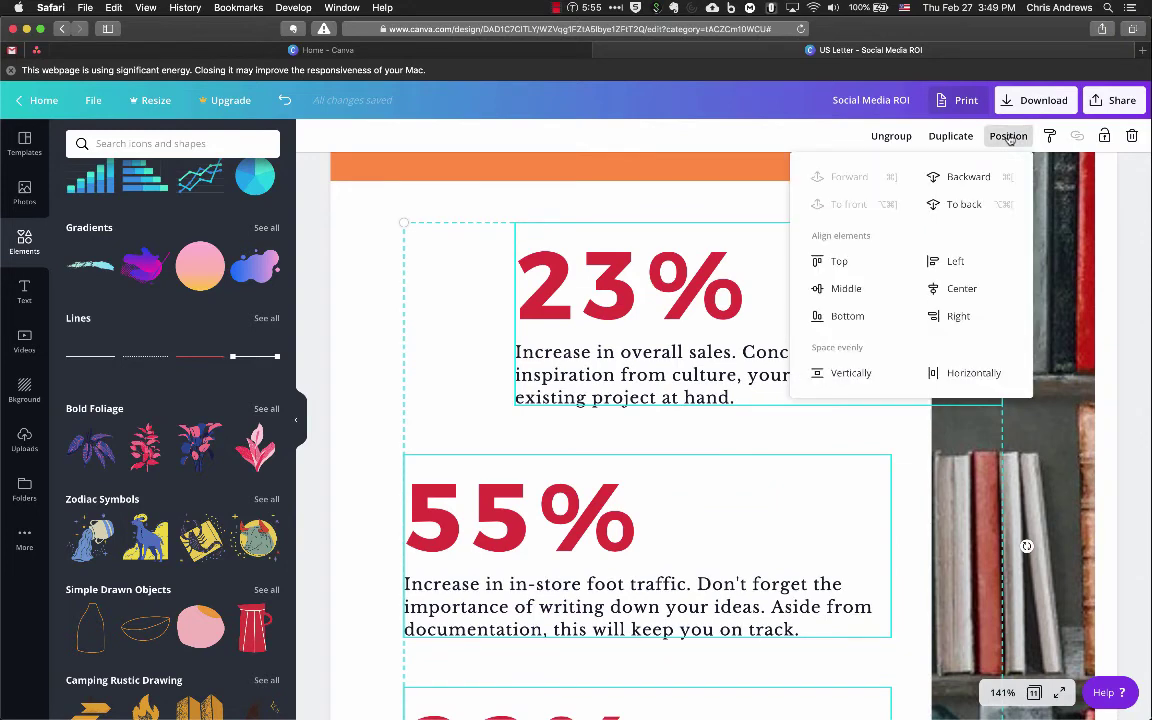
click(951, 264)
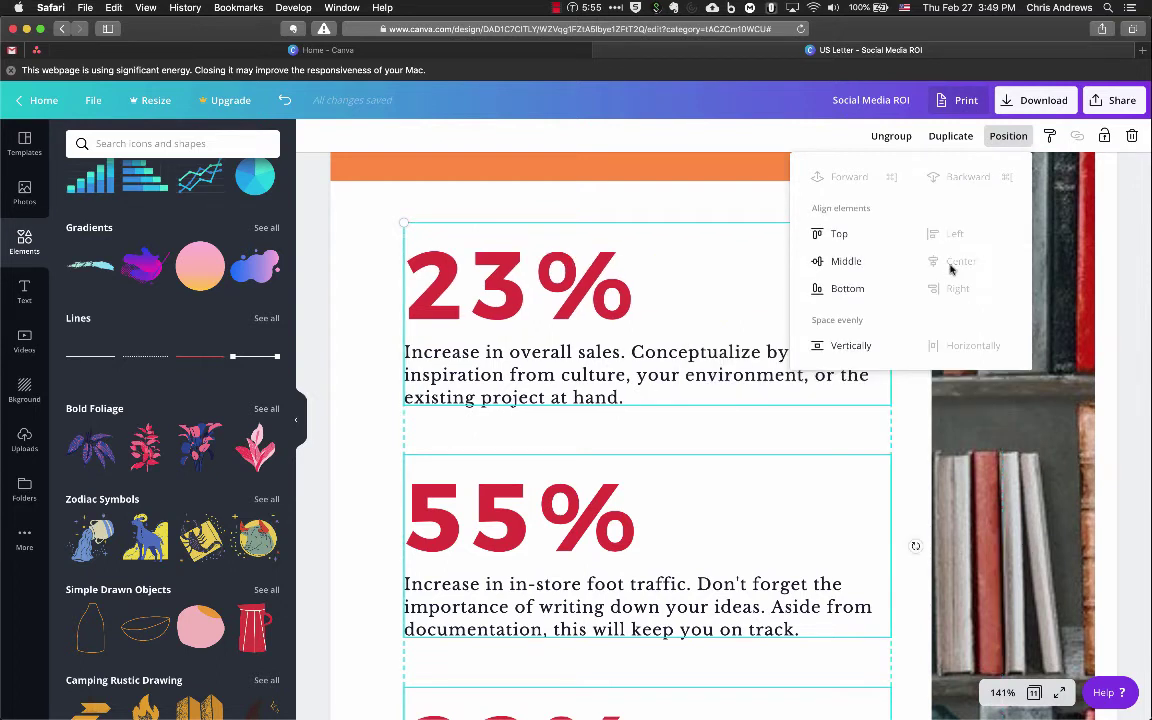
click(374, 328)
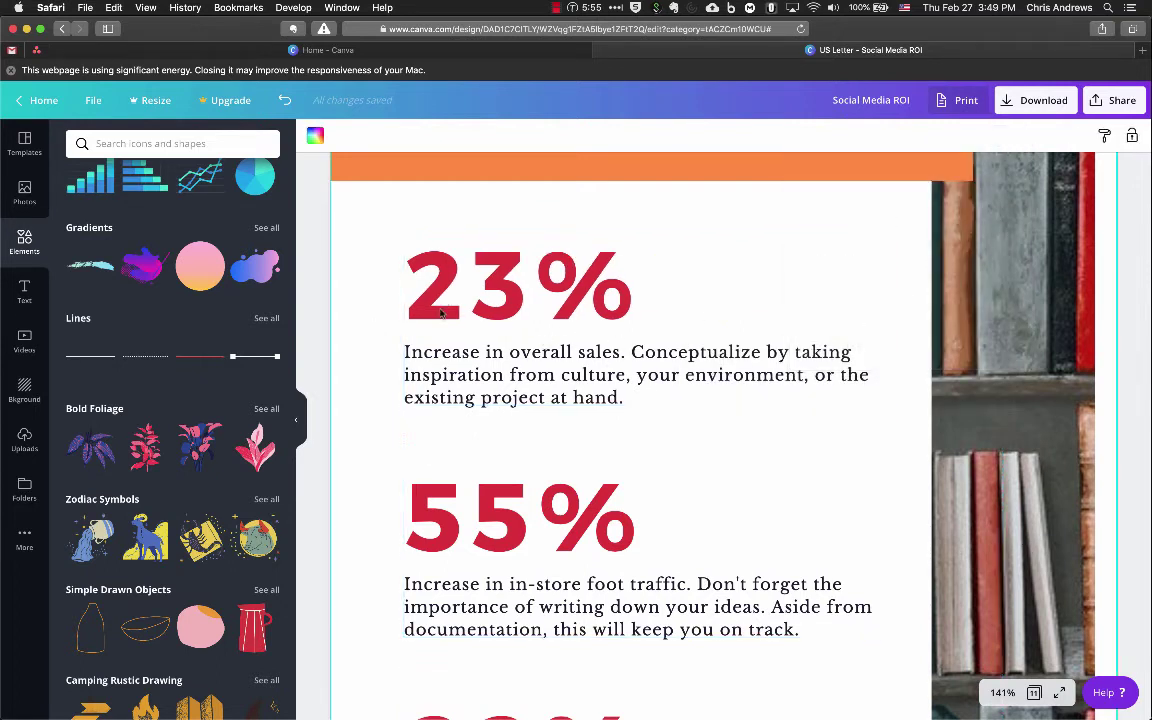
Shift the 23% block slightly left of the other two and left-align the three statistic blocks to it
click(427, 308)
drag(427, 308, 347, 301)
drag(466, 499, 526, 702)
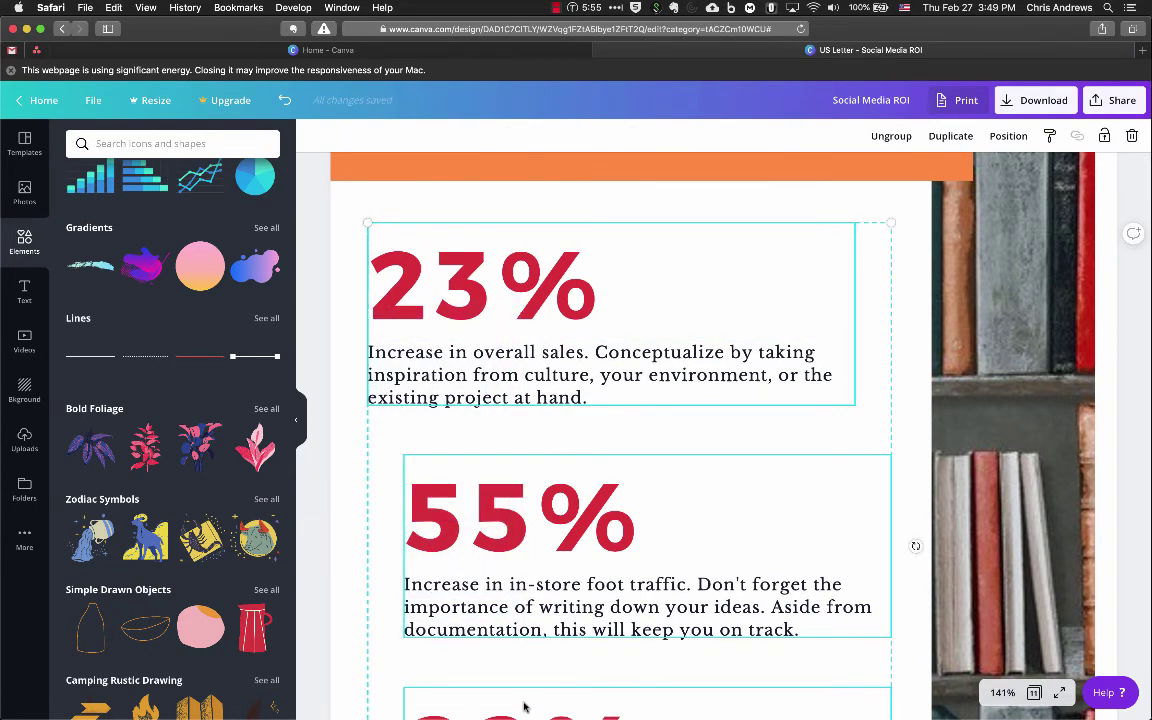
click(1008, 136)
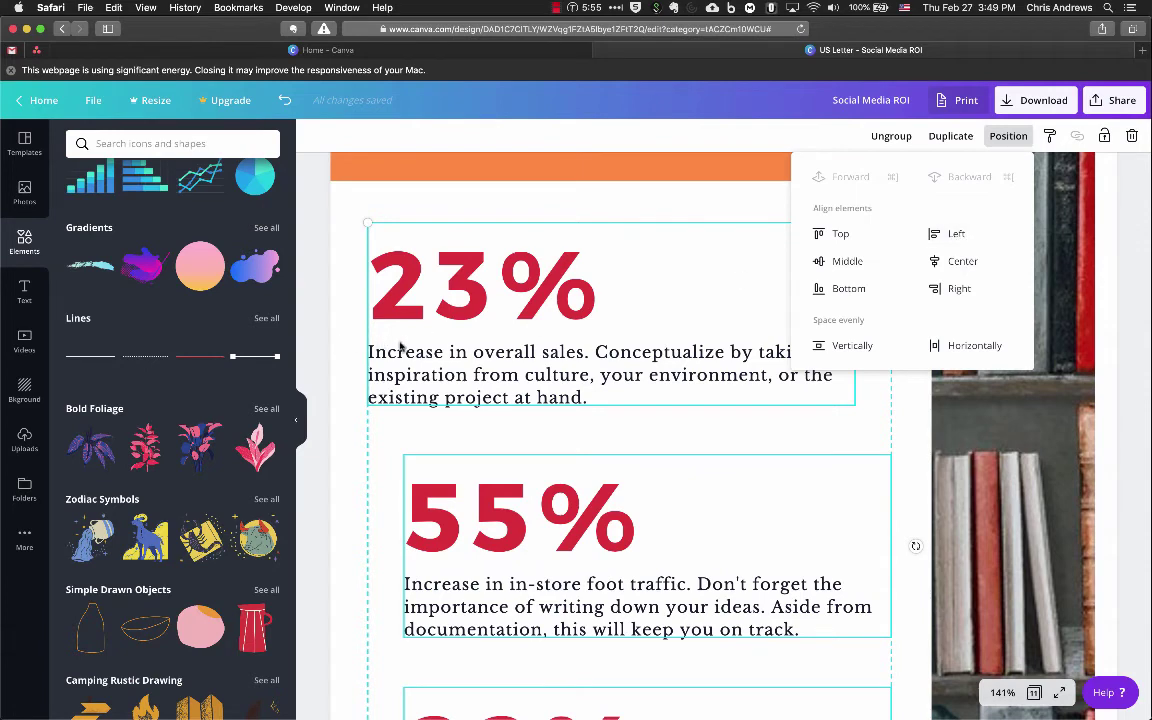
click(957, 234)
click(428, 308)
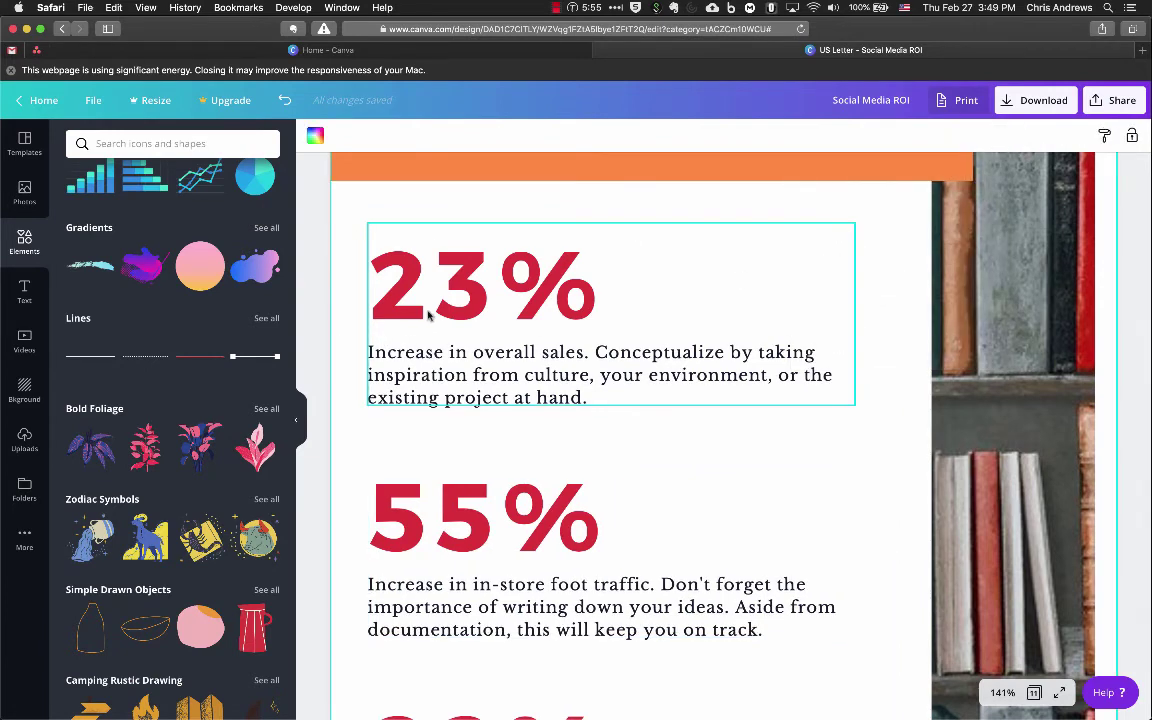
Move the 23% block right so it overlaps the bookshelf photo, and center-align the three statistic blocks
click(430, 308)
drag(529, 314, 666, 319)
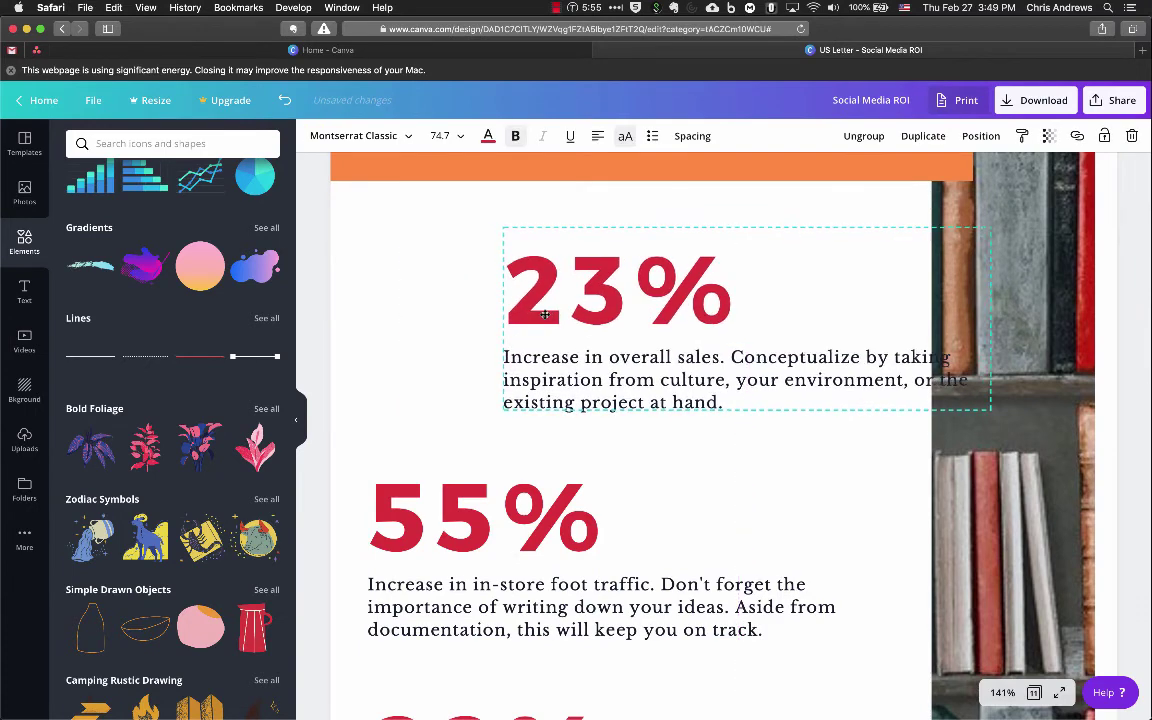
drag(344, 291, 660, 700)
click(1006, 137)
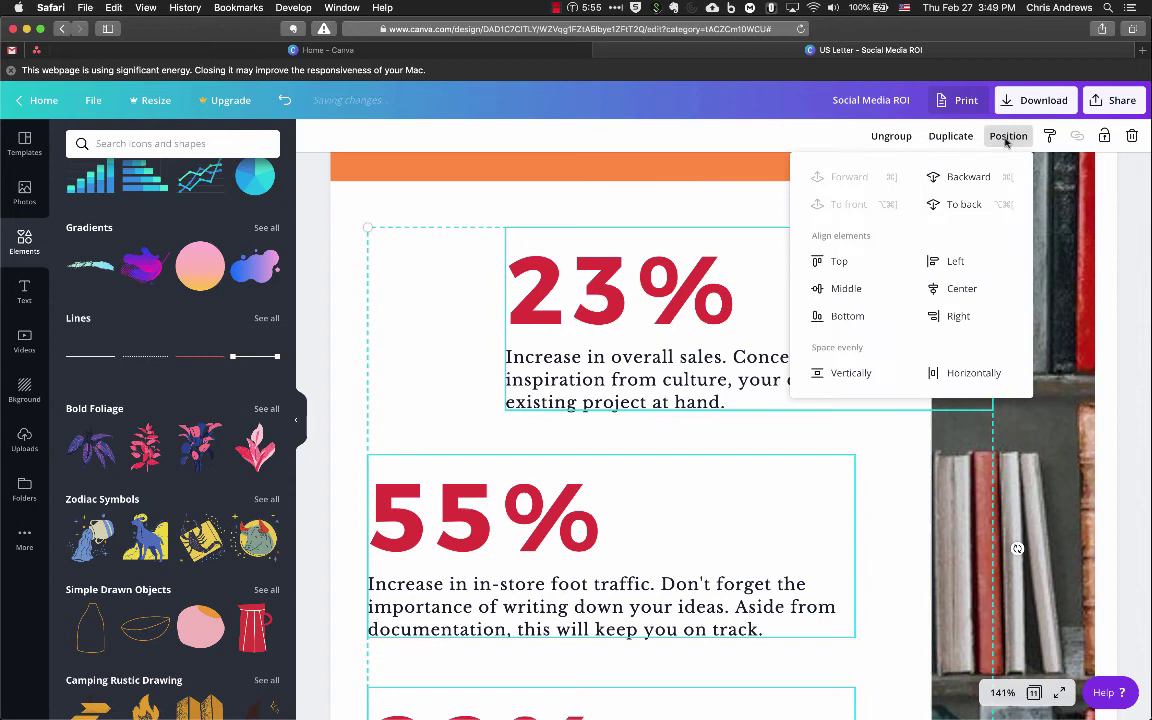
click(961, 288)
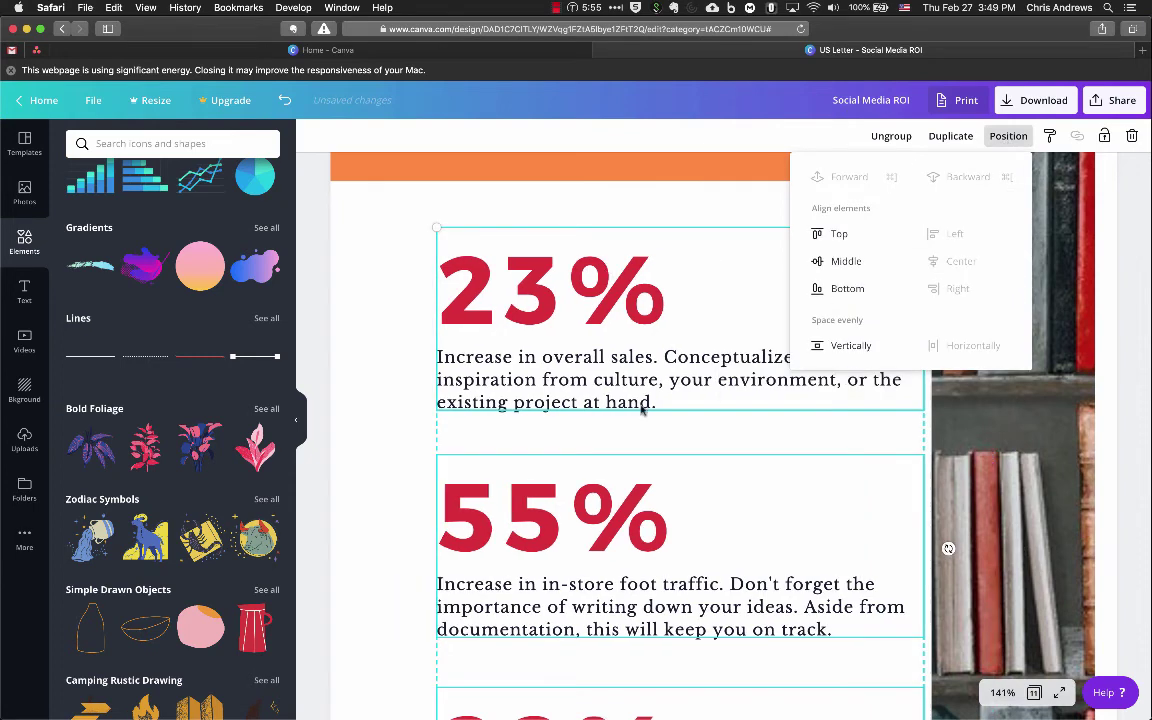
Move the three statistic blocks together left off the bookshelf photo, reselect them and check their alignment options
drag(536, 366, 395, 362)
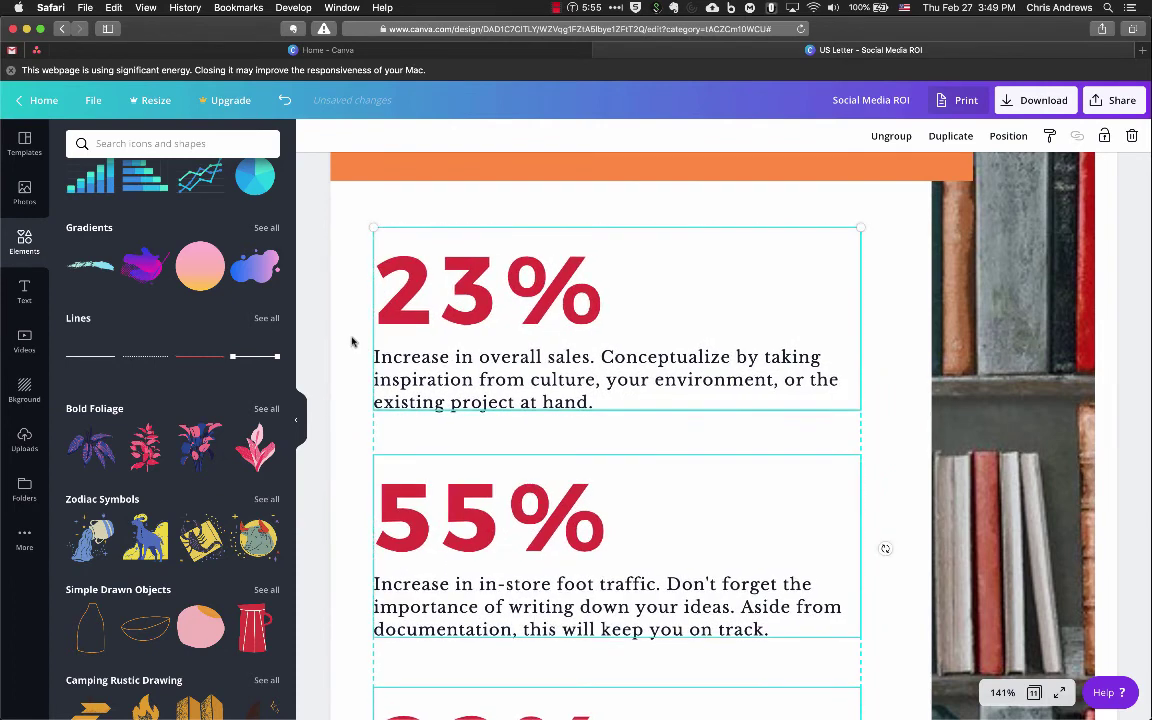
drag(356, 271, 592, 702)
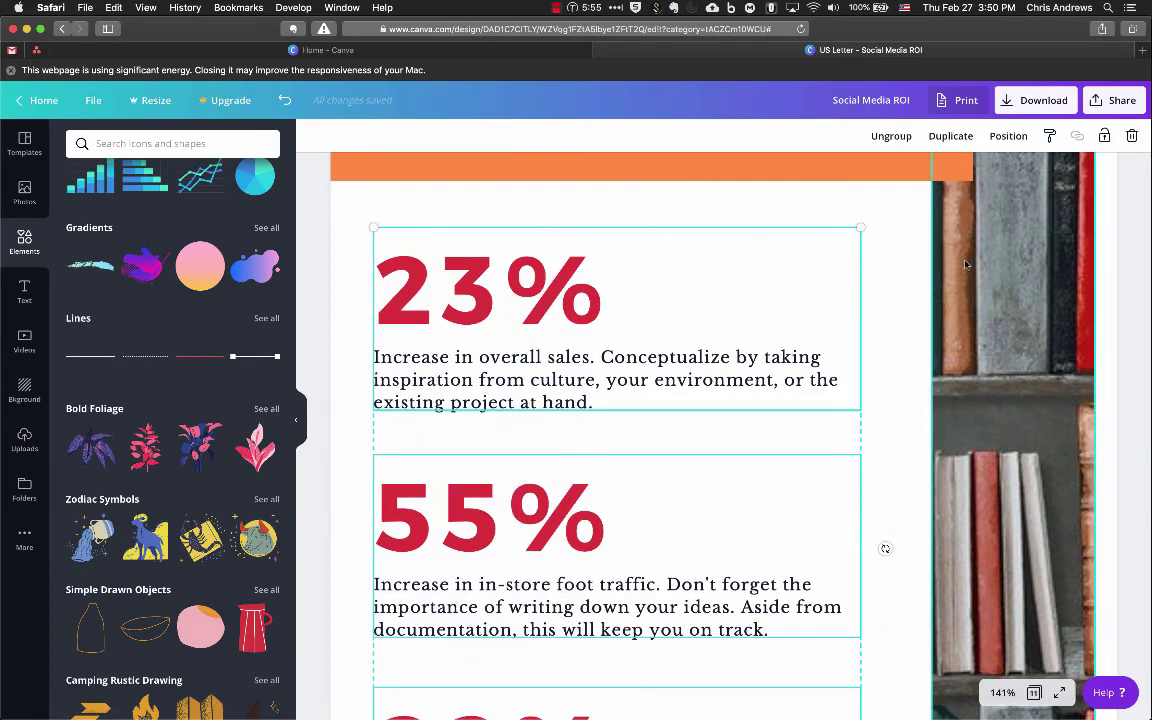
click(1008, 137)
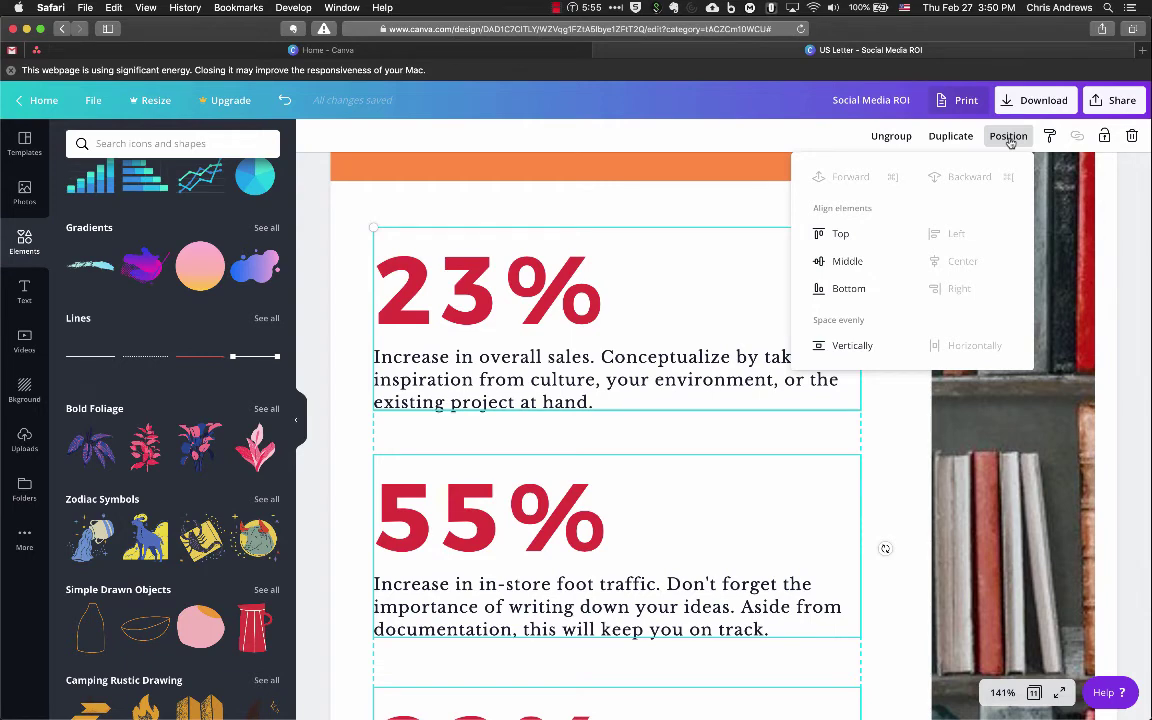
click(1008, 137)
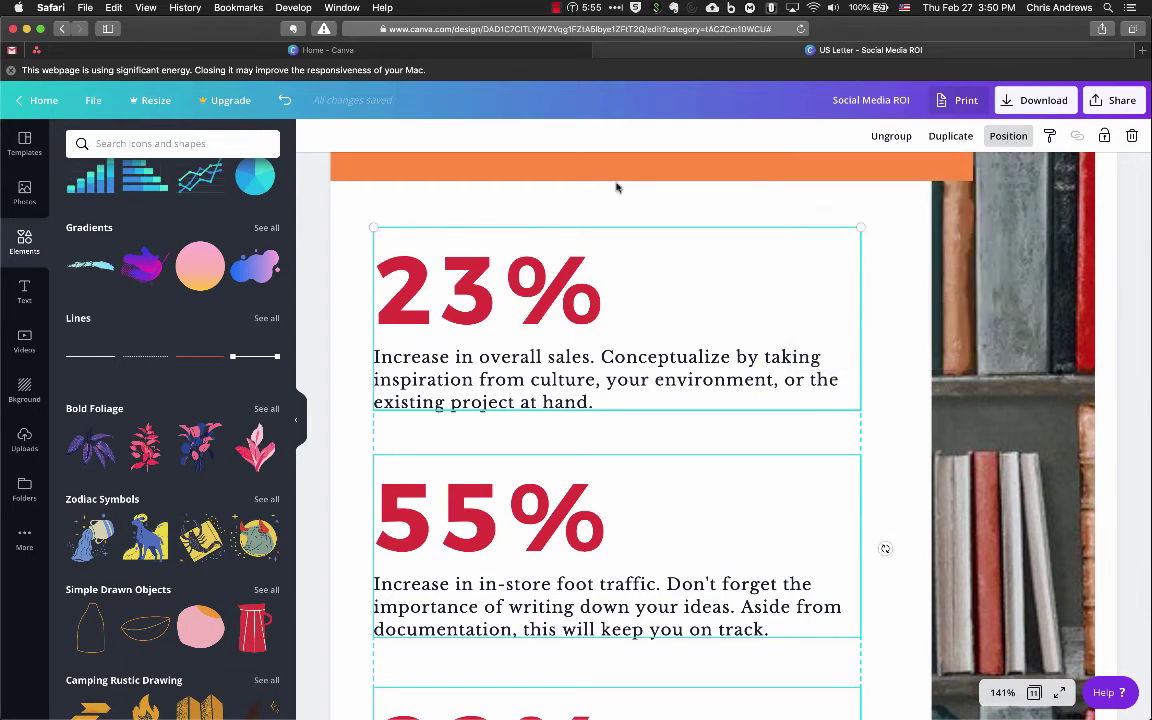
Move the 23% block and the 55% block upward on the page, spacing them unevenly from the 22% block
click(378, 318)
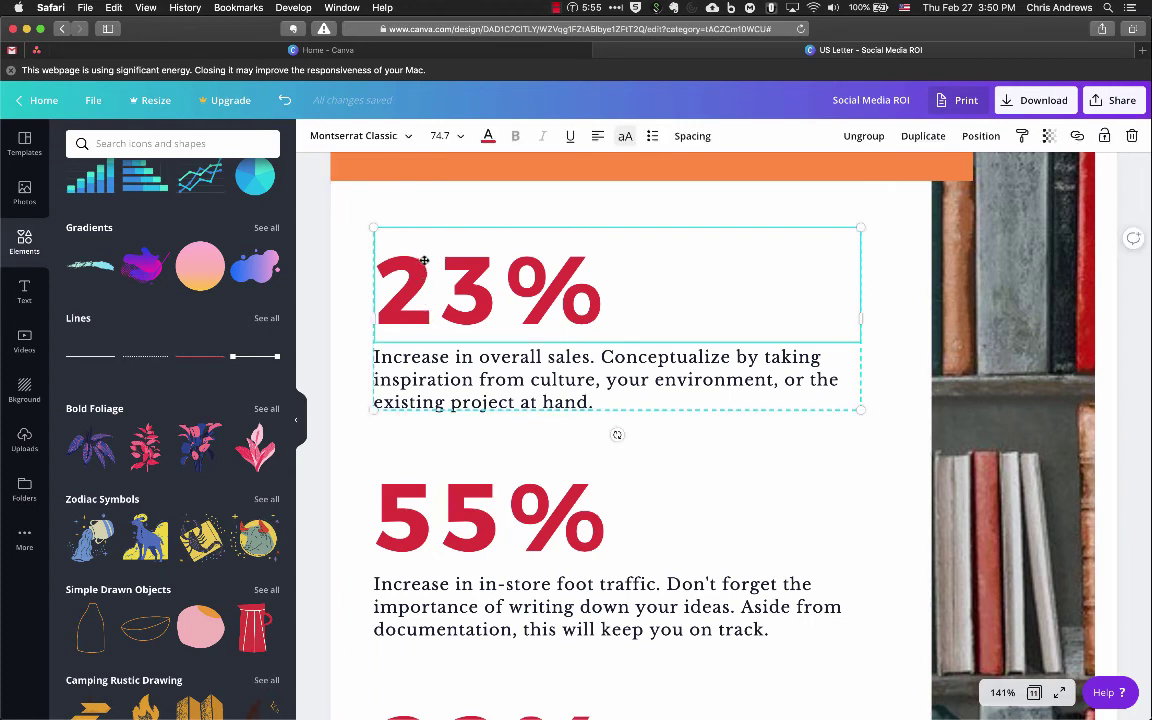
drag(428, 318, 422, 256)
drag(556, 579, 556, 521)
scroll(605, 538, down, 3)
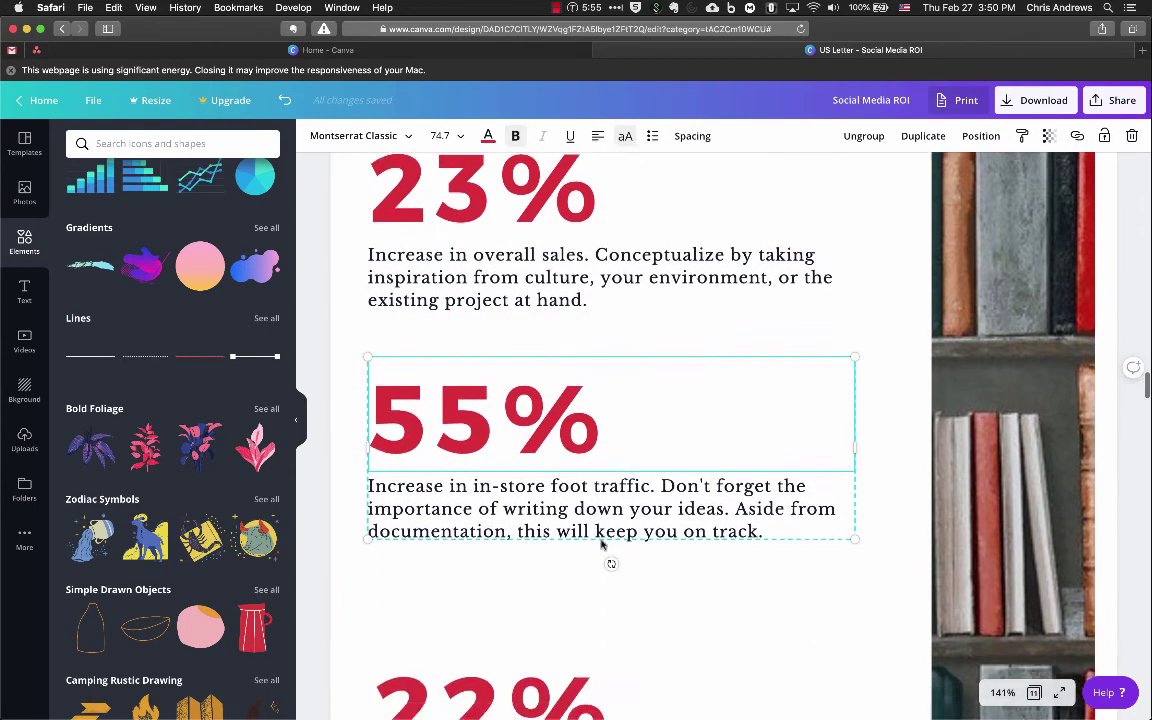
Select the 23%, 55% and 22% statistic blocks on page 5 and space them evenly vertically
click(1002, 692)
click(992, 625)
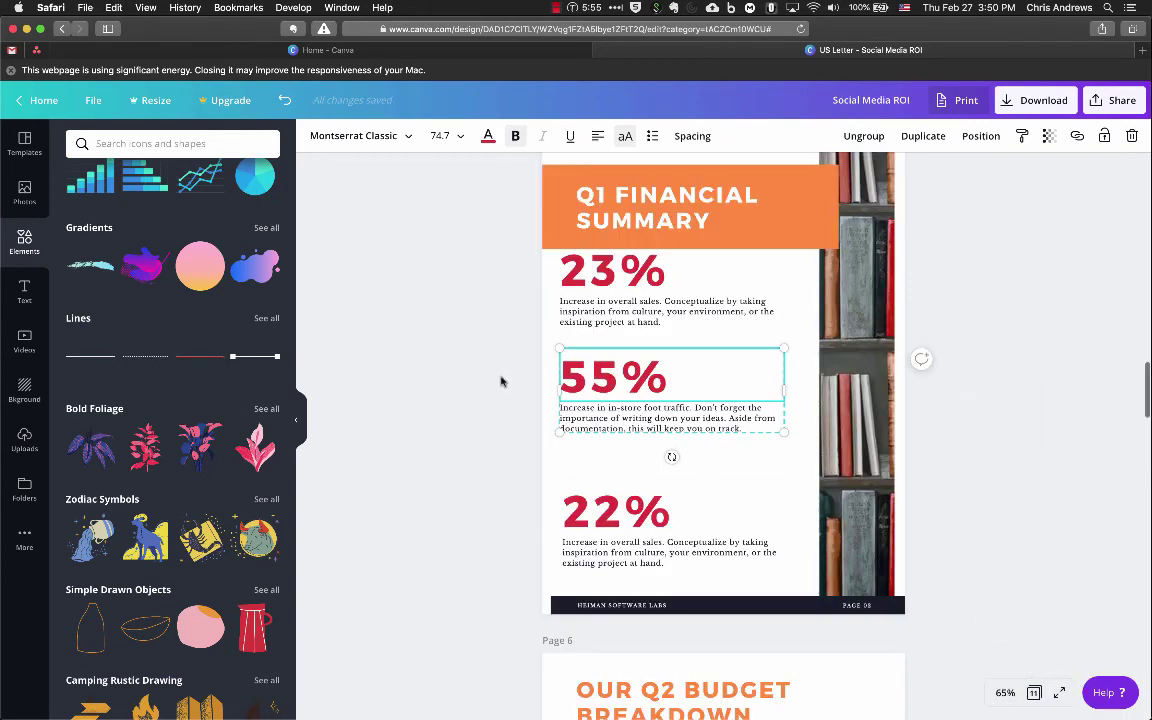
scroll(502, 381, up, 1)
click(482, 485)
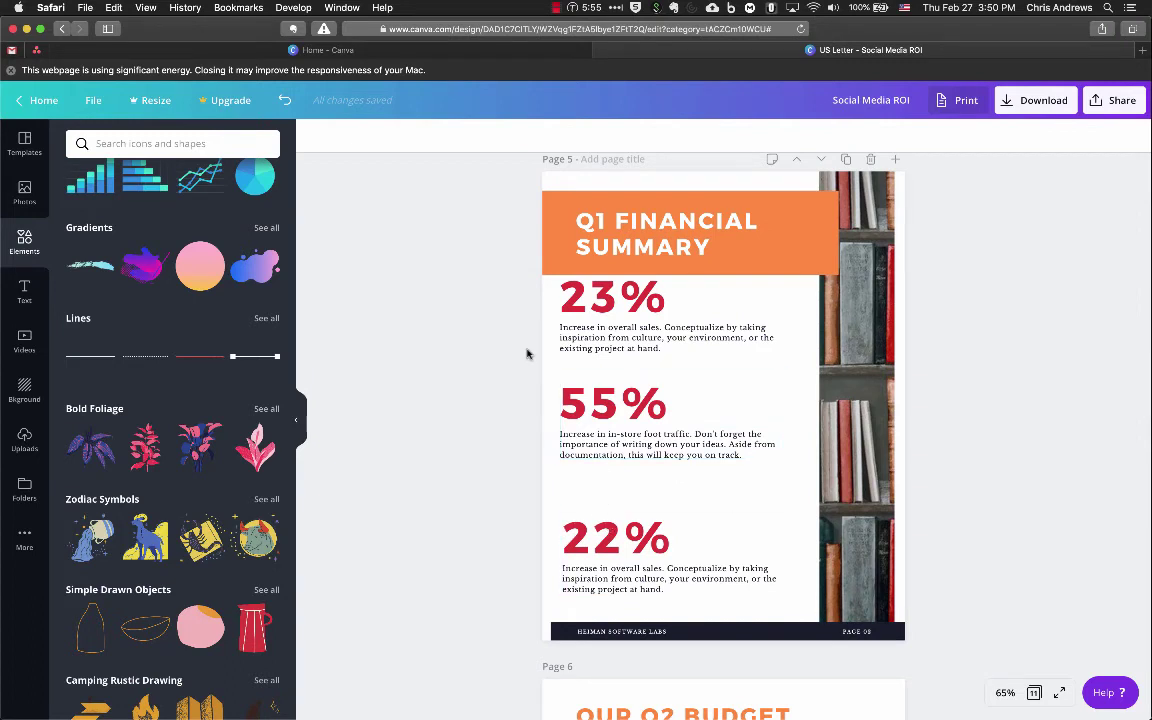
drag(464, 248, 792, 598)
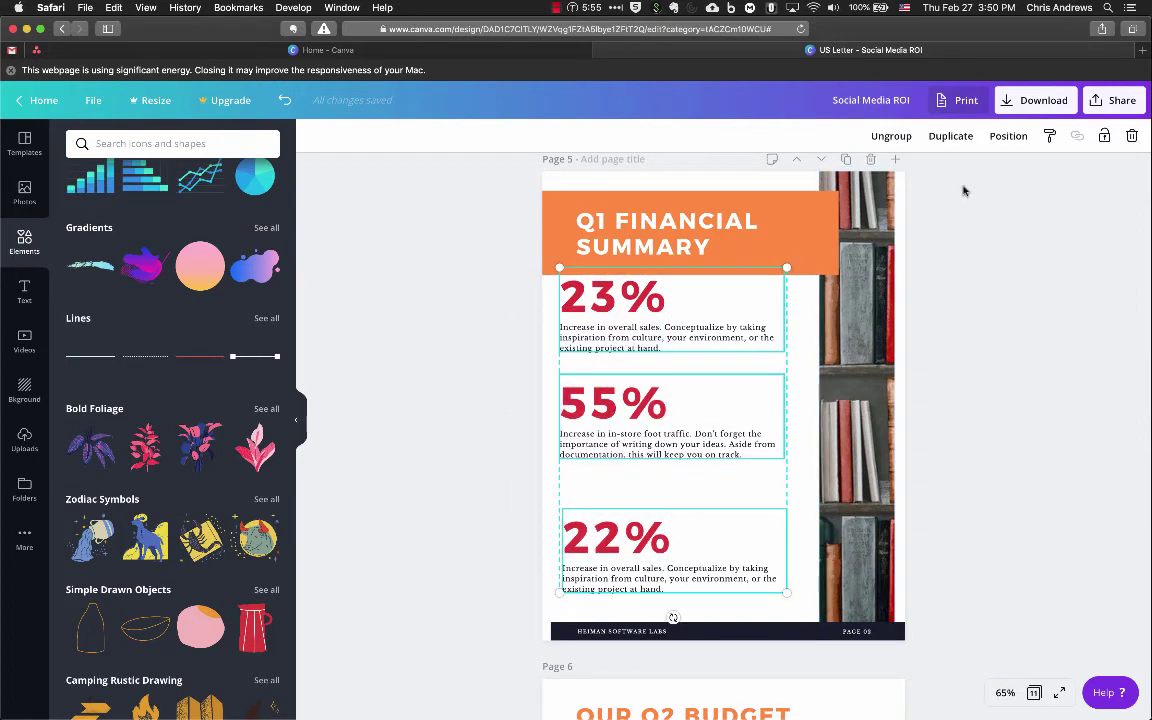
click(1008, 136)
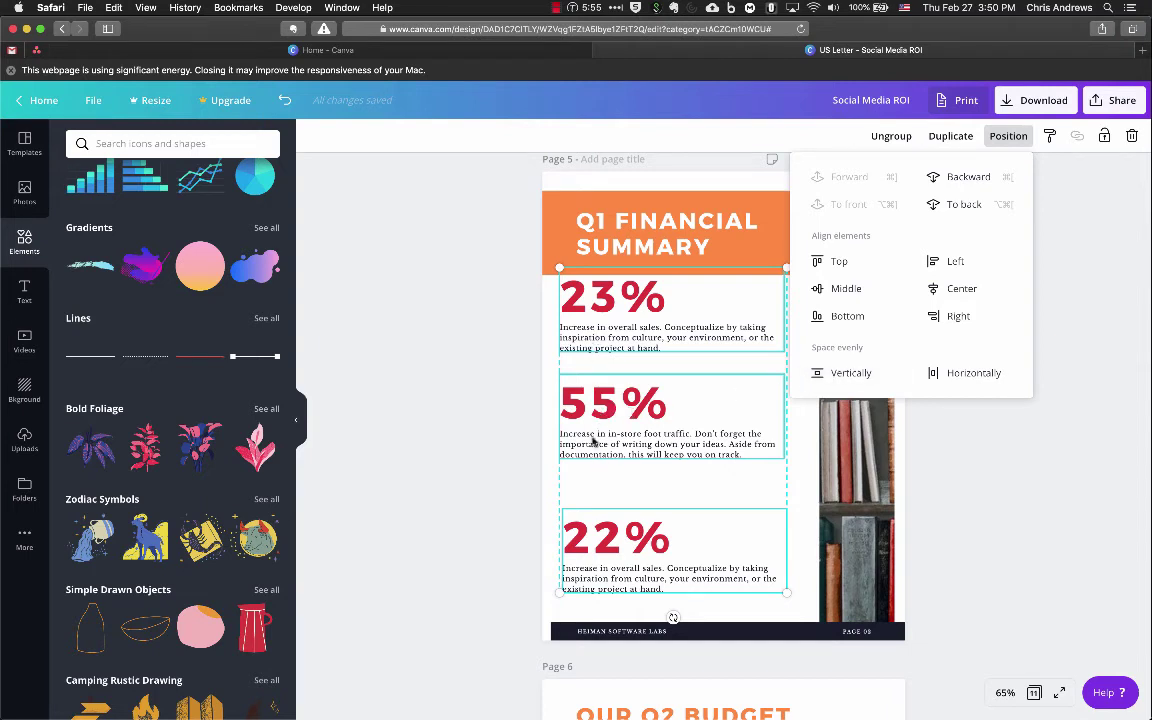
click(842, 376)
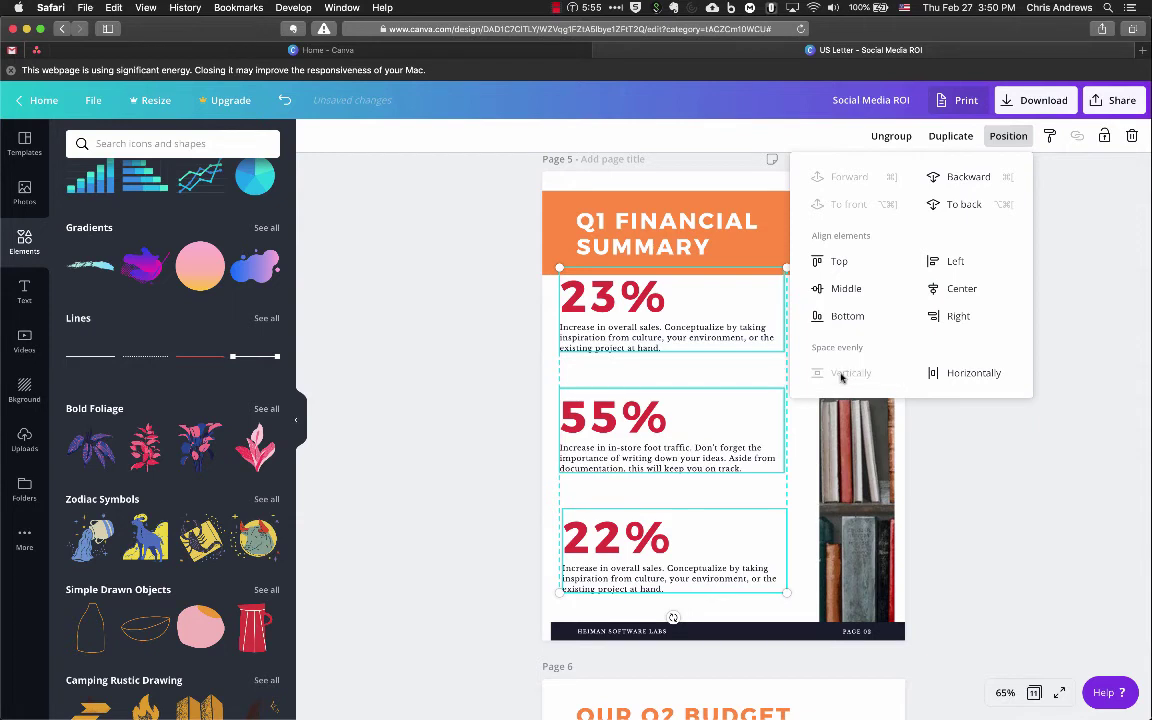
click(525, 446)
click(461, 404)
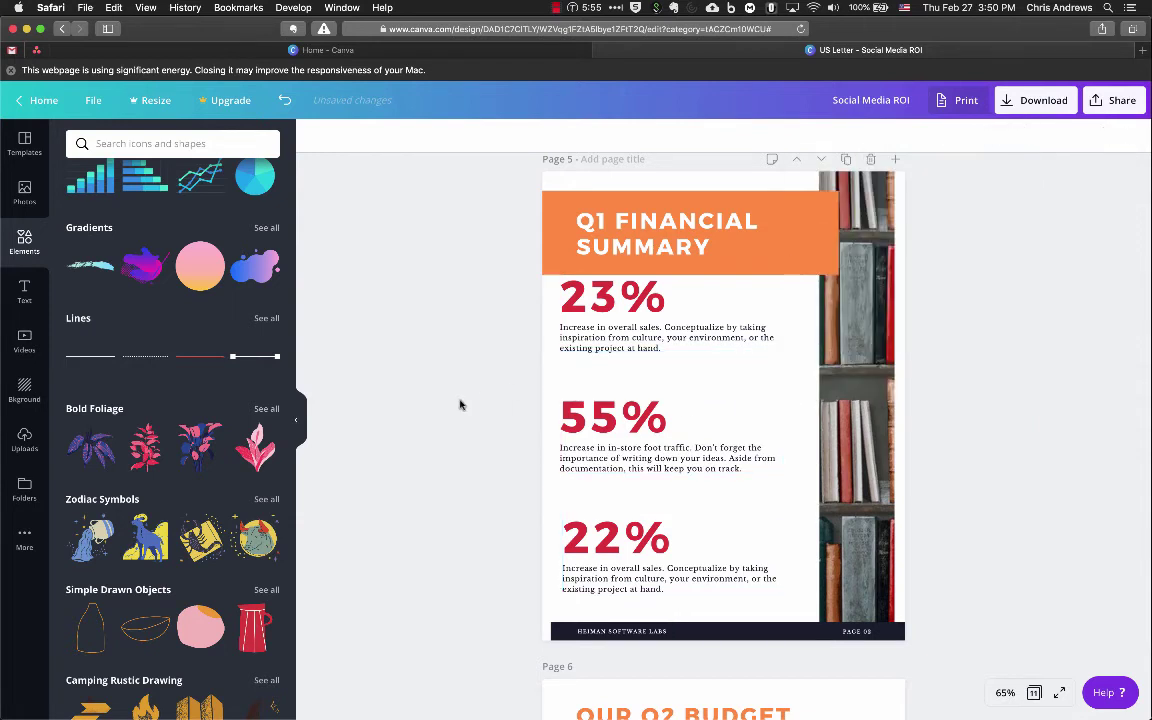
Move the 23% block down clear of the orange title banner and redistribute the three statistic blocks evenly vertically
click(600, 305)
drag(600, 305, 600, 328)
drag(466, 300, 712, 540)
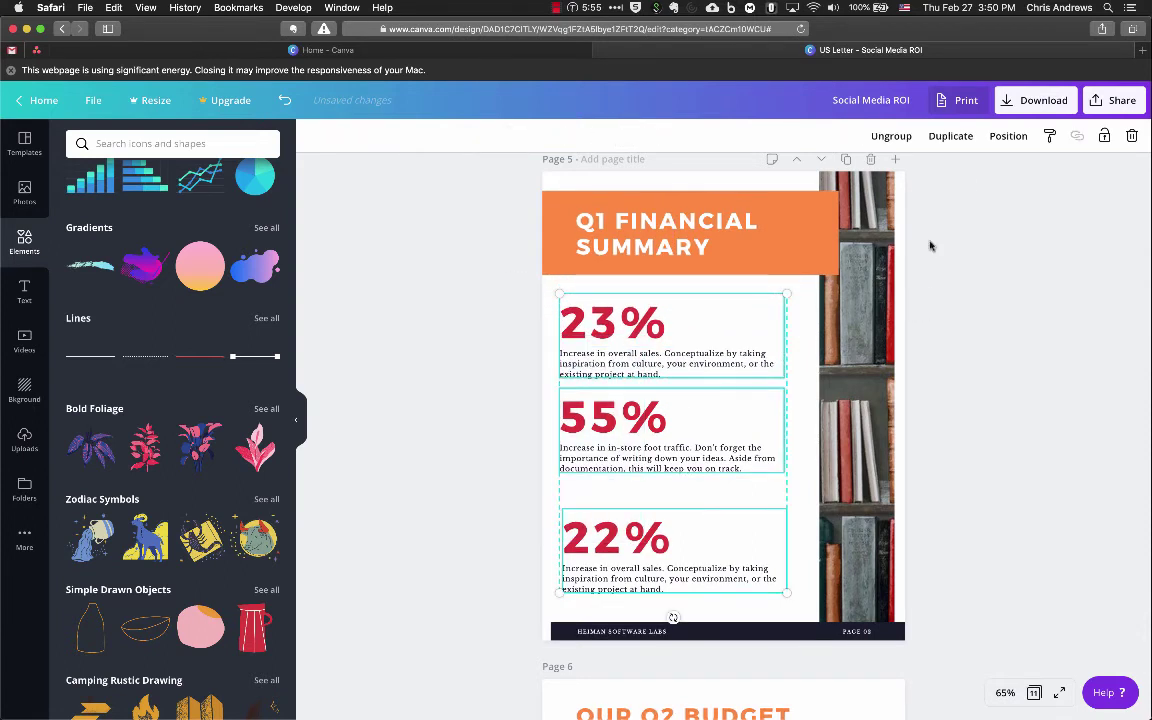
click(1008, 136)
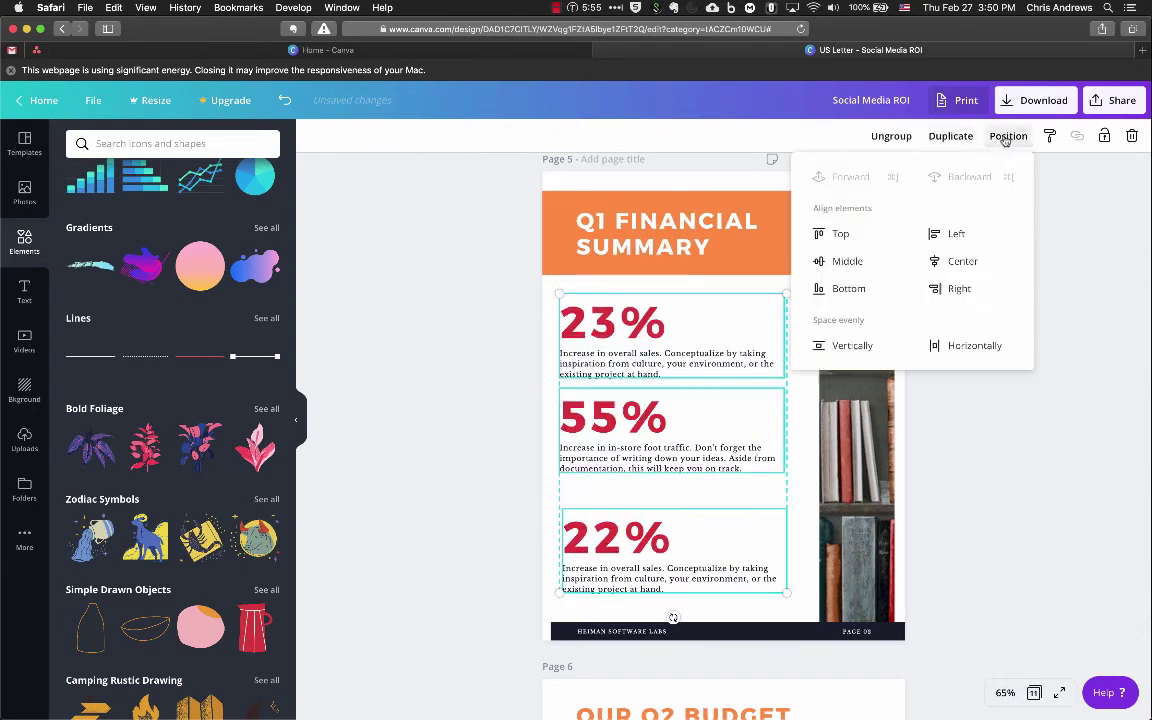
click(852, 346)
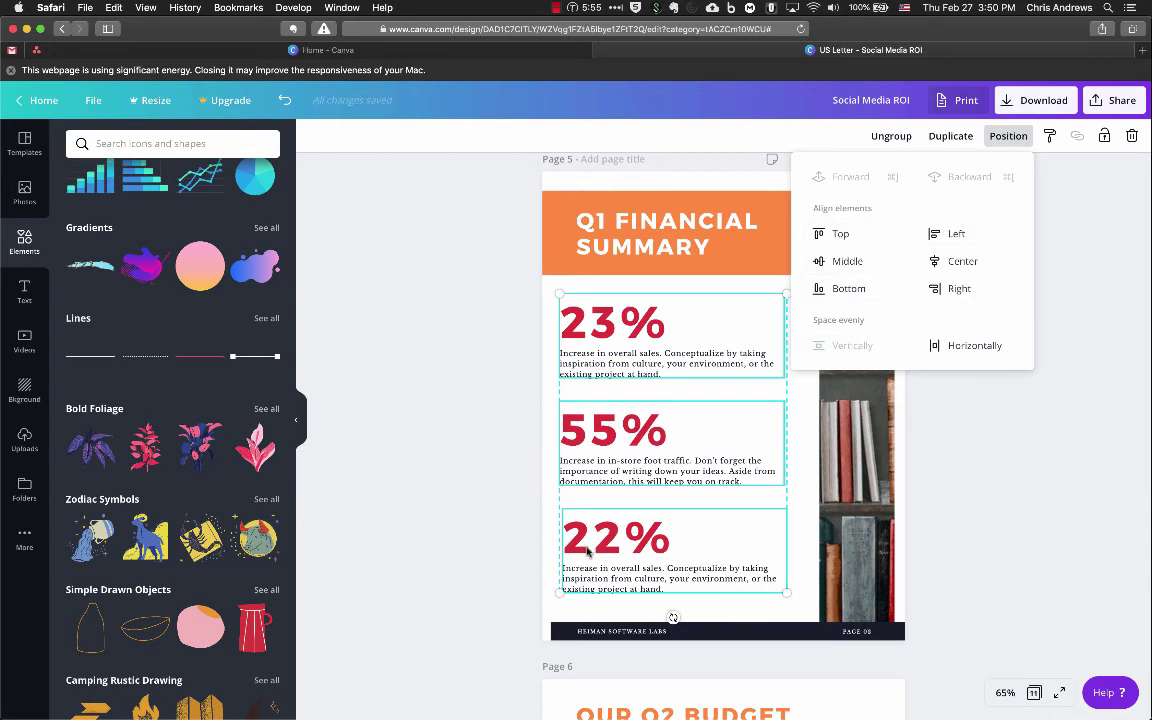
Left-align the three statistic blocks and shift them together slightly to the right on the page
click(952, 236)
key(Escape)
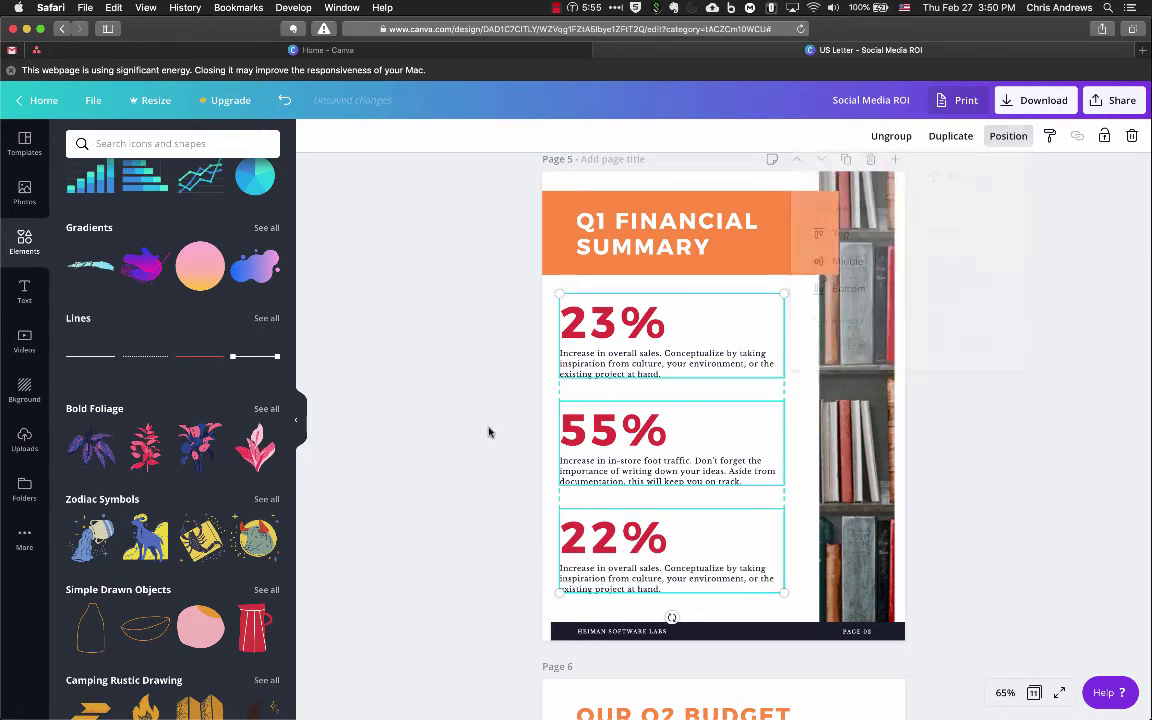
drag(581, 327, 588, 326)
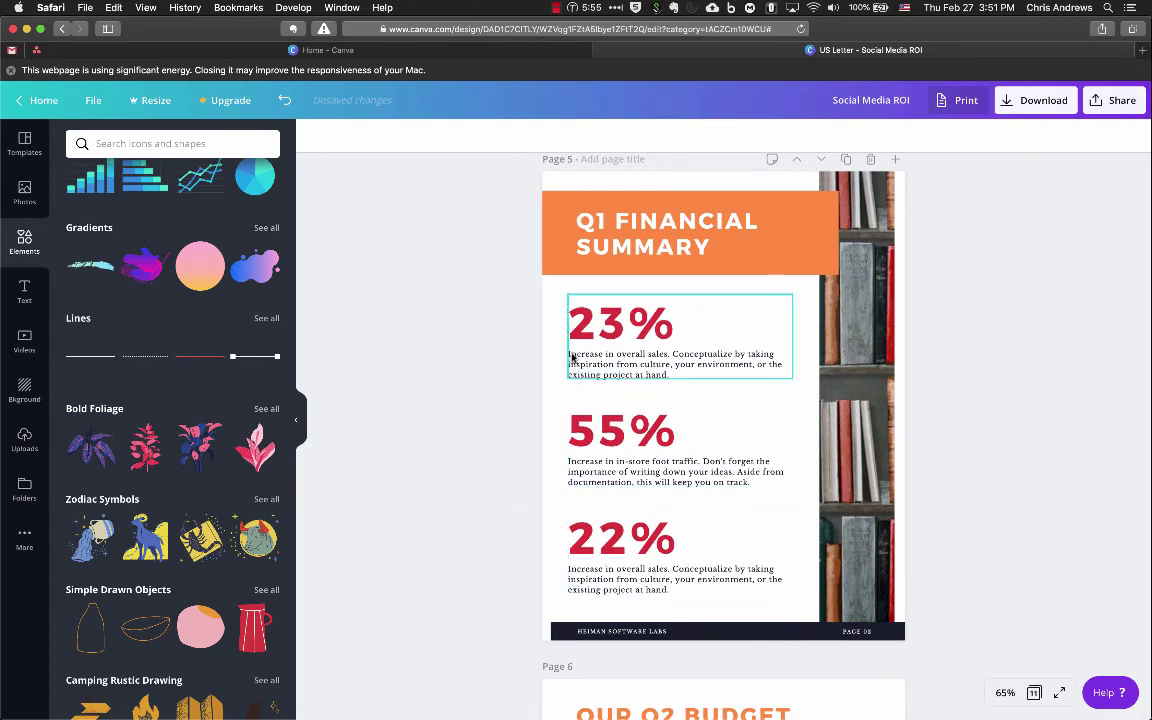
click(494, 346)
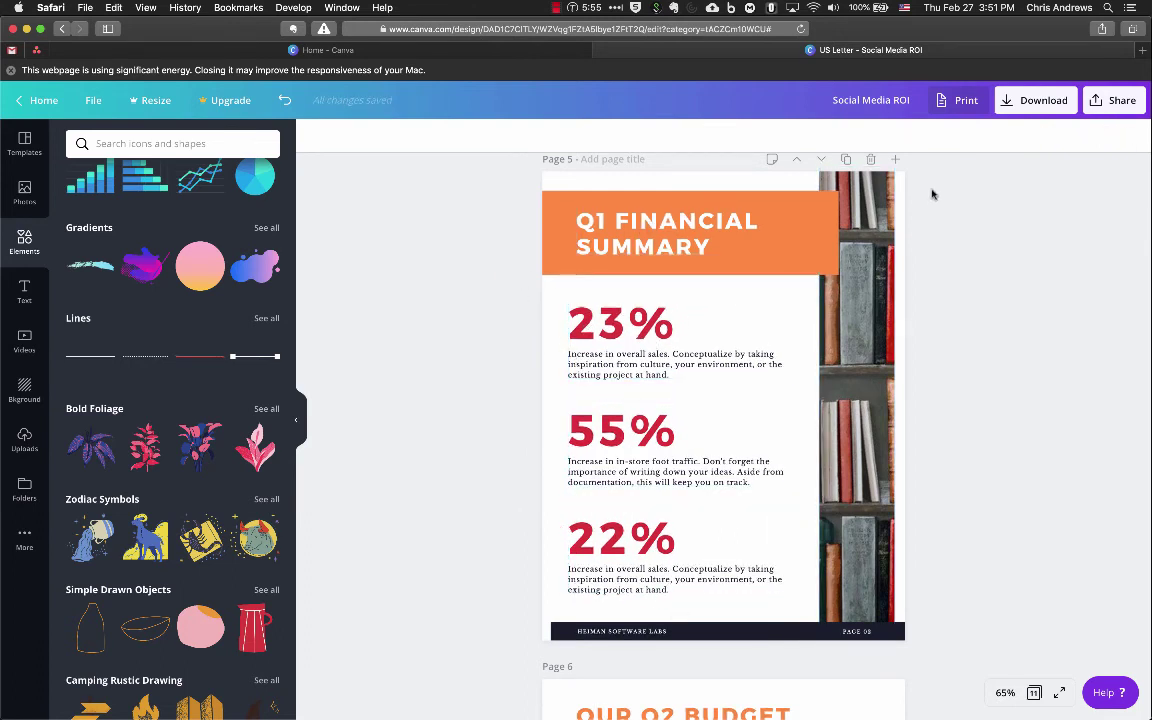
Select the three statistic blocks on page 5 and examine their position options, plus the commands available for the 23% block
scroll(686, 489, down, 5)
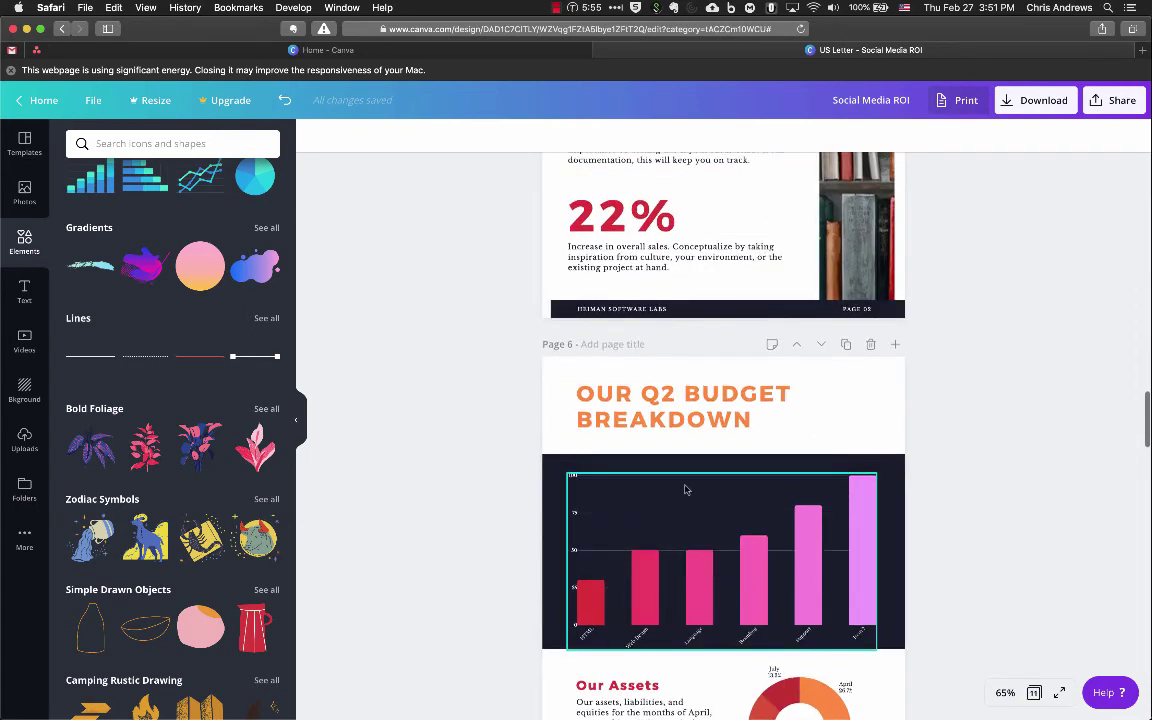
scroll(686, 489, up, 1)
scroll(686, 489, up, 5)
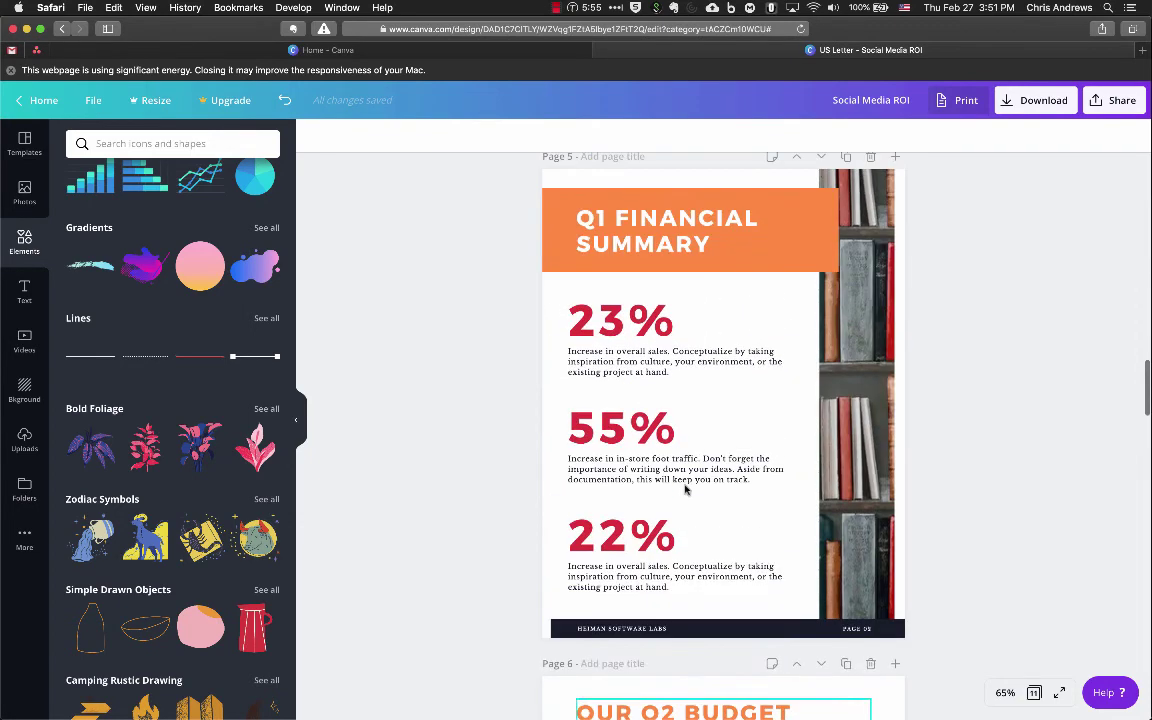
click(604, 349)
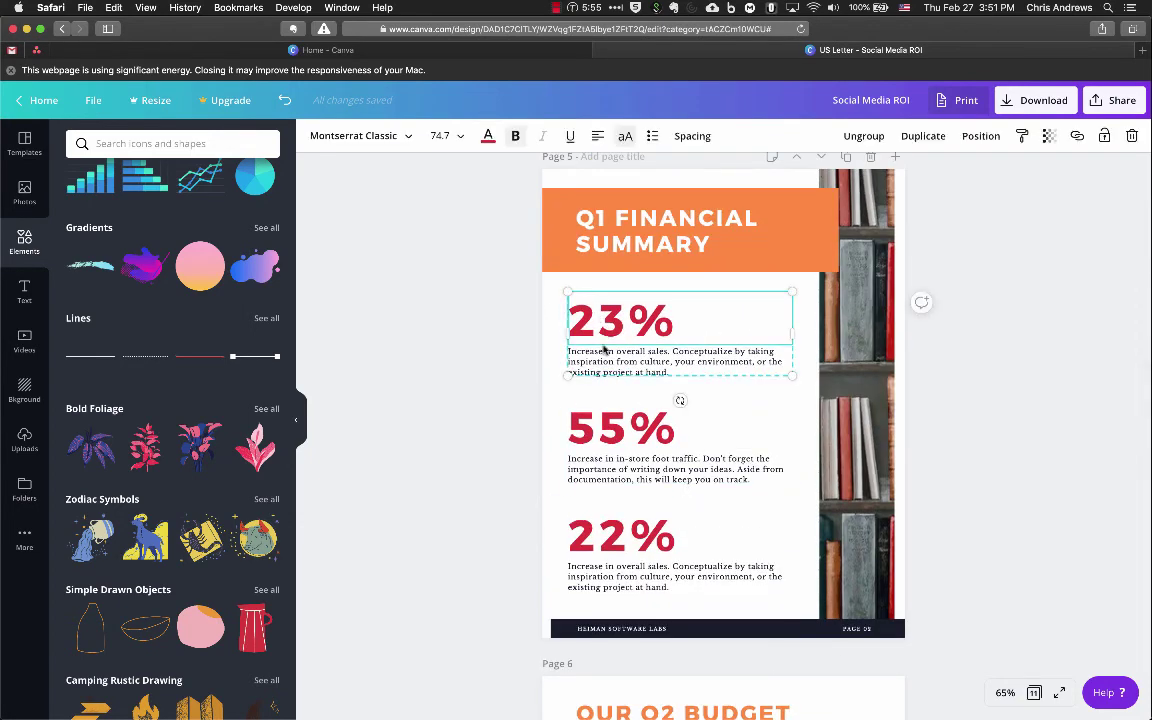
click(613, 432)
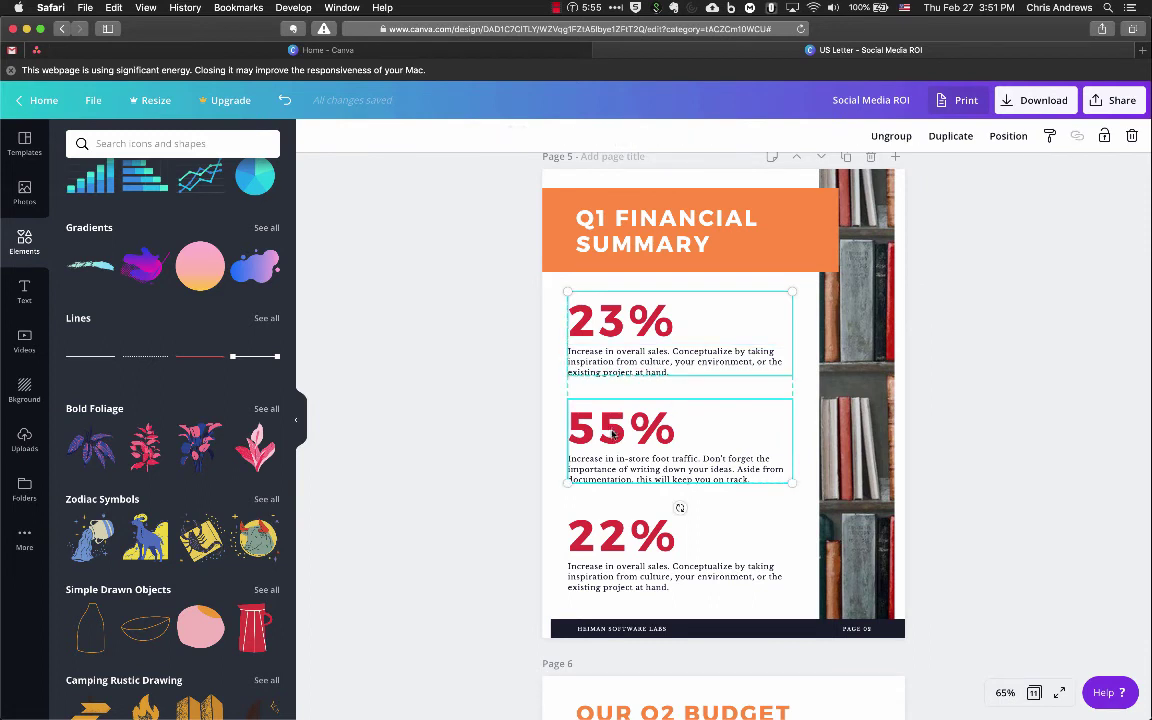
shift+click(645, 540)
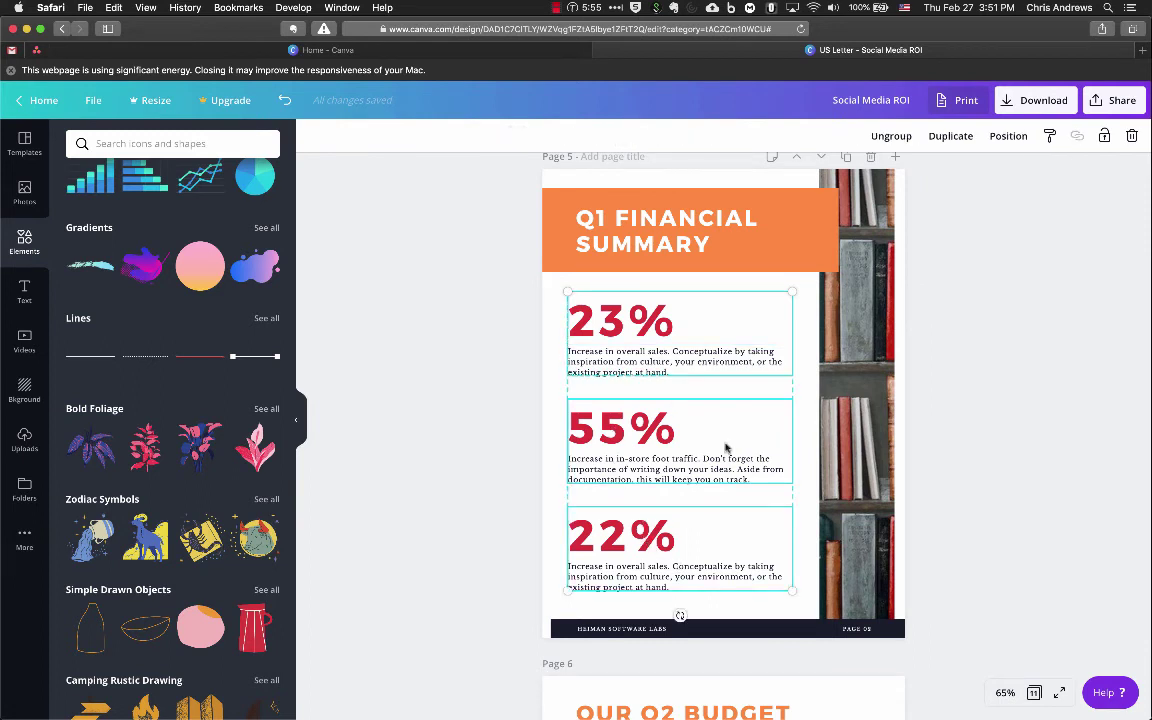
click(1013, 138)
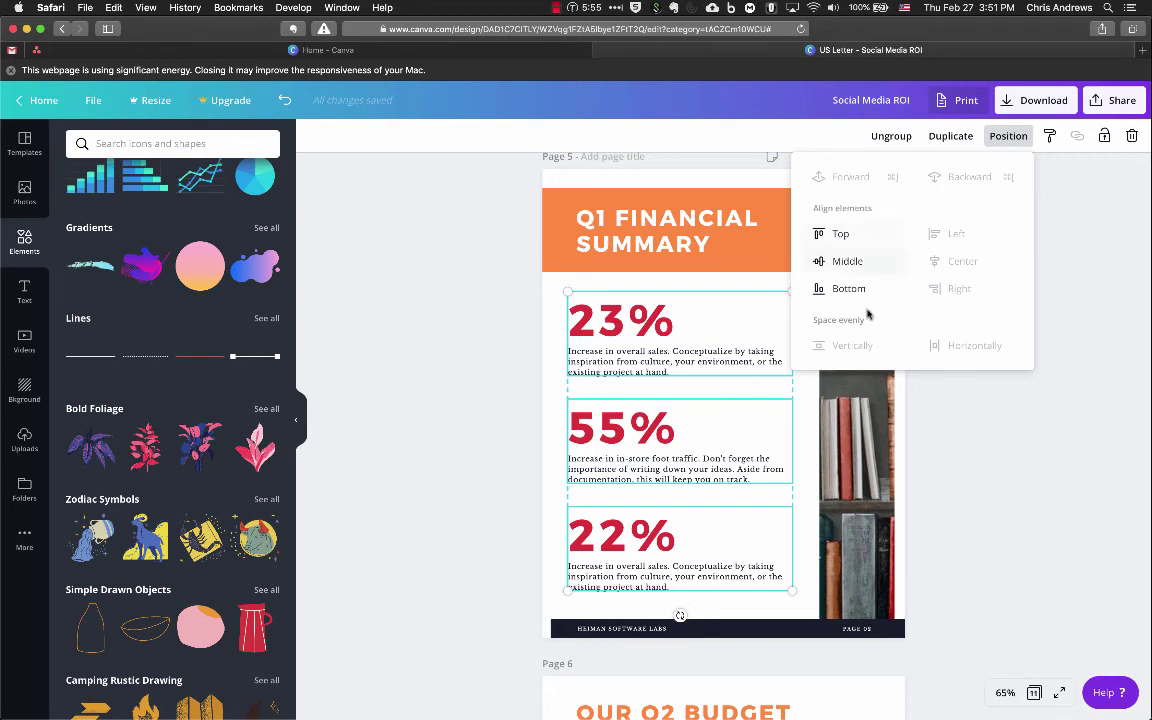
click(442, 334)
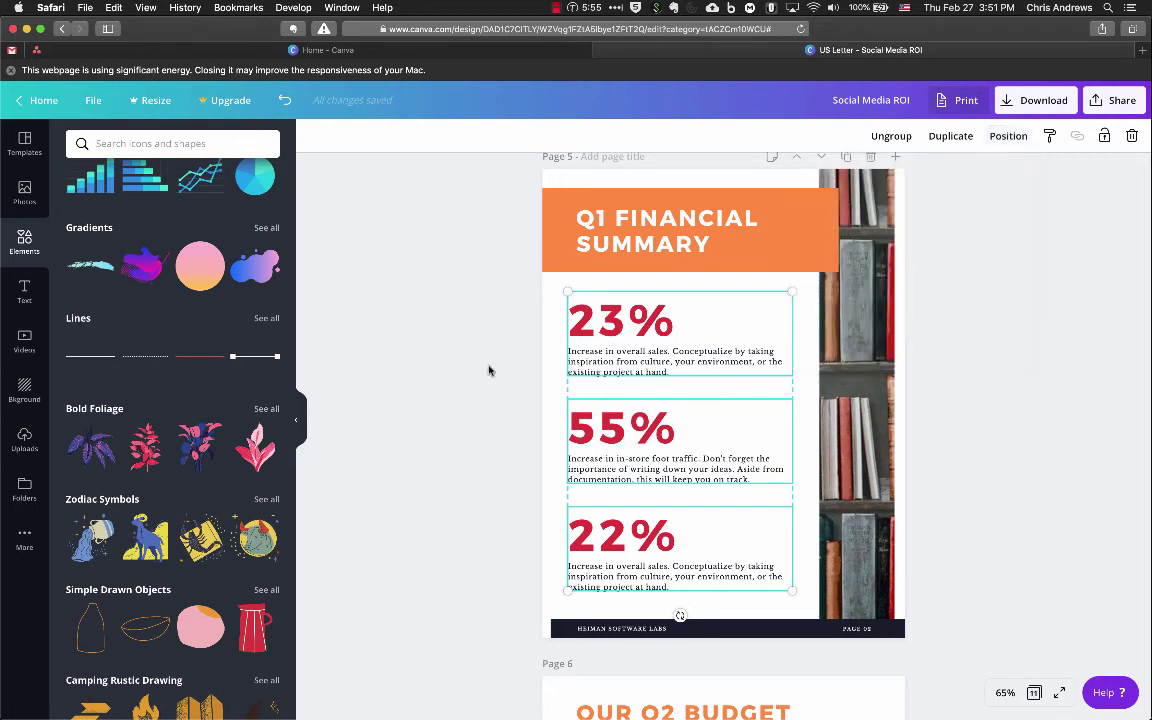
right_click(740, 352)
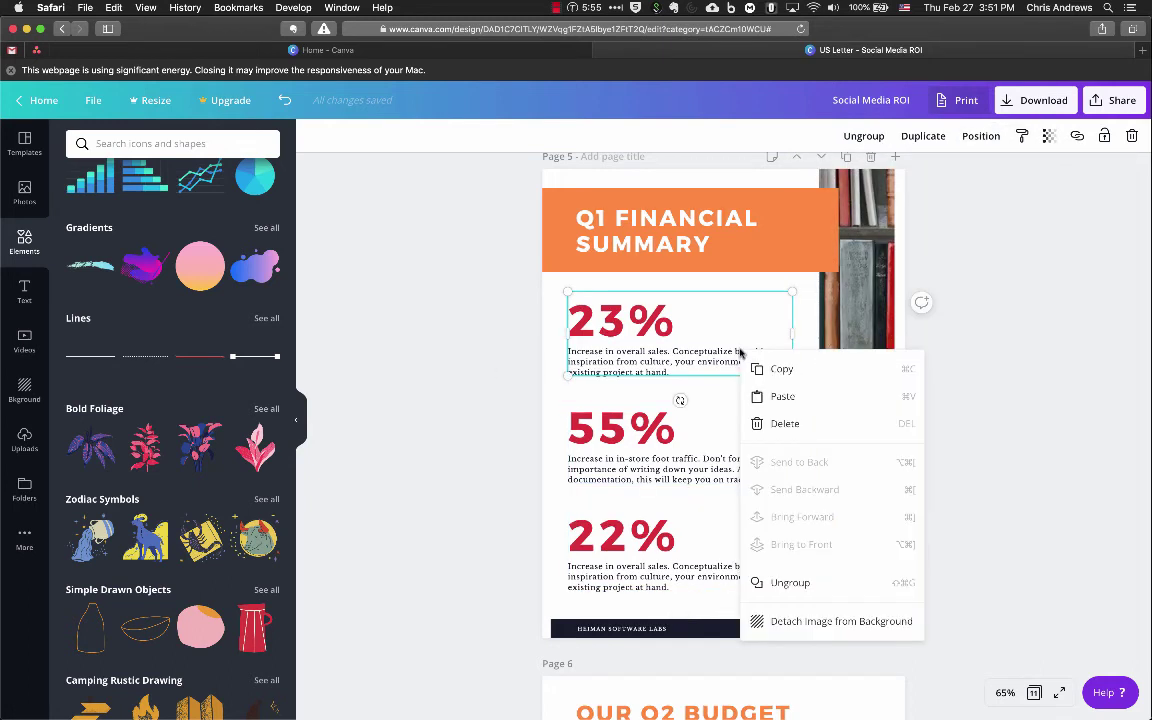
click(484, 471)
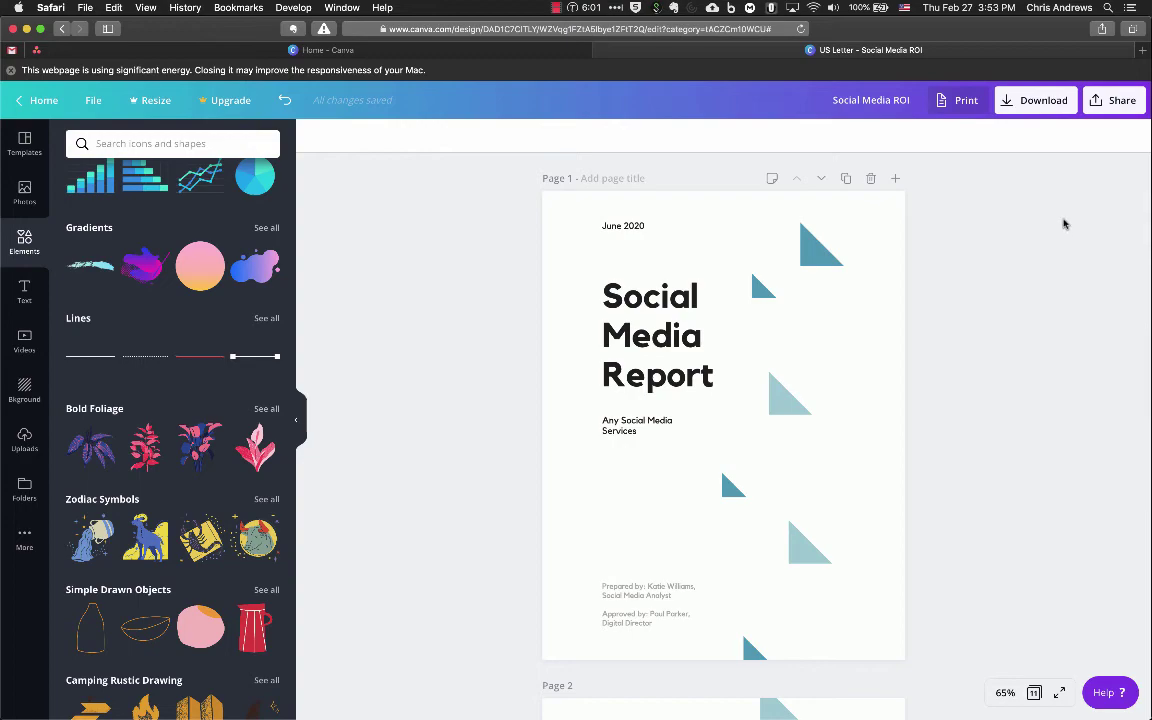
Review the report's pages from the cover through page 11, returning to the opening pages
scroll(990, 301, down, 5)
scroll(990, 302, down, 20)
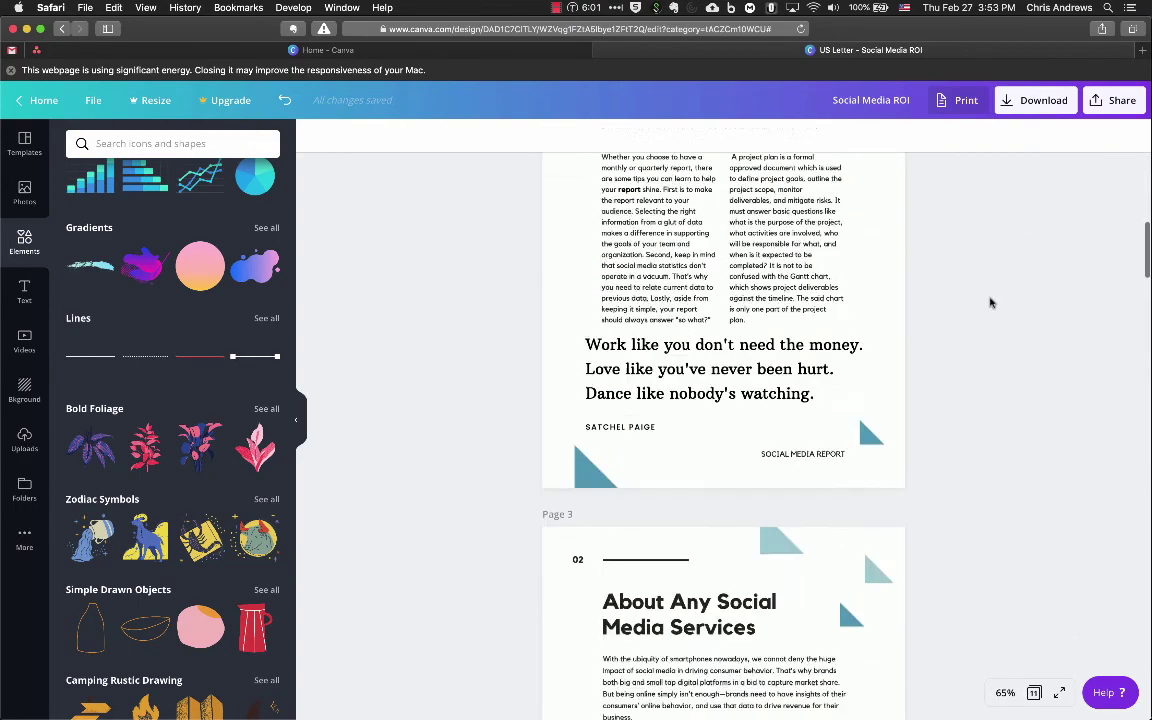
scroll(990, 302, down, 20)
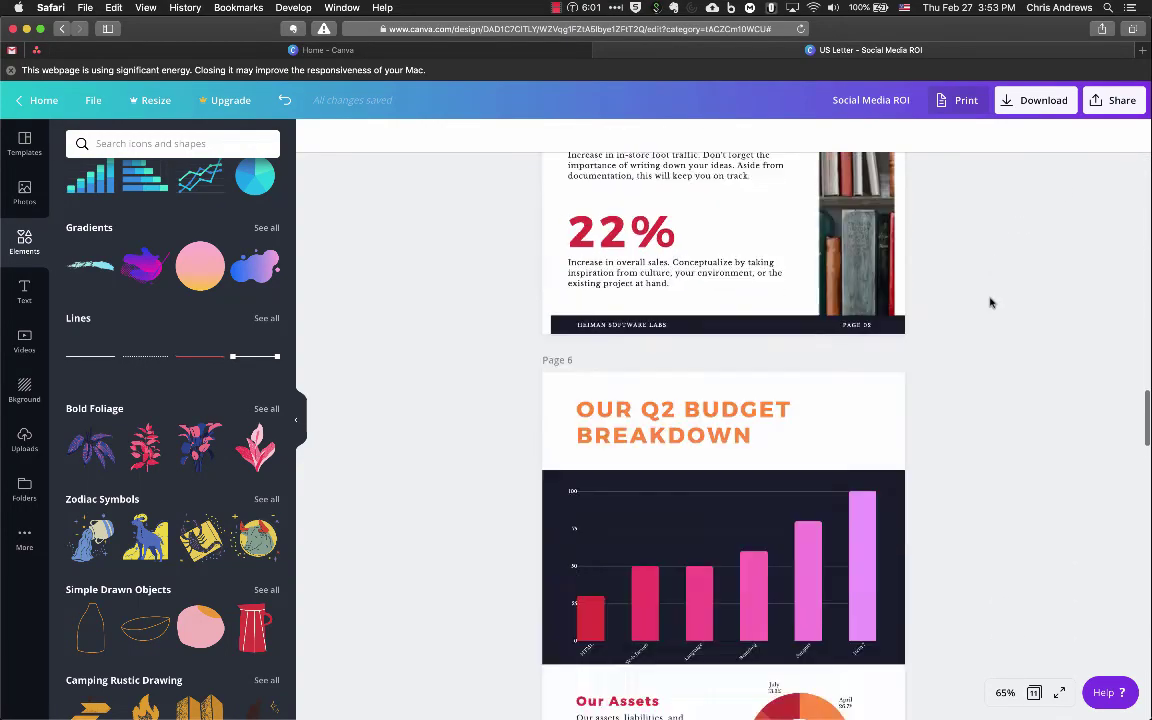
scroll(990, 302, down, 20)
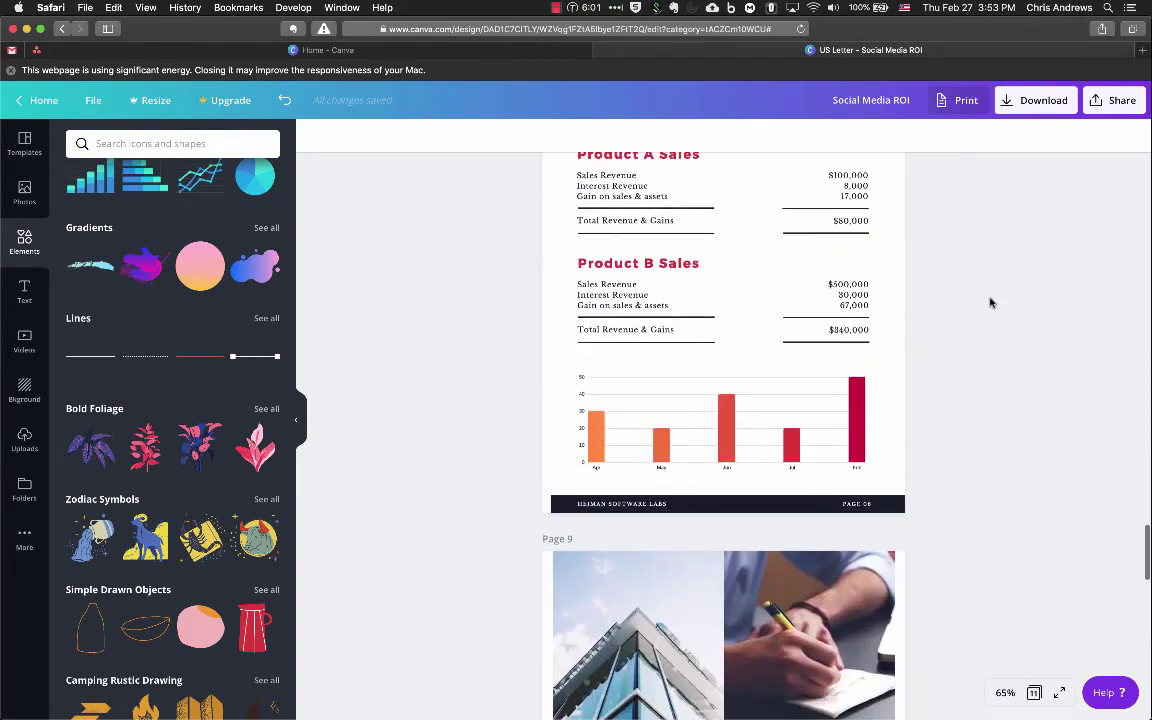
scroll(990, 302, up, 4)
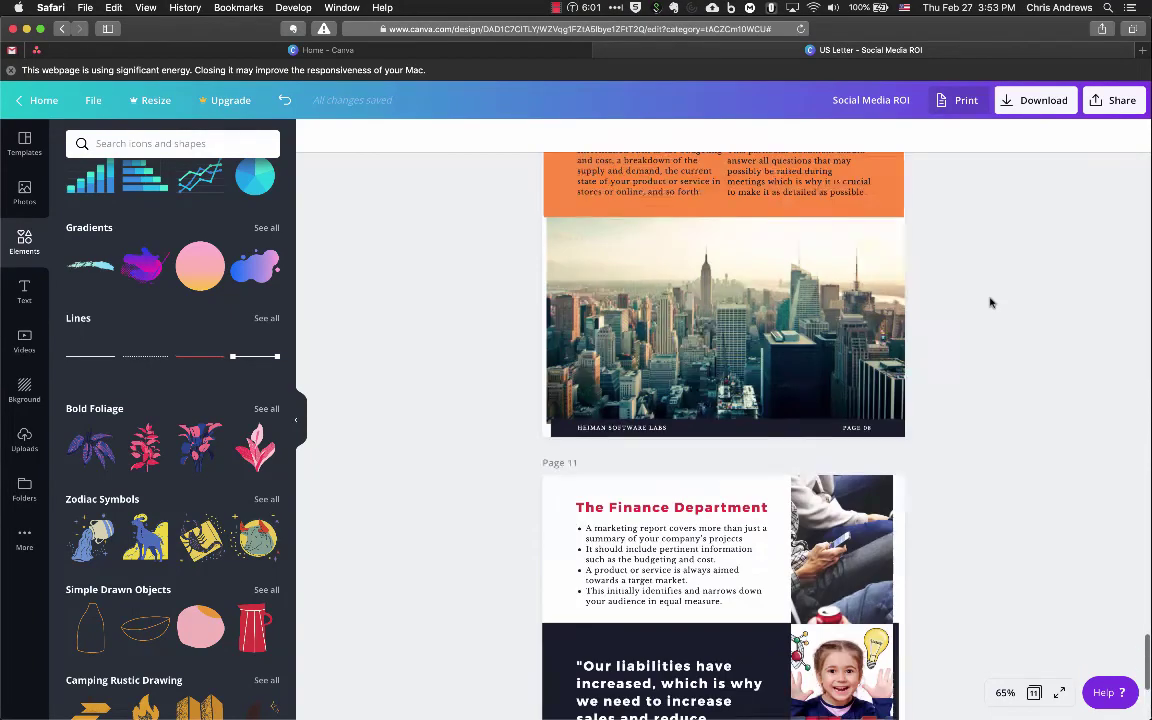
scroll(990, 302, up, 20)
scroll(990, 302, up, 15)
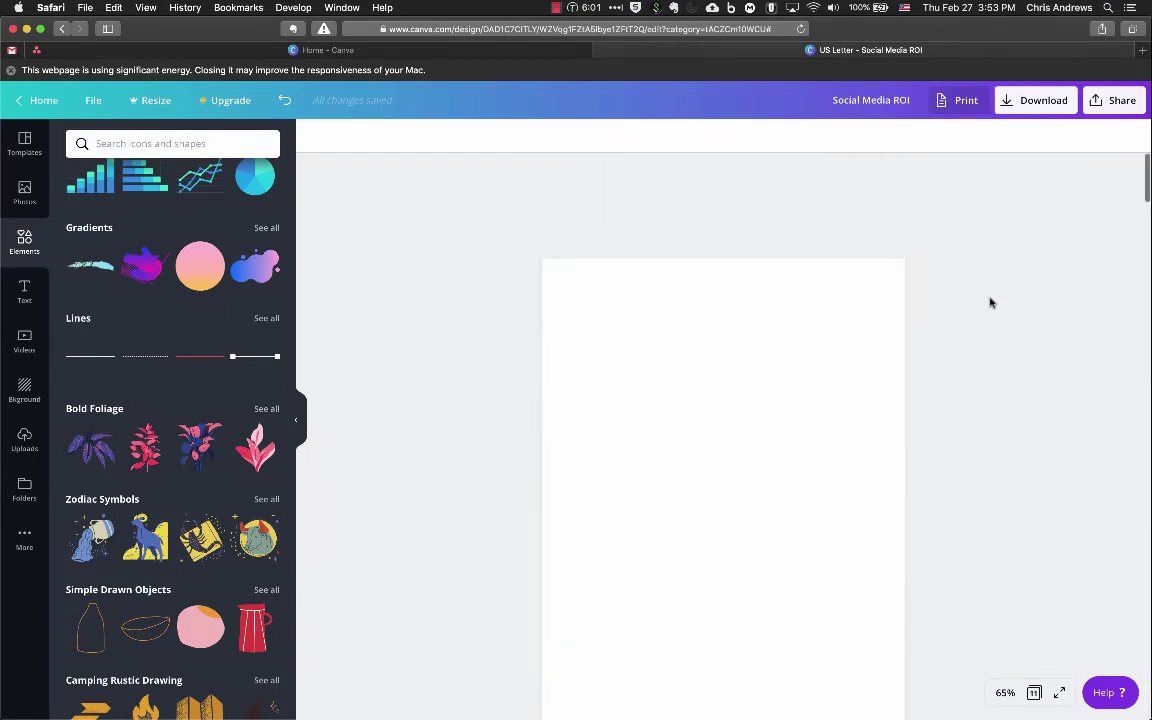
scroll(455, 470, down, 9)
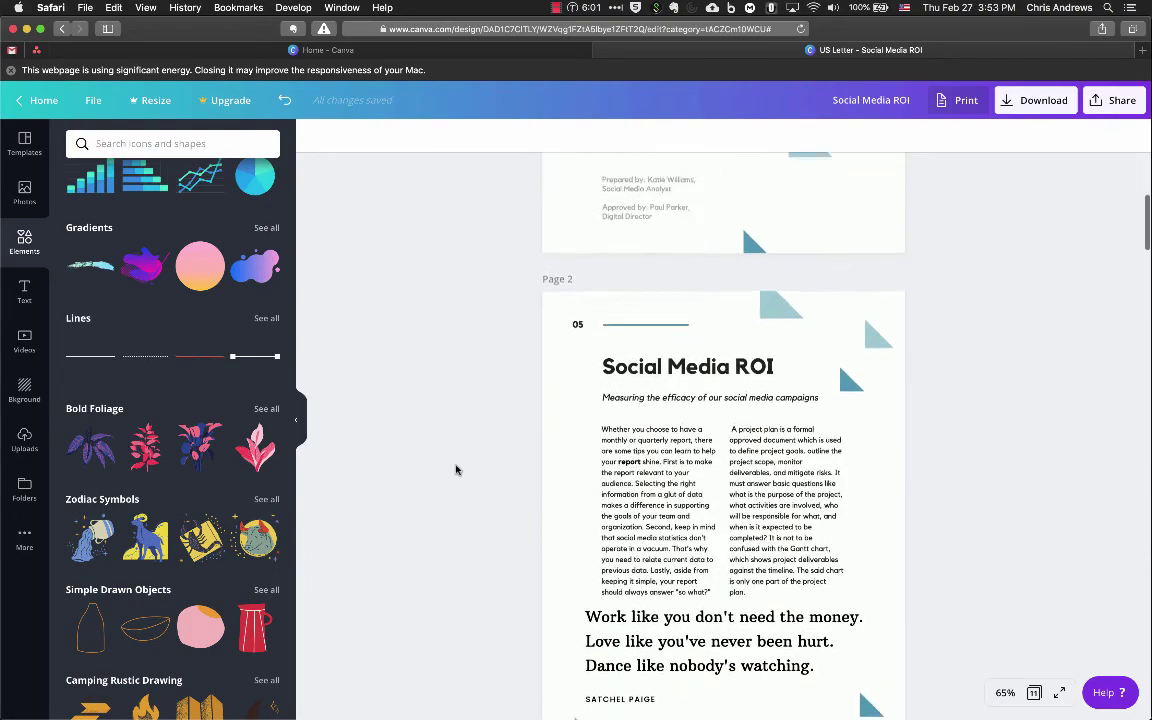
scroll(455, 470, up, 4)
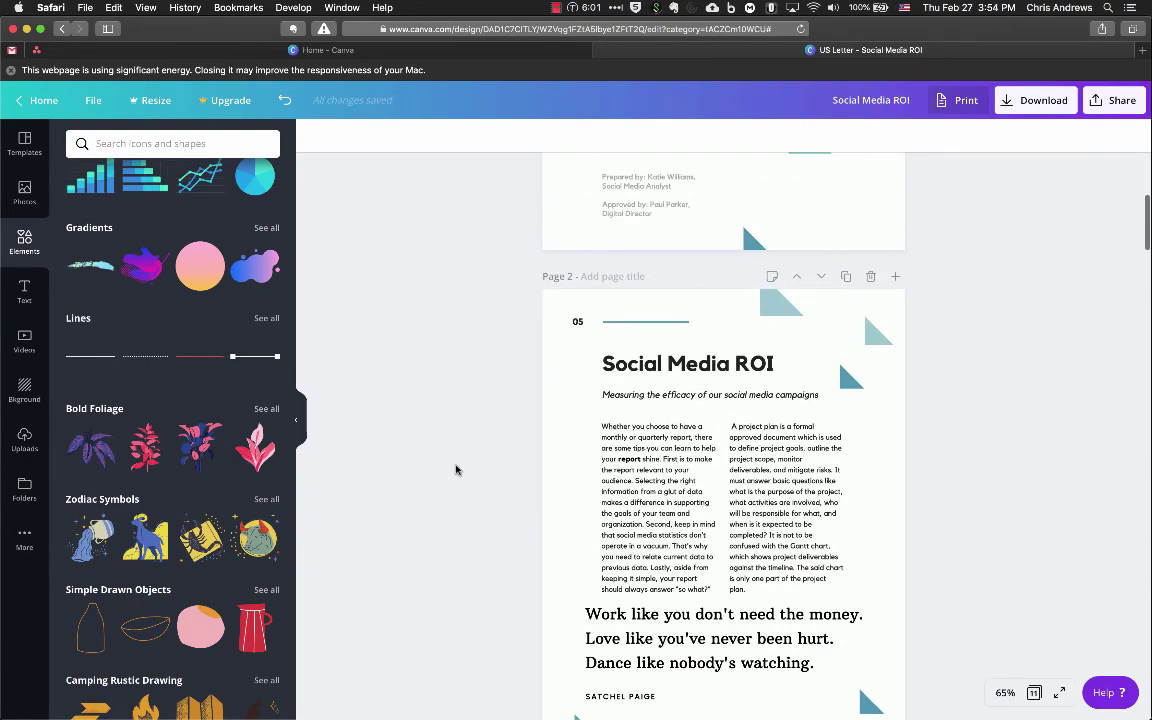
scroll(455, 470, up, 5)
scroll(455, 470, down, 2)
scroll(455, 470, down, 12)
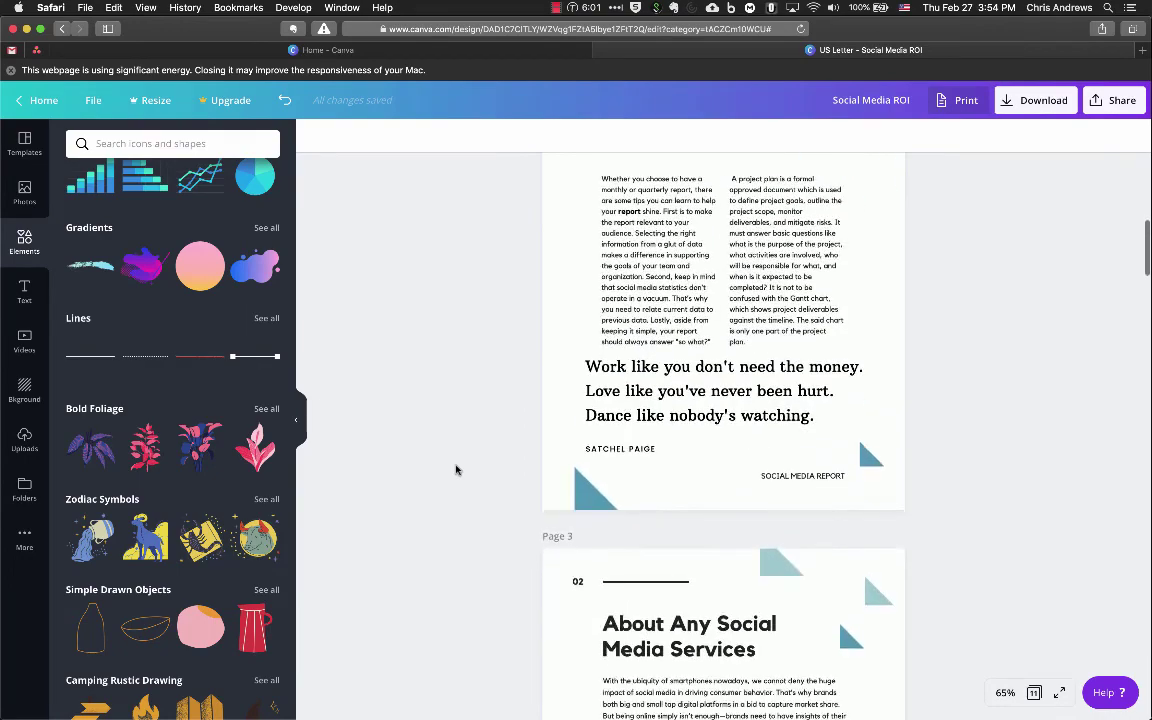
Review the report pages between the cover and the Q1 Financial Summary, return to the cover, and check the design's title
scroll(455, 470, up, 3)
scroll(455, 470, down, 5)
scroll(455, 470, down, 6)
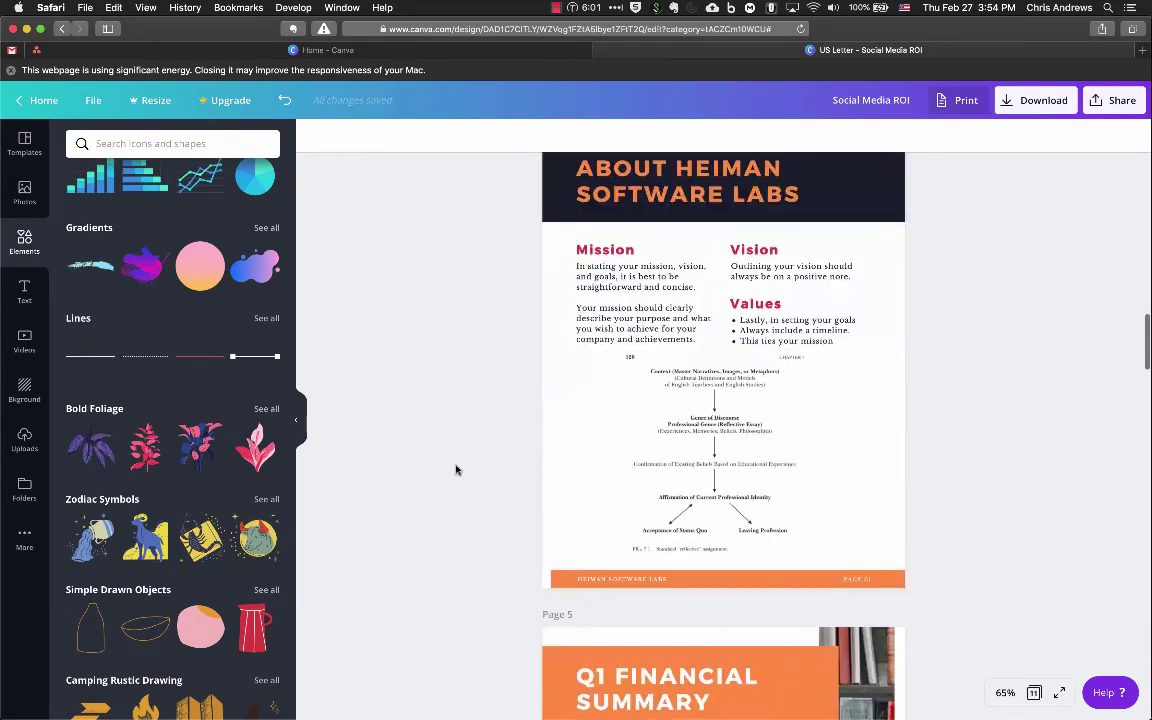
scroll(455, 470, up, 1)
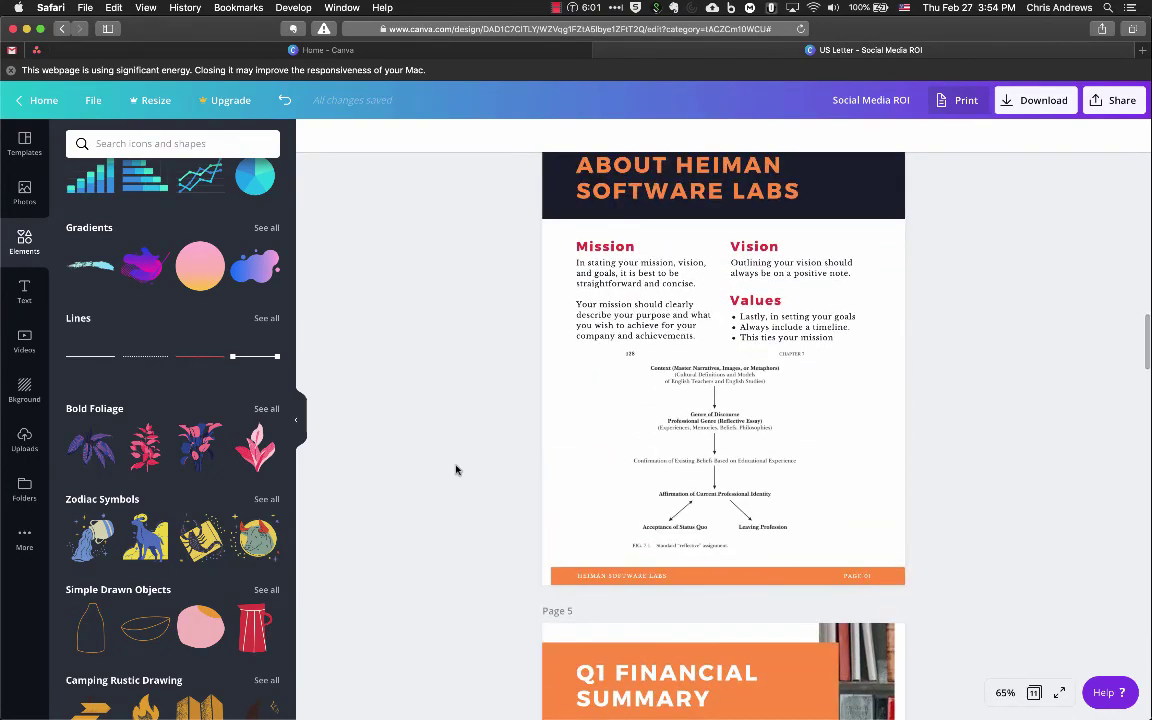
scroll(455, 470, down, 8)
scroll(500, 420, up, 2)
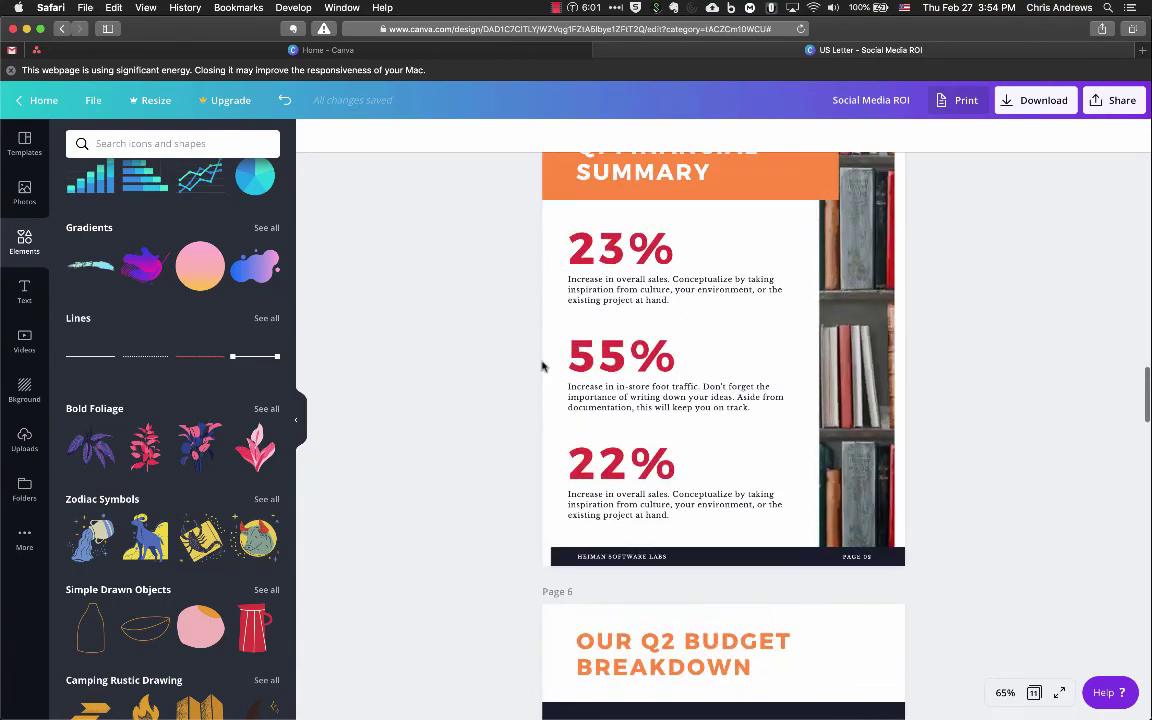
scroll(505, 301, up, 7)
scroll(505, 301, up, 10)
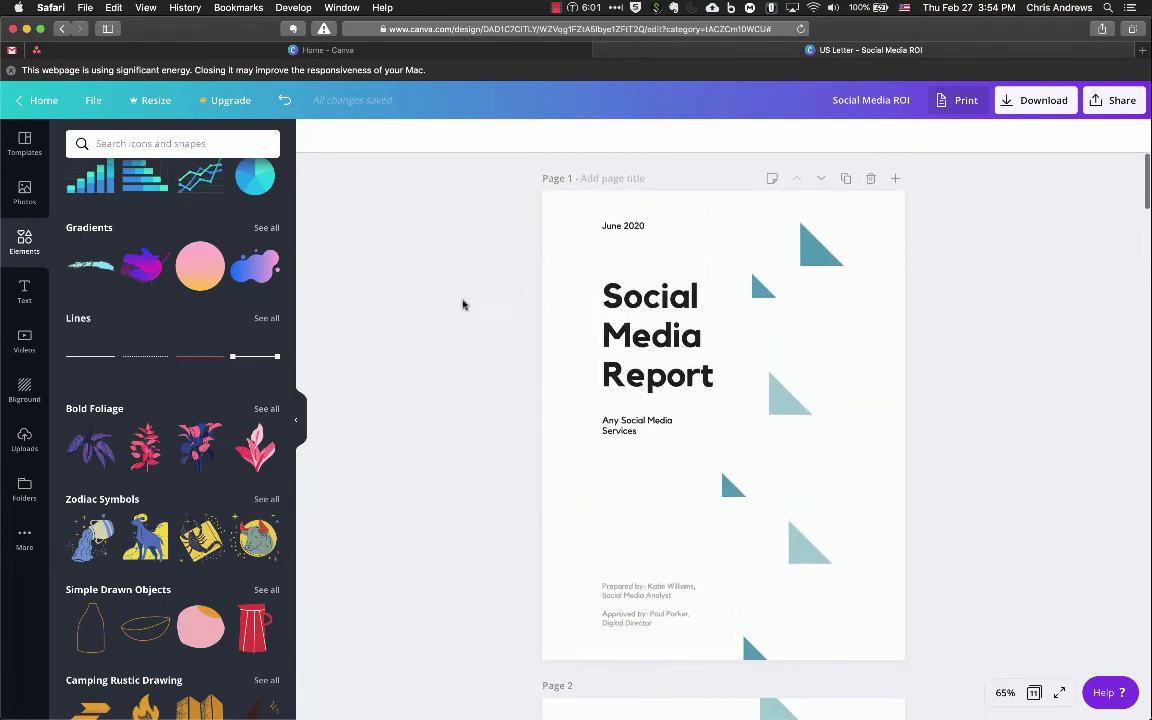
scroll(461, 294, down, 1)
scroll(461, 294, up, 1)
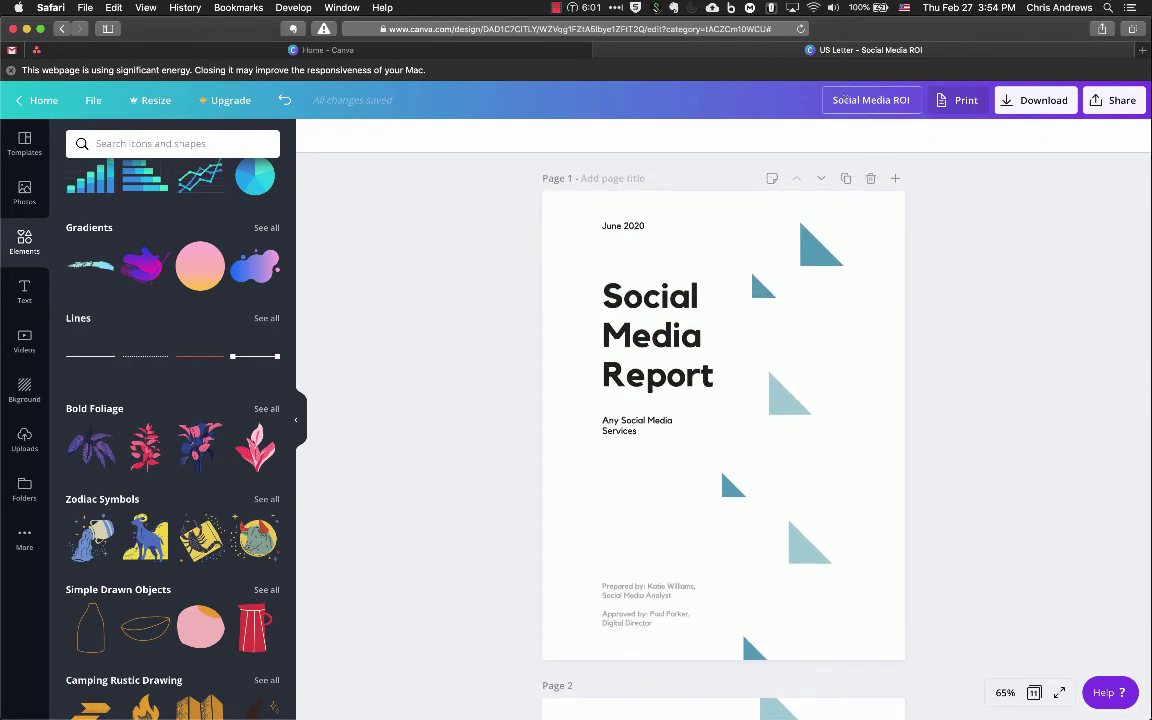
click(844, 100)
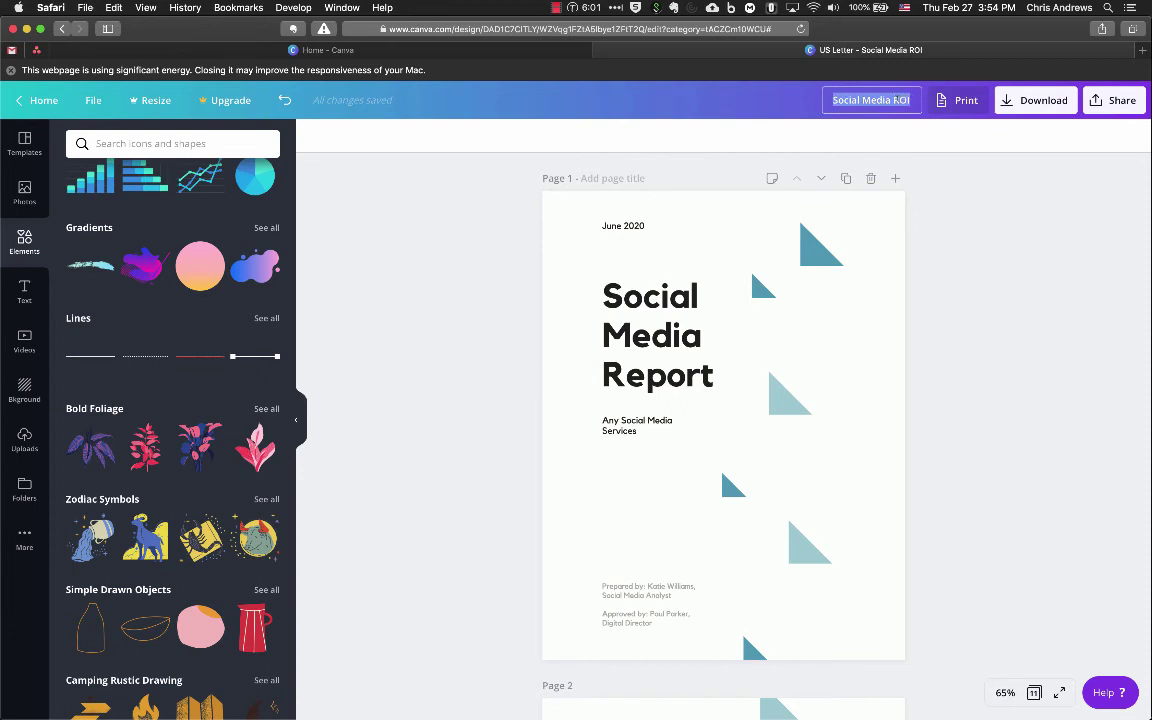
click(890, 222)
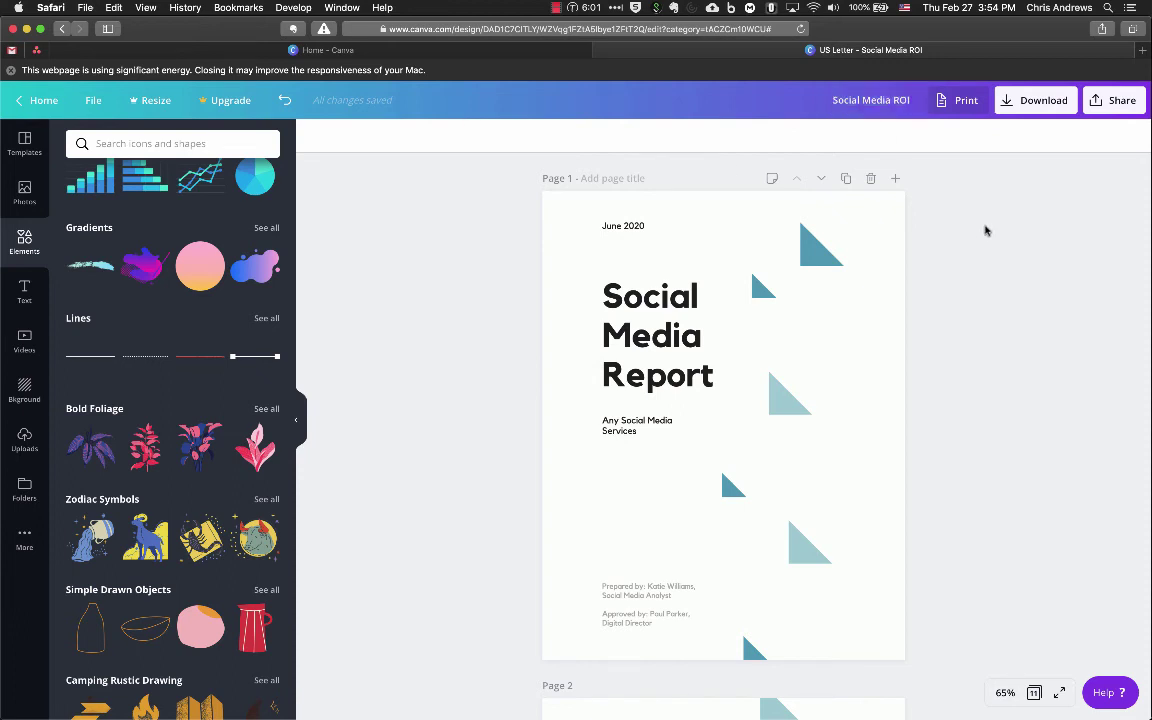
Download all 11 pages as a PDF Print file and save it to the Desktop as Social Media ROI.pdf
click(1024, 105)
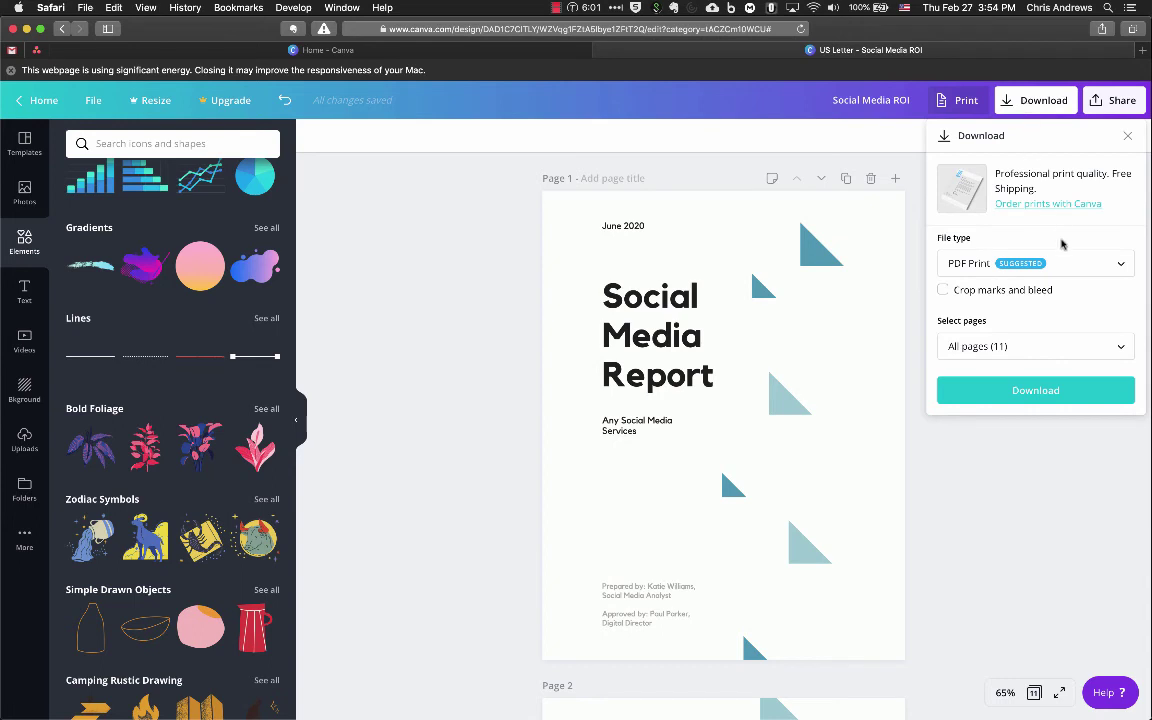
click(1081, 265)
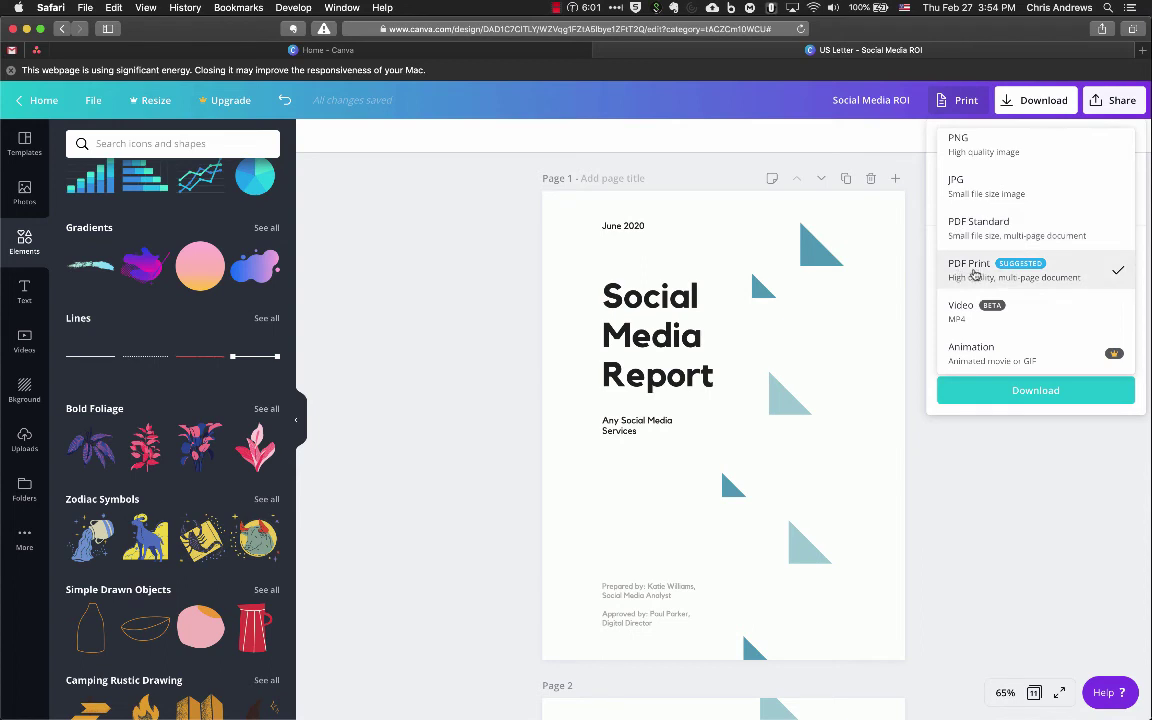
click(1058, 271)
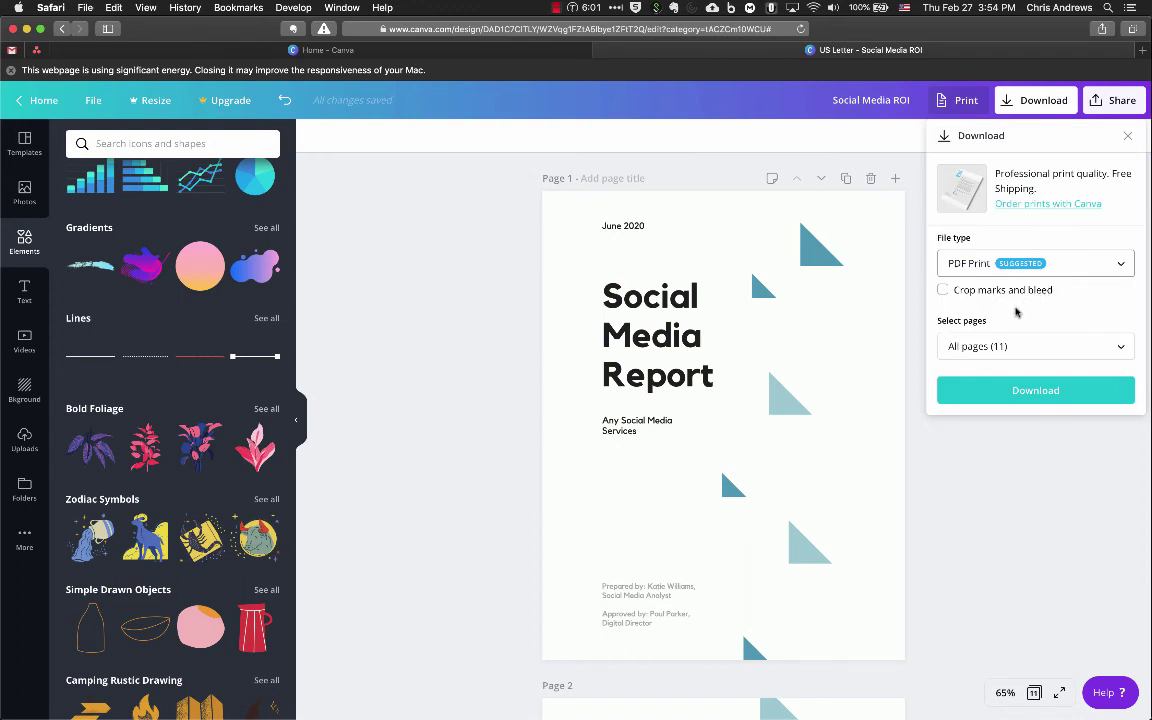
click(1049, 347)
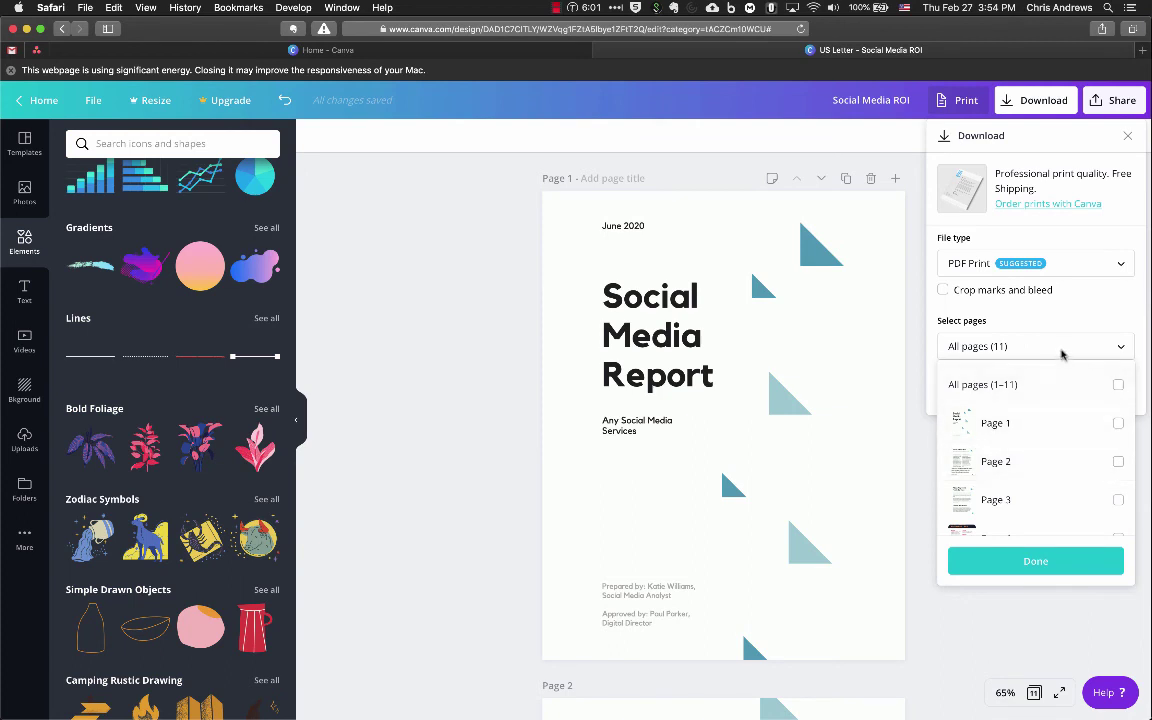
click(1062, 352)
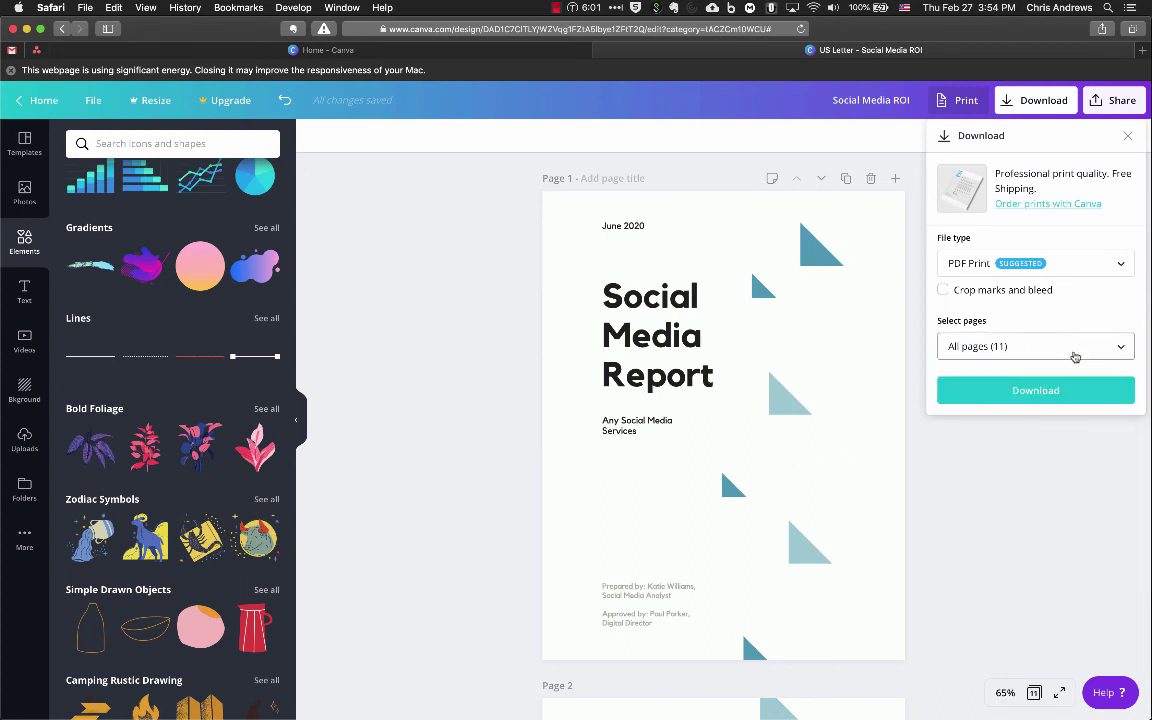
click(1037, 397)
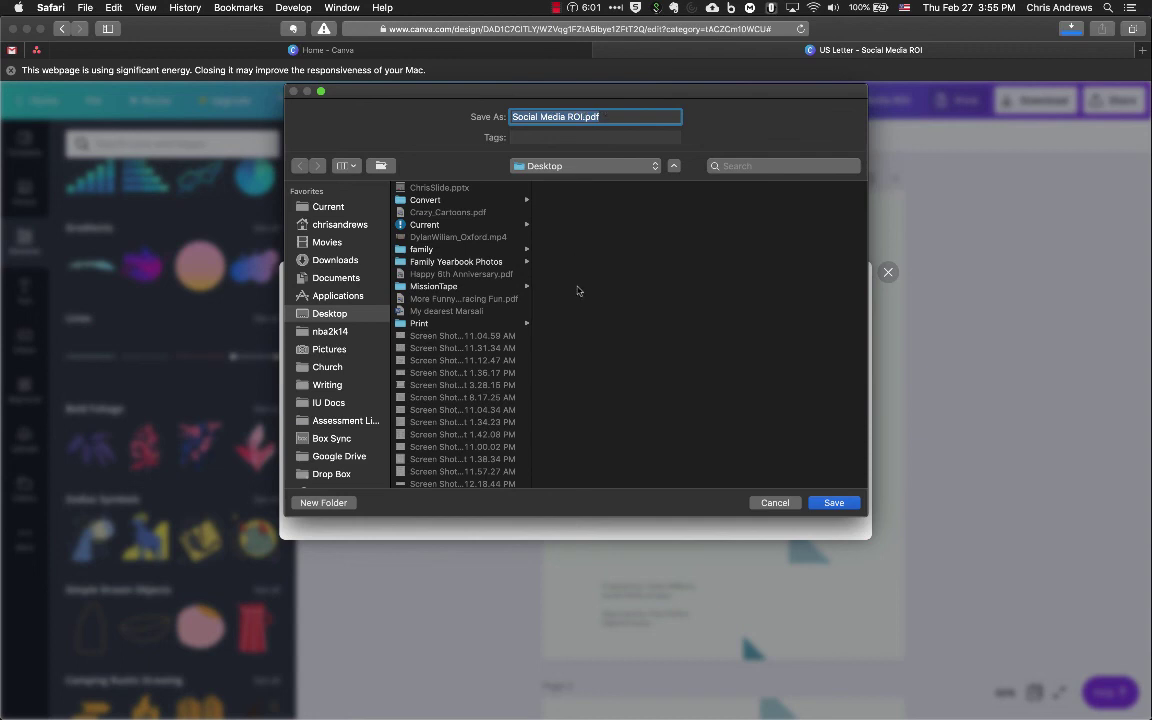
click(821, 502)
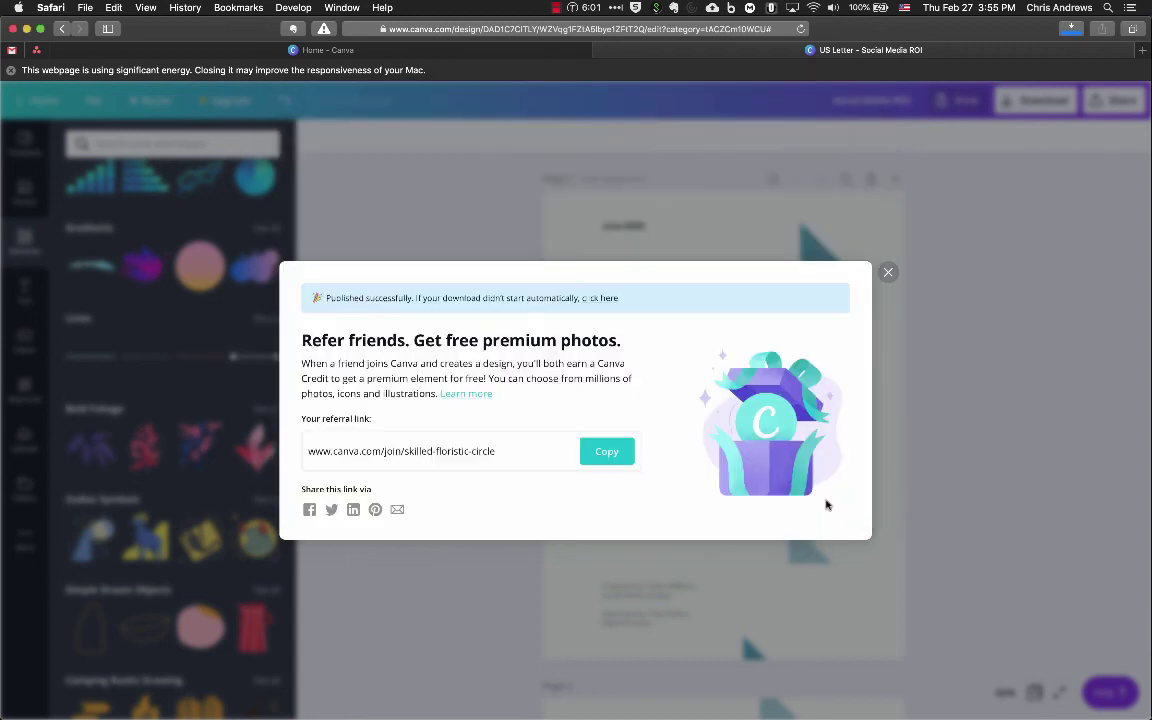
Open the downloaded Social Media ROI.pdf in Preview and review its pages from the cover through the page 6 budget charts, returning to the cover
click(1070, 29)
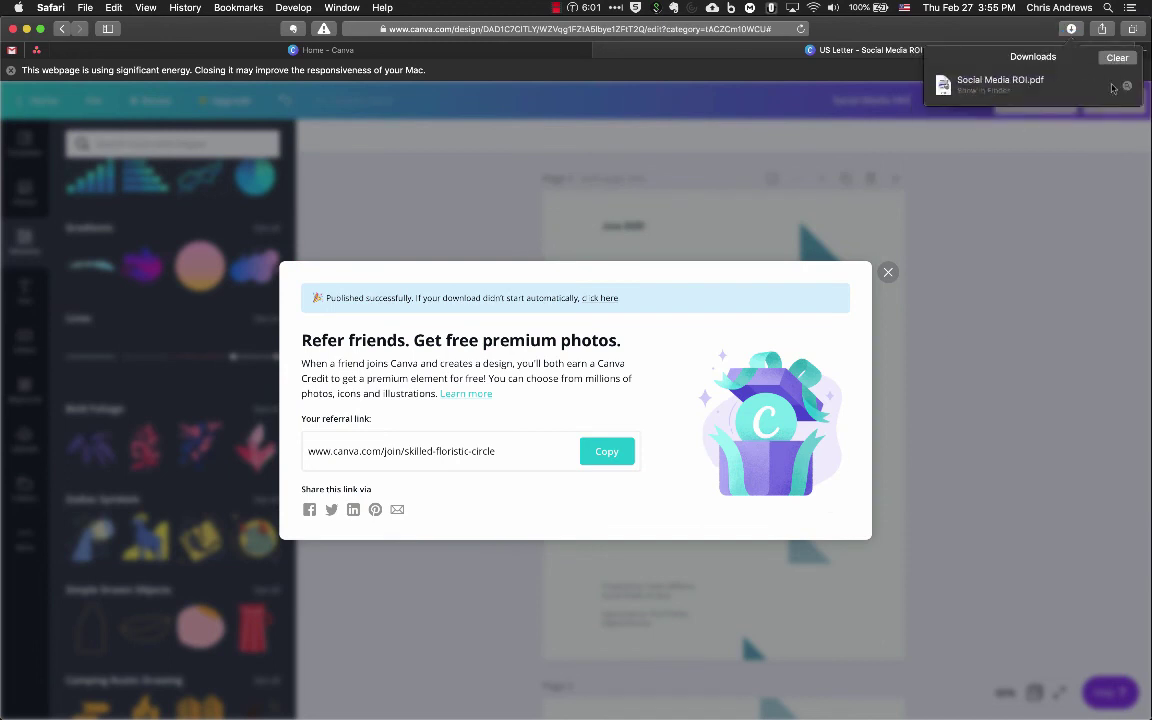
click(943, 86)
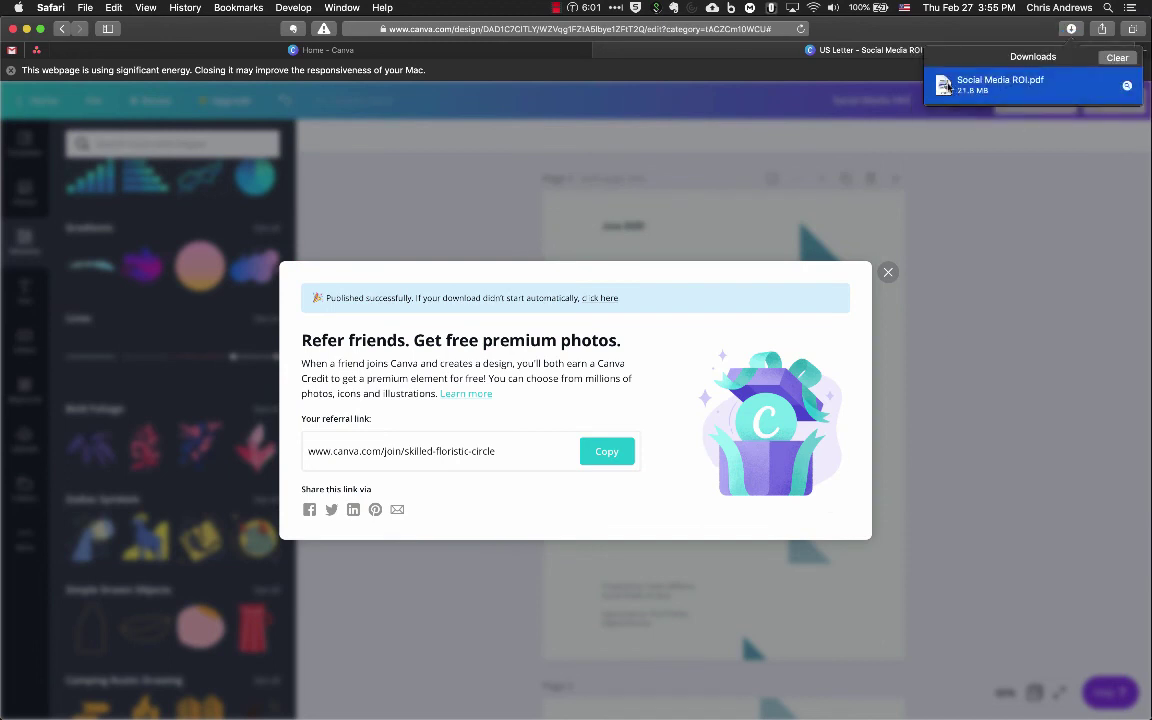
double_click(943, 86)
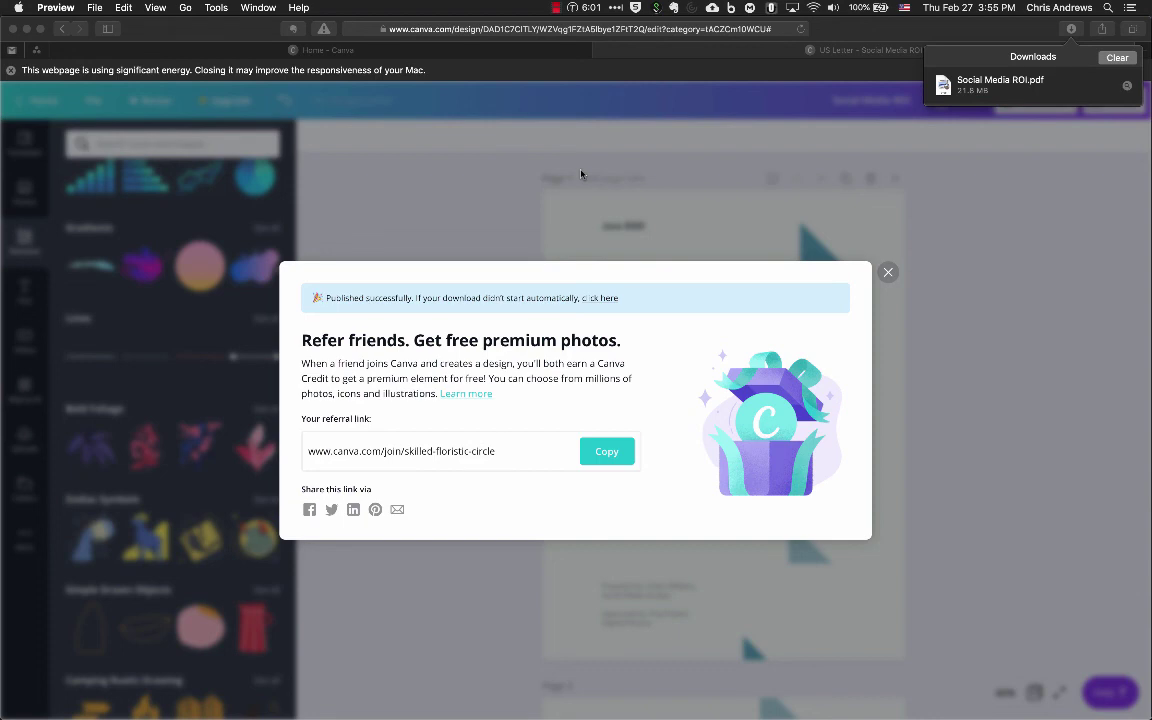
scroll(655, 341, down, 5)
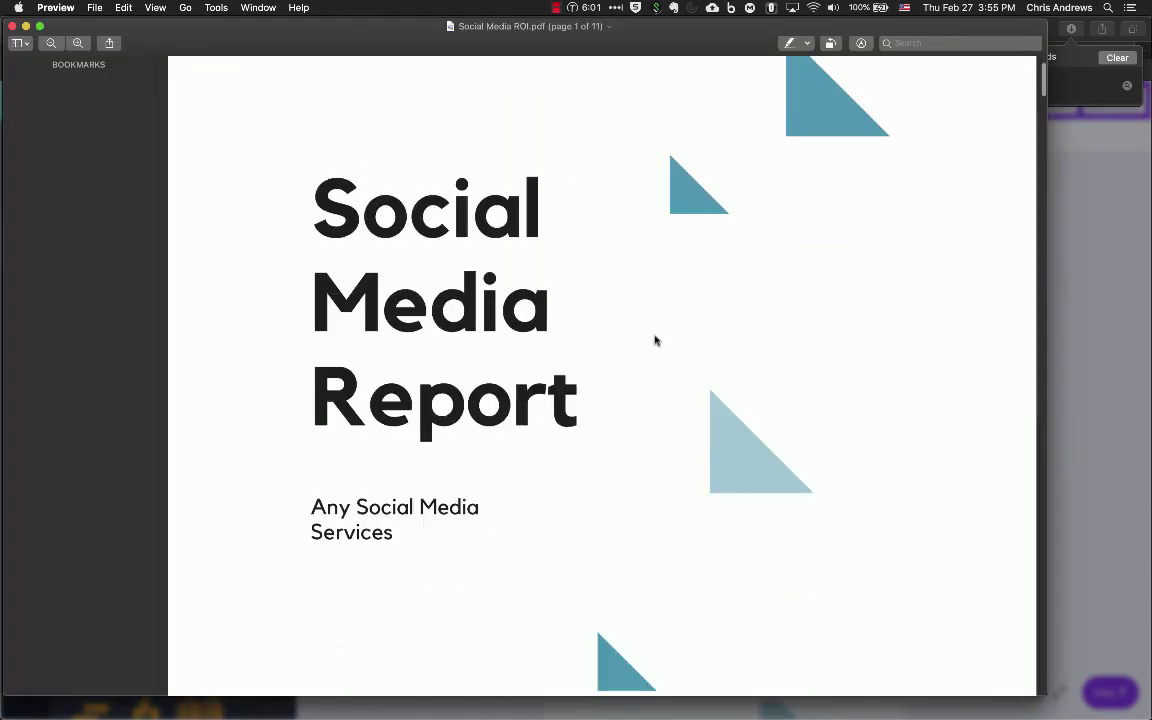
scroll(653, 330, up, 5)
scroll(617, 309, down, 15)
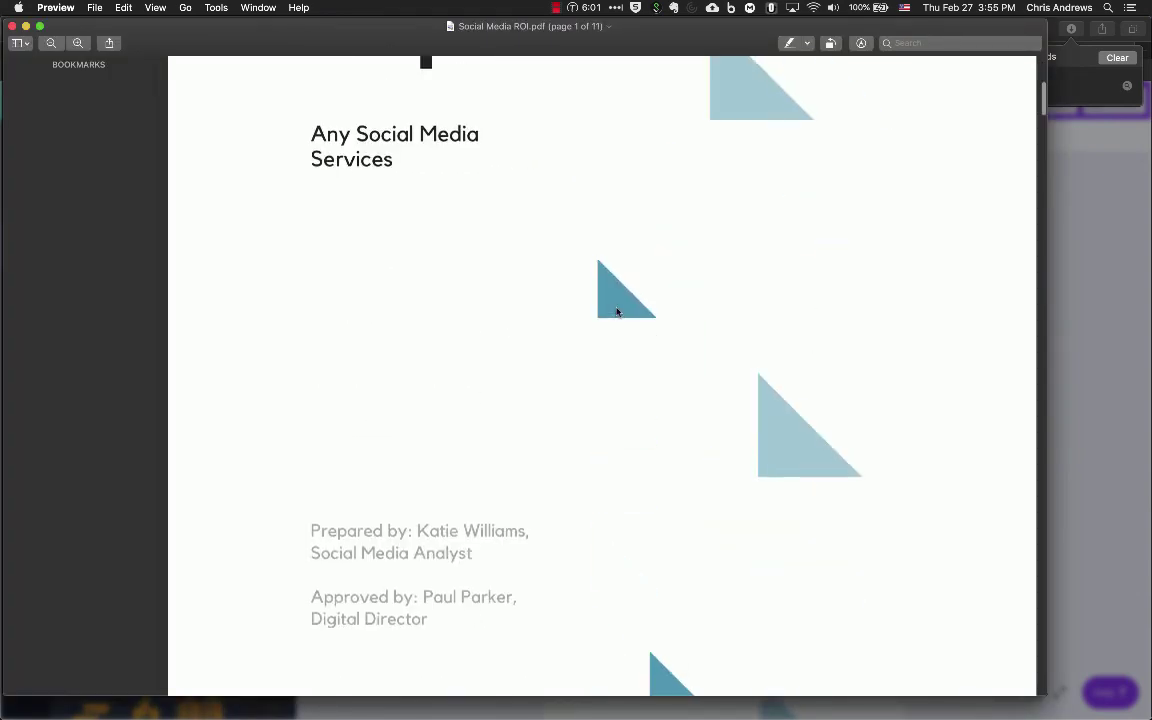
scroll(617, 312, down, 15)
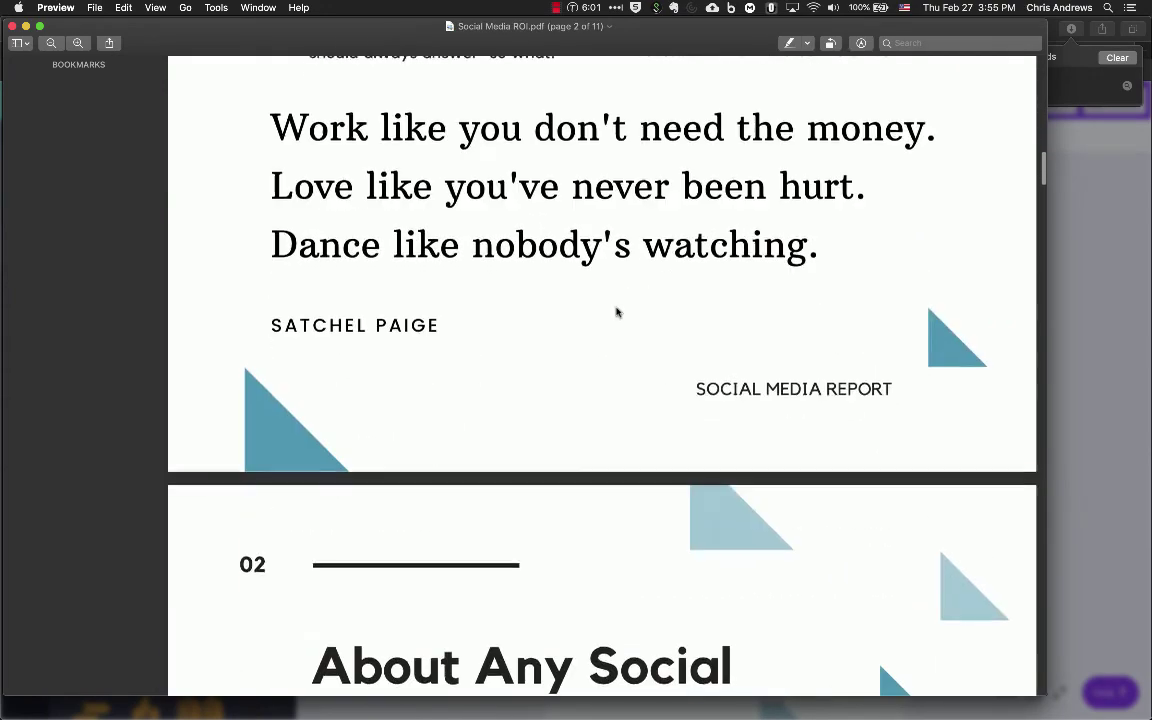
scroll(617, 312, down, 15)
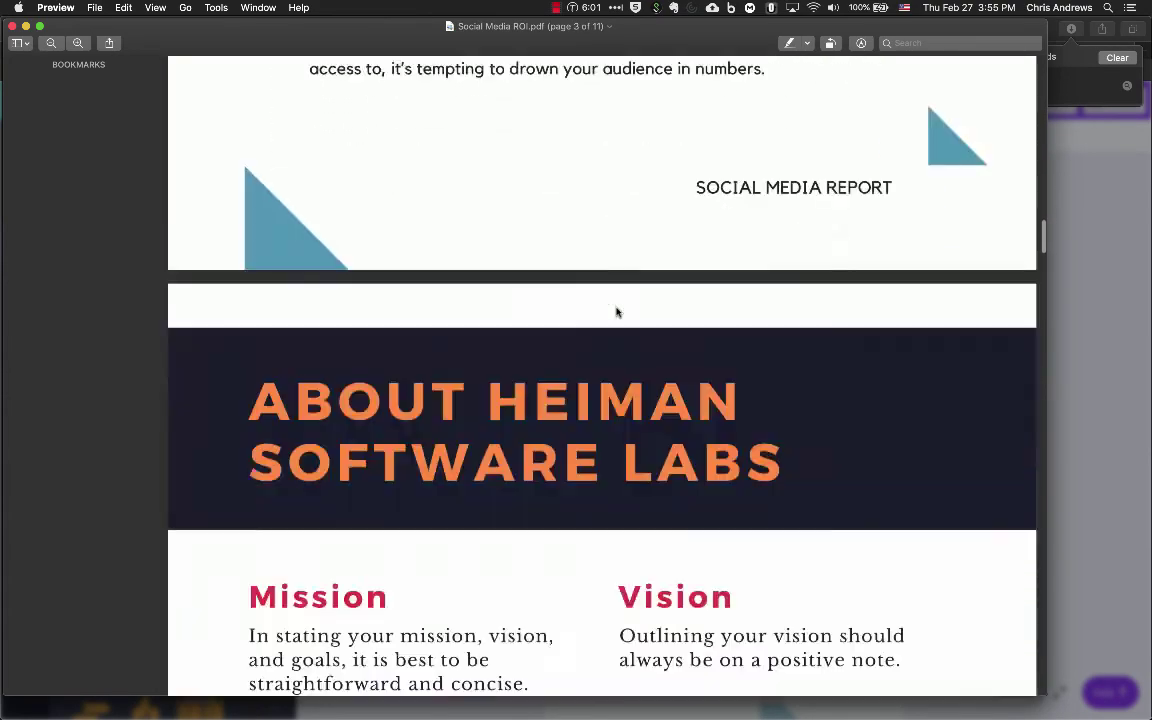
scroll(617, 312, down, 5)
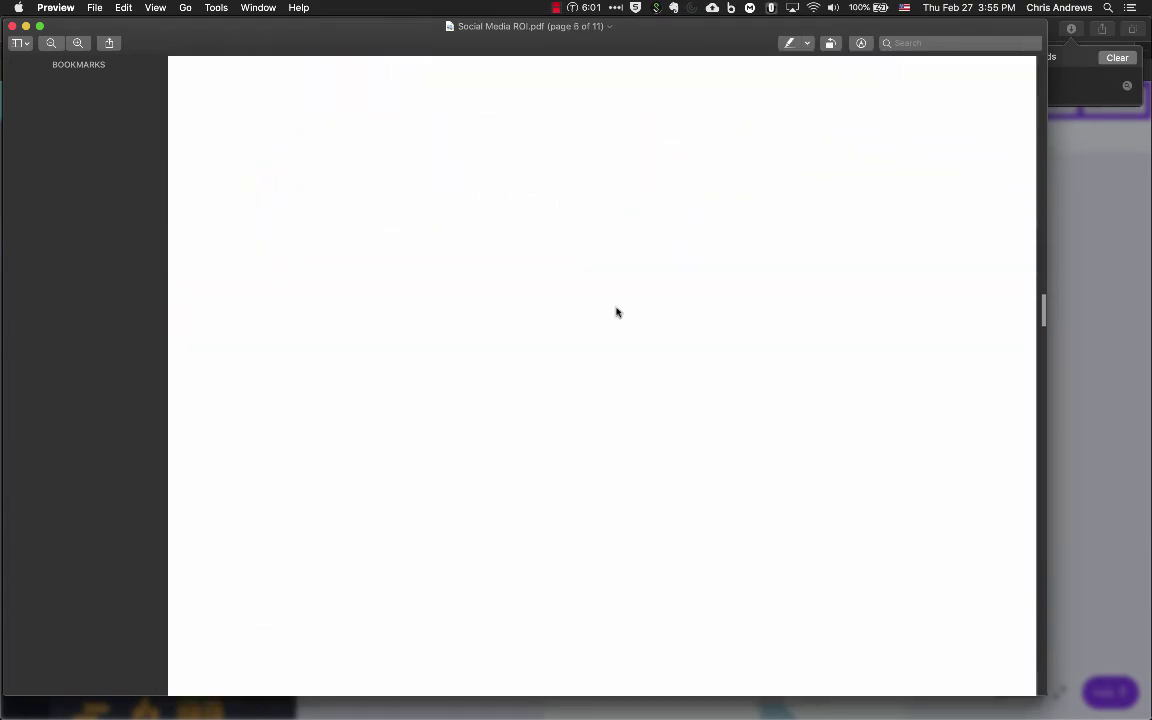
scroll(617, 312, down, 10)
scroll(617, 312, down, 10)
scroll(617, 312, up, 10)
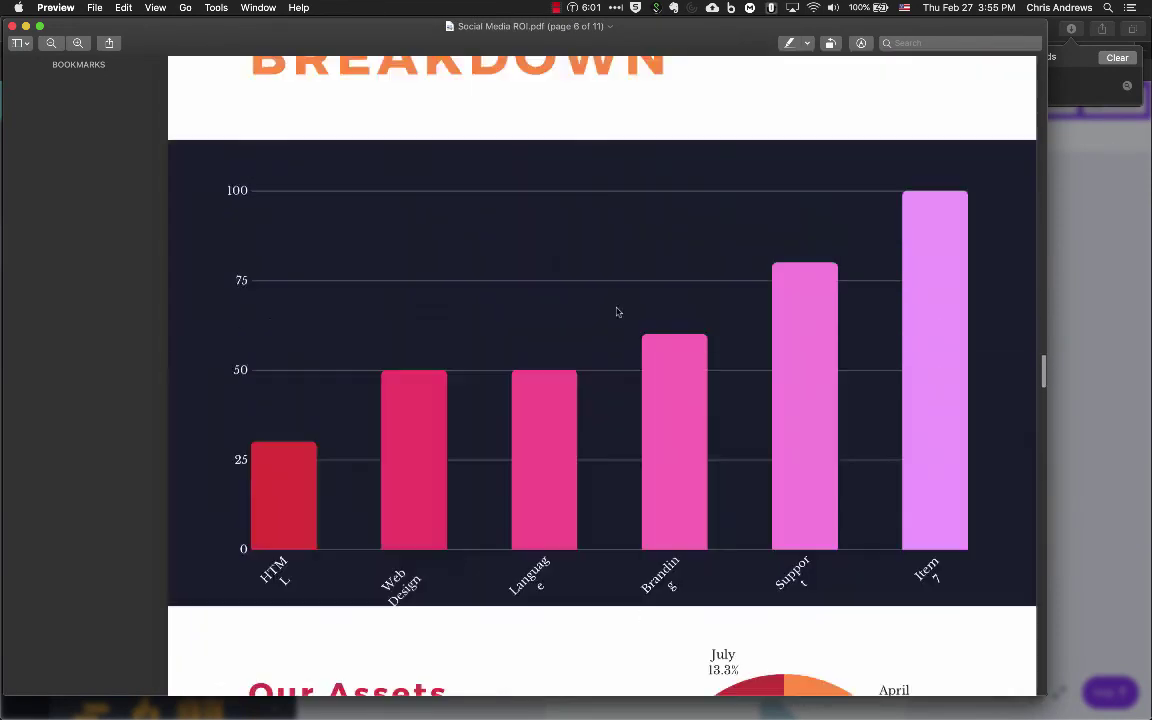
scroll(617, 312, up, 2)
scroll(617, 312, down, 10)
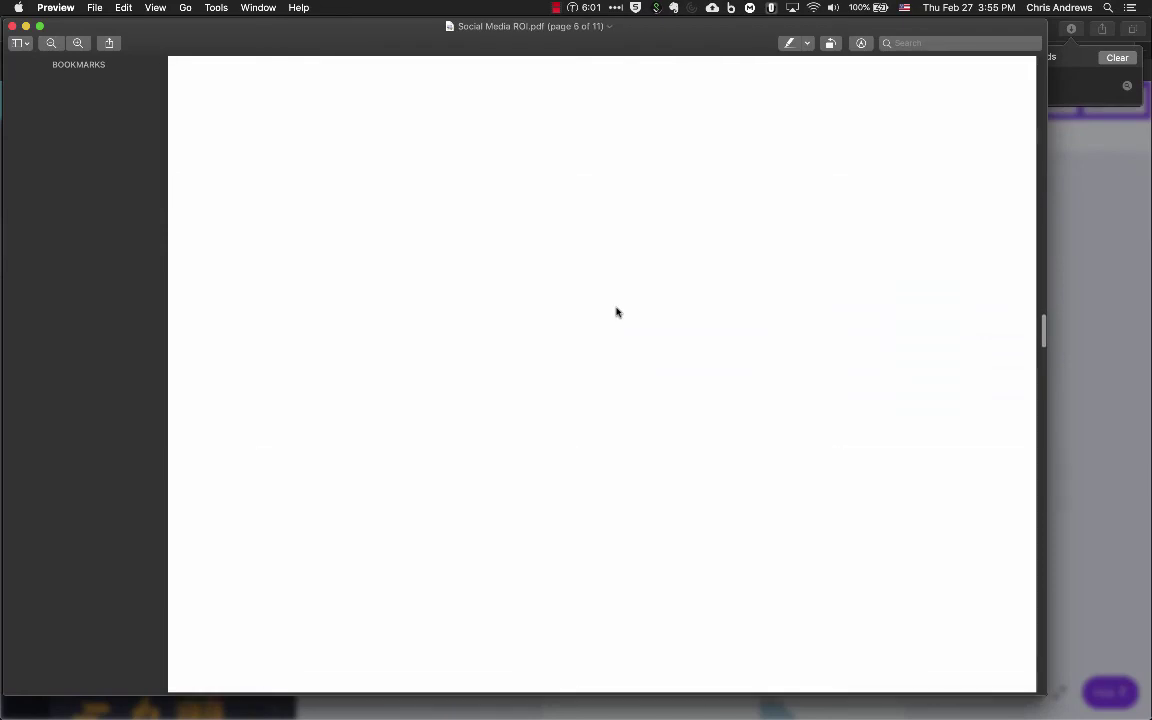
scroll(617, 312, up, 15)
scroll(617, 312, down, 3)
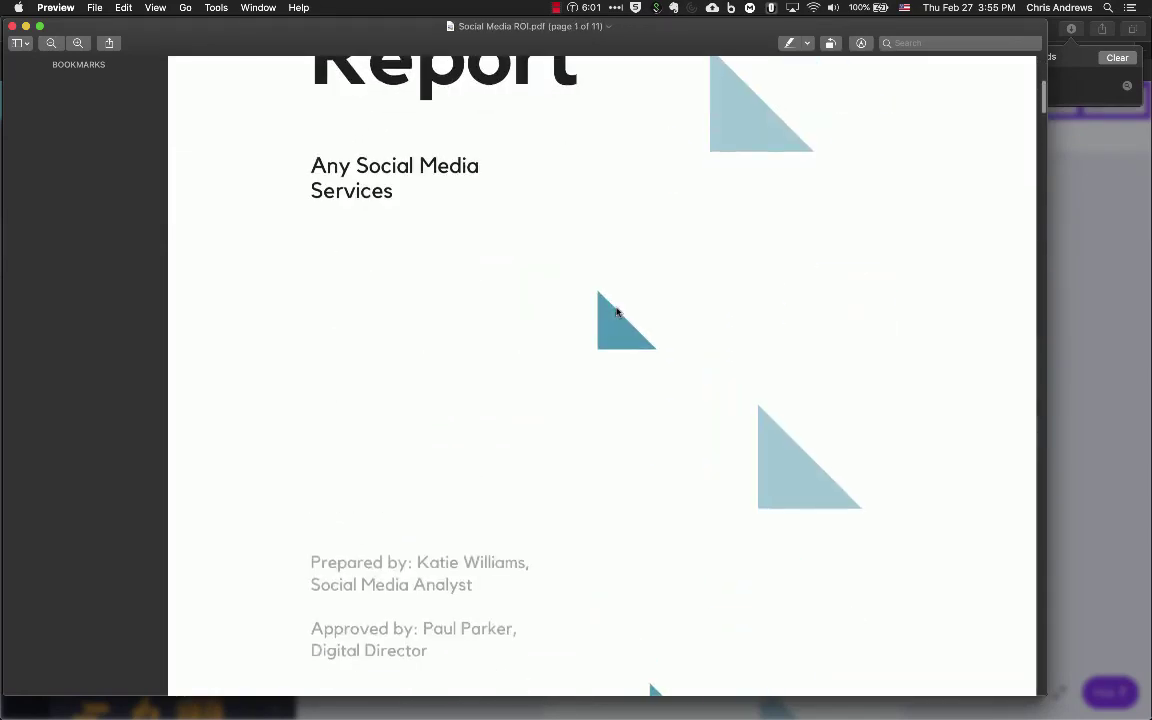
scroll(617, 312, up, 5)
scroll(617, 312, up, 1)
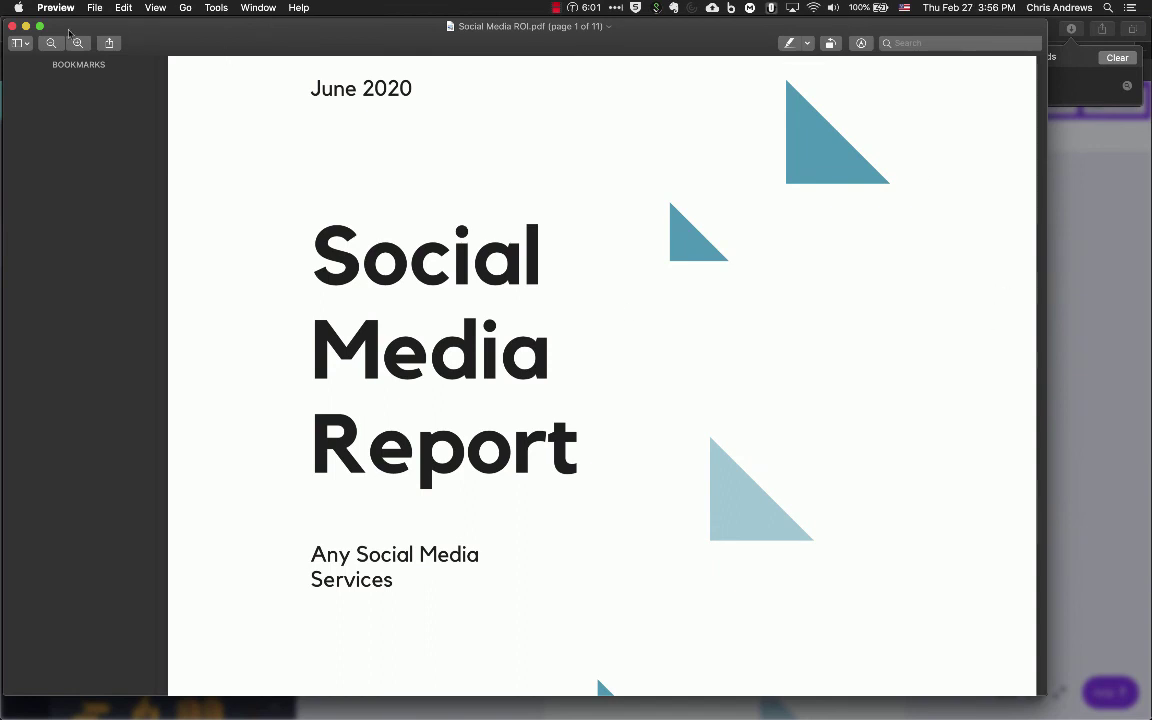
Close the PDF in Preview, return to Canva and dismiss the referral dialog to get back to the report design
click(12, 27)
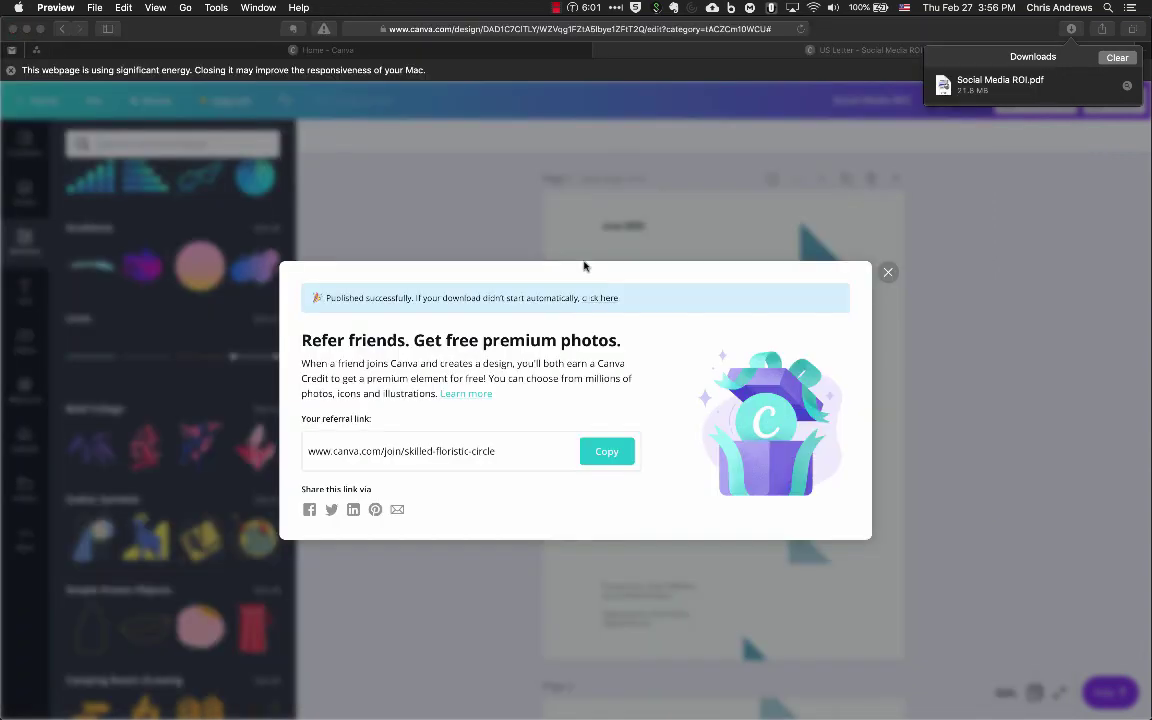
click(888, 273)
click(888, 273)
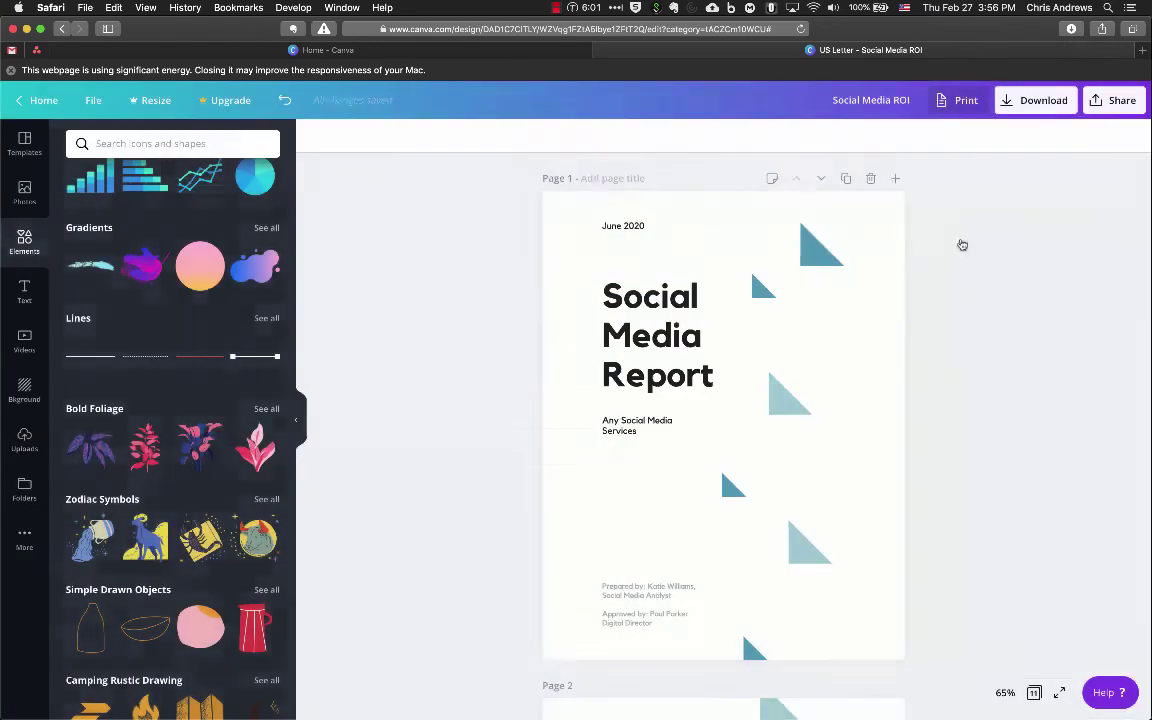